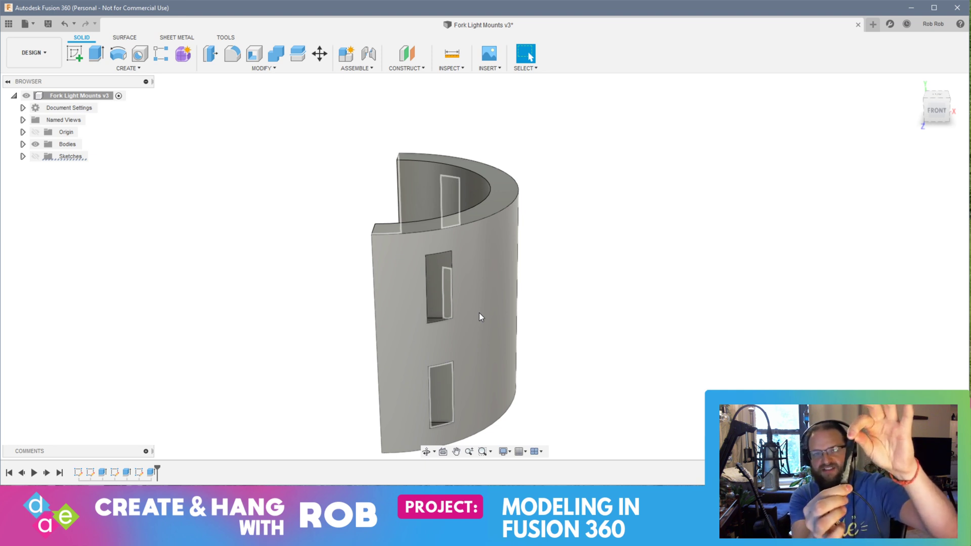
{"action": "middle_click_drag", "start_coordinate": [480, 316], "coordinate": [445, 290], "text": "shift"}
{"action": "middle_click_drag", "start_coordinate": [660, 196], "coordinate": [362, 352], "text": "shift"}
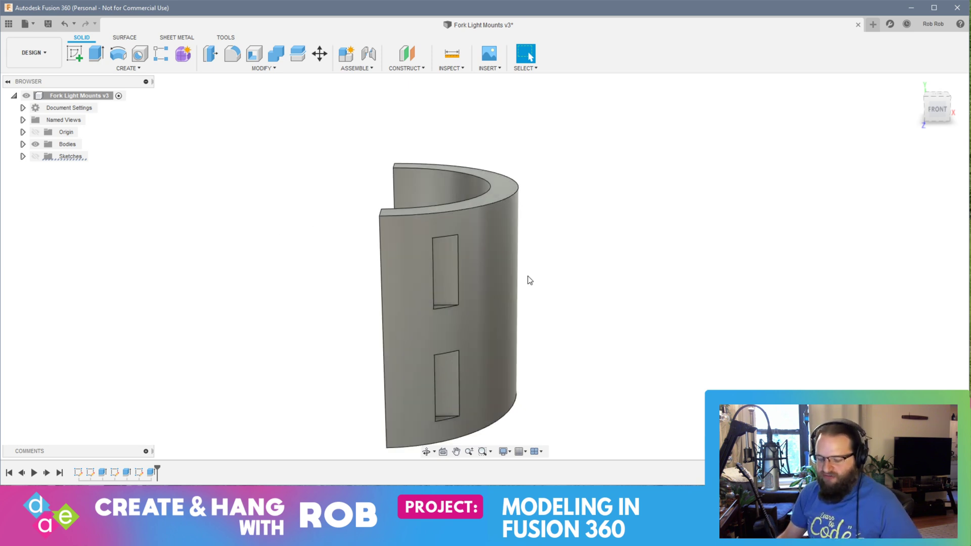
{"action": "middle_click_drag", "start_coordinate": [565, 273], "coordinate": [494, 331], "text": "shift"}
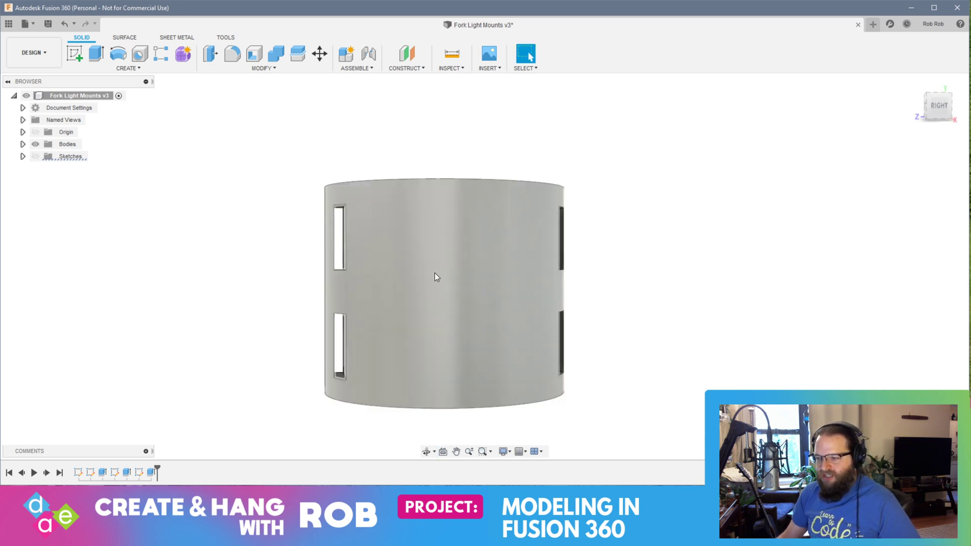
{"action": "middle_click_drag", "start_coordinate": [451, 301], "coordinate": [535, 314], "text": "shift"}
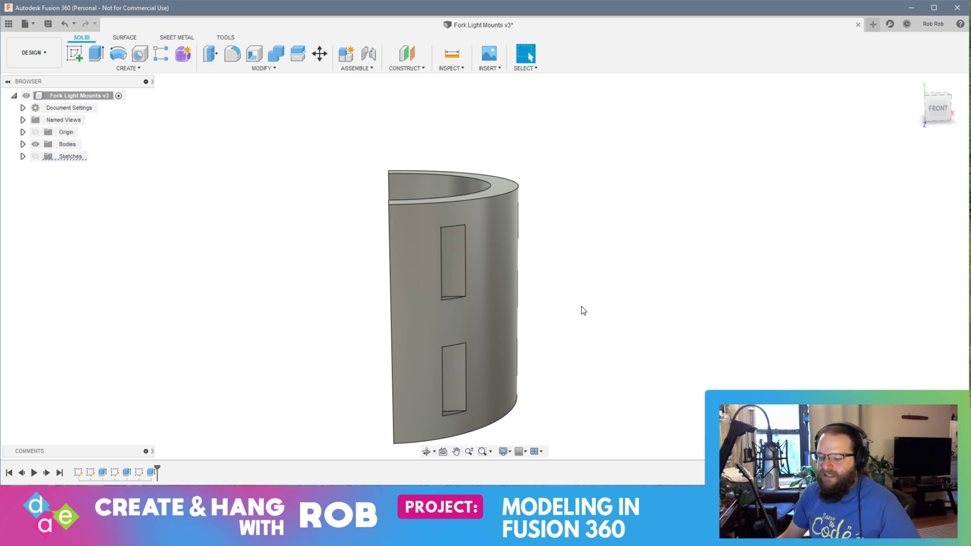
{"action": "middle_click_drag", "start_coordinate": [581, 307], "coordinate": [589, 322], "text": "shift"}
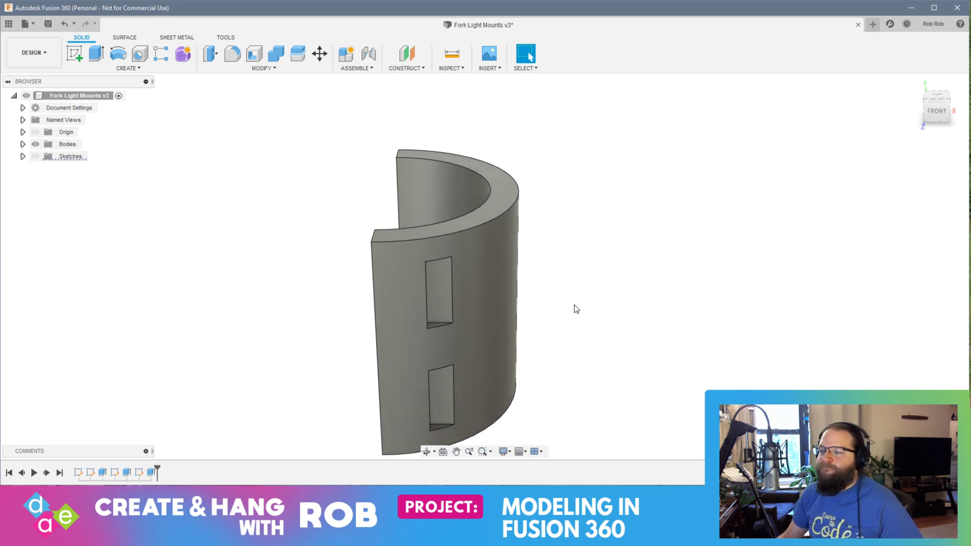
Step: Start a new sketch on the flat, slotted end face of the half-ring mount
{"action": "middle_click_drag", "start_coordinate": [441, 296], "coordinate": [518, 273], "text": "shift"}
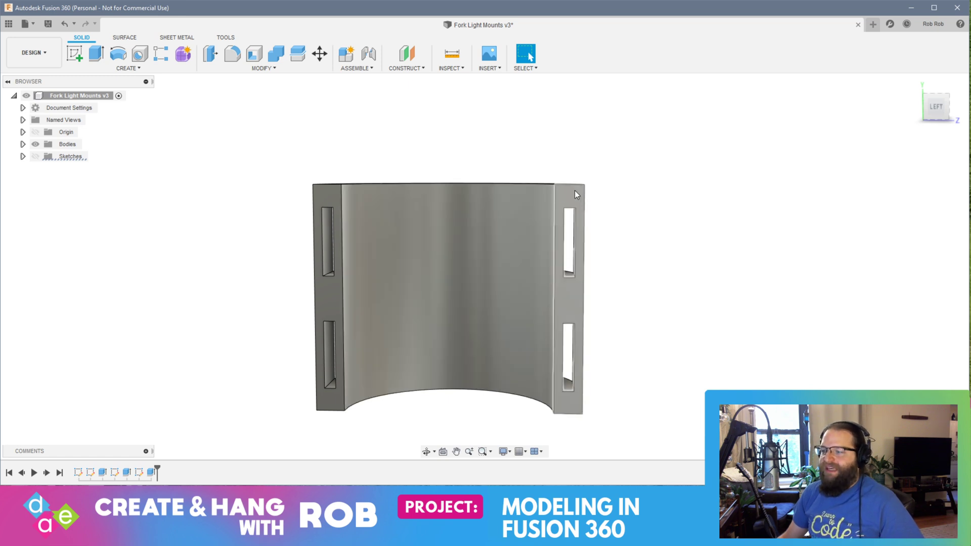
{"action": "left_click", "coordinate": [329, 196]}
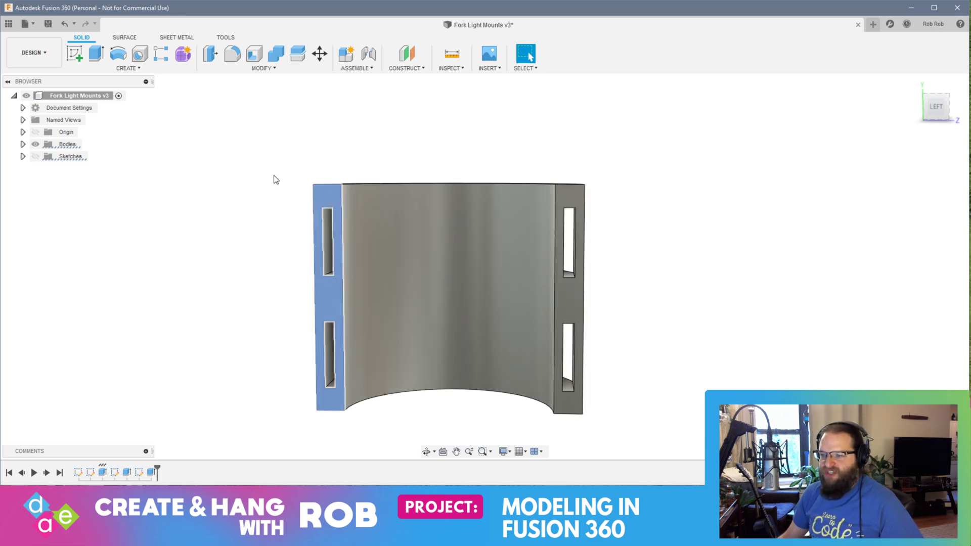
{"action": "left_click", "coordinate": [75, 53]}
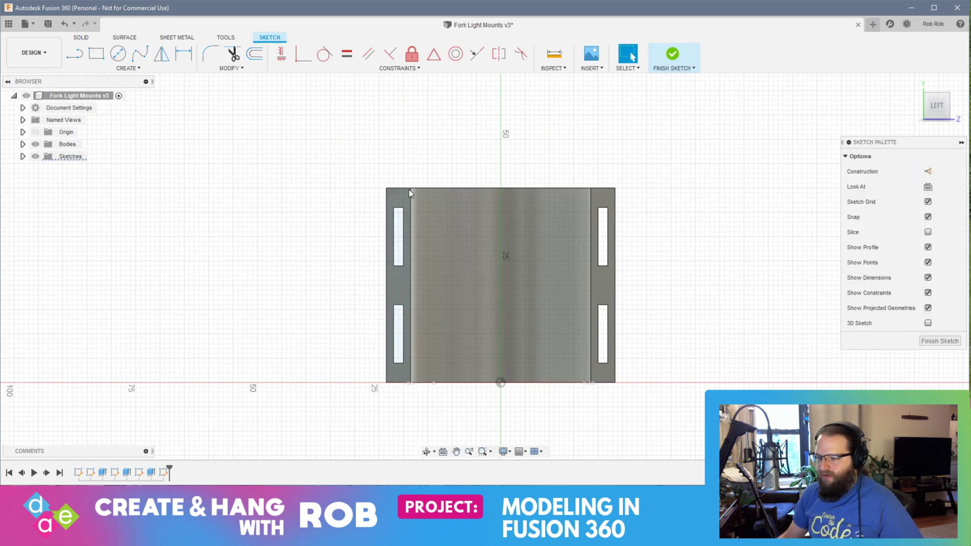
{"action": "left_click", "coordinate": [128, 68]}
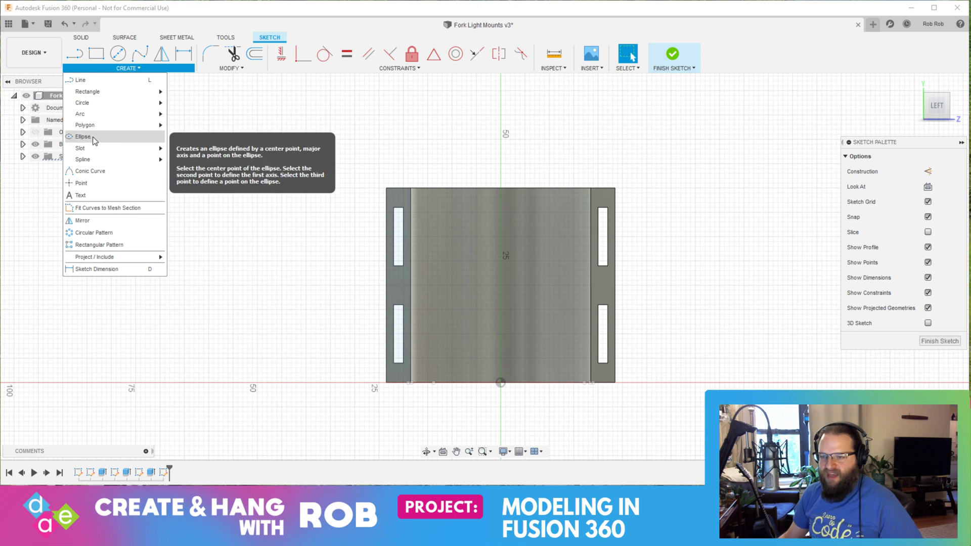
{"action": "mouse_move", "coordinate": [114, 155]}
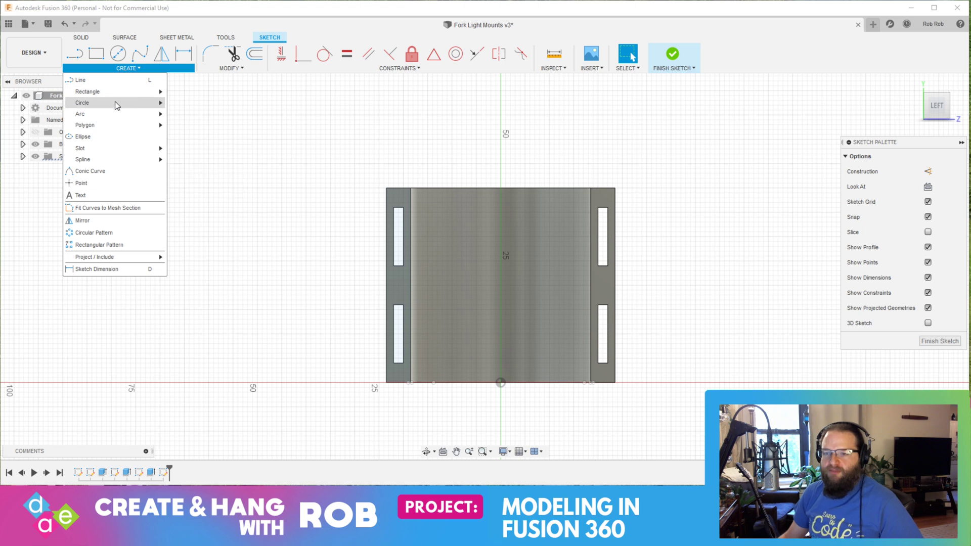
{"action": "mouse_move", "coordinate": [121, 94]}
{"action": "left_click", "coordinate": [200, 115]}
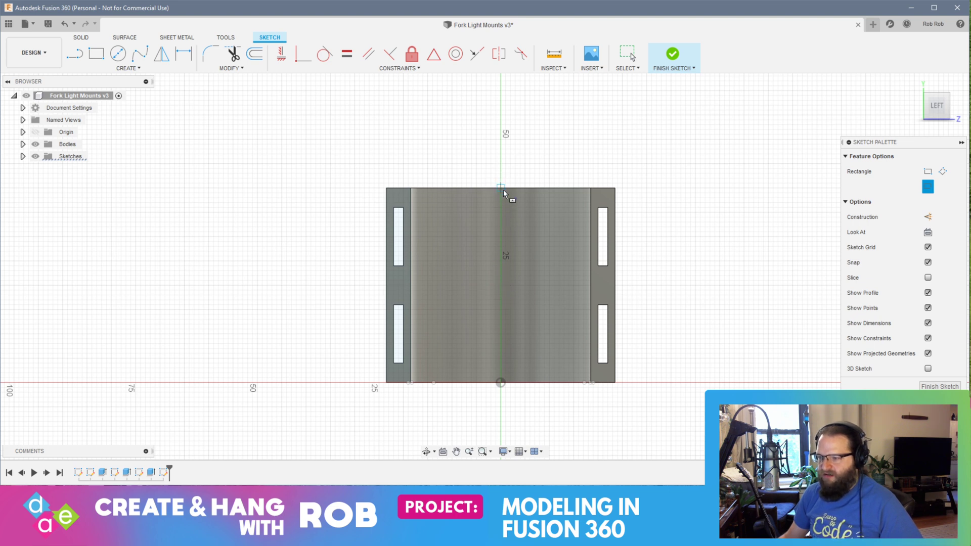
{"action": "left_click", "coordinate": [500, 282]}
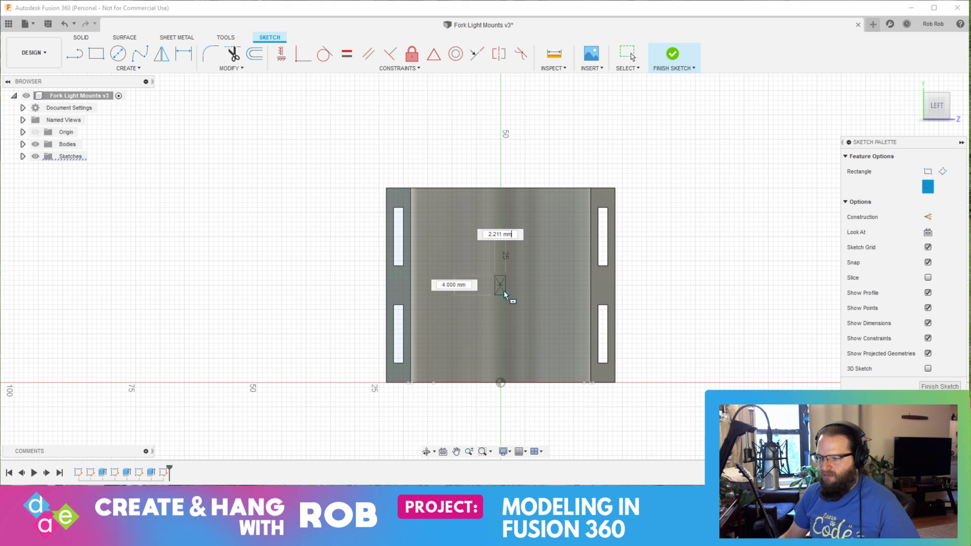
{"action": "key", "text": "Escape"}
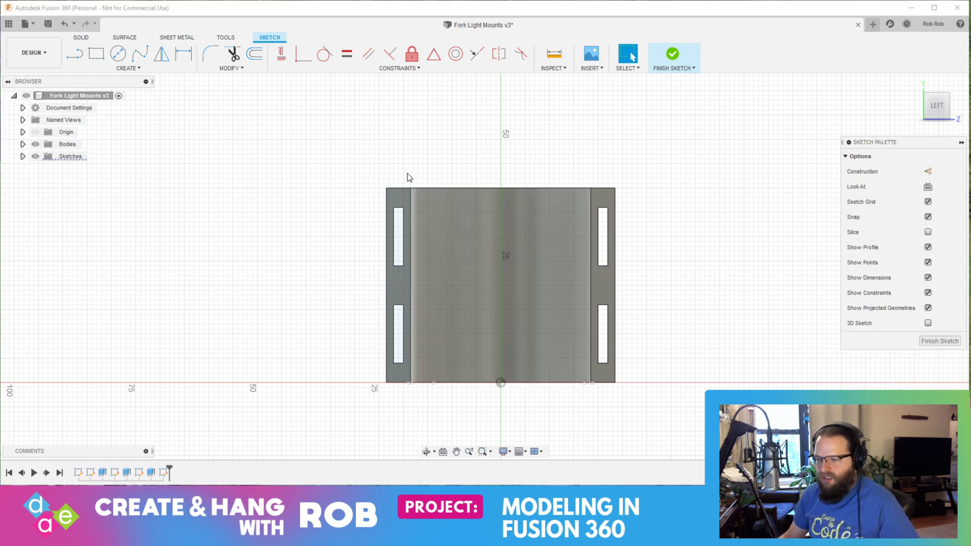
Step: Sketch a center rectangle from the middle of the mount to its outer corner, about 47 by 40 mm
{"action": "type", "text": "s"}
{"action": "type", "text": "center"}
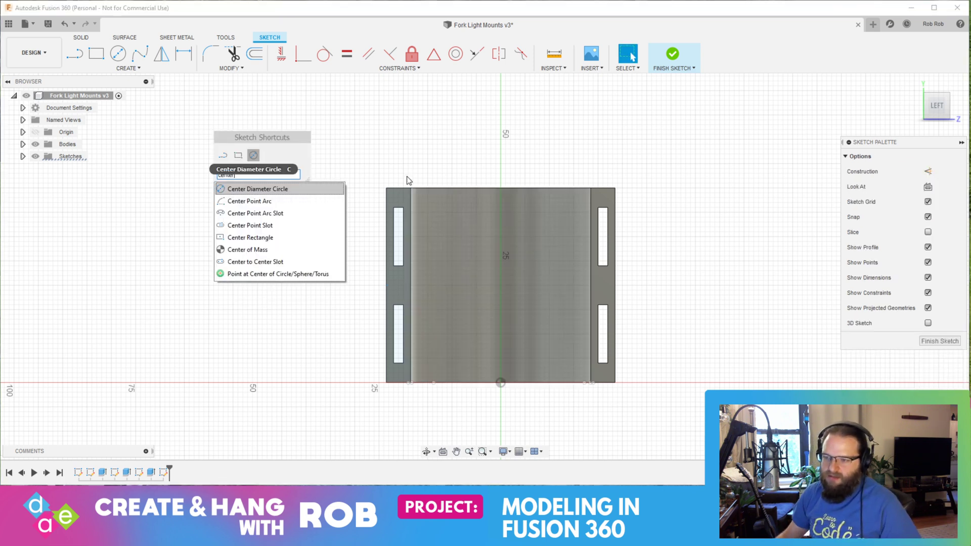
{"action": "left_click", "coordinate": [282, 238]}
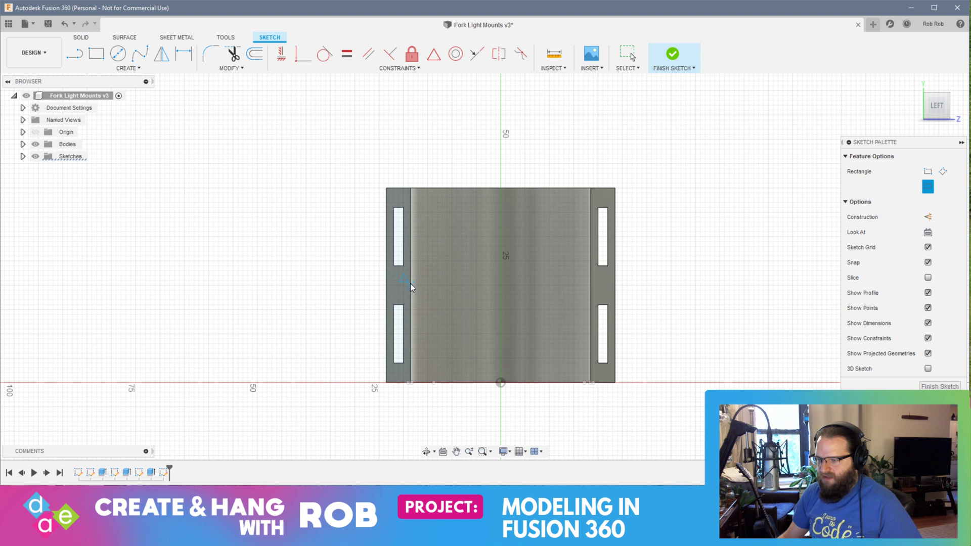
{"action": "left_click", "coordinate": [500, 285]}
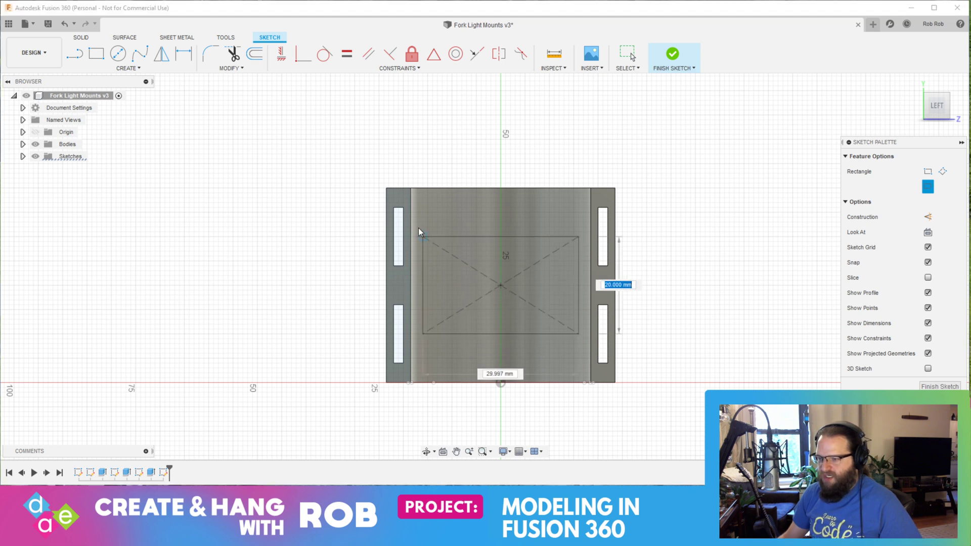
{"action": "left_click", "coordinate": [390, 192]}
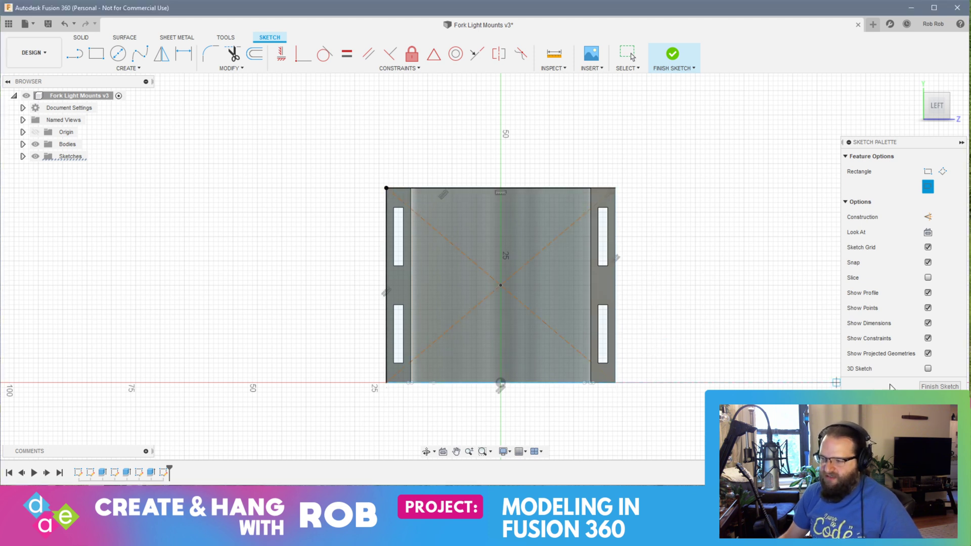
Step: Sketch a 30 mm diameter circle centered on the rectangle's midpoint
{"action": "left_click", "coordinate": [118, 53]}
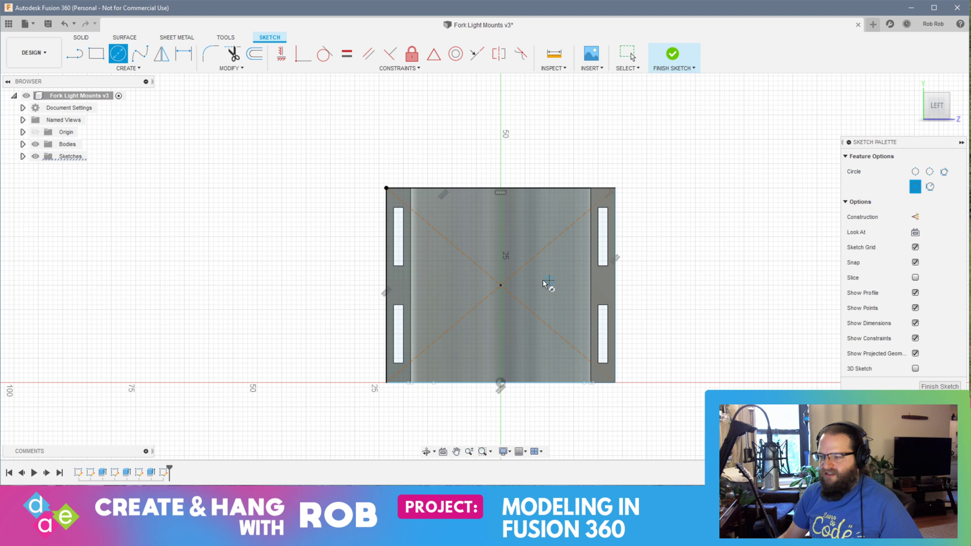
{"action": "left_click", "coordinate": [501, 285]}
{"action": "type", "text": "30"}
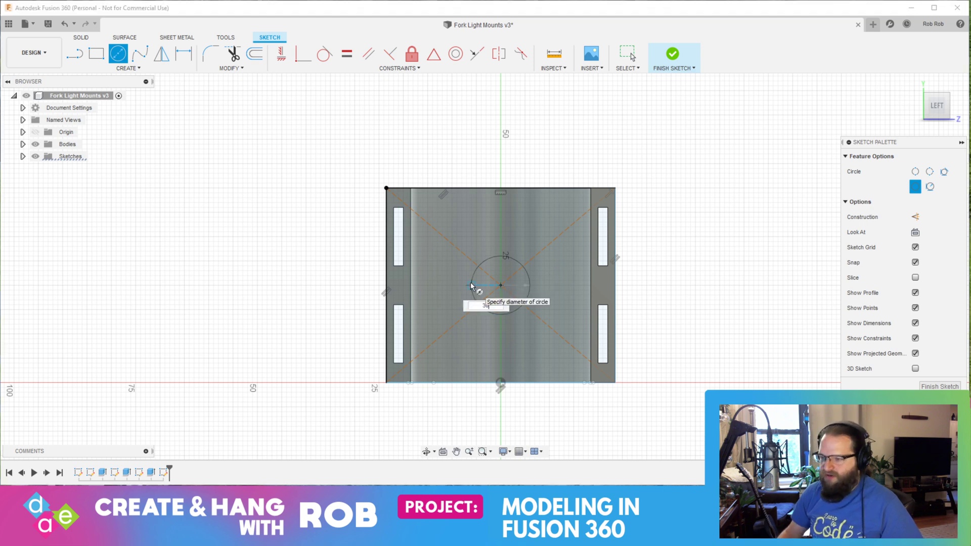
{"action": "key", "text": "Return"}
{"action": "key", "text": "Escape"}
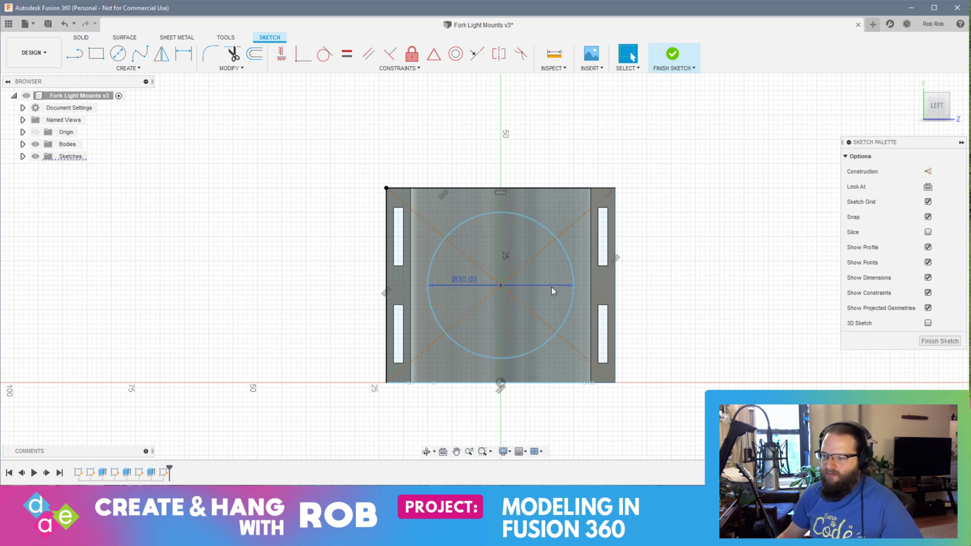
Step: Extrude the 30 mm circle -24 mm through the curved wall, using the Join operation
{"action": "middle_click_drag", "start_coordinate": [673, 299], "coordinate": [621, 319], "text": "shift"}
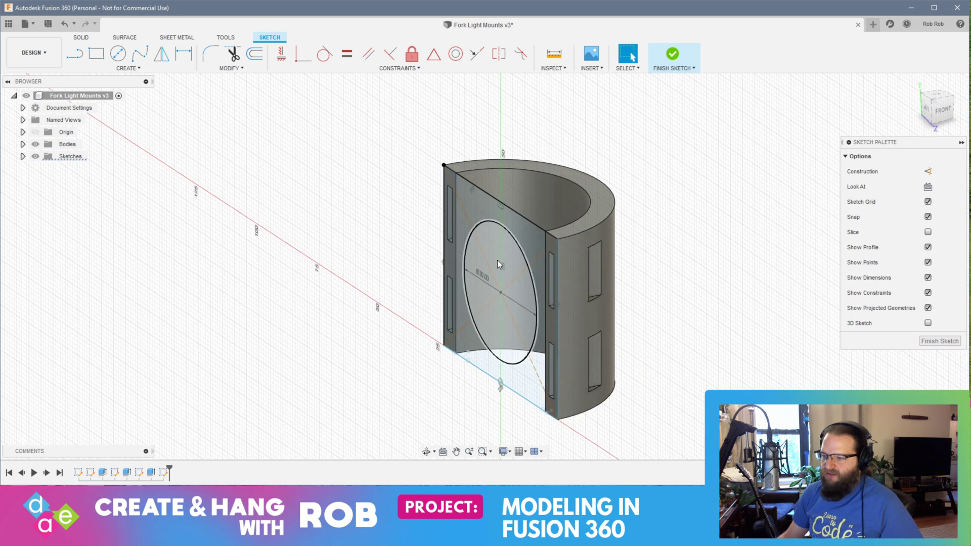
{"action": "right_click", "coordinate": [496, 260]}
{"action": "left_click", "coordinate": [539, 246]}
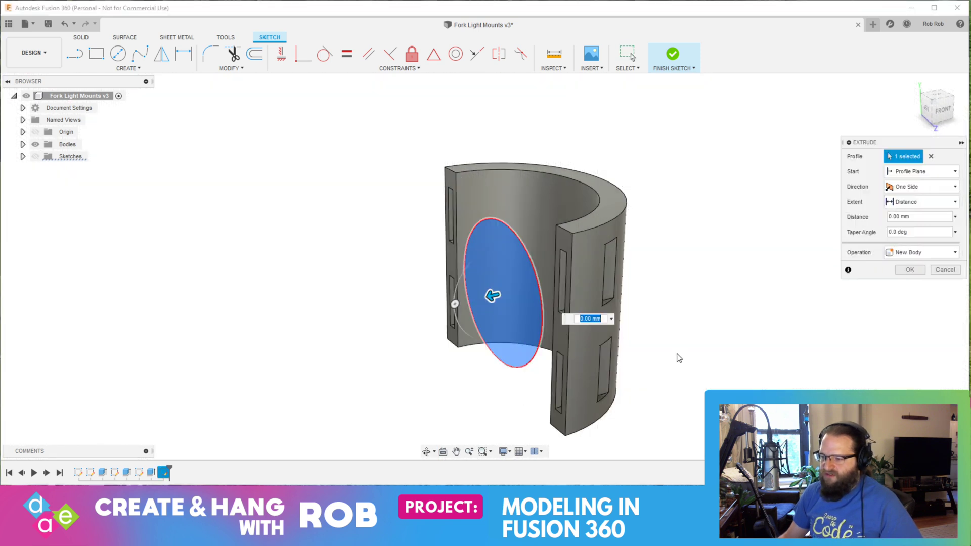
{"action": "middle_click_drag", "start_coordinate": [679, 358], "coordinate": [646, 351], "text": "shift"}
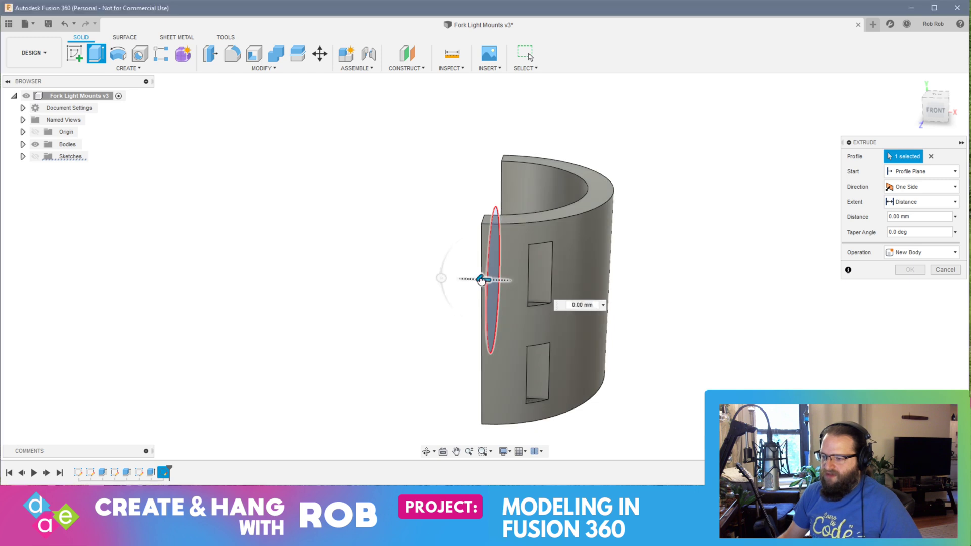
{"action": "left_click_drag", "start_coordinate": [486, 277], "coordinate": [697, 298]}
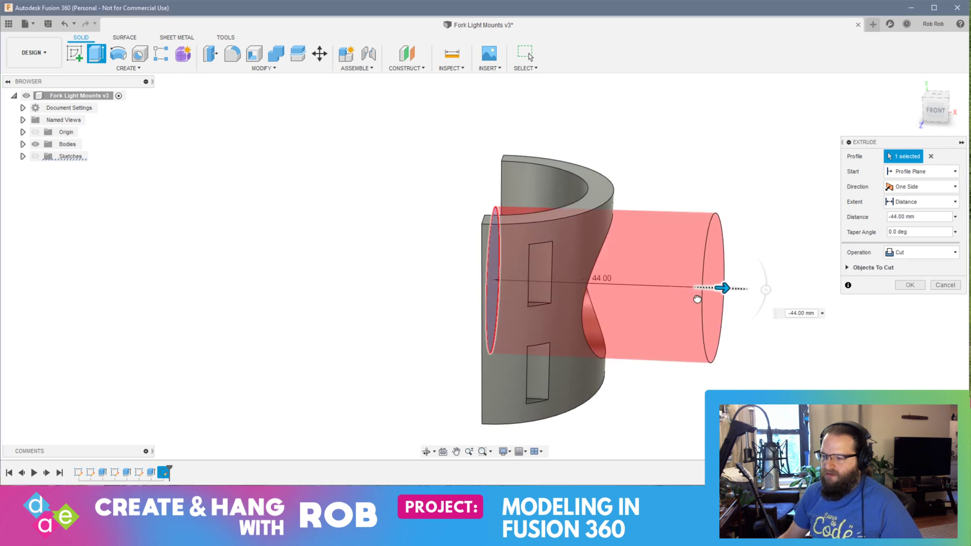
{"action": "left_click", "coordinate": [909, 253]}
{"action": "left_click", "coordinate": [903, 266]}
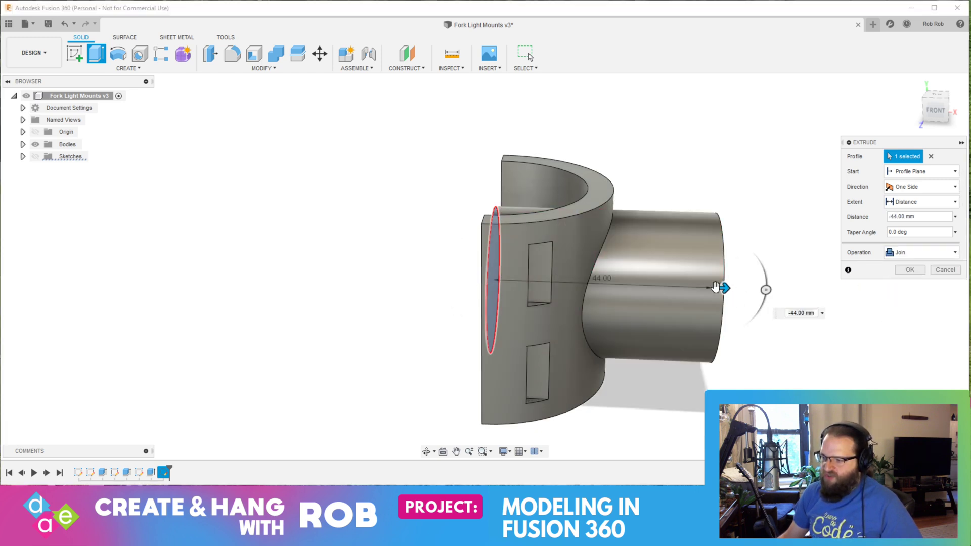
{"action": "left_click_drag", "start_coordinate": [724, 287], "coordinate": [623, 276]}
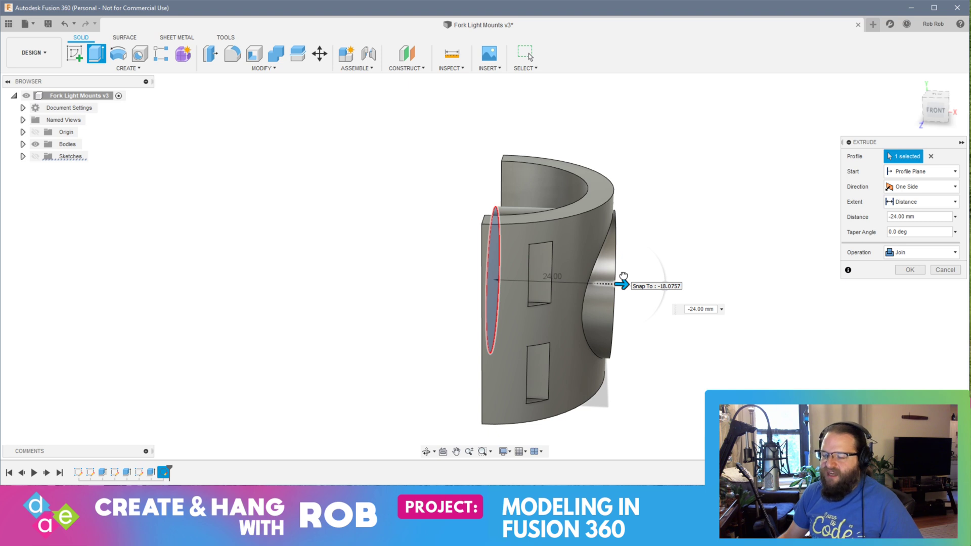
{"action": "left_click_drag", "start_coordinate": [624, 276], "coordinate": [623, 276]}
{"action": "middle_click_drag", "start_coordinate": [829, 375], "coordinate": [841, 356], "text": "shift"}
{"action": "key", "text": "Return"}
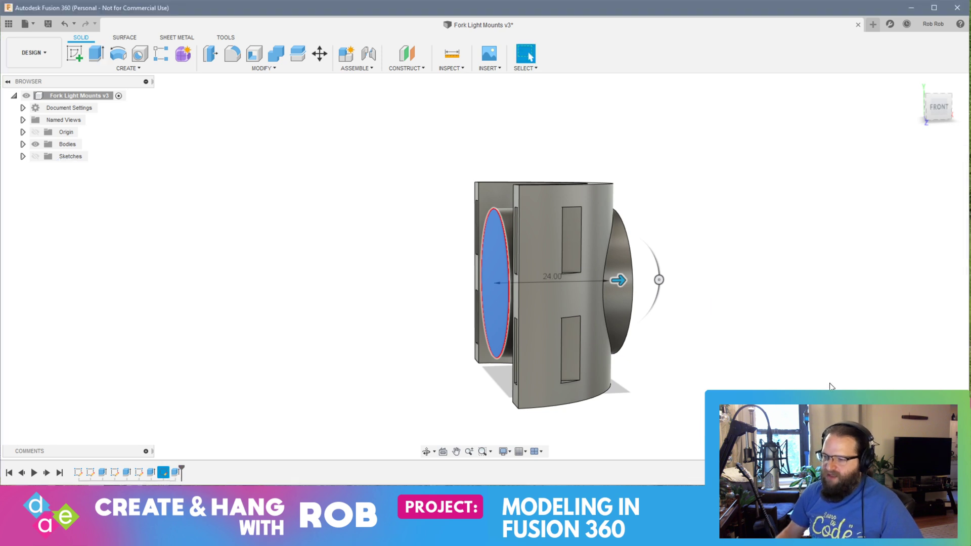
Step: Start a new sketch on the half-ring's top face
{"action": "middle_click_drag", "start_coordinate": [745, 380], "coordinate": [816, 378], "text": "shift"}
{"action": "left_click", "coordinate": [550, 274]}
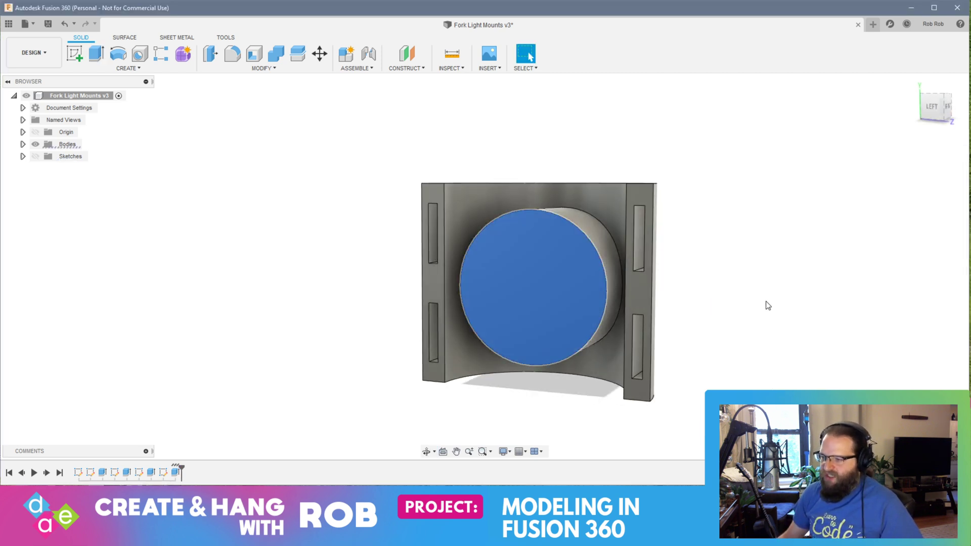
{"action": "left_click", "coordinate": [742, 300]}
{"action": "middle_click_drag", "start_coordinate": [741, 296], "coordinate": [775, 318], "text": "shift"}
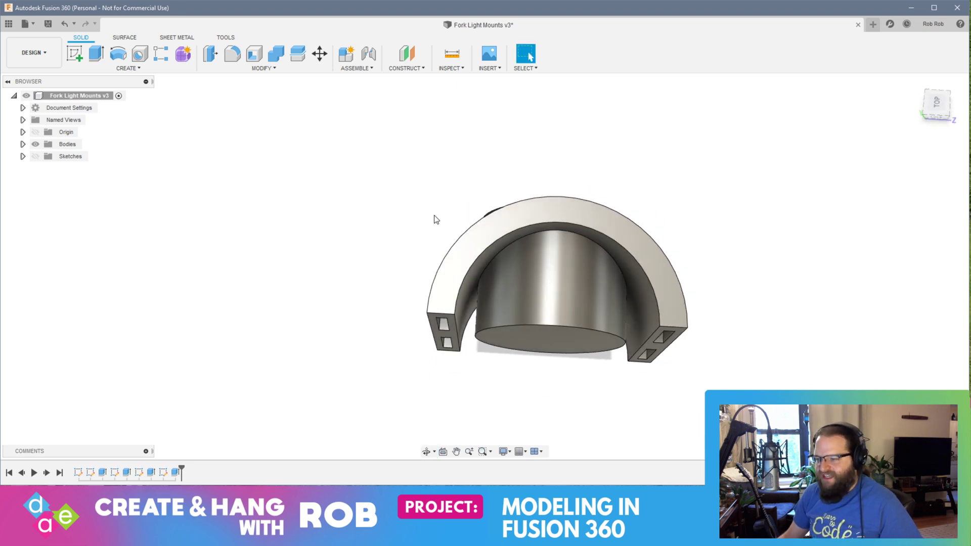
{"action": "left_click", "coordinate": [470, 236]}
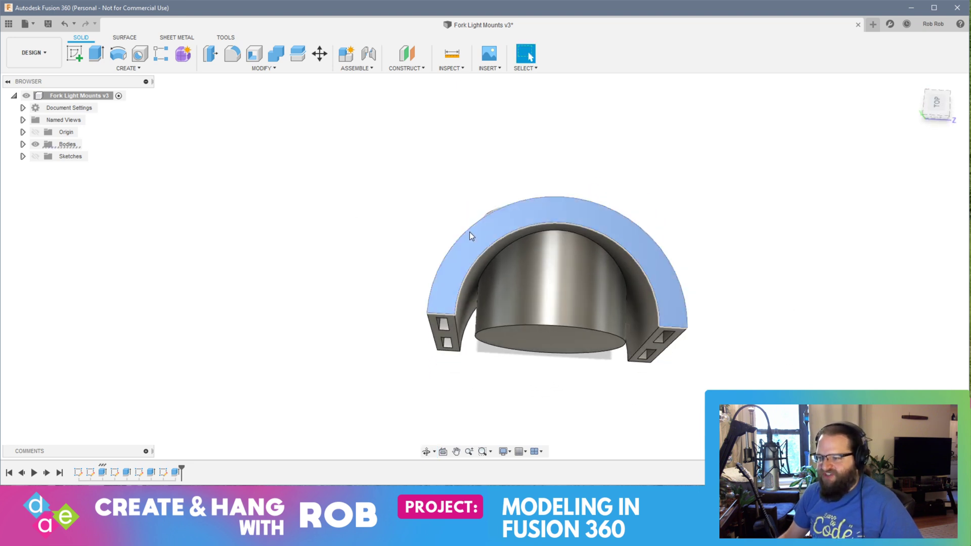
{"action": "left_click", "coordinate": [75, 53]}
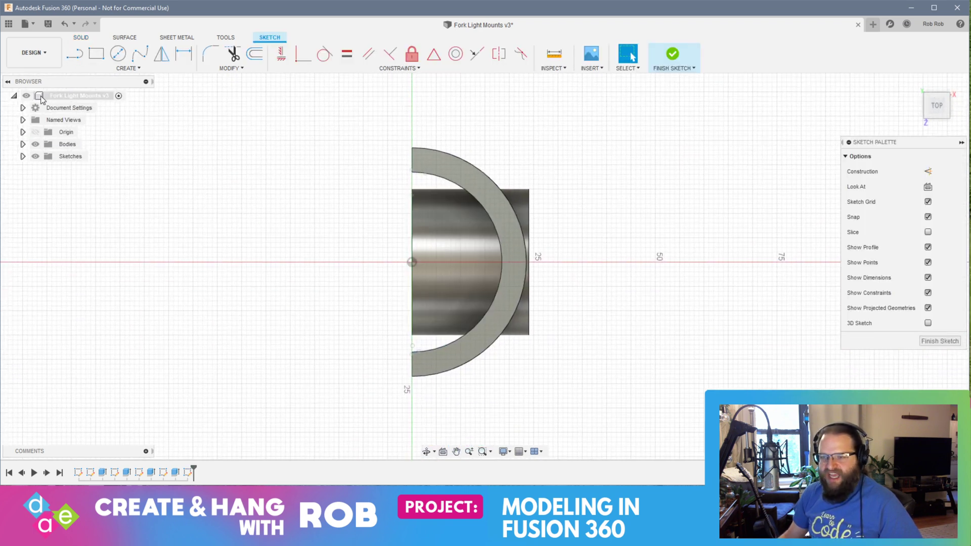
Step: Sketch a 2-point circle spanning the two inner ends of the half-ring, matching its inner diameter
{"action": "left_click", "coordinate": [129, 68]}
{"action": "mouse_move", "coordinate": [139, 104]}
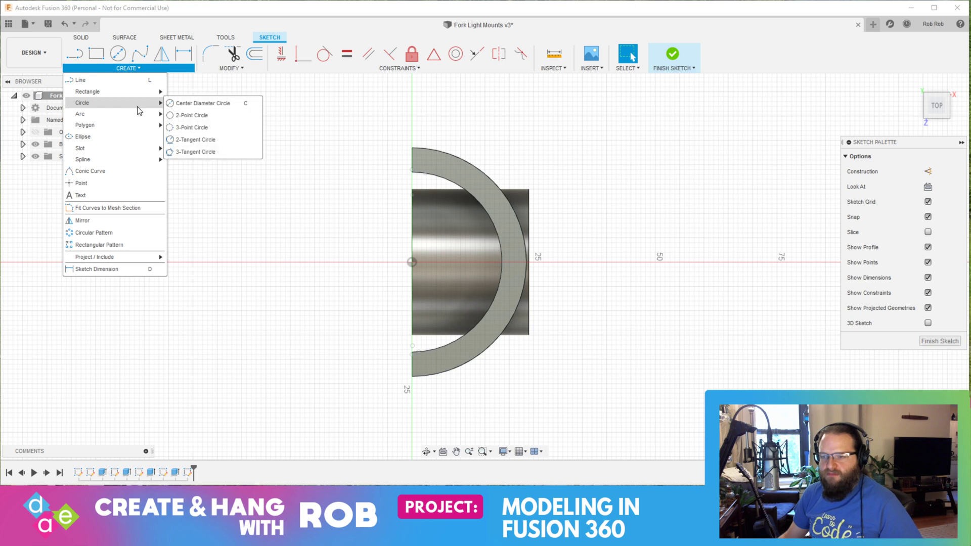
{"action": "left_click", "coordinate": [200, 104]}
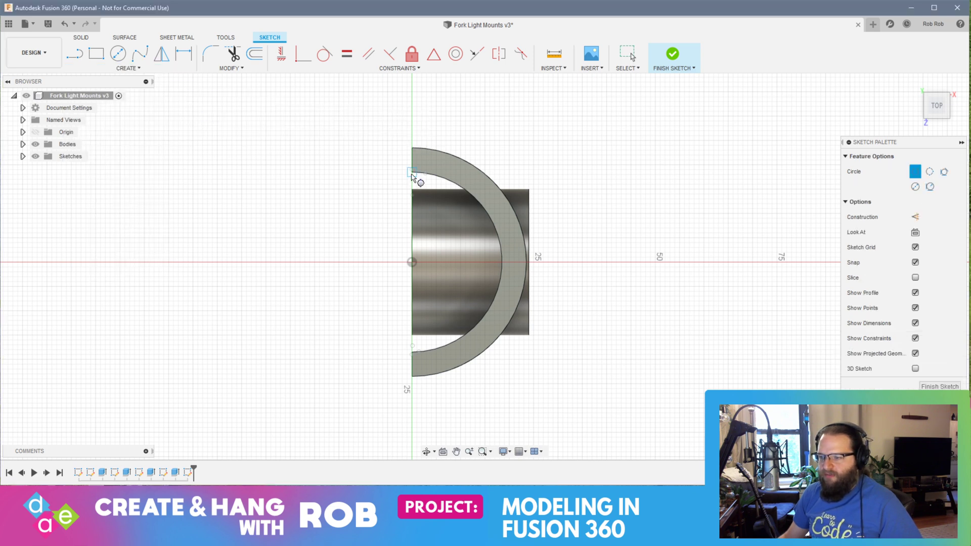
{"action": "left_click", "coordinate": [411, 174]}
{"action": "left_click", "coordinate": [412, 353]}
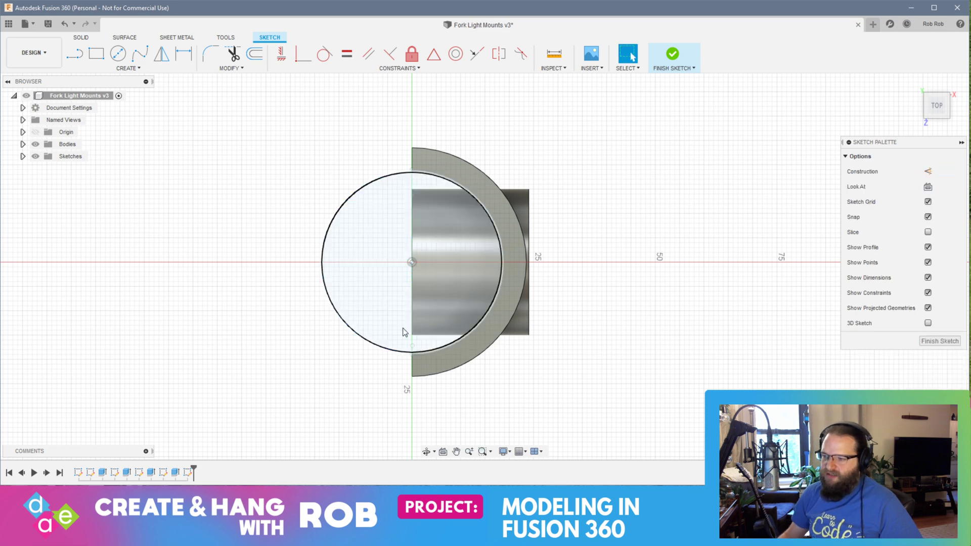
Step: Extrude the sketched inner circle -49 mm with the Cut operation to clear the boss material from the half-ring's bore
{"action": "mouse_move", "coordinate": [214, 347]}
{"action": "middle_mouse_down", "text": "shift"}
{"action": "mouse_move", "coordinate": [262, 301]}
{"action": "mouse_move", "coordinate": [235, 238]}
{"action": "mouse_move", "coordinate": [304, 310]}
{"action": "mouse_move", "coordinate": [375, 226]}
{"action": "middle_mouse_up", "text": "shift"}
{"action": "key", "text": "Escape"}
{"action": "right_click", "coordinate": [379, 220]}
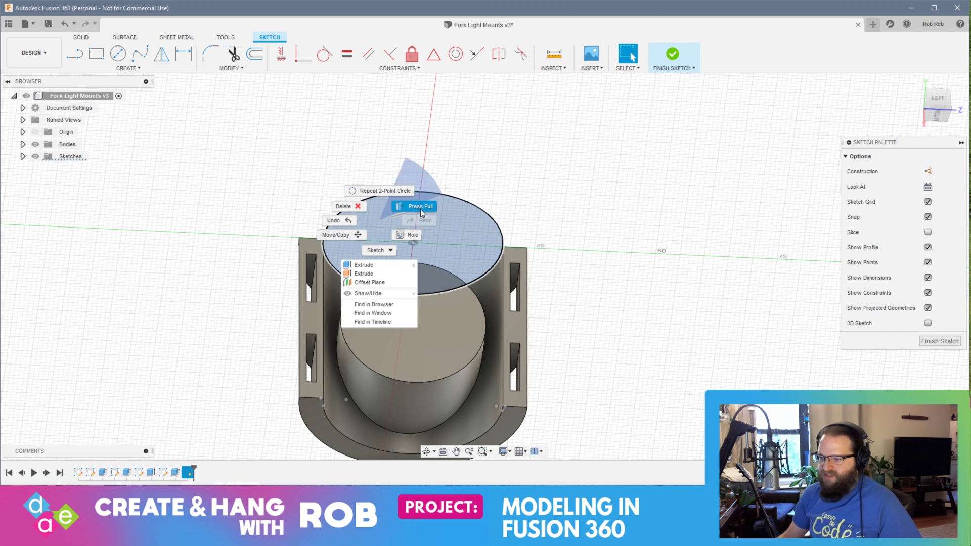
{"action": "left_click", "coordinate": [419, 206]}
{"action": "left_click_drag", "start_coordinate": [412, 219], "coordinate": [388, 461]}
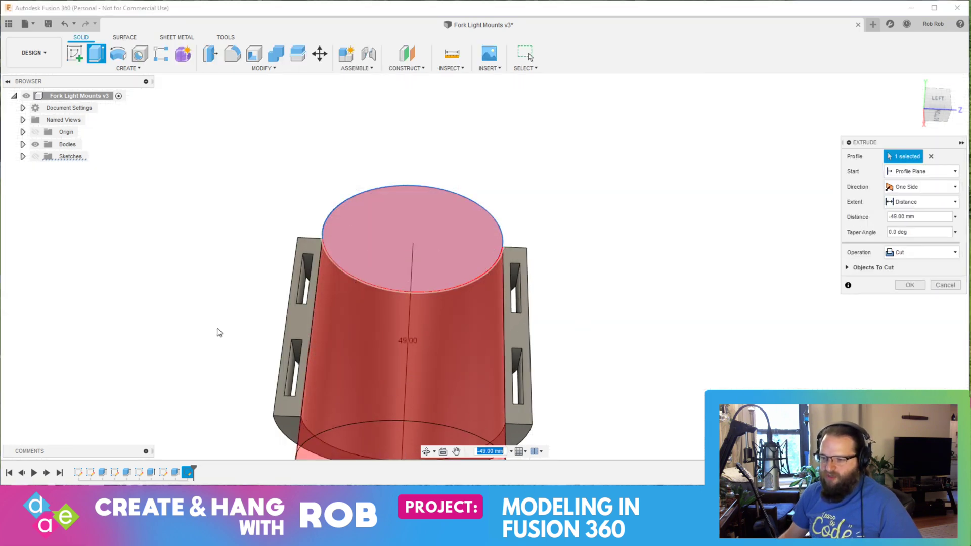
{"action": "key", "text": "Return"}
Step: Start a new sketch on the slotted half-ring's top face
{"action": "middle_click_drag", "start_coordinate": [184, 262], "coordinate": [340, 289], "text": "shift"}
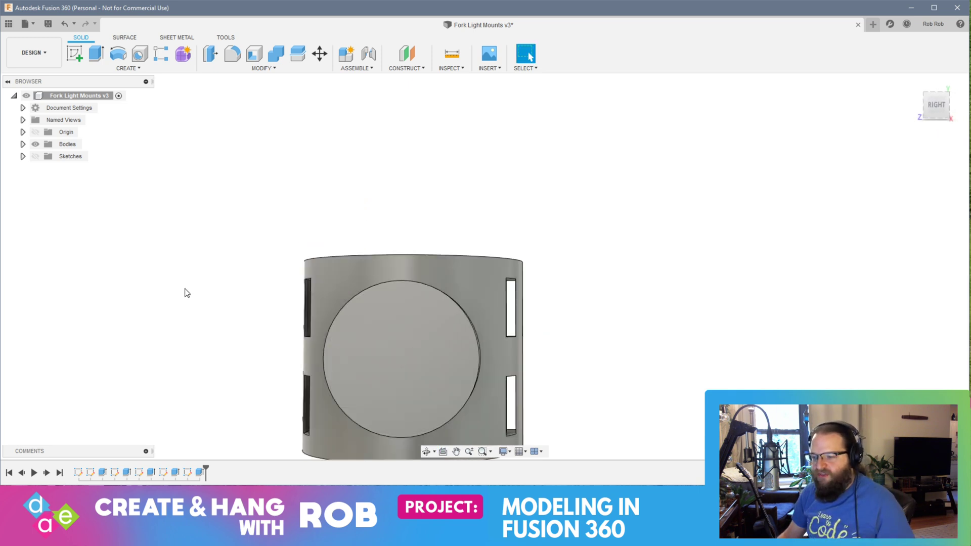
{"action": "middle_click_drag", "start_coordinate": [215, 293], "coordinate": [134, 135], "text": "shift"}
{"action": "middle_click_drag", "start_coordinate": [289, 333], "coordinate": [391, 329], "text": "shift"}
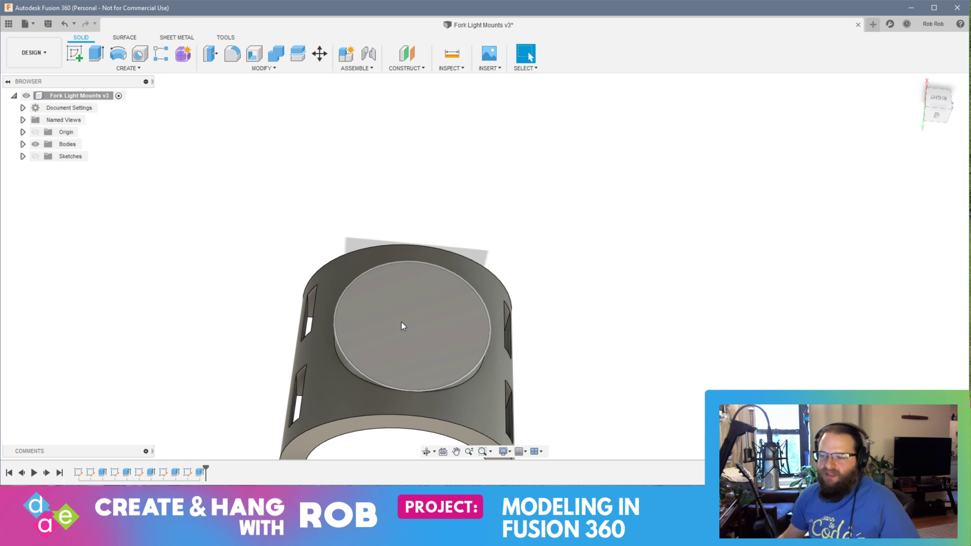
{"action": "mouse_move", "coordinate": [402, 324]}
{"action": "middle_mouse_down", "text": "shift"}
{"action": "mouse_move", "coordinate": [388, 216]}
{"action": "mouse_move", "coordinate": [365, 347]}
{"action": "mouse_move", "coordinate": [430, 303]}
{"action": "mouse_move", "coordinate": [457, 244]}
{"action": "mouse_move", "coordinate": [450, 234]}
{"action": "mouse_move", "coordinate": [384, 253]}
{"action": "mouse_move", "coordinate": [397, 232]}
{"action": "mouse_move", "coordinate": [389, 215]}
{"action": "mouse_move", "coordinate": [358, 238]}
{"action": "mouse_move", "coordinate": [232, 278]}
{"action": "middle_mouse_up", "text": "shift"}
{"action": "left_click", "coordinate": [74, 53]}
{"action": "left_click", "coordinate": [232, 279]}
{"action": "left_click", "coordinate": [544, 322]}
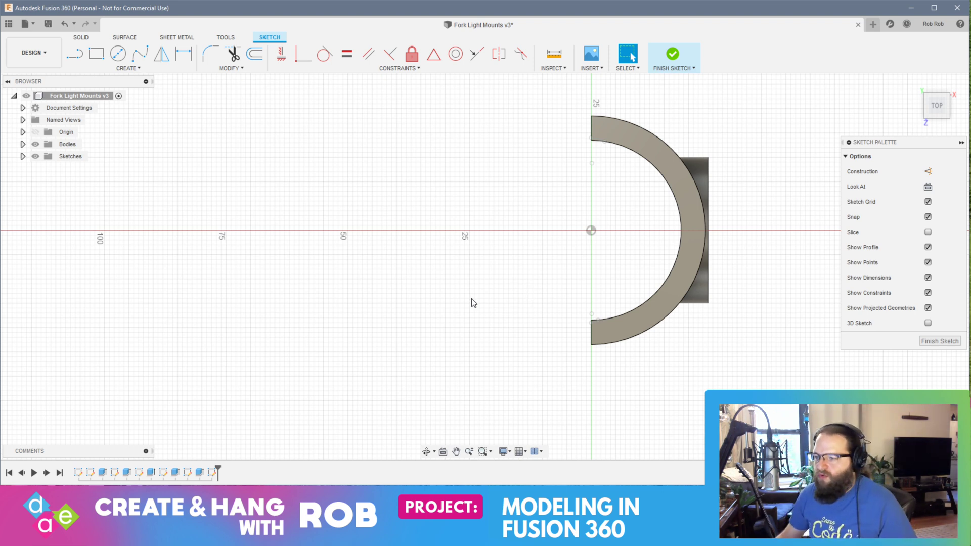
Step: Sketch a 28 mm diameter circle on the horizontal axis, about 50 mm from the origin on the half-ring's open side
{"action": "left_click", "coordinate": [118, 53]}
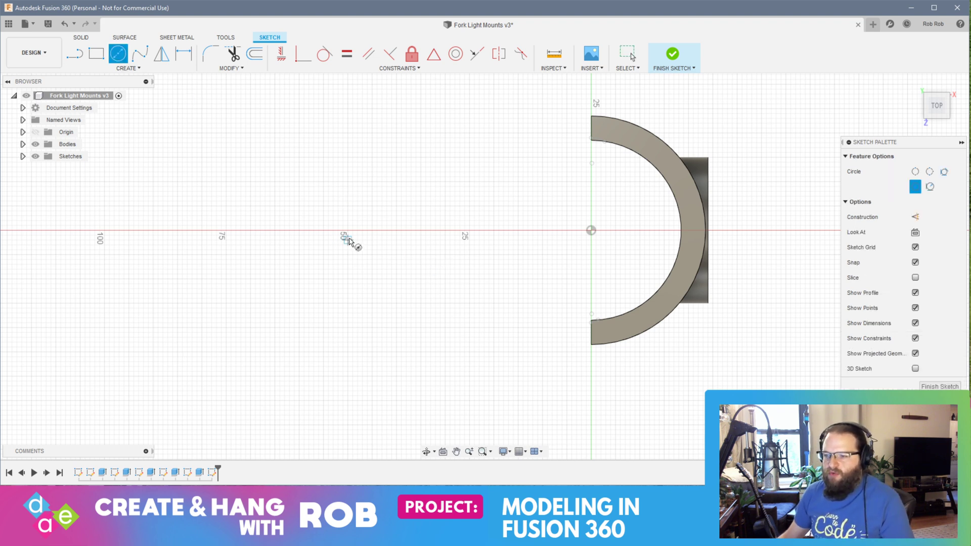
{"action": "left_click", "coordinate": [347, 231]}
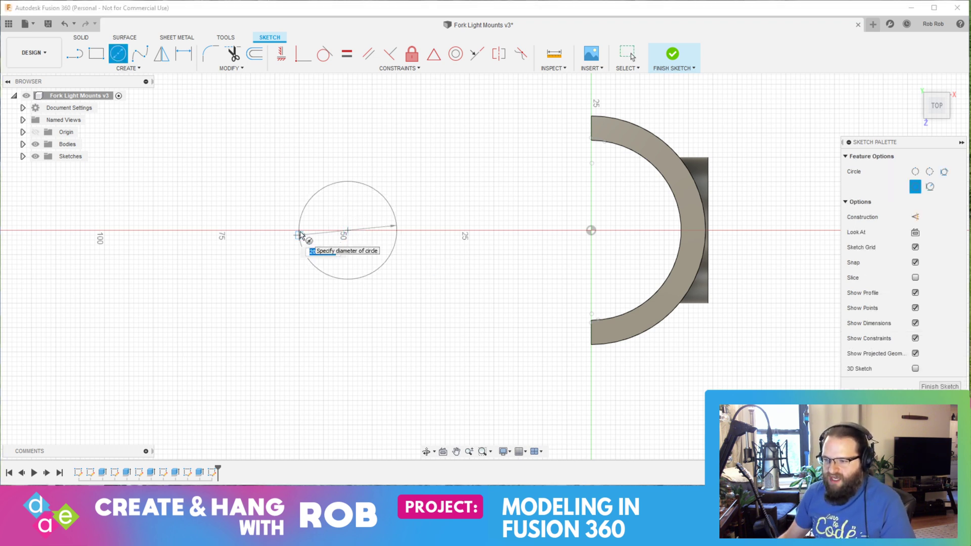
{"action": "type", "text": "28"}
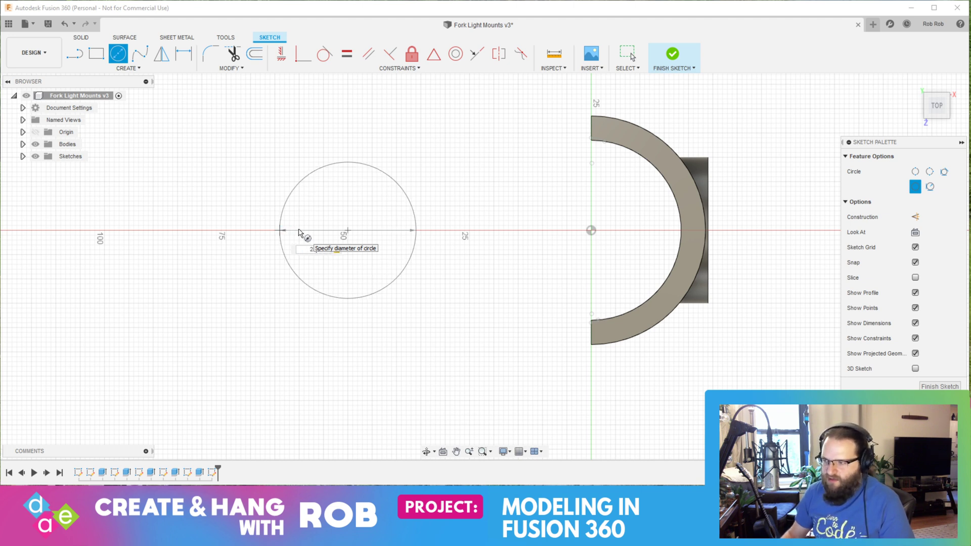
{"action": "key", "text": "Return"}
{"action": "key", "text": "Escape"}
Step: Sketch a 33 mm diameter circle concentric with the 28 mm circle
{"action": "left_click", "coordinate": [118, 53]}
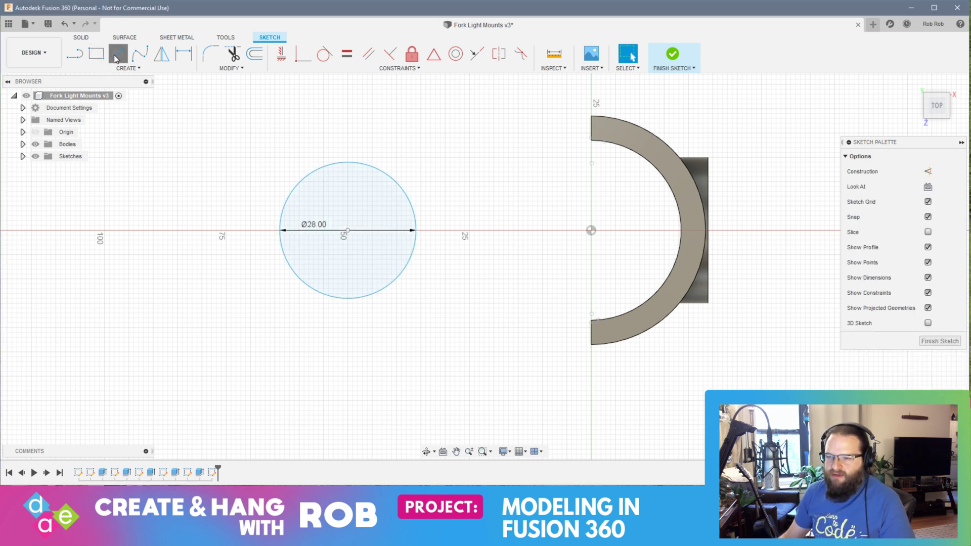
{"action": "left_click", "coordinate": [348, 231]}
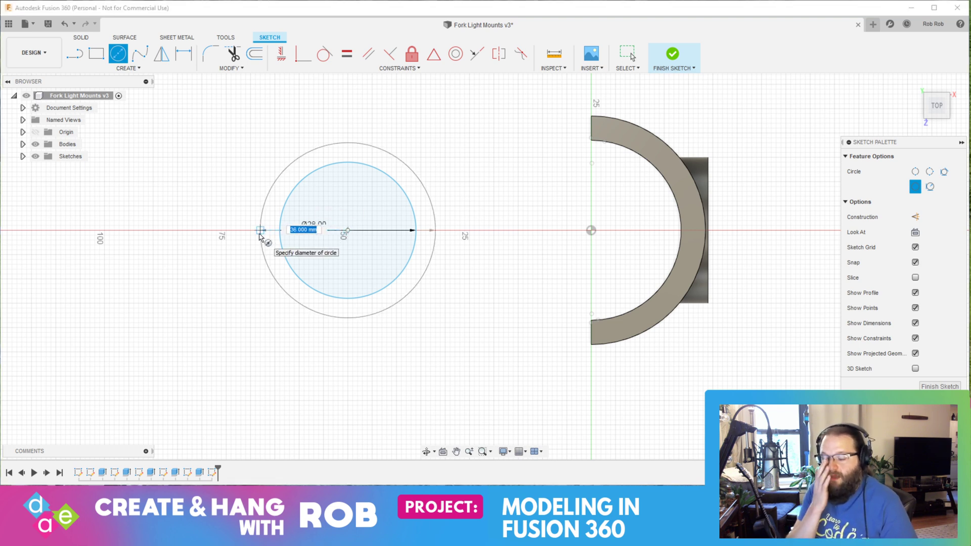
{"action": "type", "text": "33"}
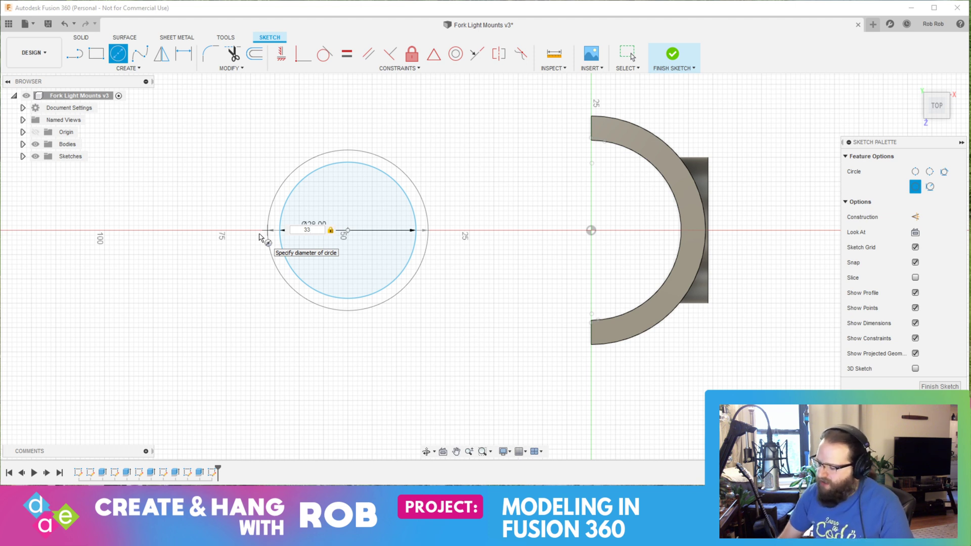
{"action": "key", "text": "BackSpace"}
{"action": "type", "text": "8"}
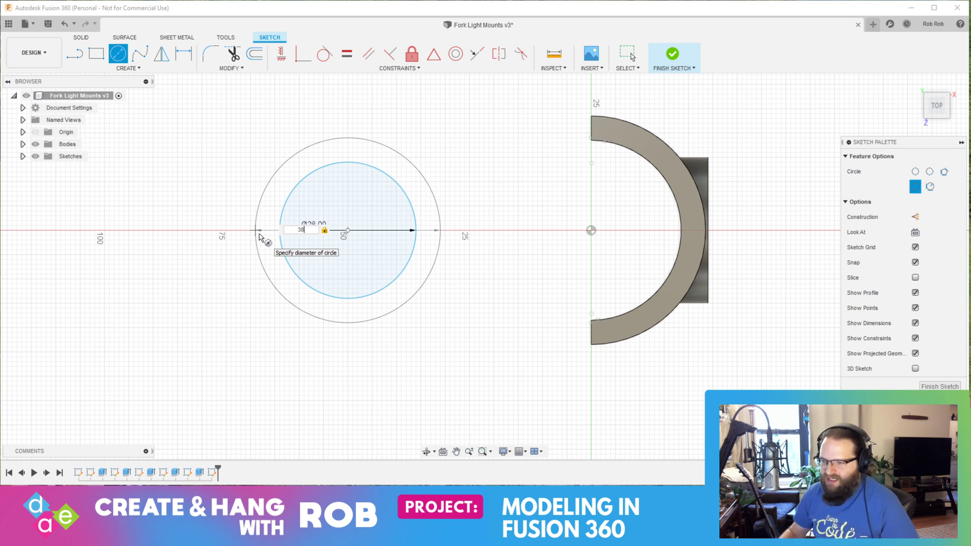
{"action": "key", "text": "BackSpace"}
{"action": "key", "text": "BackSpace"}
{"action": "type", "text": "33"}
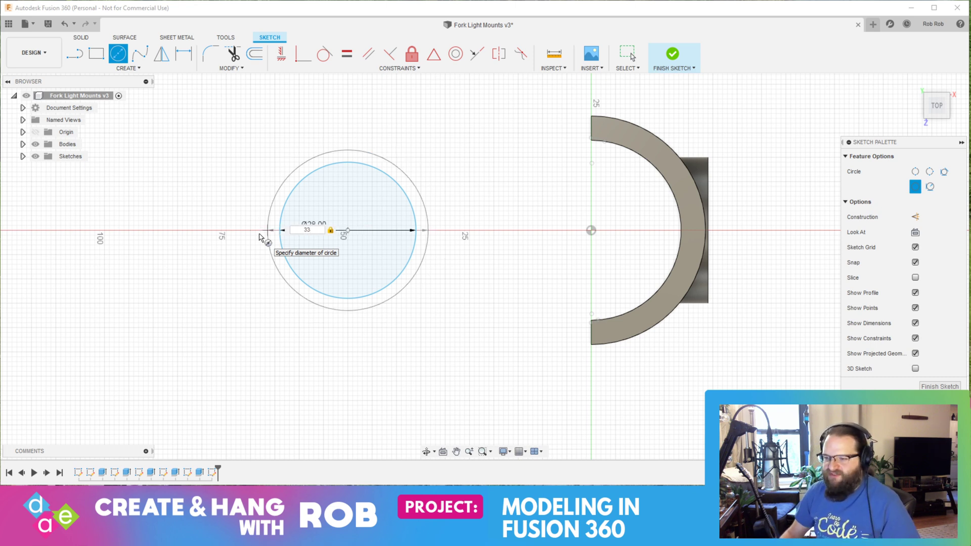
{"action": "key", "text": "Return"}
{"action": "key", "text": "Escape"}
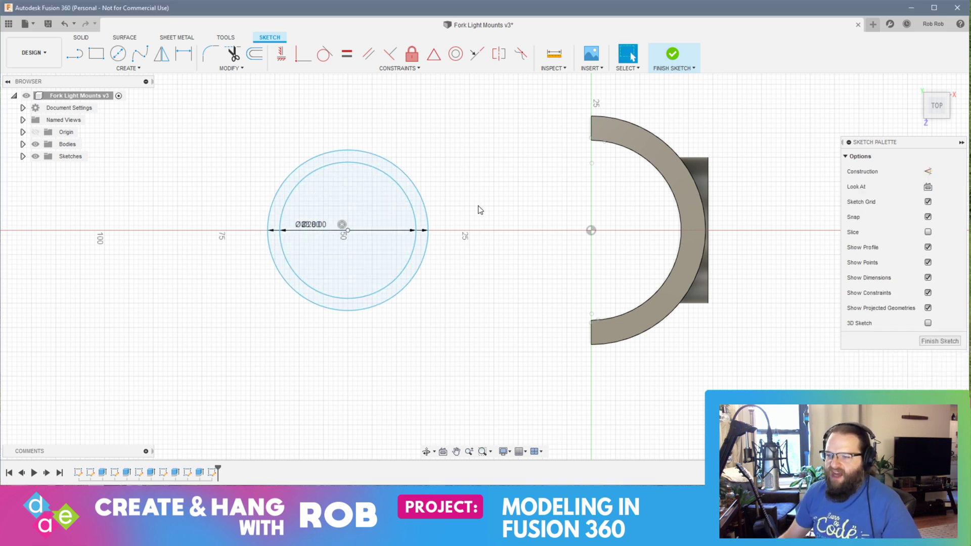
Step: Split both circles with vertical lines from their shared centre to the outer circle's upper and lower quadrants
{"action": "left_click", "coordinate": [84, 60]}
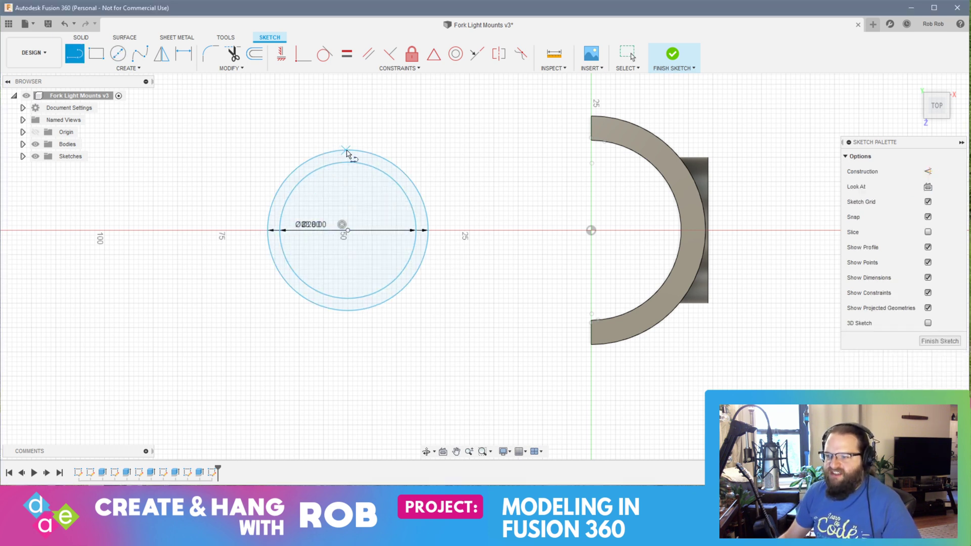
{"action": "left_click", "coordinate": [347, 230]}
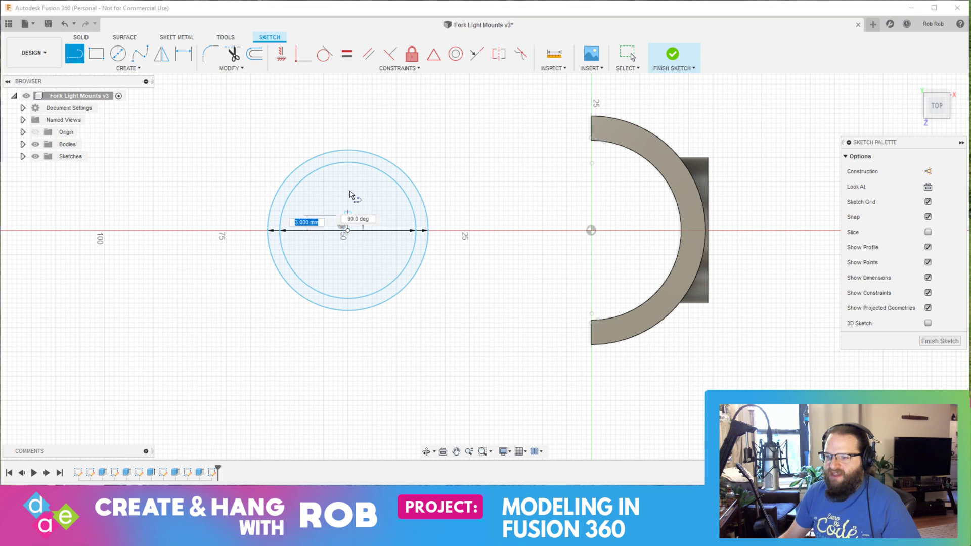
{"action": "left_click", "coordinate": [348, 151]}
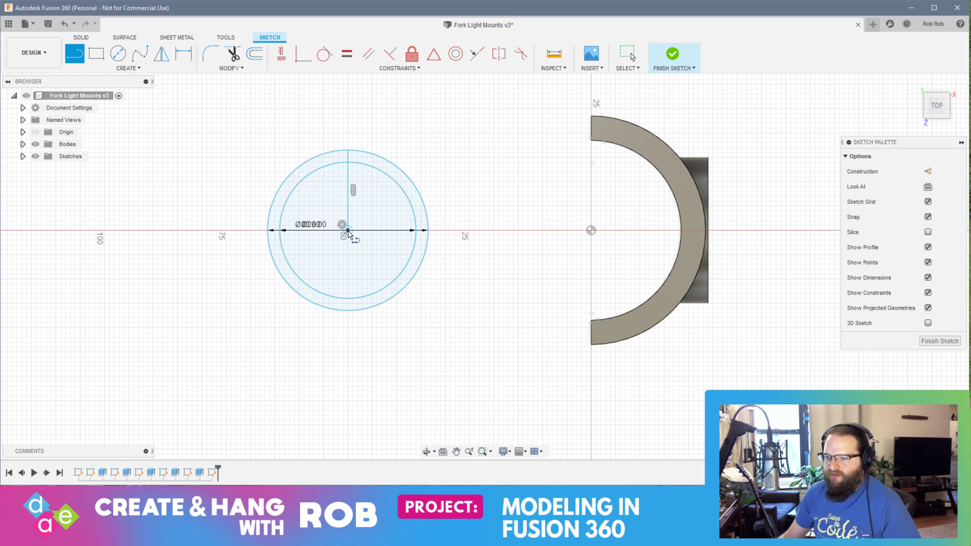
{"action": "left_click", "coordinate": [347, 230]}
{"action": "left_click", "coordinate": [347, 309]}
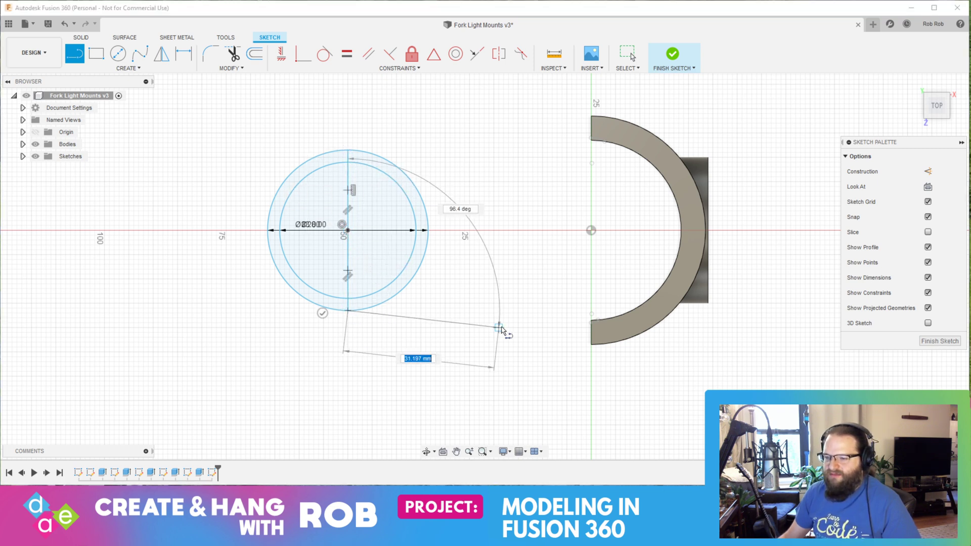
{"action": "key", "text": "Escape"}
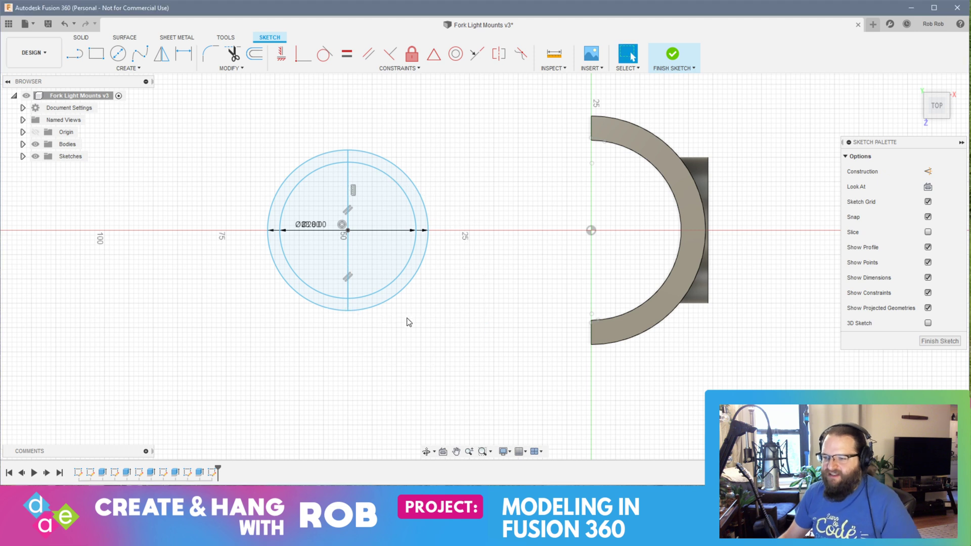
Step: Extrude the half-ring profile facing the slotted mount 50 mm as a new body
{"action": "left_click", "coordinate": [376, 302]}
{"action": "right_click", "coordinate": [430, 263]}
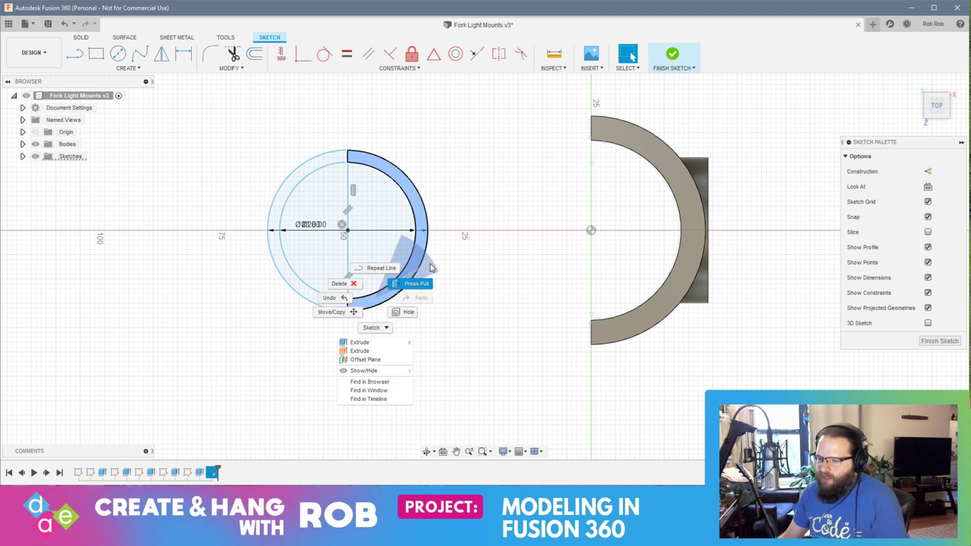
{"action": "left_click", "coordinate": [416, 283]}
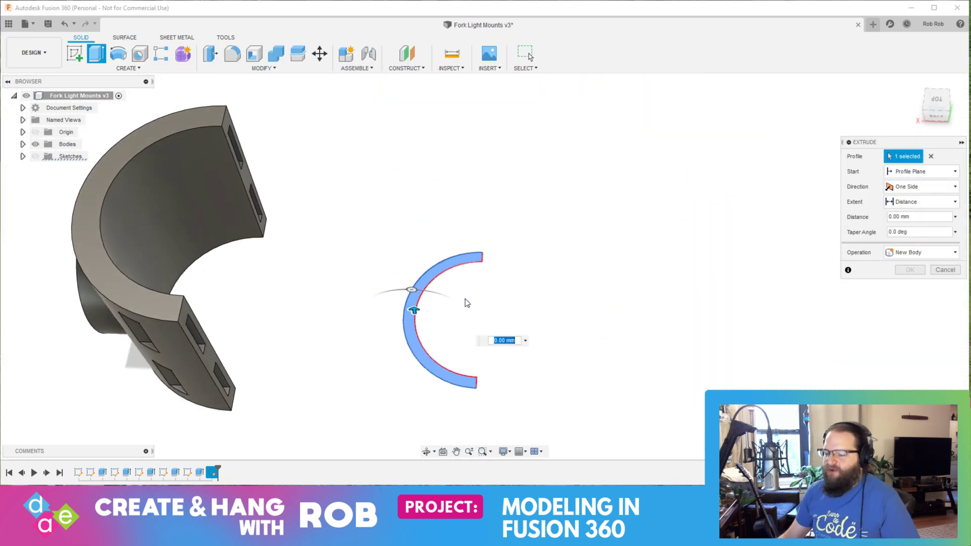
{"action": "type", "text": "50"}
{"action": "key", "text": "Return"}
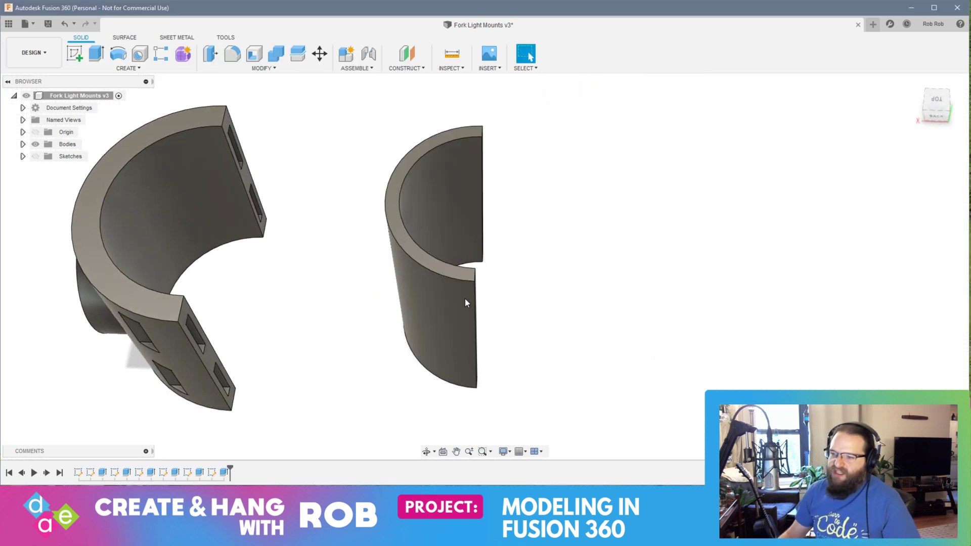
Step: Move the new plain half-ring along X past the slotted mount to its boss side and rotate it -180 degrees about Z
{"action": "mouse_move", "coordinate": [465, 302]}
{"action": "middle_mouse_down", "text": "shift"}
{"action": "mouse_move", "coordinate": [410, 313]}
{"action": "mouse_move", "coordinate": [360, 299]}
{"action": "mouse_move", "coordinate": [394, 275]}
{"action": "mouse_move", "coordinate": [401, 281]}
{"action": "middle_mouse_up", "text": "shift"}
{"action": "left_click_drag", "start_coordinate": [354, 103], "coordinate": [565, 437]}
{"action": "key", "text": "m"}
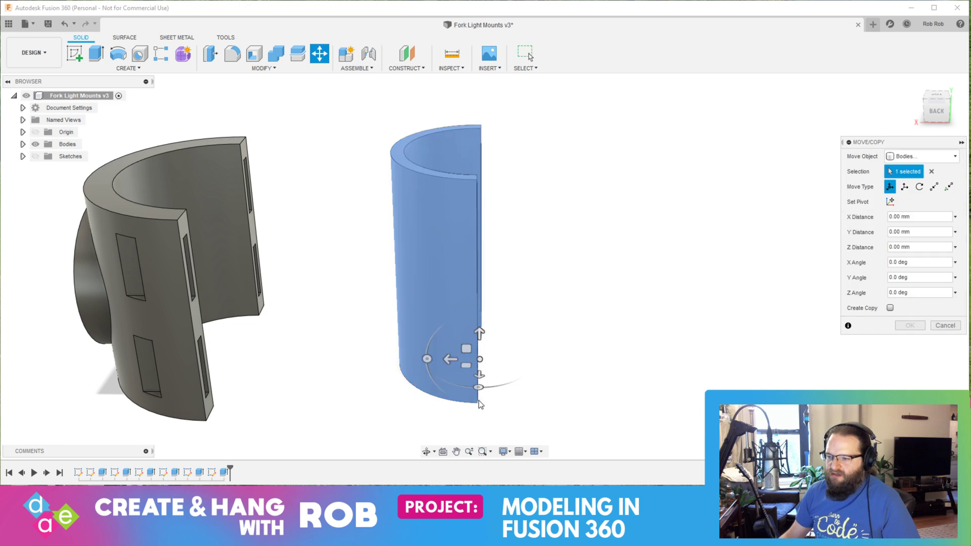
{"action": "left_click_drag", "start_coordinate": [442, 359], "coordinate": [5, 349]}
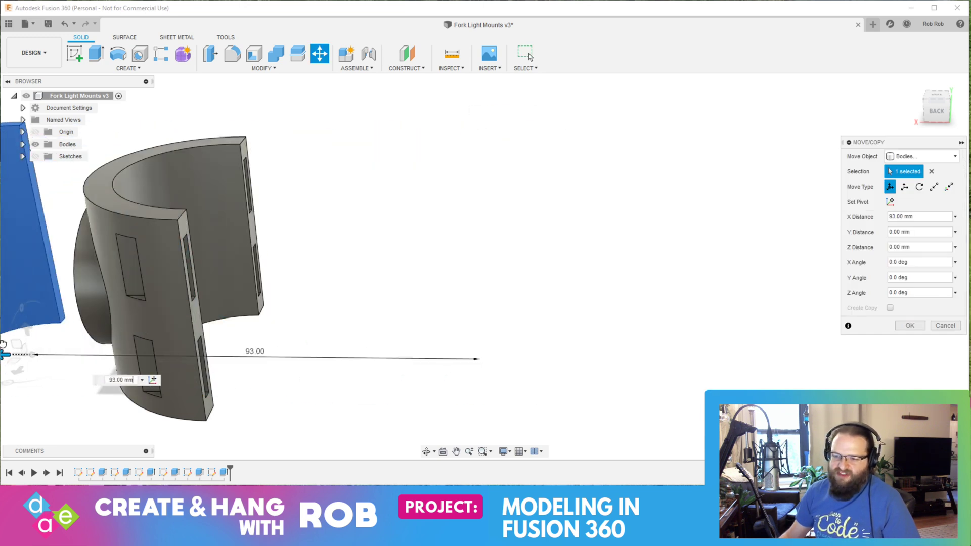
{"action": "middle_click_drag", "start_coordinate": [3, 361], "coordinate": [353, 364]}
{"action": "left_click_drag", "start_coordinate": [354, 364], "coordinate": [251, 270]}
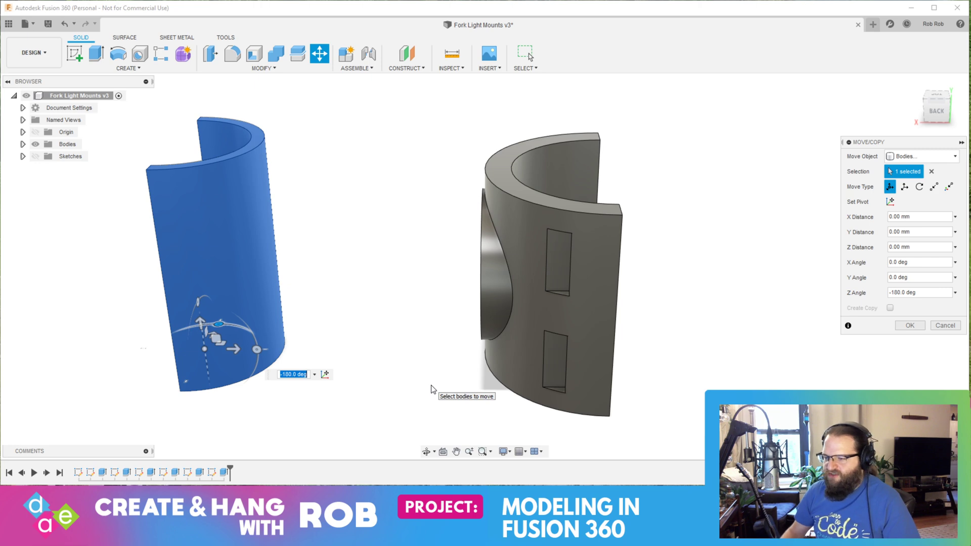
{"action": "key", "text": "Return"}
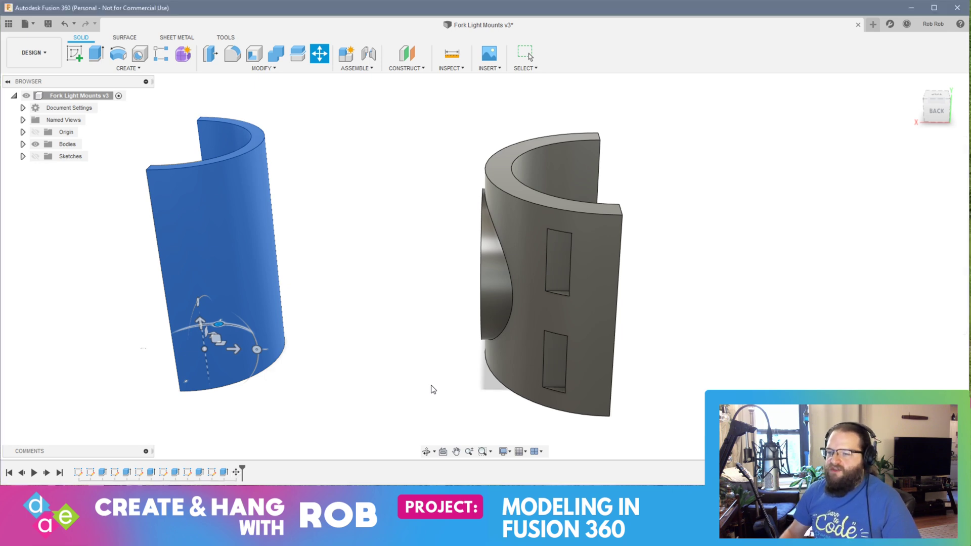
Step: Examine the plain half-ring's inner wall and end faces, and open the Calculator app
{"action": "middle_click_drag", "start_coordinate": [375, 313], "coordinate": [556, 305], "text": "shift"}
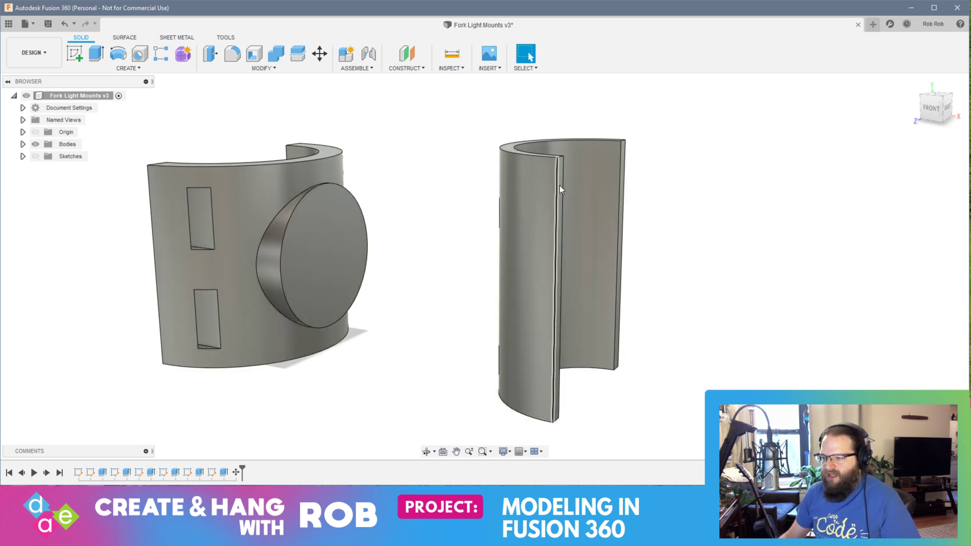
{"action": "middle_click_drag", "start_coordinate": [644, 201], "coordinate": [600, 199], "text": "shift"}
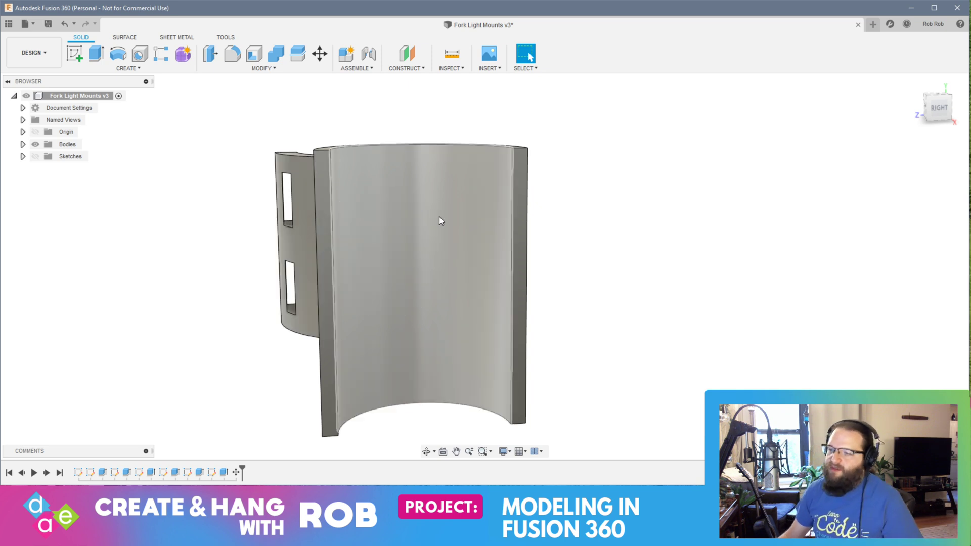
{"action": "middle_click_drag", "start_coordinate": [468, 200], "coordinate": [331, 168], "text": "shift"}
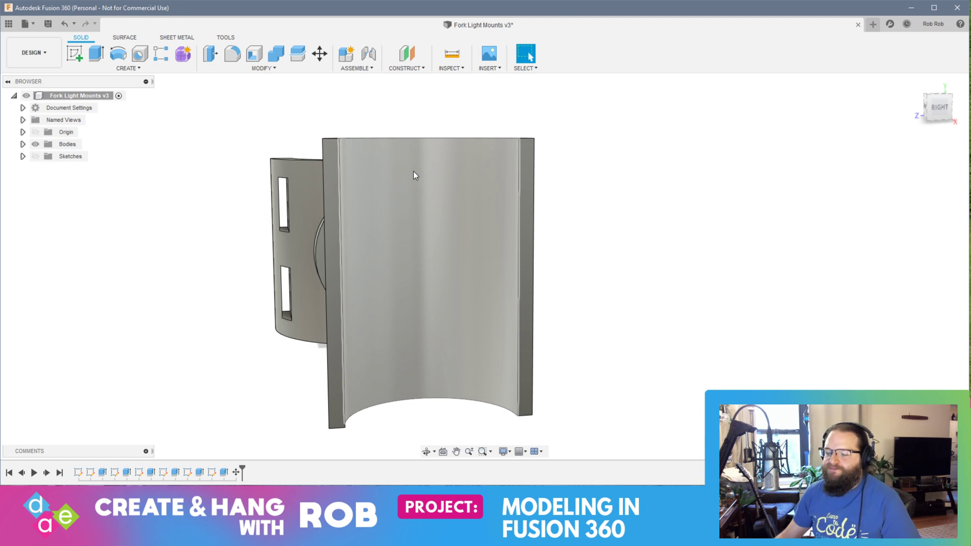
{"action": "key", "text": "super"}
{"action": "type", "text": "calc"}
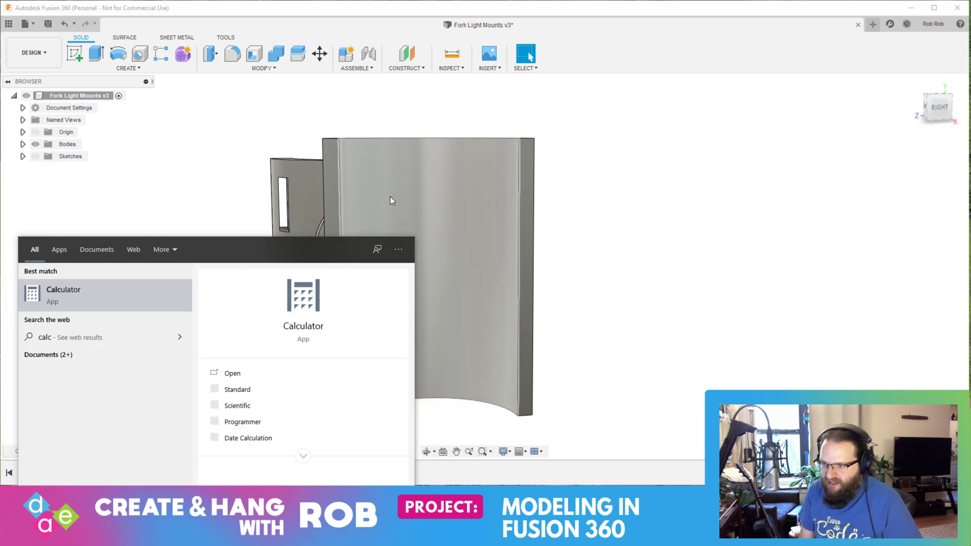
{"action": "key", "text": "Return"}
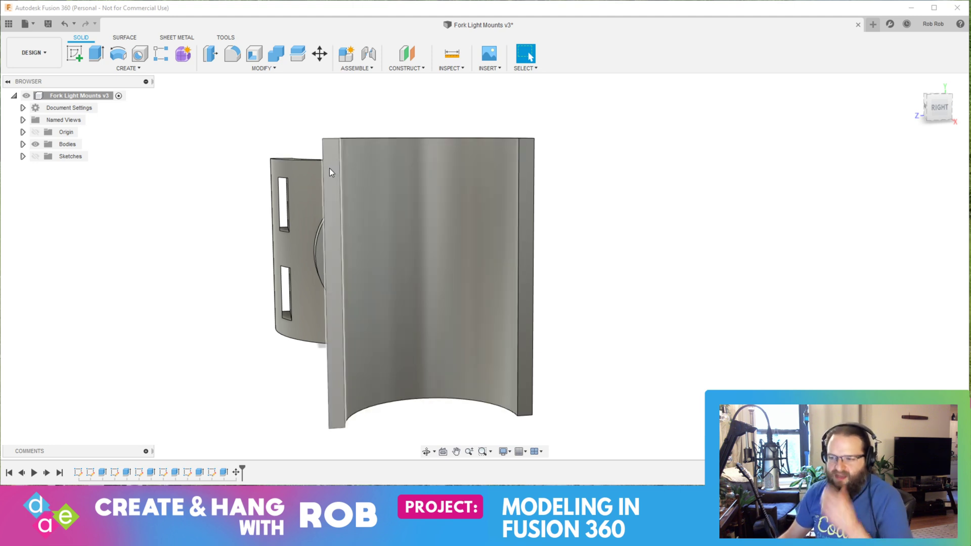
Step: Start a sketch on the plain half-ring's end face and draw a 5 mm vertical line down from its upper edge's midpoint
{"action": "left_click", "coordinate": [77, 53]}
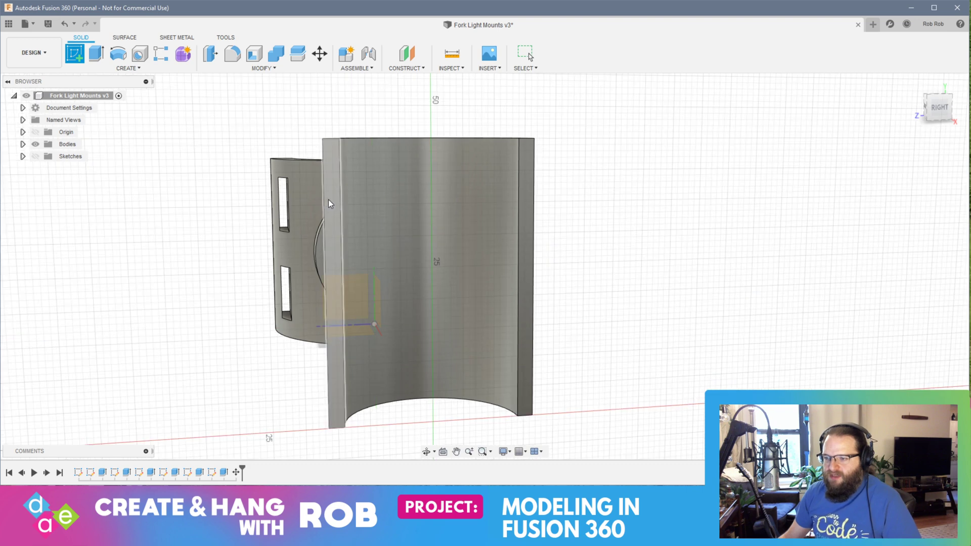
{"action": "left_click", "coordinate": [329, 203]}
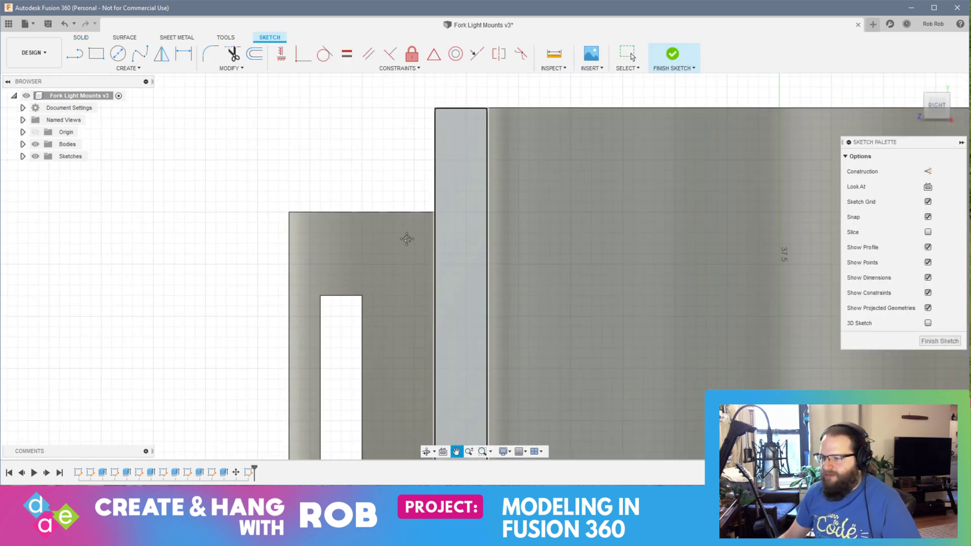
{"action": "left_click", "coordinate": [75, 53]}
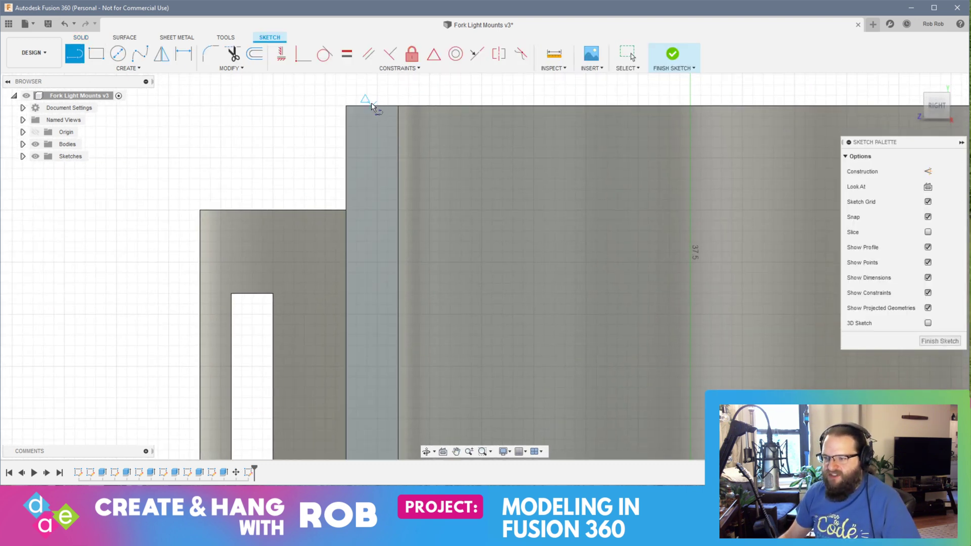
{"action": "left_click", "coordinate": [371, 107]}
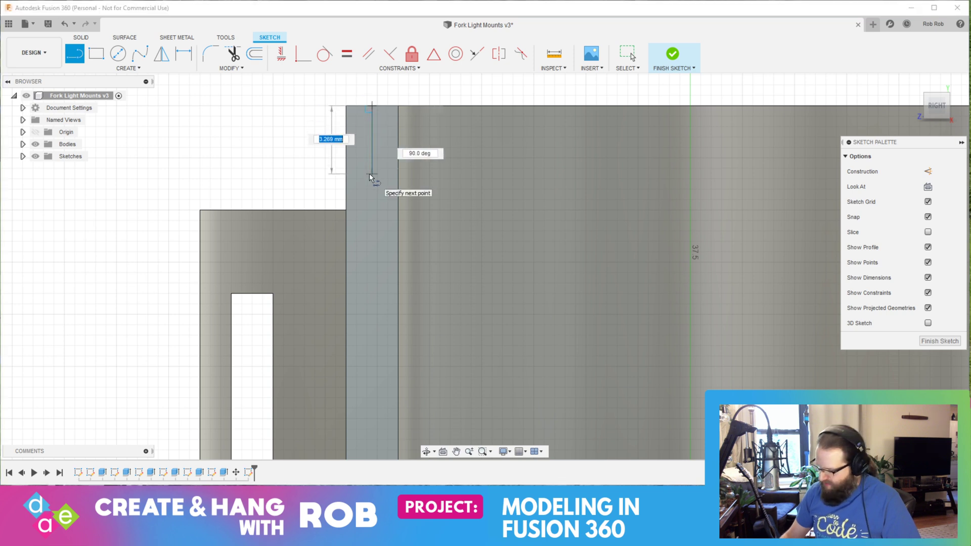
{"action": "type", "text": "5"}
{"action": "key", "text": "Return"}
{"action": "key", "text": "Escape"}
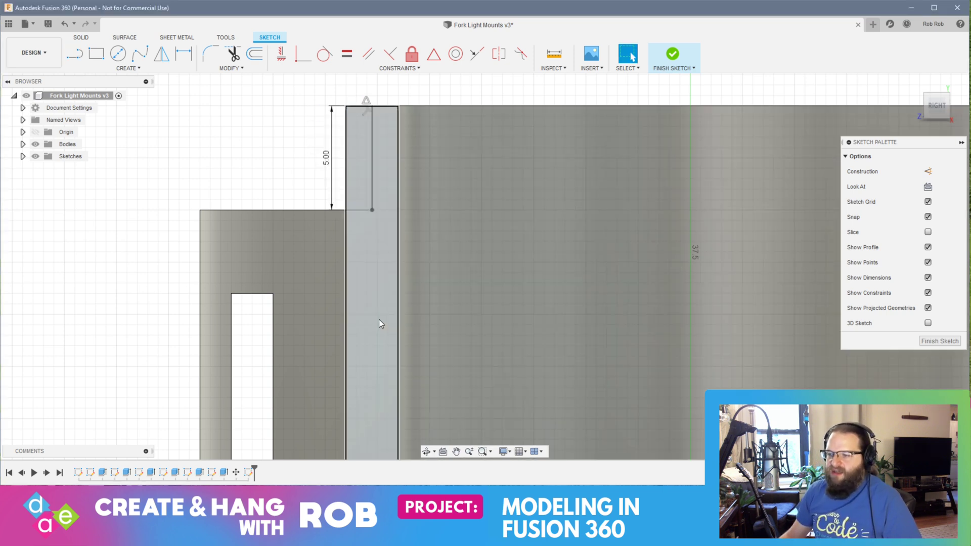
Step: Continue the centre line on the end face with a 5.5 mm vertical segment below the first one
{"action": "scroll", "coordinate": [400, 307], "scroll_direction": "up", "scroll_amount": 2}
{"action": "scroll", "coordinate": [400, 305], "scroll_direction": "down", "scroll_amount": 3}
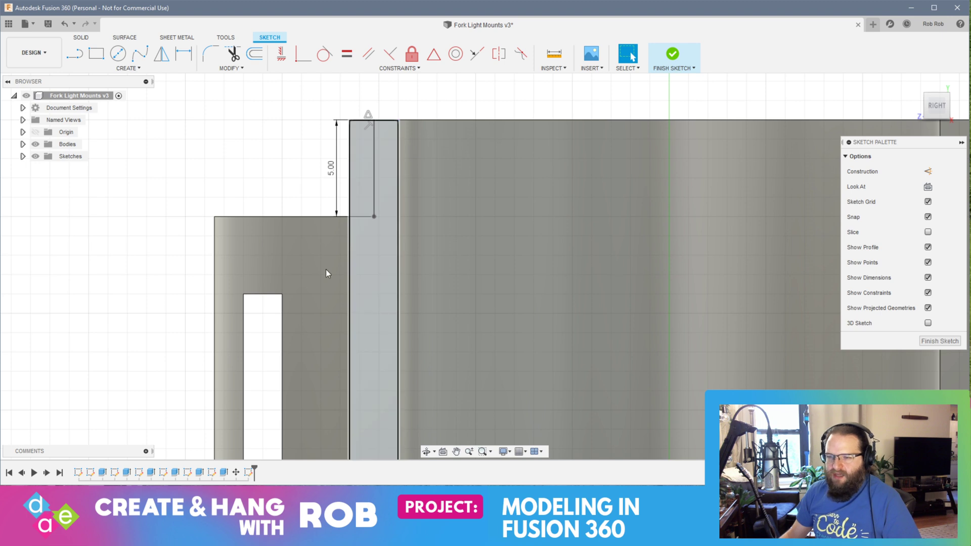
{"action": "left_click", "coordinate": [81, 58]}
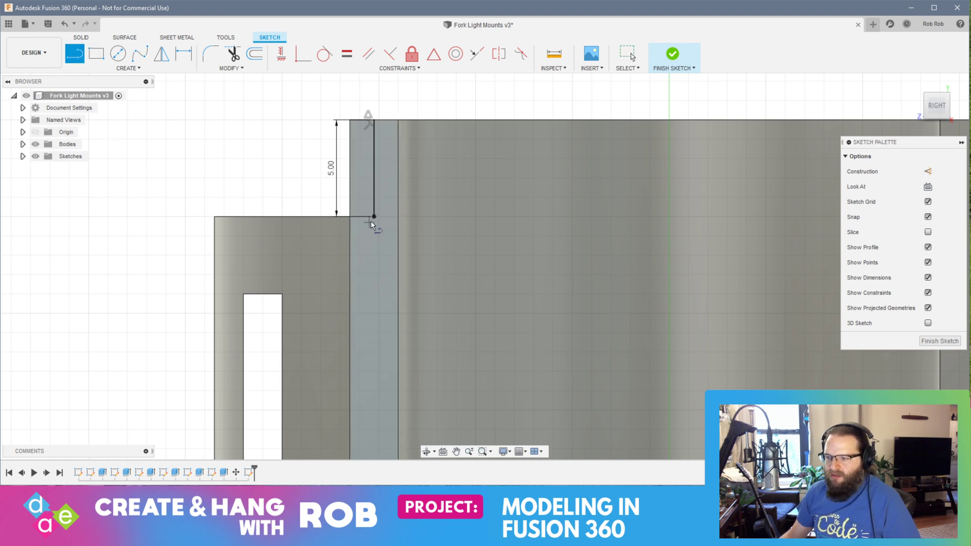
{"action": "left_click", "coordinate": [373, 217]}
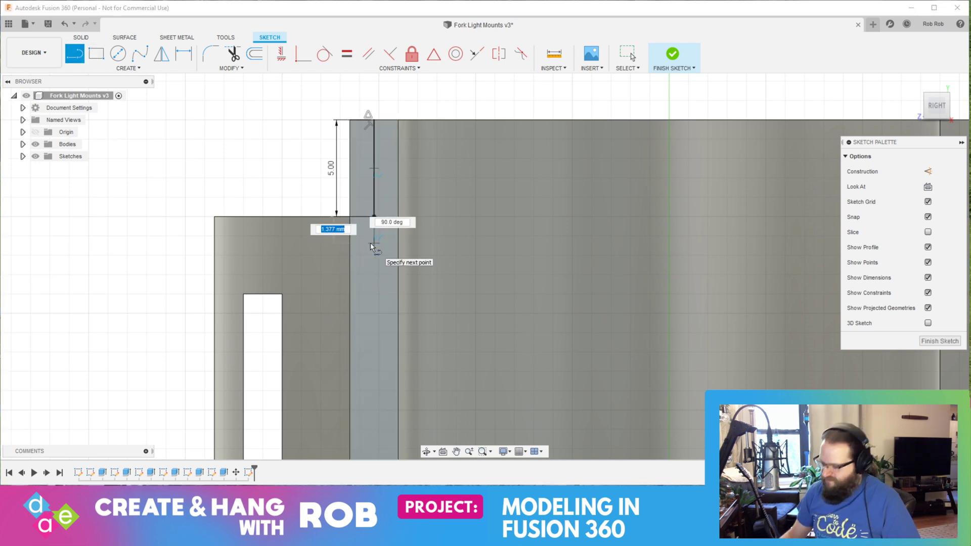
{"action": "type", "text": "5.5"}
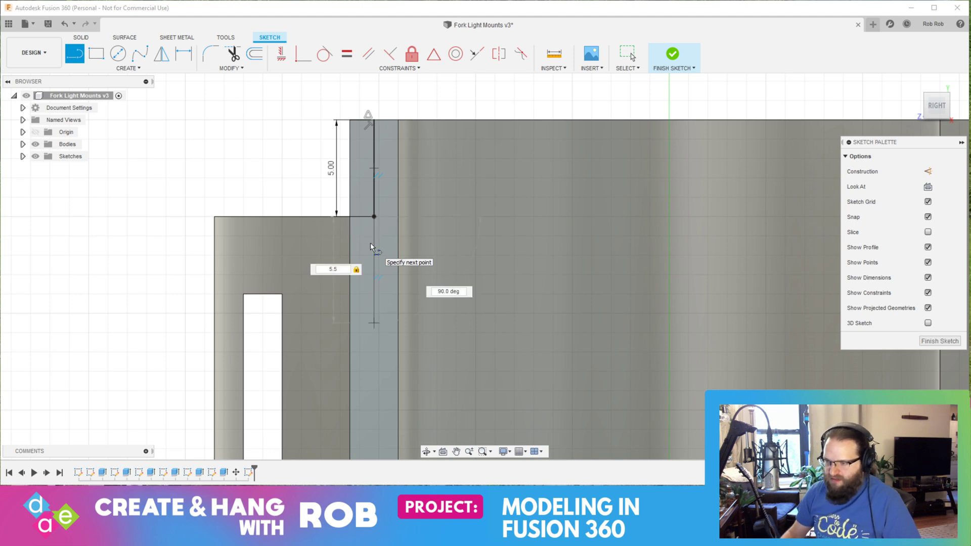
{"action": "key", "text": "Return"}
{"action": "key", "text": "Escape"}
Step: Try to sketch an 11 x 2 mm center rectangle at the lower end of the 5.5 mm line
{"action": "left_click", "coordinate": [128, 69]}
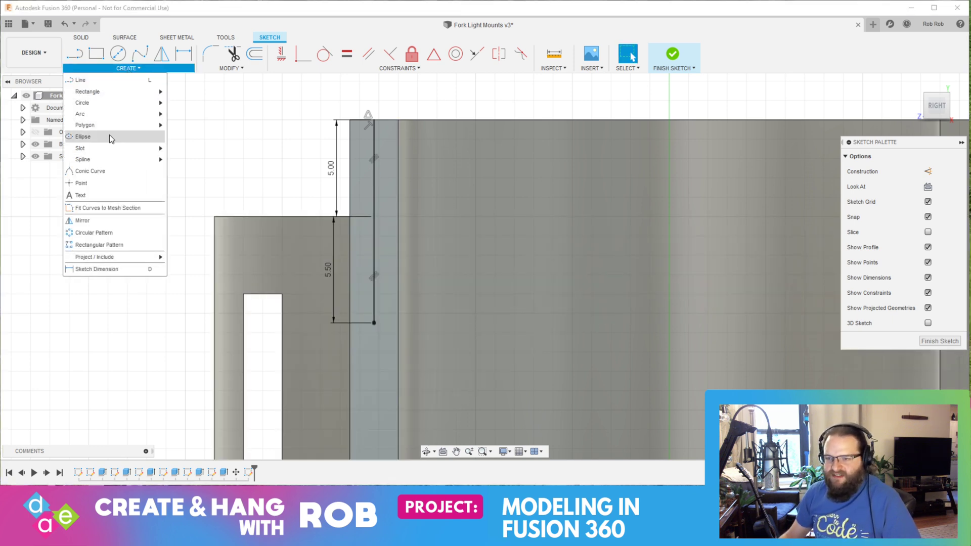
{"action": "mouse_move", "coordinate": [118, 92]}
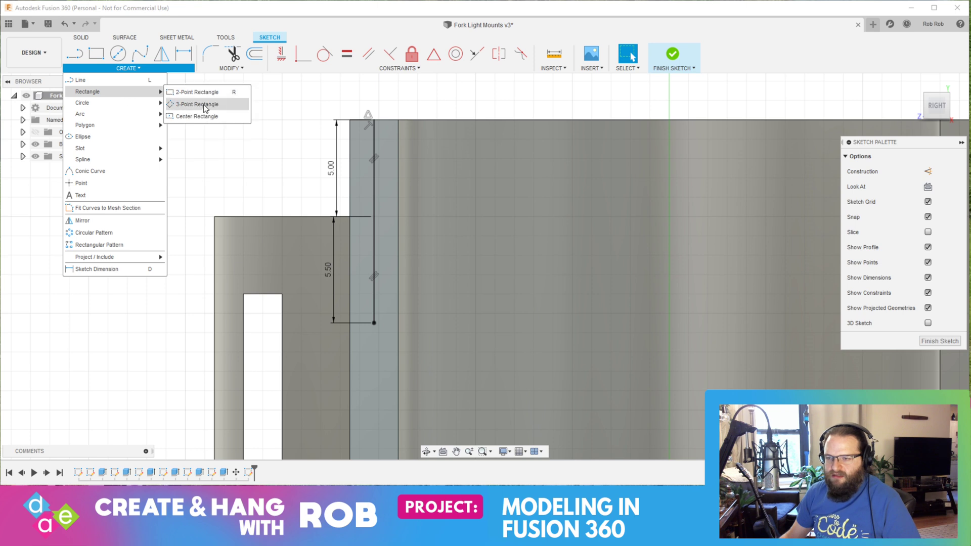
{"action": "left_click", "coordinate": [197, 104]}
{"action": "left_click", "coordinate": [373, 322]}
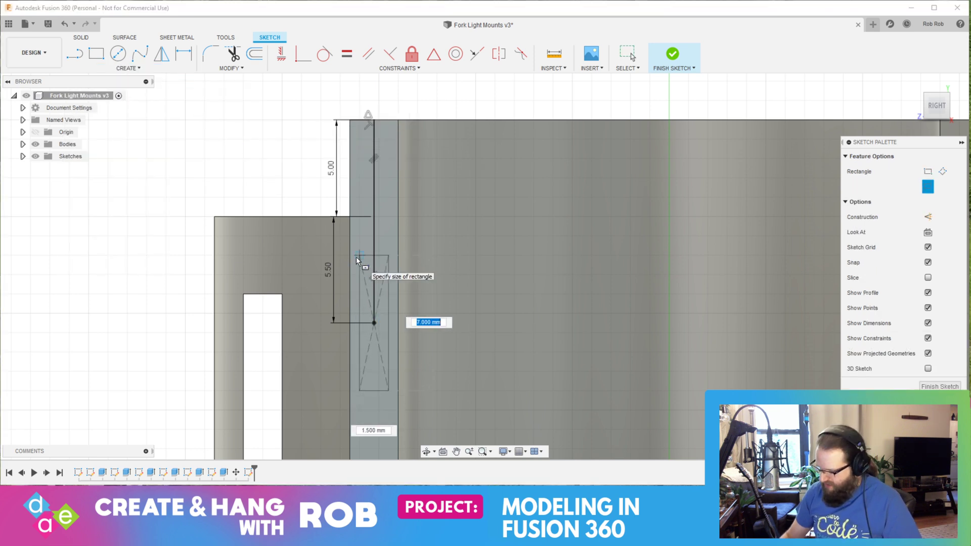
{"action": "type", "text": "11"}
{"action": "key", "text": "Tab"}
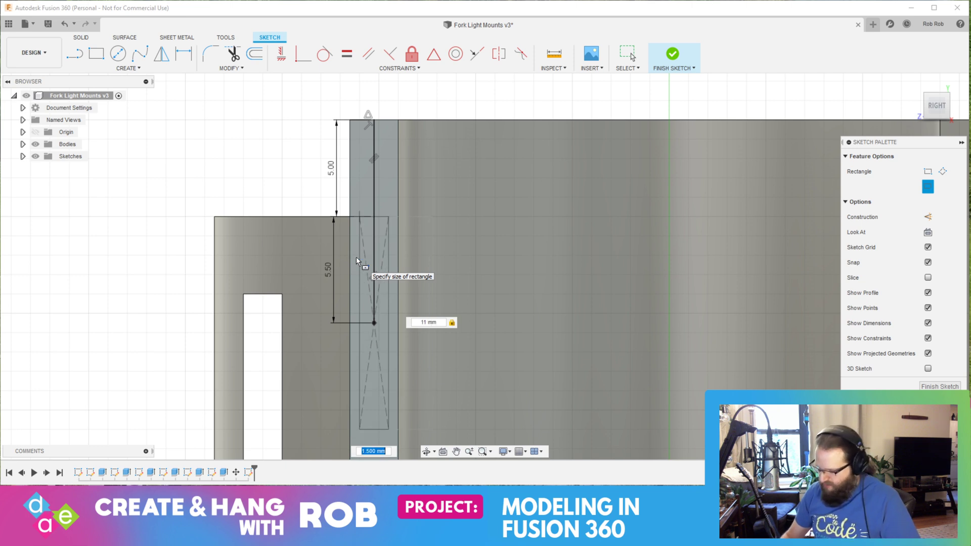
{"action": "type", "text": "2"}
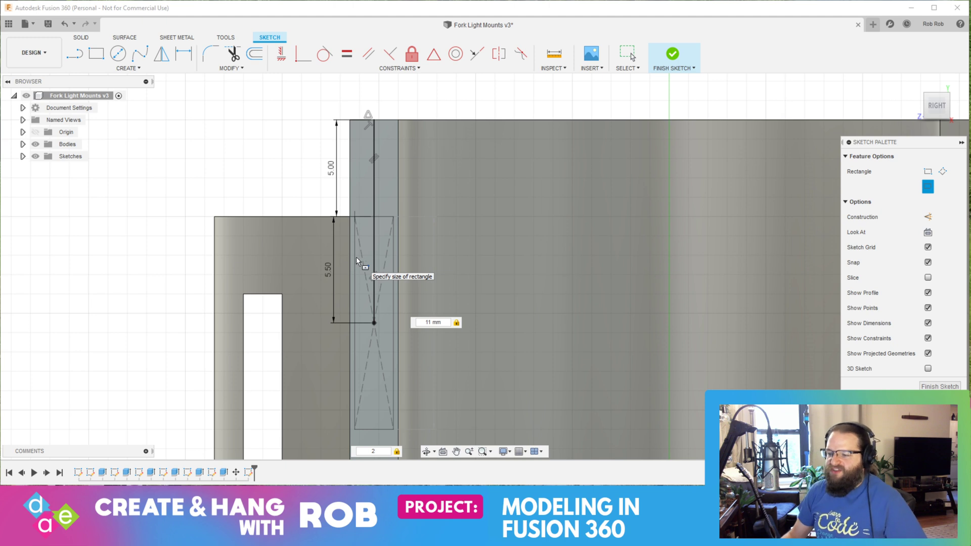
{"action": "key", "text": "Return"}
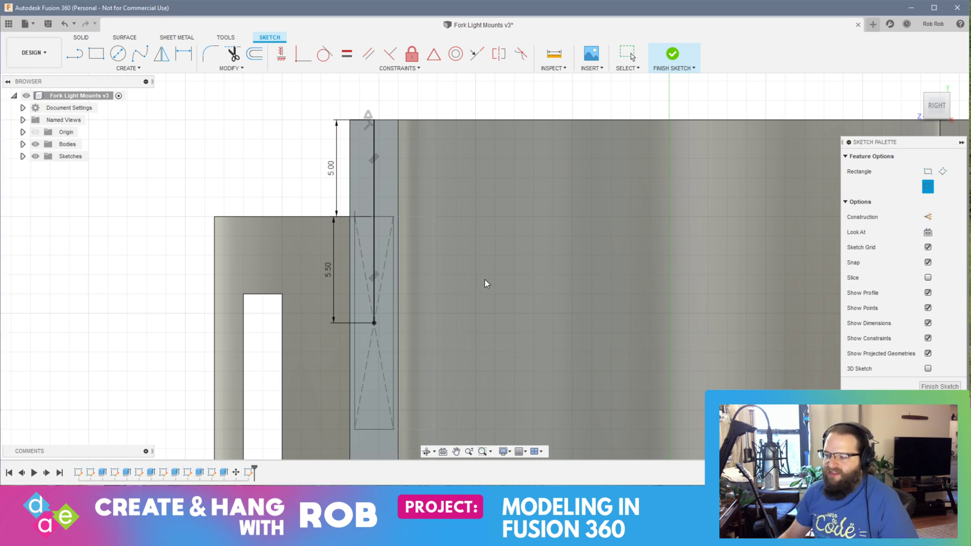
{"action": "key", "text": "Escape"}
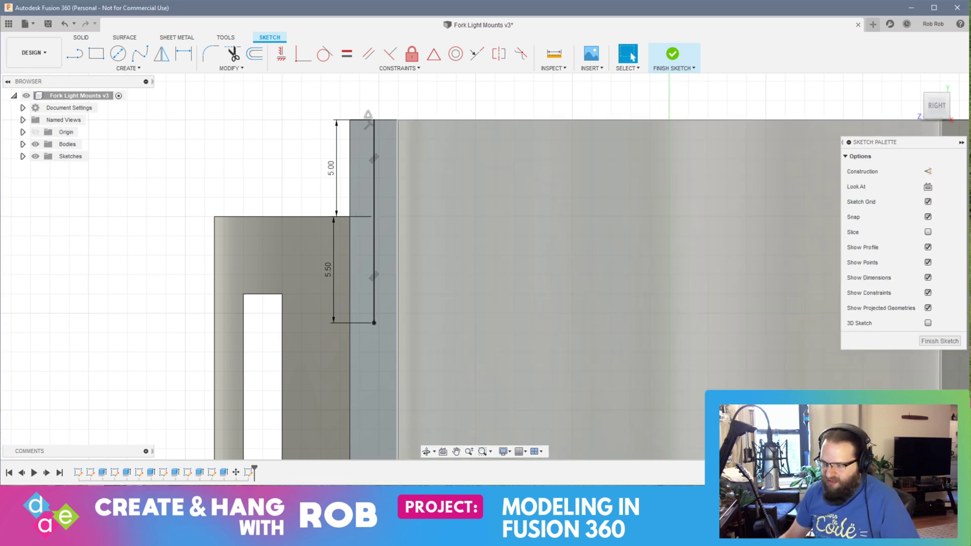
Step: Close the end-face sketch and undo back to the second holder's base sketch with only its 28 mm circle
{"action": "scroll", "coordinate": [693, 378], "scroll_direction": "up", "scroll_amount": 3}
{"action": "scroll", "coordinate": [693, 378], "scroll_direction": "down", "scroll_amount": 4}
{"action": "left_click", "coordinate": [945, 341]}
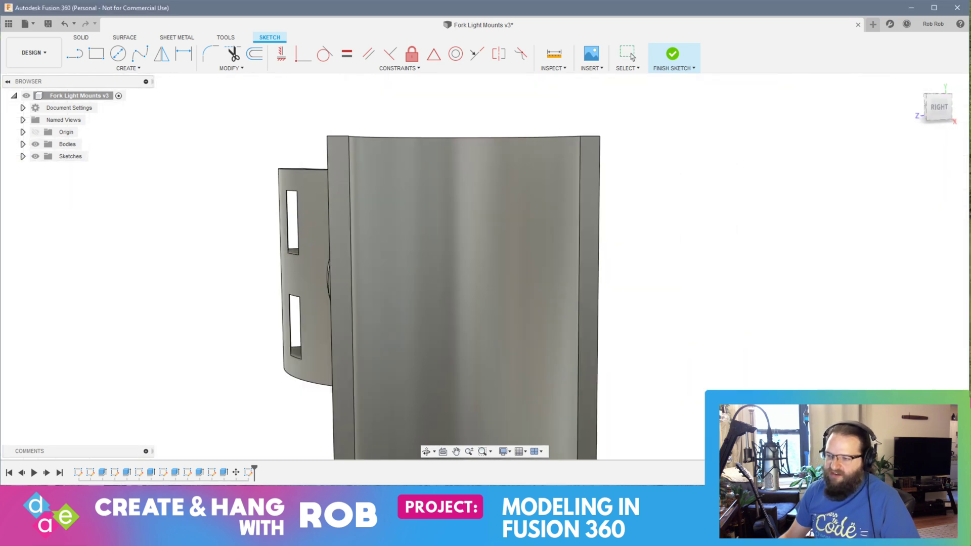
{"action": "key", "text": "ctrl+z"}
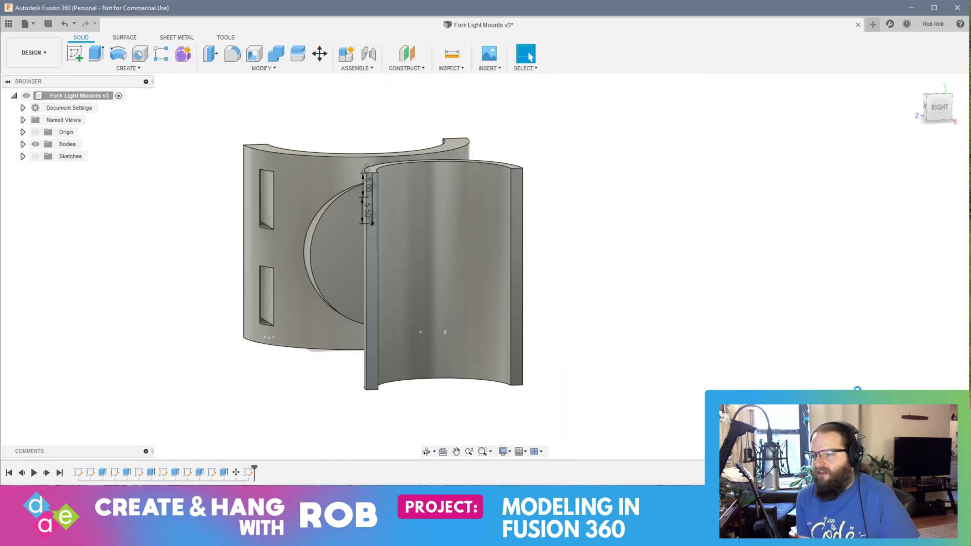
{"action": "key", "text": "ctrl+z"}
{"action": "key", "text": "ctrl+z"}
{"action": "key", "text": "ctrl+z"}
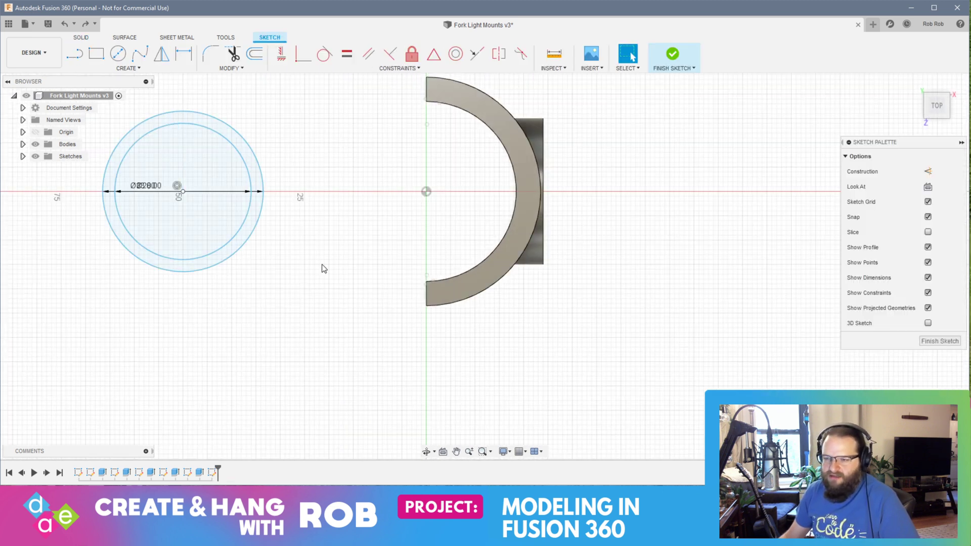
{"action": "key", "text": "ctrl+z"}
Step: Draw a 38 mm diameter circle concentric with the 28 mm circle
{"action": "middle_click_drag", "start_coordinate": [338, 287], "coordinate": [470, 269]}
{"action": "left_click", "coordinate": [118, 54]}
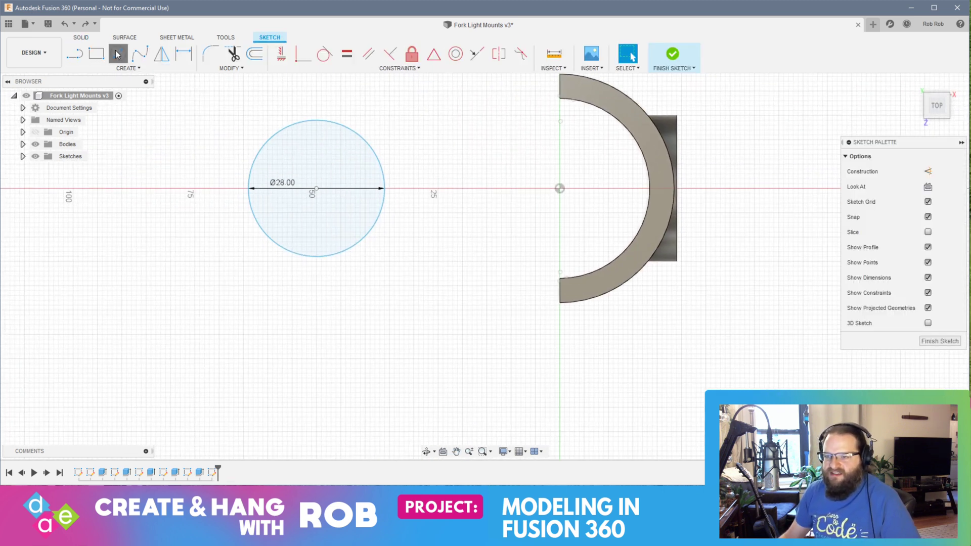
{"action": "left_click", "coordinate": [316, 188]}
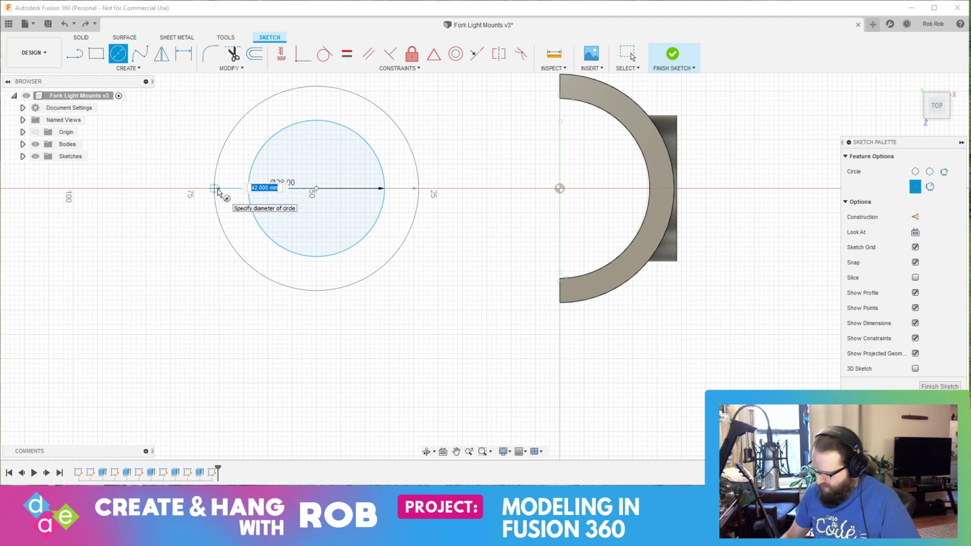
{"action": "type", "text": "3."}
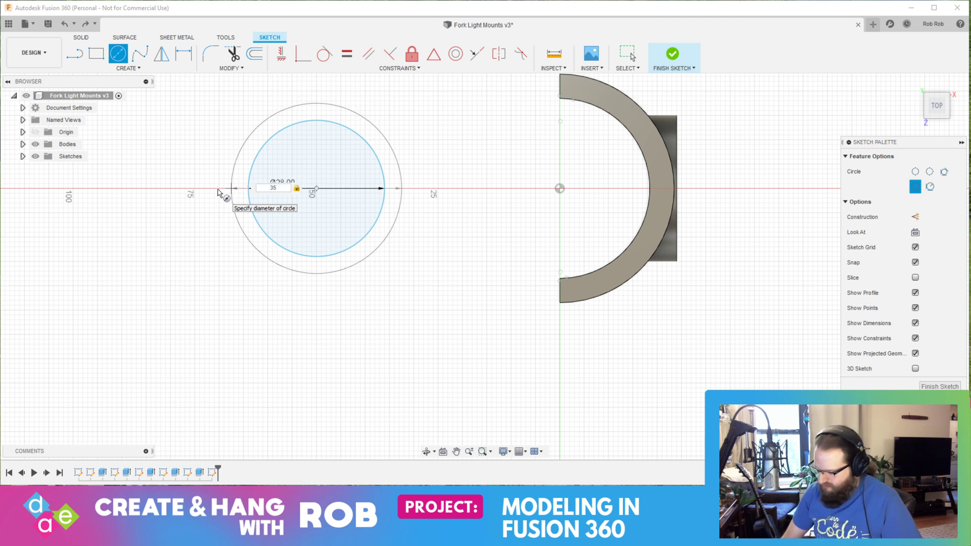
{"action": "key", "text": "BackSpace"}
{"action": "type", "text": "8"}
{"action": "key", "text": "Return"}
{"action": "key", "text": "Escape"}
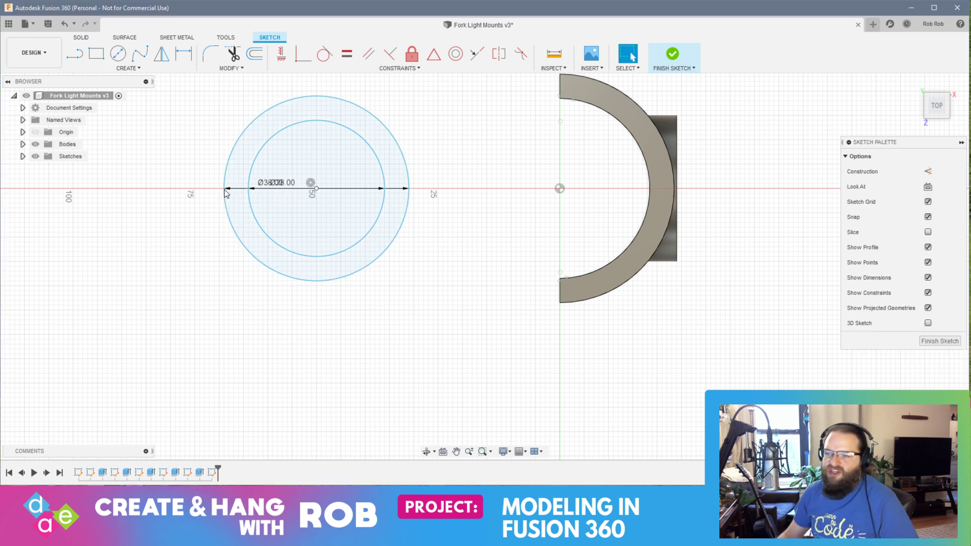
Step: Split the 28 and 38 mm circles with vertical lines from their shared centre to the outer circle's upper and lower quadrants
{"action": "left_click", "coordinate": [85, 54]}
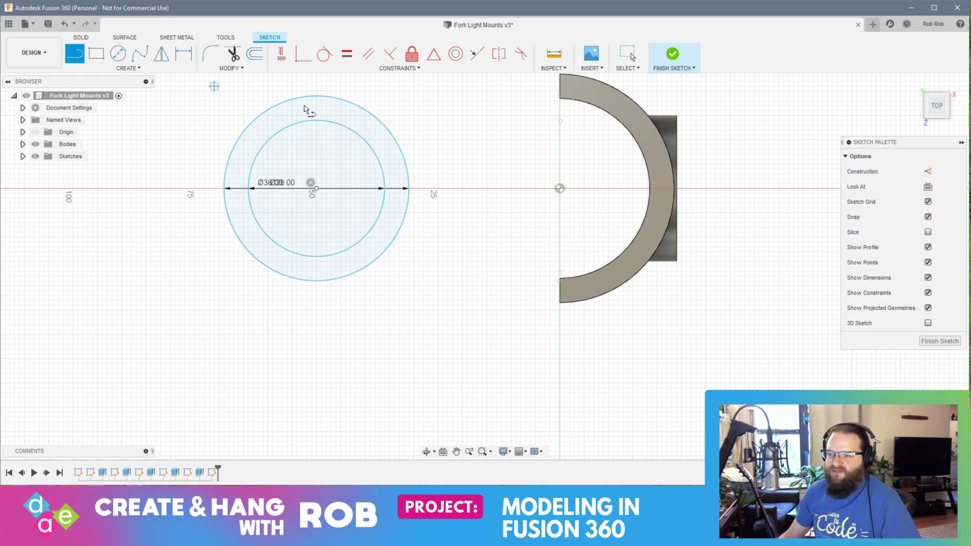
{"action": "left_click", "coordinate": [317, 188]}
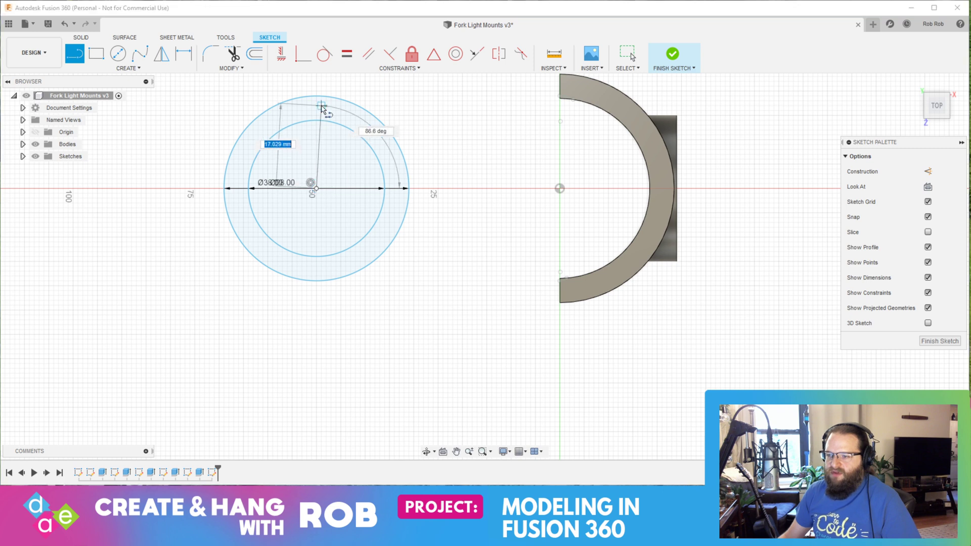
{"action": "left_click", "coordinate": [316, 96]}
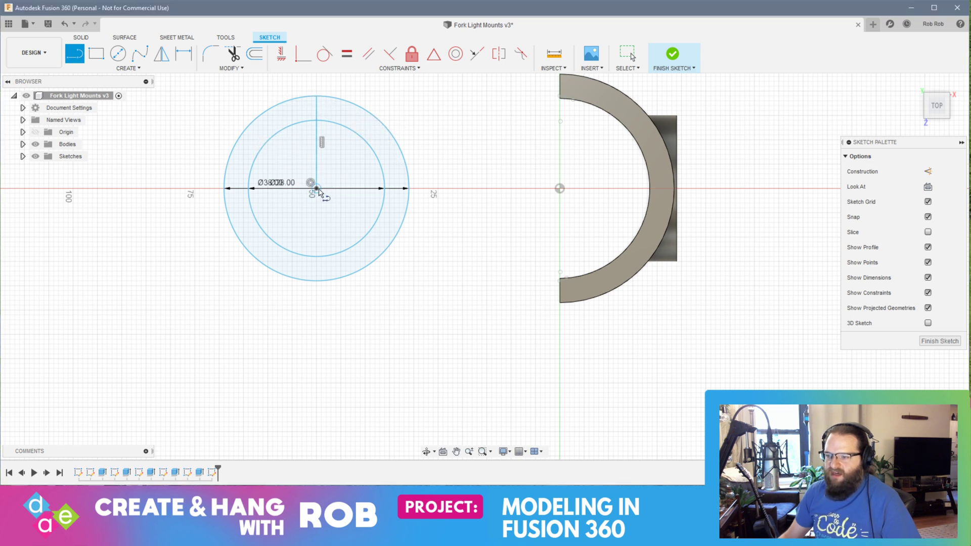
{"action": "left_click", "coordinate": [316, 189]}
{"action": "double_click", "coordinate": [317, 281]}
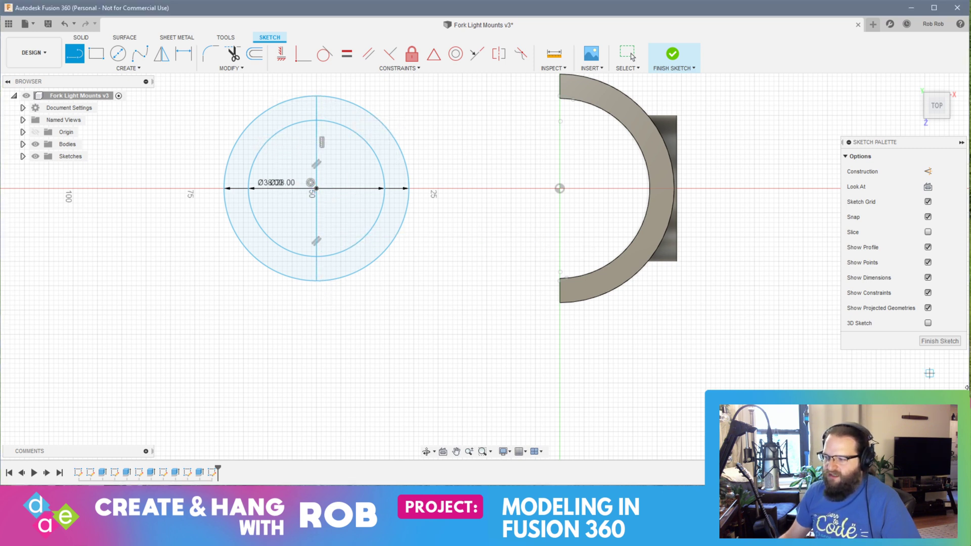
Step: Finish the sketch and extrude the half-ring profile facing the slotted mount 45 mm as a new body
{"action": "left_click", "coordinate": [940, 340]}
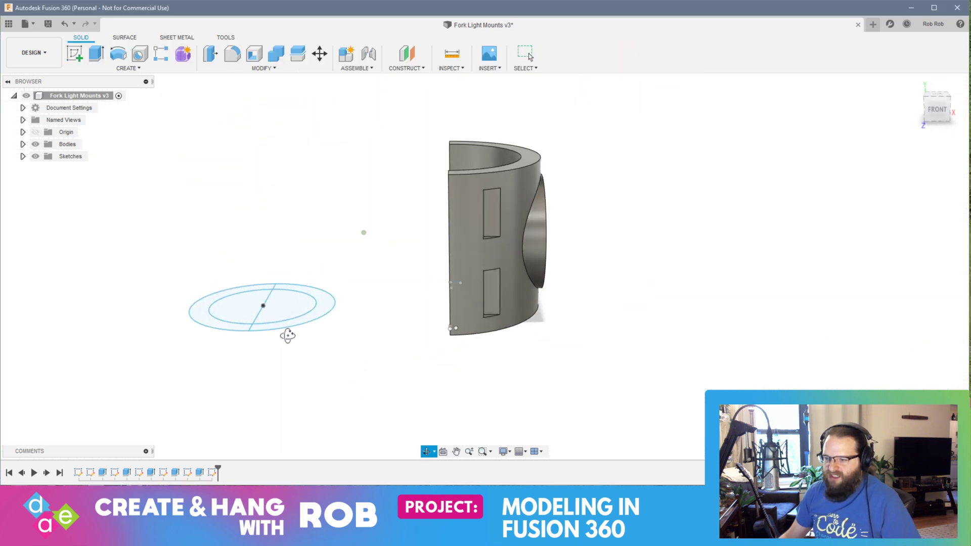
{"action": "left_click", "coordinate": [322, 321]}
{"action": "right_click_drag", "start_coordinate": [322, 317], "coordinate": [364, 295]}
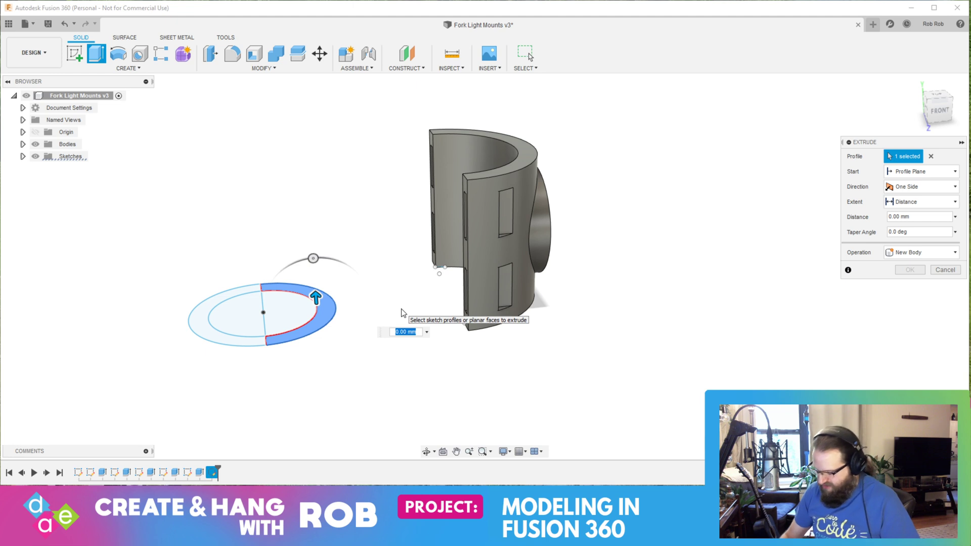
{"action": "type", "text": "40"}
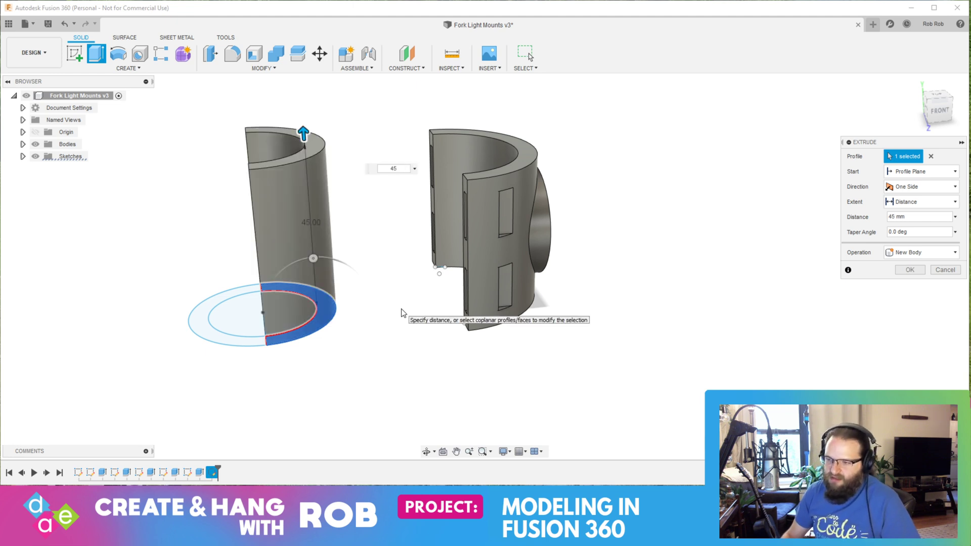
{"action": "key", "text": "Return"}
Step: Start a sketch on one end face of the second holder and draw a 10.5 mm vertical line down from its top edge's midpoint
{"action": "middle_click_drag", "start_coordinate": [308, 345], "coordinate": [308, 278], "text": "shift"}
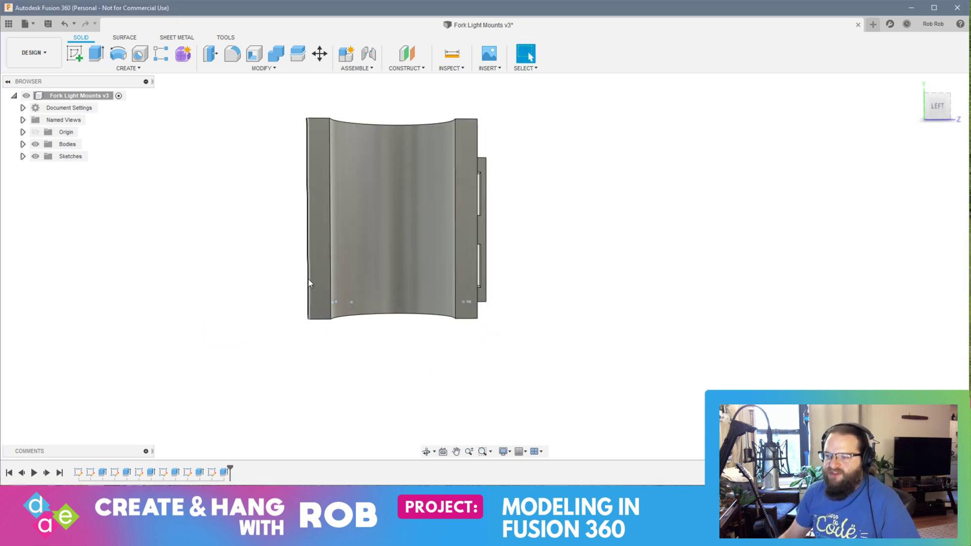
{"action": "left_click", "coordinate": [74, 54]}
{"action": "left_click", "coordinate": [342, 167]}
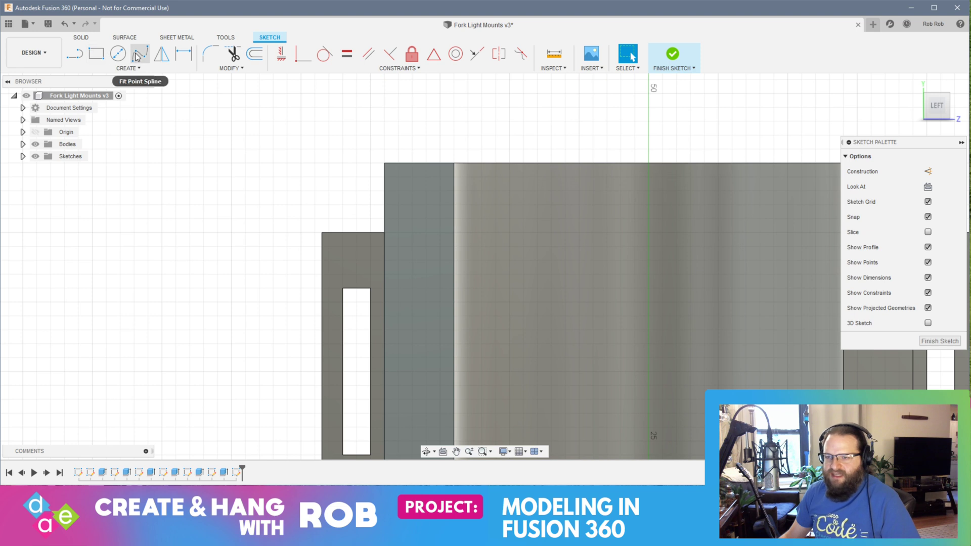
{"action": "key", "text": "l"}
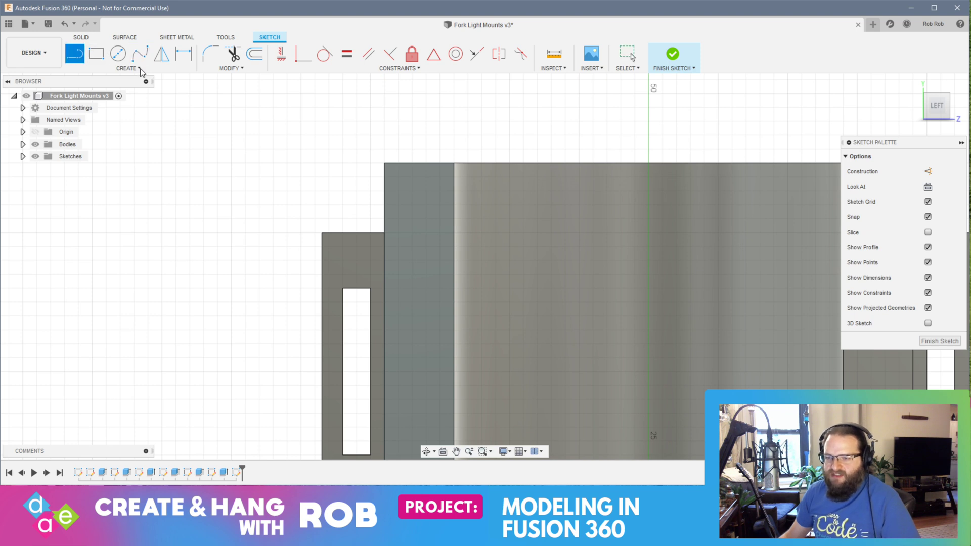
{"action": "left_click", "coordinate": [419, 162]}
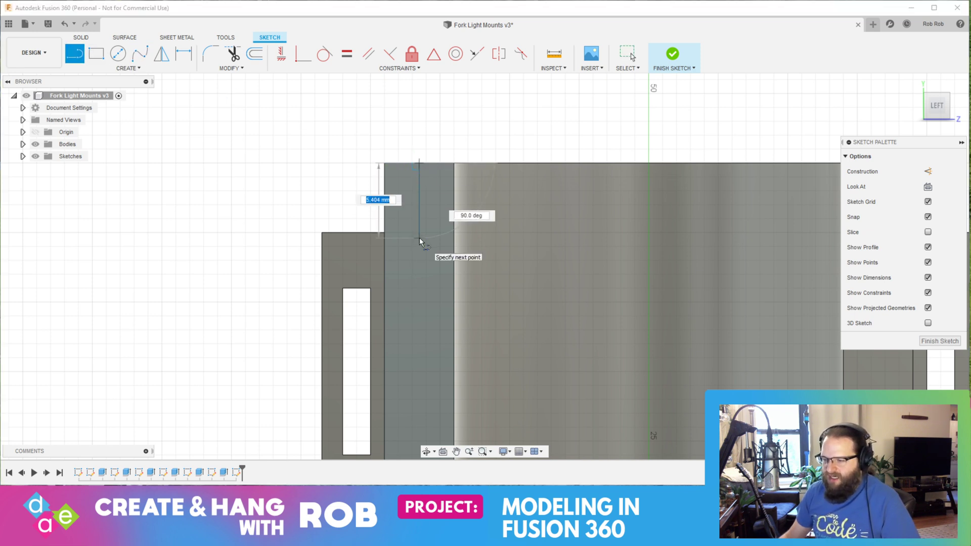
{"action": "type", "text": "10"}
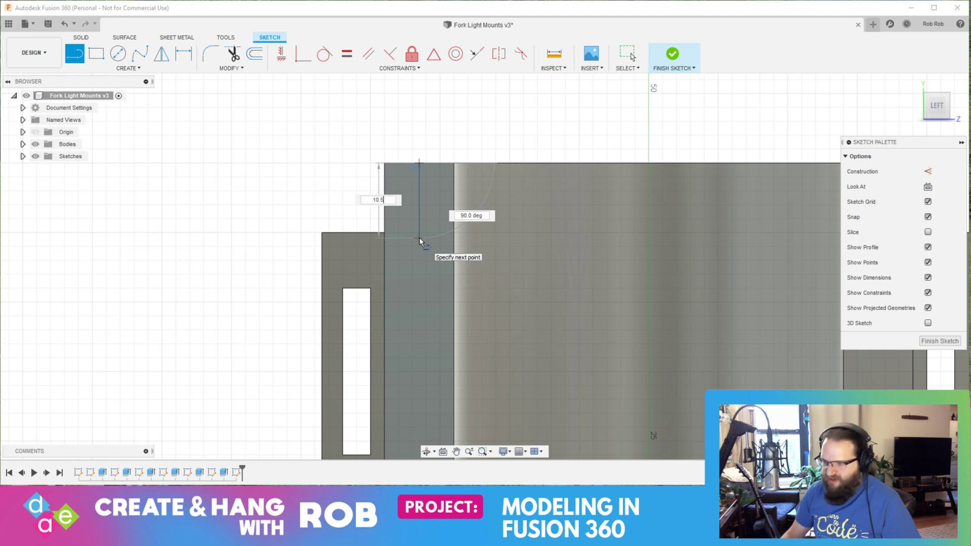
{"action": "type", "text": ".5"}
{"action": "key", "text": "Tab"}
{"action": "key", "text": "Return"}
{"action": "key", "text": "Escape"}
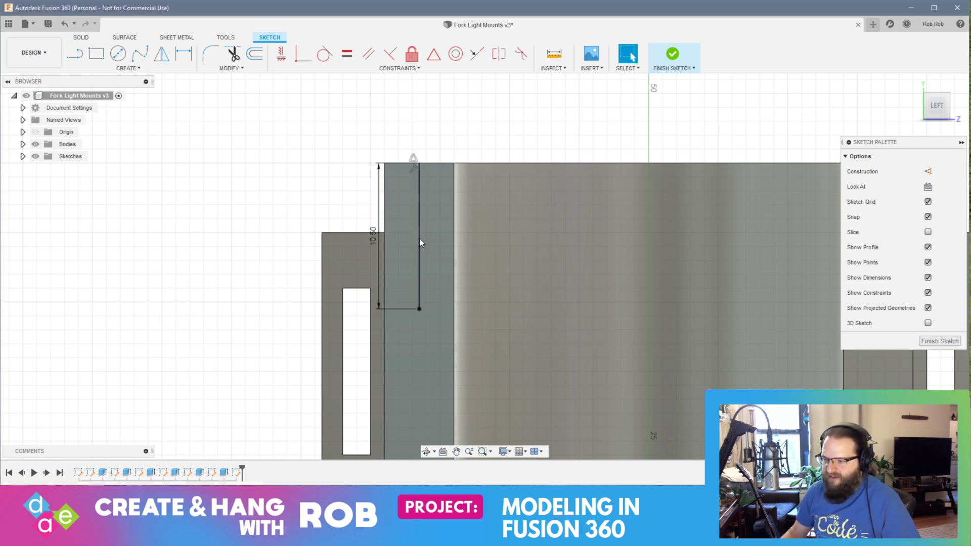
Step: Draw a center rectangle 11 mm high and 2 mm wide on the lower end of the 10.5 mm line
{"action": "left_click", "coordinate": [128, 68]}
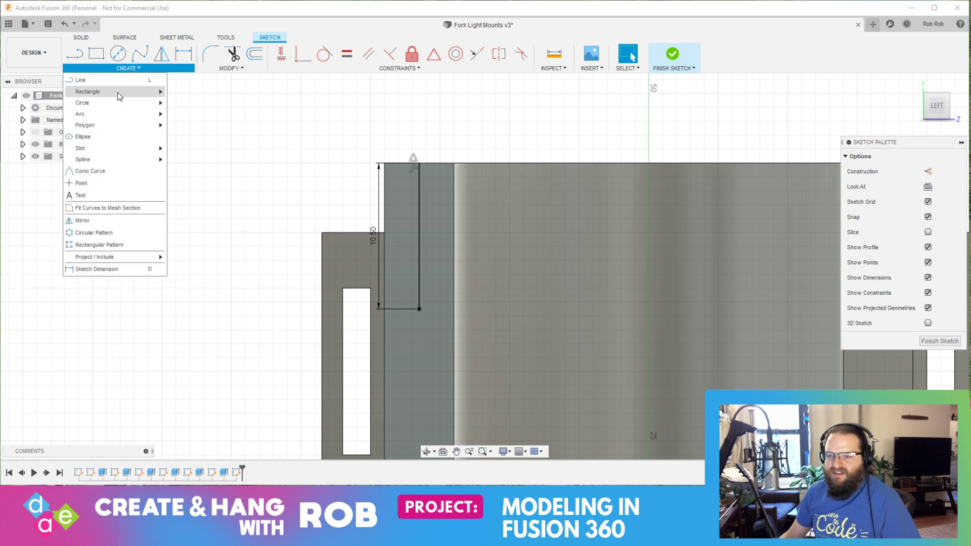
{"action": "mouse_move", "coordinate": [121, 92]}
{"action": "left_click", "coordinate": [191, 117]}
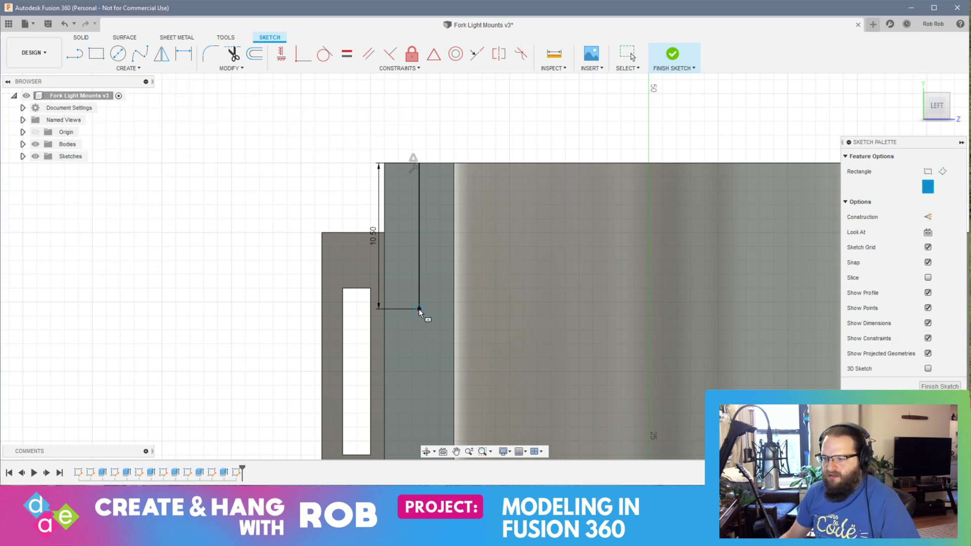
{"action": "left_click", "coordinate": [418, 308]}
{"action": "type", "text": "11"}
{"action": "key", "text": "Tab"}
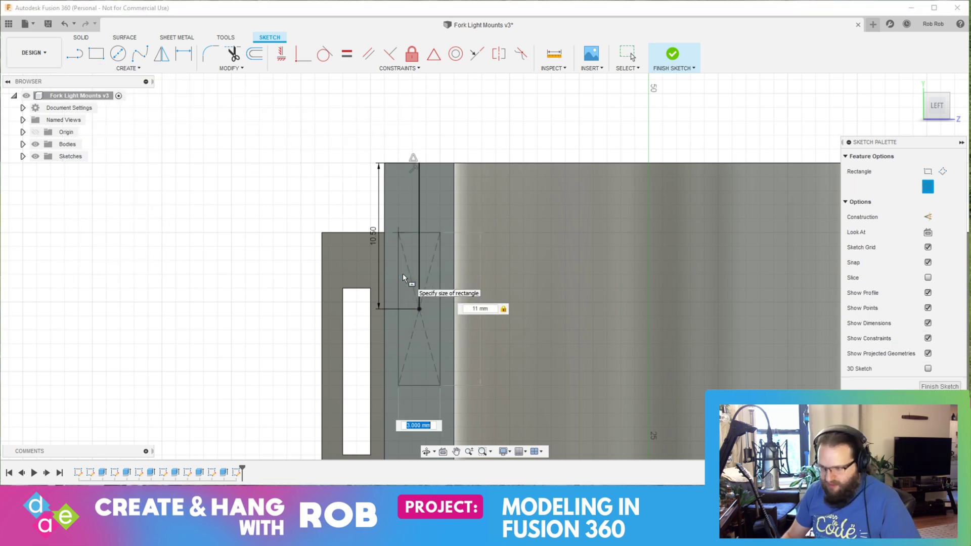
{"action": "type", "text": "2"}
{"action": "key", "text": "Tab"}
{"action": "key", "text": "Return"}
{"action": "key", "text": "Escape"}
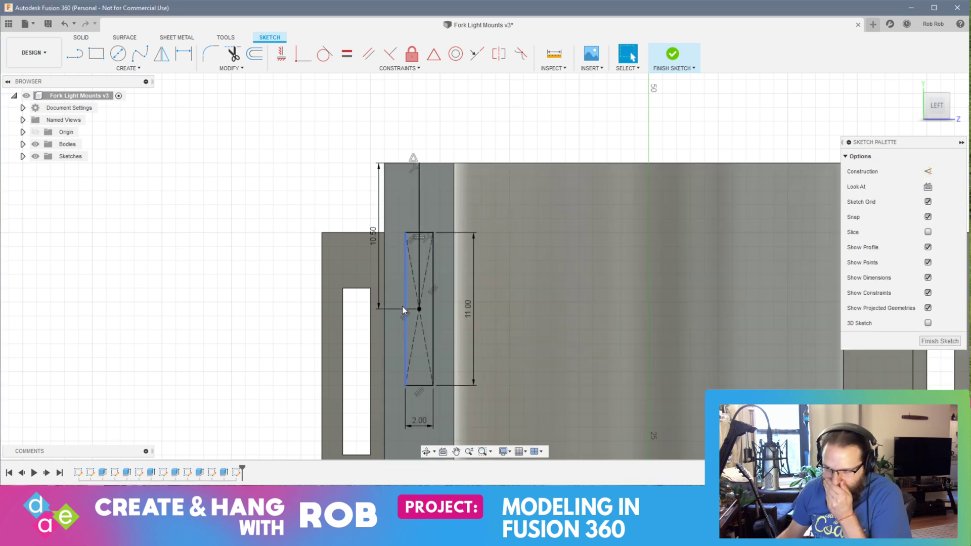
Step: Draw a 10.5 mm vertical line up from the midpoint of the same end face's bottom edge
{"action": "mouse_move", "coordinate": [478, 325]}
{"action": "middle_mouse_down"}
{"action": "mouse_move", "coordinate": [457, 150]}
{"action": "mouse_move", "coordinate": [456, 36]}
{"action": "middle_mouse_up"}
{"action": "middle_click_drag", "start_coordinate": [489, 342], "coordinate": [495, 153]}
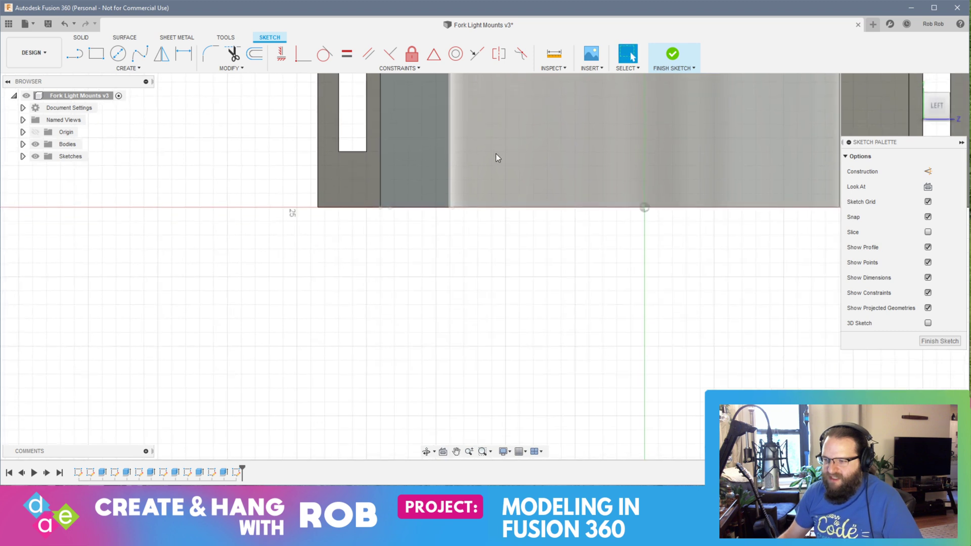
{"action": "left_click", "coordinate": [74, 53]}
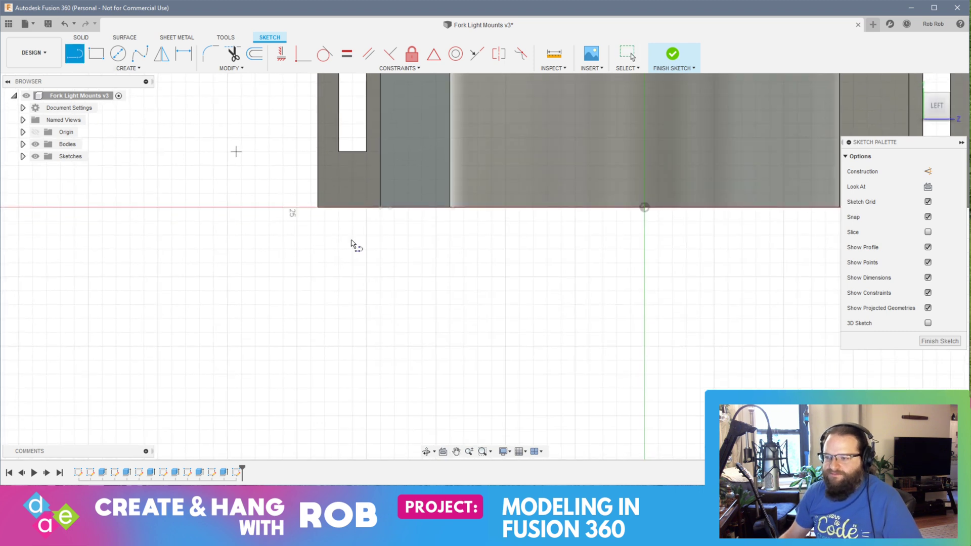
{"action": "left_click", "coordinate": [415, 207]}
{"action": "type", "text": "10."}
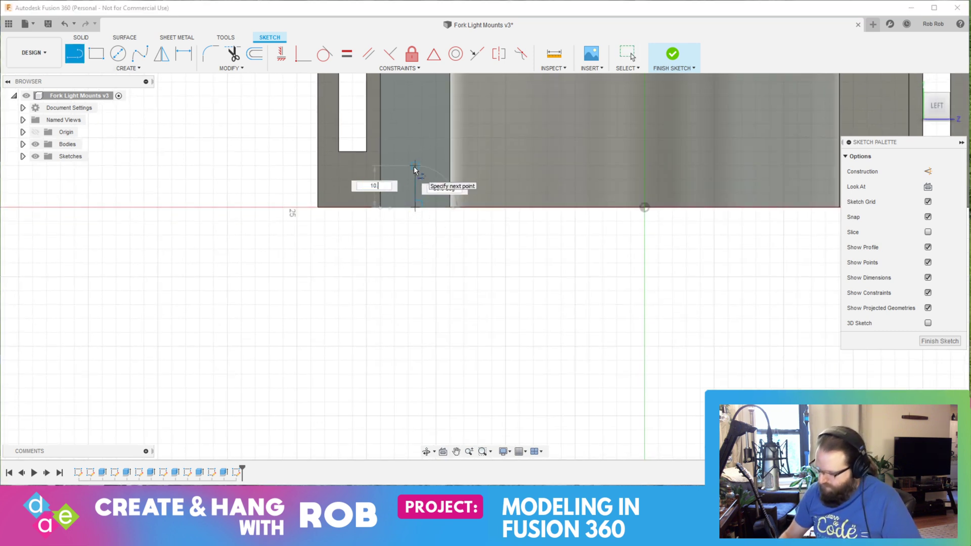
{"action": "type", "text": "5"}
{"action": "key", "text": "Return"}
{"action": "key", "text": "Escape"}
Step: Draw a second center rectangle, 11 mm high and 2 mm wide, on the lower guide line's upper end and finish the sketch
{"action": "middle_click_drag", "start_coordinate": [446, 137], "coordinate": [426, 371]}
{"action": "left_click", "coordinate": [128, 68]}
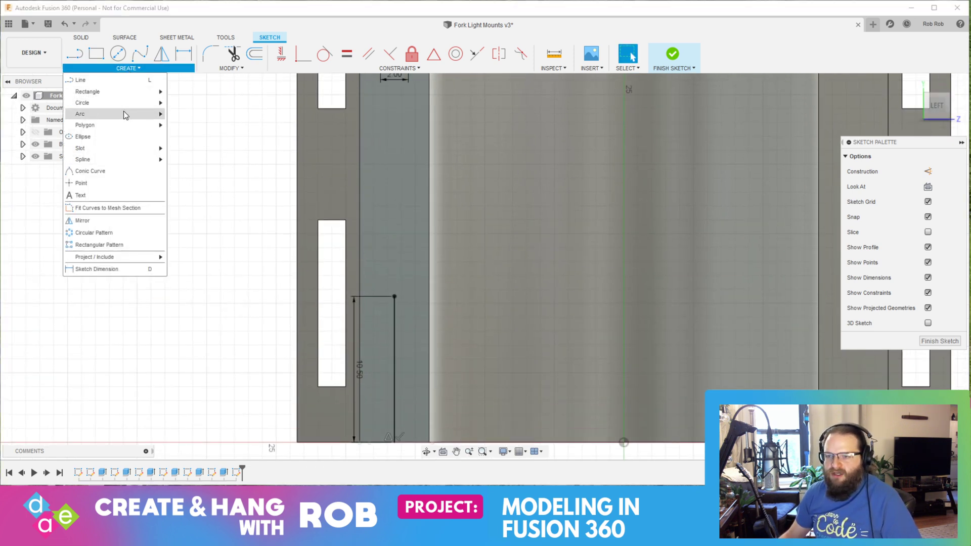
{"action": "mouse_move", "coordinate": [121, 92]}
{"action": "left_click", "coordinate": [202, 103]}
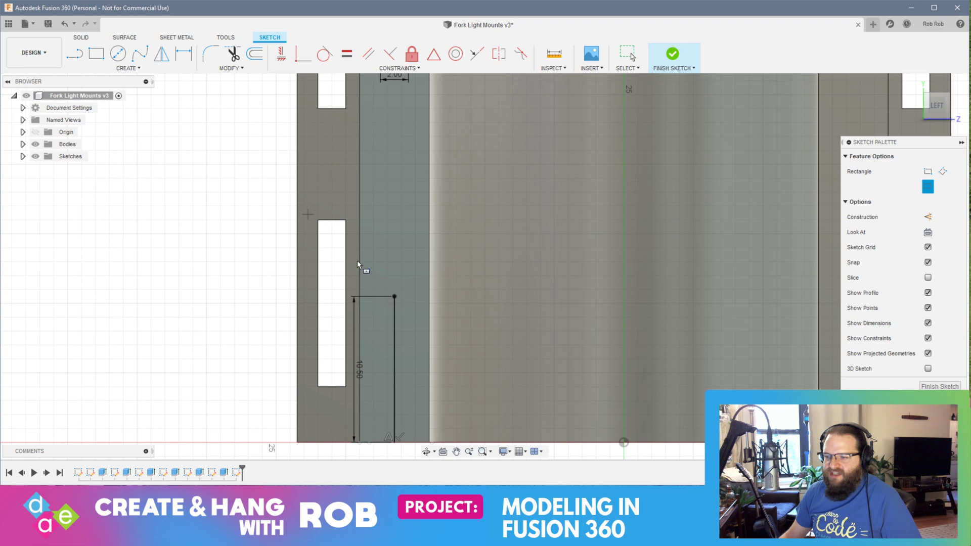
{"action": "left_click", "coordinate": [394, 296]}
{"action": "type", "text": "11"}
{"action": "key", "text": "Tab"}
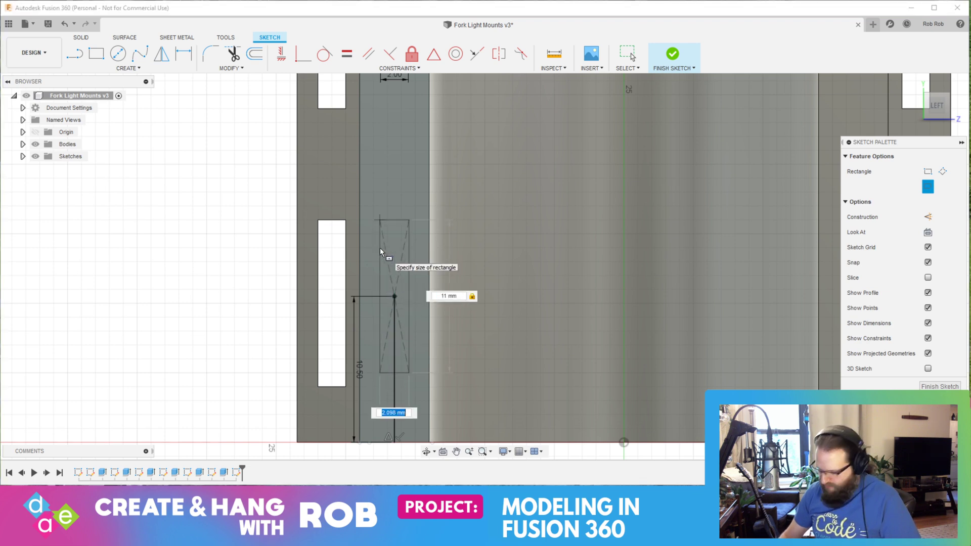
{"action": "type", "text": "2"}
{"action": "key", "text": "Return"}
{"action": "scroll", "coordinate": [344, 273], "scroll_direction": "up", "scroll_amount": 2}
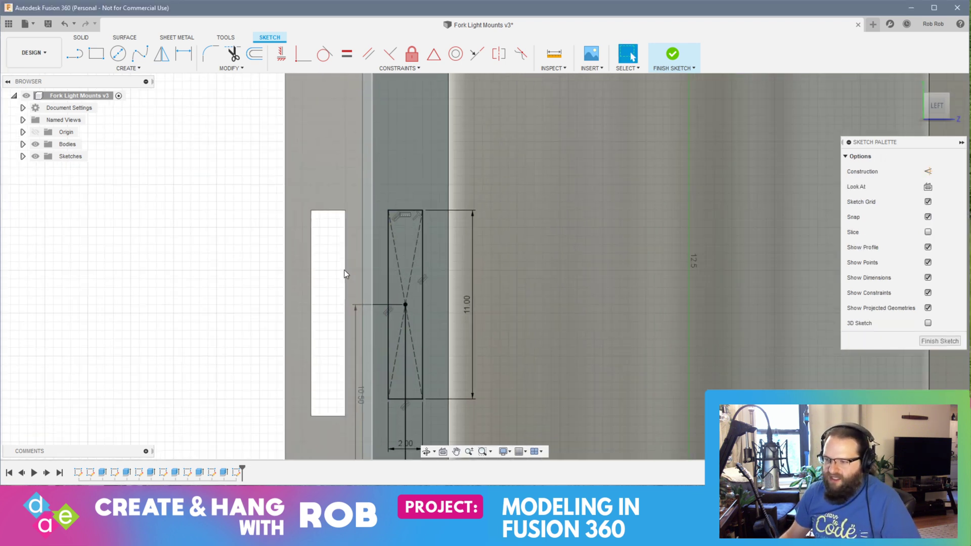
{"action": "scroll", "coordinate": [346, 273], "scroll_direction": "down", "scroll_amount": 4}
{"action": "left_click", "coordinate": [940, 341]}
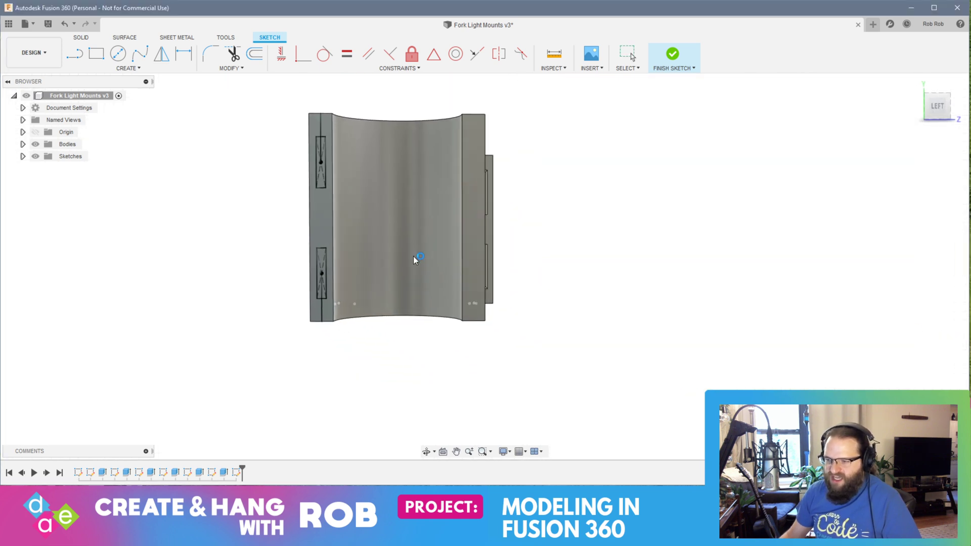
Step: Extrude both slot rectangles -24 mm as a cut through the second holder's wall
{"action": "scroll", "coordinate": [321, 177], "scroll_direction": "up", "scroll_amount": 5}
{"action": "left_click", "coordinate": [314, 210]}
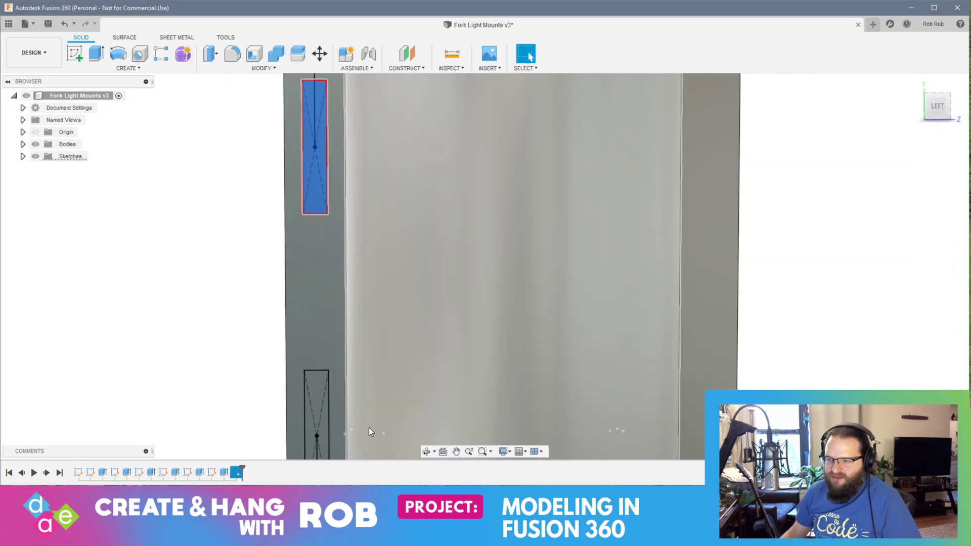
{"action": "scroll", "coordinate": [316, 388], "scroll_direction": "up", "scroll_amount": 2}
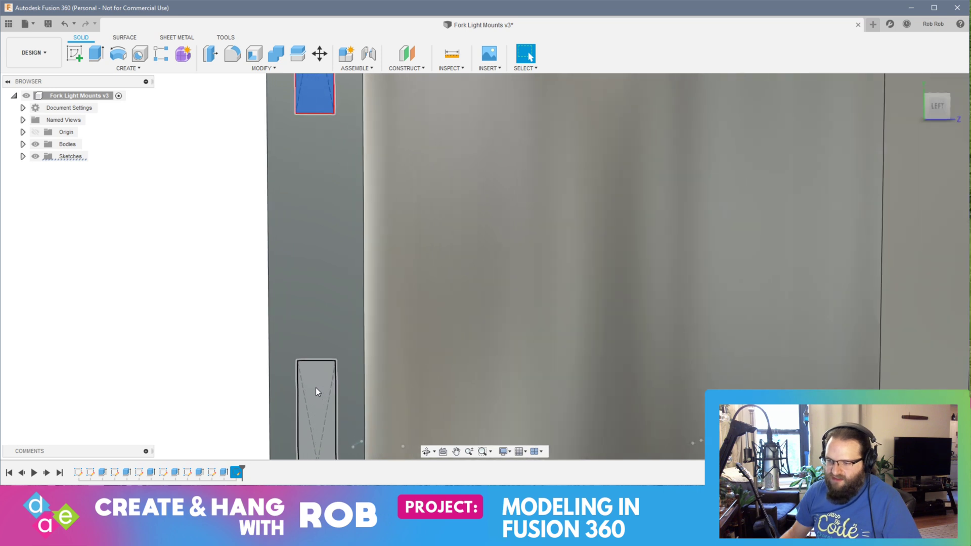
{"action": "left_click", "coordinate": [308, 377]}
{"action": "scroll", "coordinate": [304, 400], "scroll_direction": "down", "scroll_amount": 5}
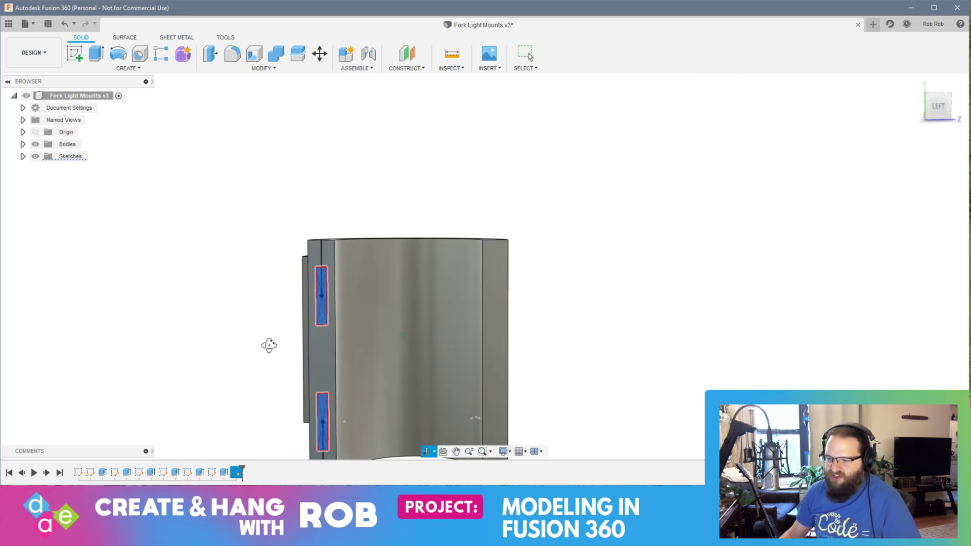
{"action": "left_click_drag", "start_coordinate": [269, 346], "coordinate": [401, 334]}
{"action": "key", "text": "Escape"}
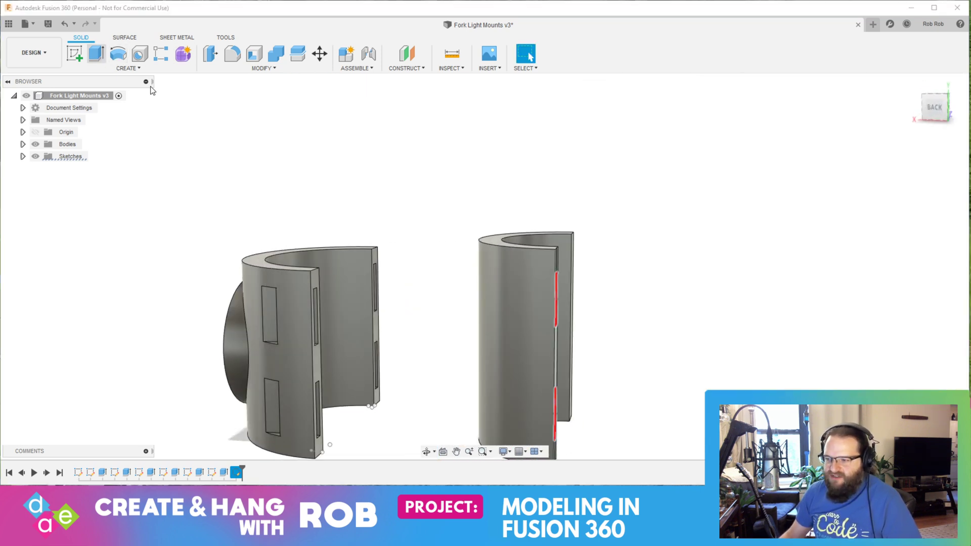
{"action": "key", "text": "e"}
{"action": "left_click_drag", "start_coordinate": [560, 410], "coordinate": [433, 404]}
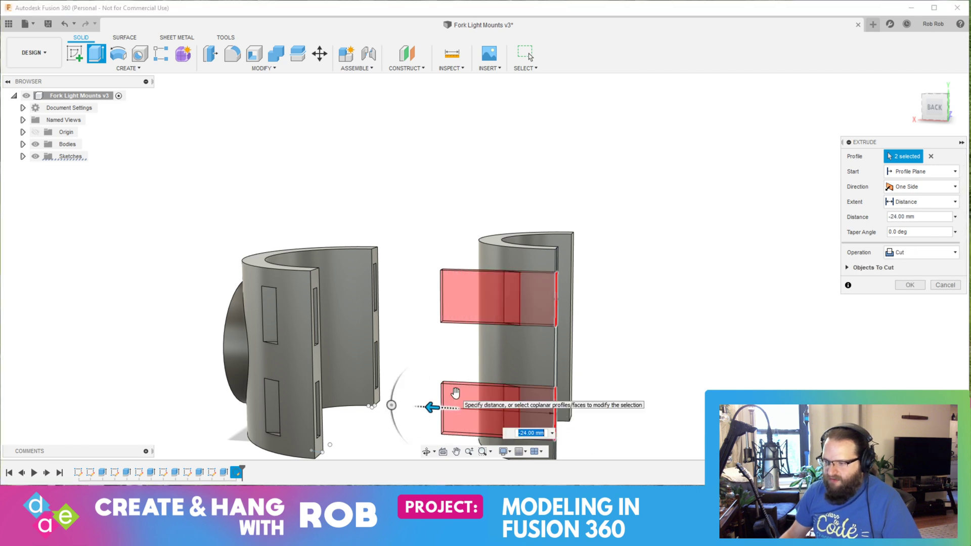
{"action": "key", "text": "Return"}
{"action": "right_click_drag", "start_coordinate": [455, 393], "coordinate": [550, 329]}
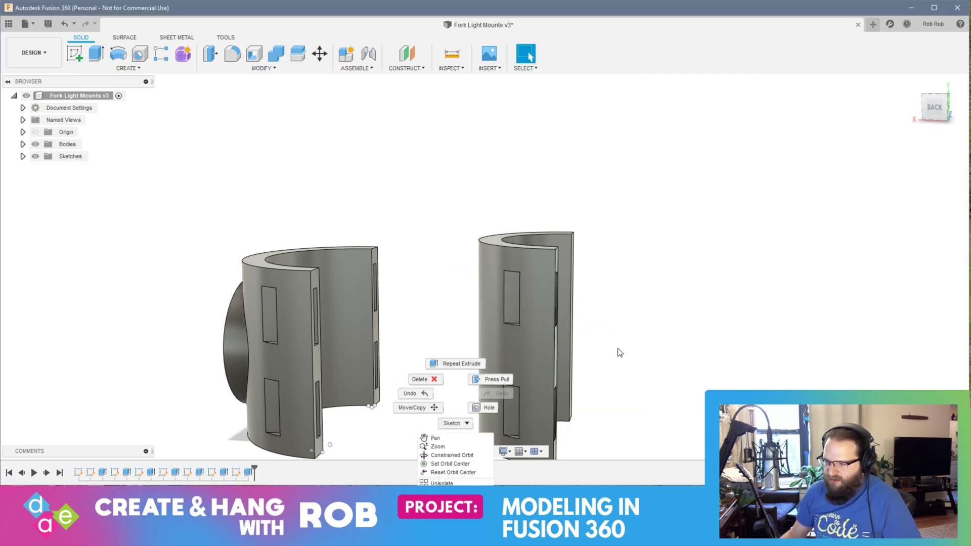
Step: Start a sketch on the second holder's other end face and draw a 10.5 mm vertical line down from its top edge's midpoint
{"action": "left_click", "coordinate": [774, 332]}
{"action": "mouse_move", "coordinate": [773, 332]}
{"action": "middle_mouse_down", "text": "shift"}
{"action": "mouse_move", "coordinate": [696, 332]}
{"action": "mouse_move", "coordinate": [685, 302]}
{"action": "mouse_move", "coordinate": [676, 317]}
{"action": "mouse_move", "coordinate": [552, 310]}
{"action": "middle_mouse_up", "text": "shift"}
{"action": "left_click", "coordinate": [523, 302]}
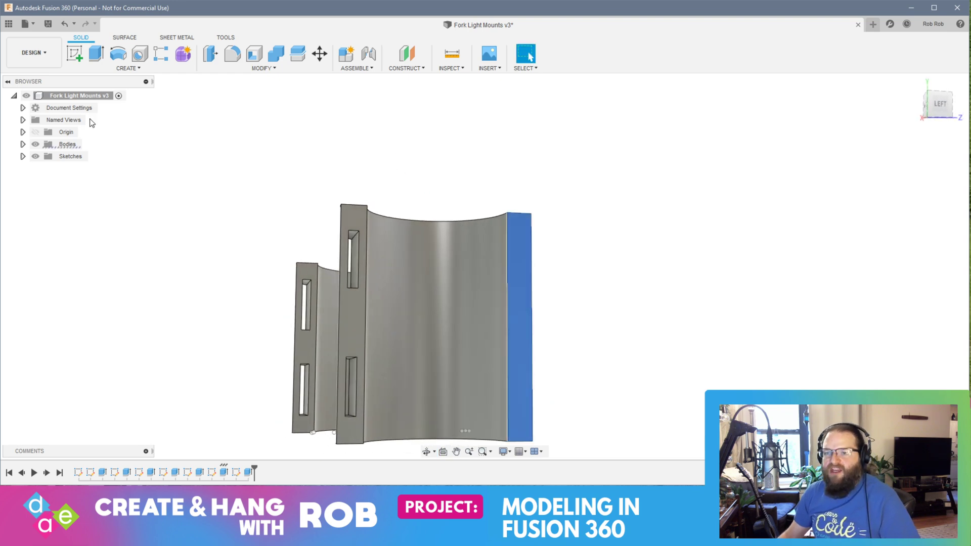
{"action": "left_click", "coordinate": [70, 55]}
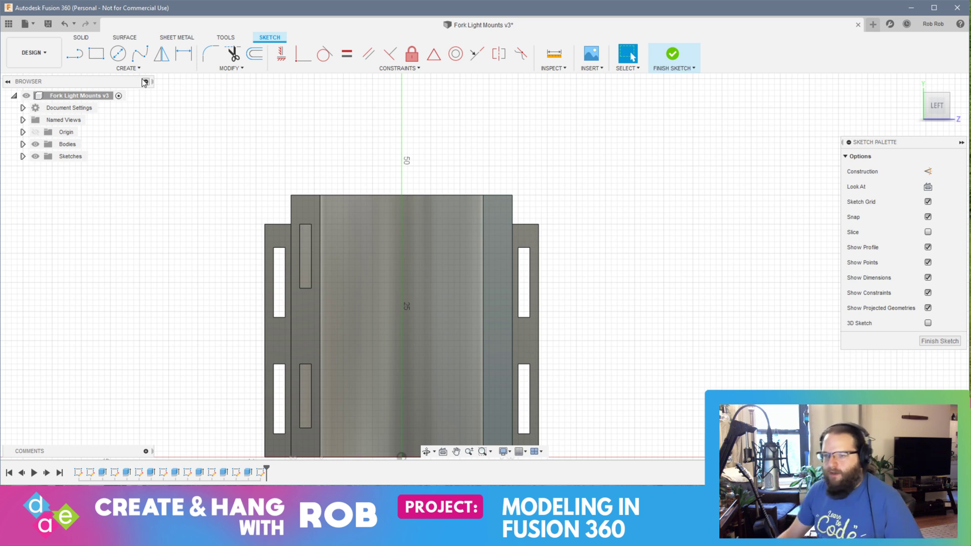
{"action": "left_click", "coordinate": [77, 55]}
{"action": "scroll", "coordinate": [495, 212], "scroll_direction": "up", "scroll_amount": 6}
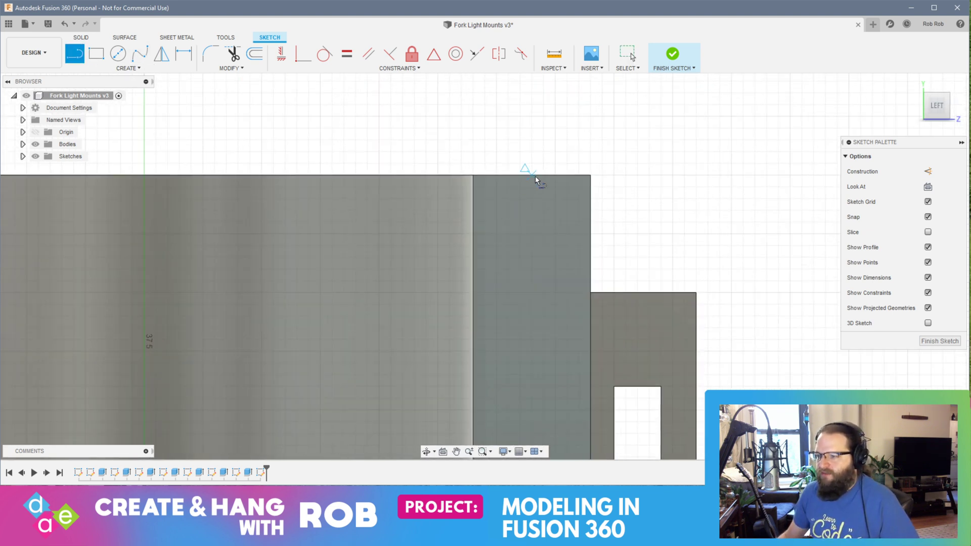
{"action": "left_click", "coordinate": [531, 175]}
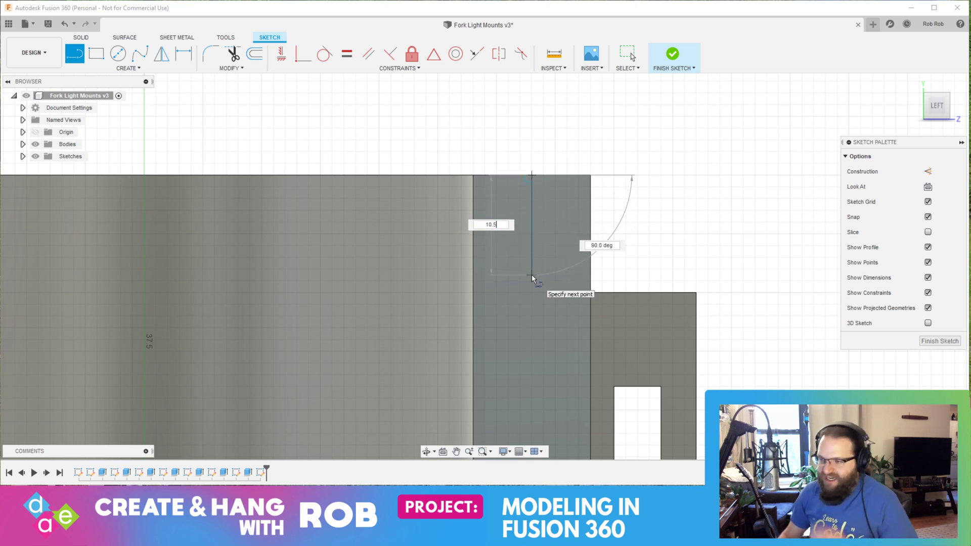
{"action": "key", "text": "Return"}
{"action": "key", "text": "Escape"}
Step: Draw a center rectangle 11 mm high and 2 mm wide on the lower end of this face's guide line
{"action": "middle_click_drag", "start_coordinate": [555, 273], "coordinate": [530, 113]}
{"action": "left_click", "coordinate": [128, 68]}
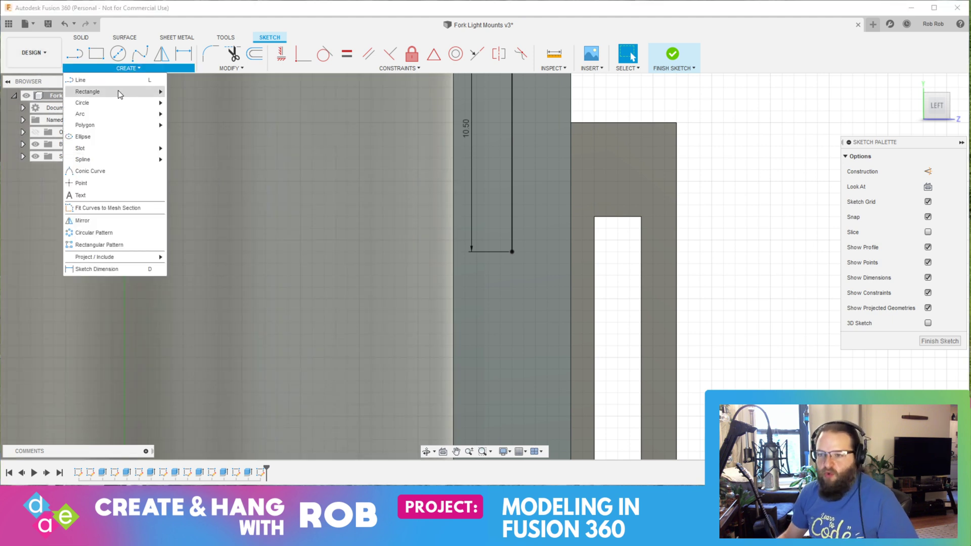
{"action": "mouse_move", "coordinate": [119, 93]}
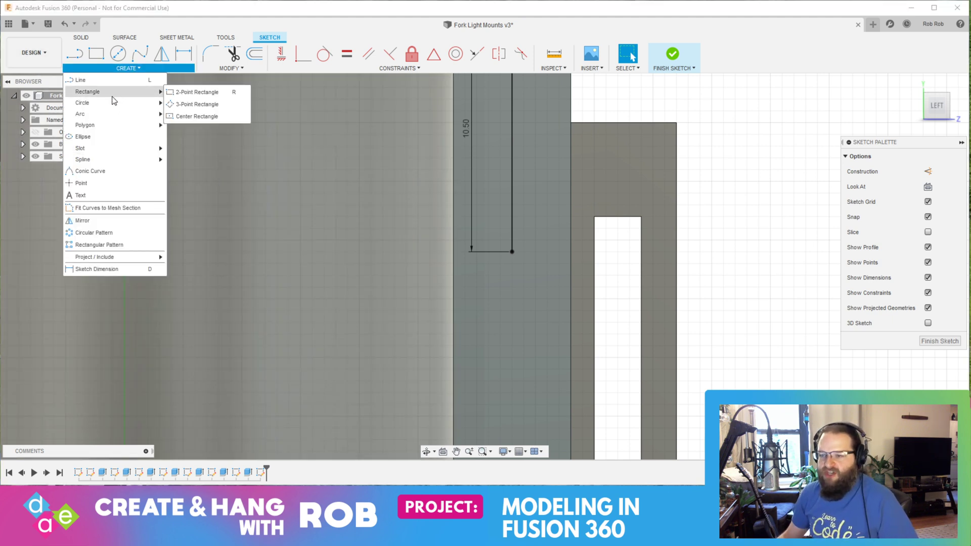
{"action": "left_click", "coordinate": [200, 104]}
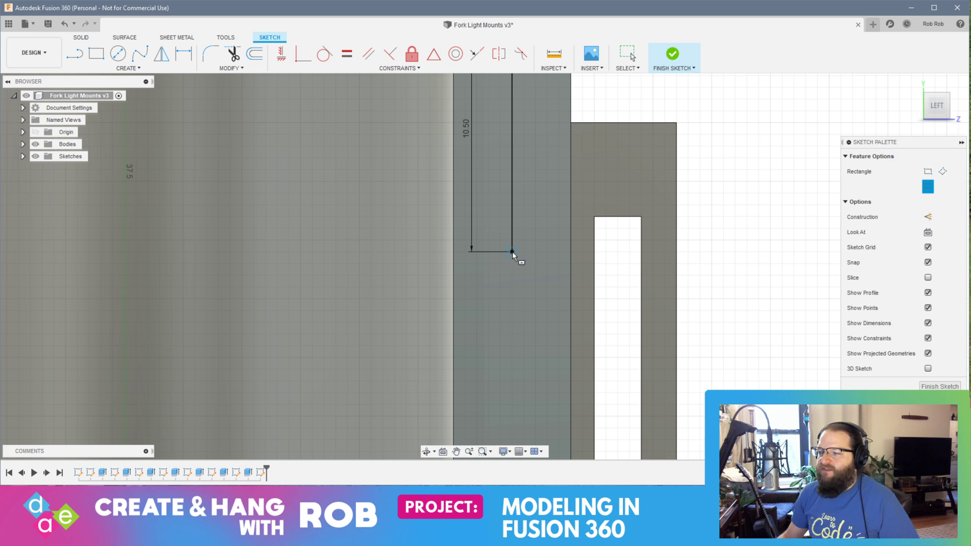
{"action": "left_click", "coordinate": [512, 252]}
{"action": "key", "text": "Tab"}
{"action": "type", "text": "2"}
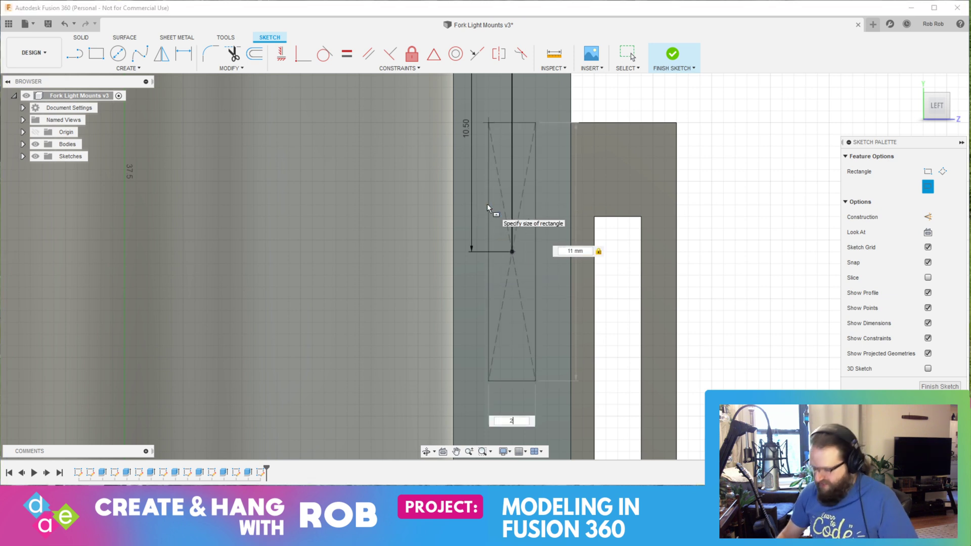
{"action": "key", "text": "Return"}
Step: Draw a 10.5 mm vertical guide line up from the bottom edge's midpoint on the second holder's sketched end face
{"action": "middle_click_drag", "start_coordinate": [498, 303], "coordinate": [489, 94]}
{"action": "scroll", "coordinate": [541, 282], "scroll_direction": "up", "scroll_amount": 3}
{"action": "scroll", "coordinate": [540, 293], "scroll_direction": "down", "scroll_amount": 3}
{"action": "scroll", "coordinate": [539, 302], "scroll_direction": "down", "scroll_amount": 5}
{"action": "middle_click_drag", "start_coordinate": [536, 309], "coordinate": [524, 174]}
{"action": "left_click", "coordinate": [74, 53]}
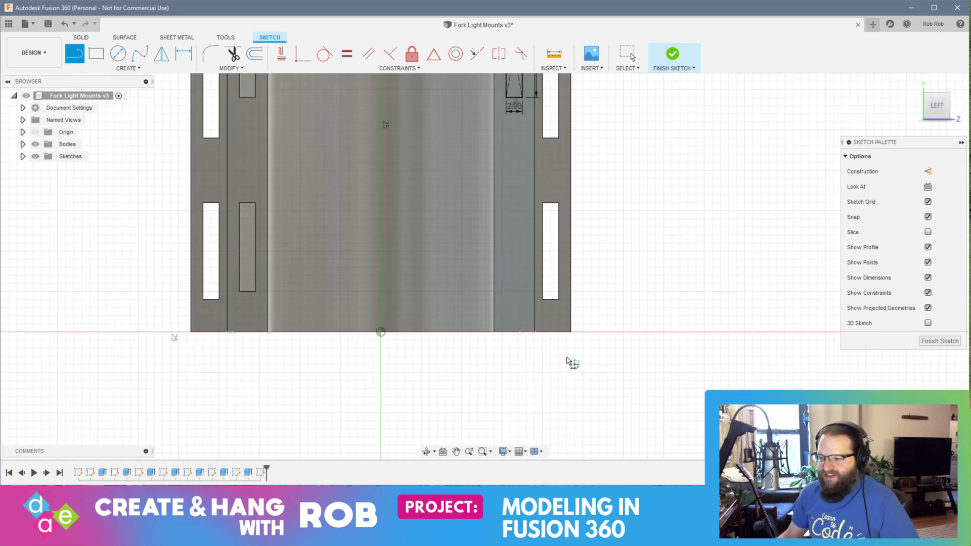
{"action": "left_click", "coordinate": [514, 331]}
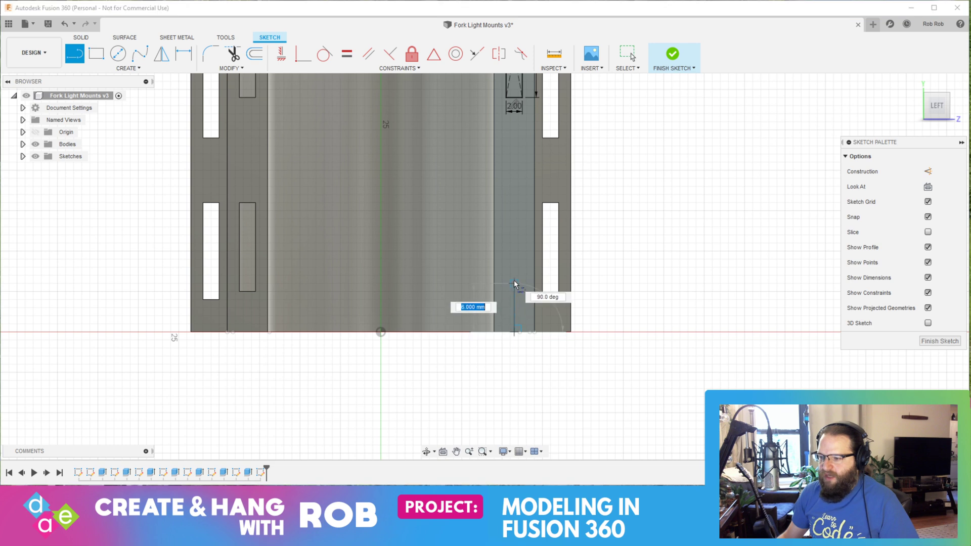
{"action": "key", "text": "Return"}
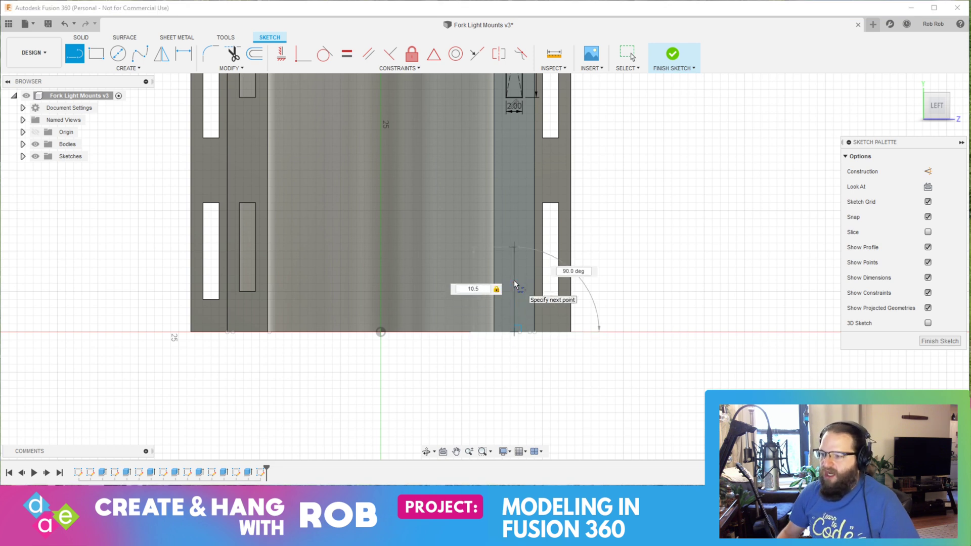
{"action": "key", "text": "Escape"}
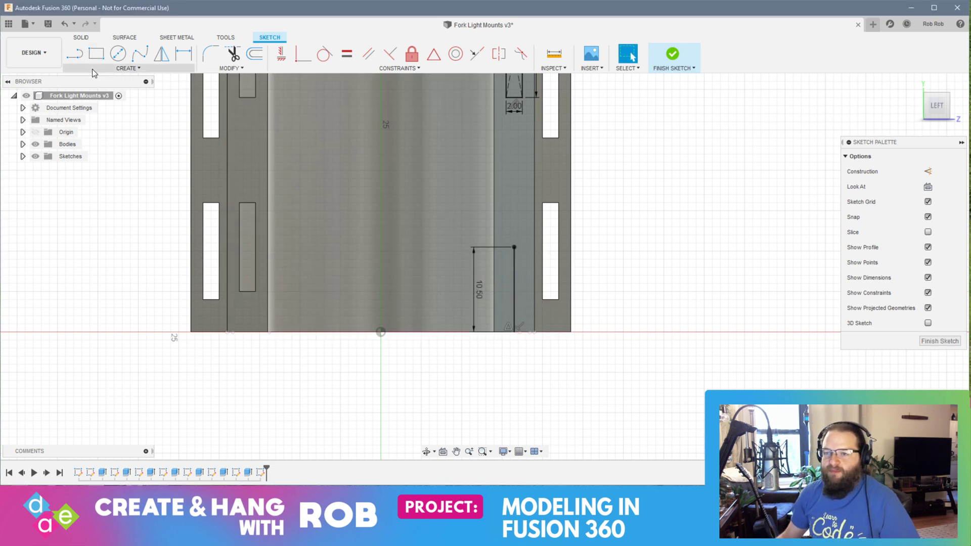
Step: Draw a center rectangle 11 mm high and 2 mm wide on the lower guide line's upper end and finish the sketch
{"action": "left_click", "coordinate": [122, 67]}
{"action": "mouse_move", "coordinate": [103, 93]}
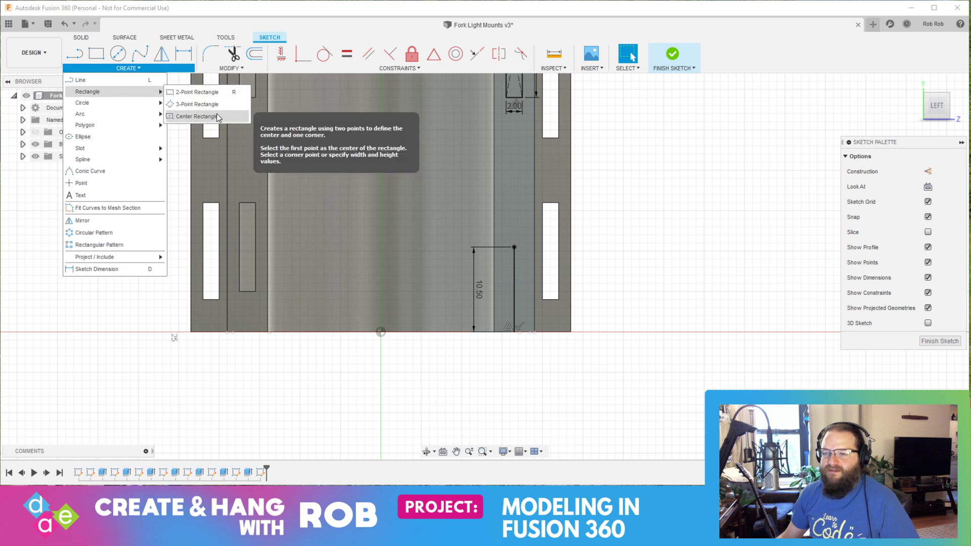
{"action": "left_click", "coordinate": [197, 92]}
{"action": "left_click", "coordinate": [514, 247]}
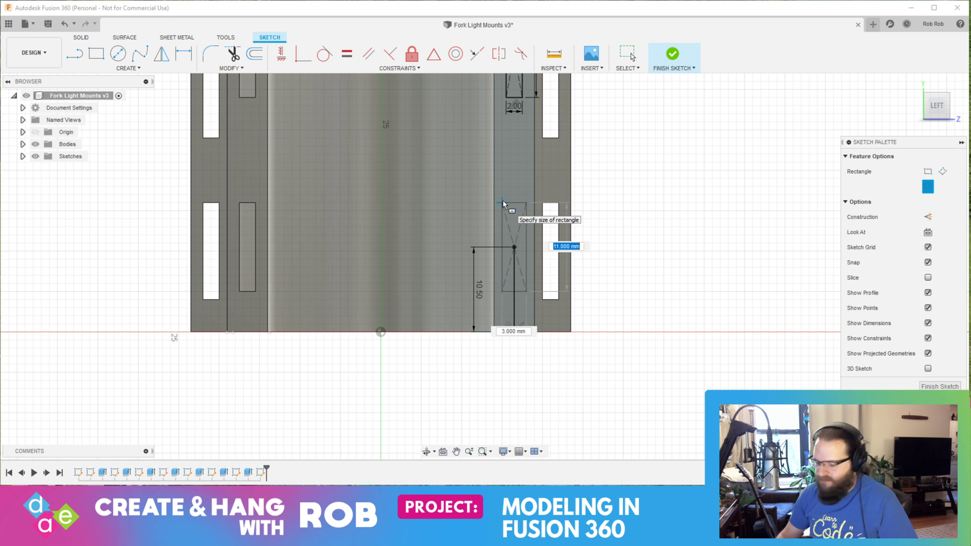
{"action": "left_click", "coordinate": [502, 203]}
{"action": "key", "text": "Escape"}
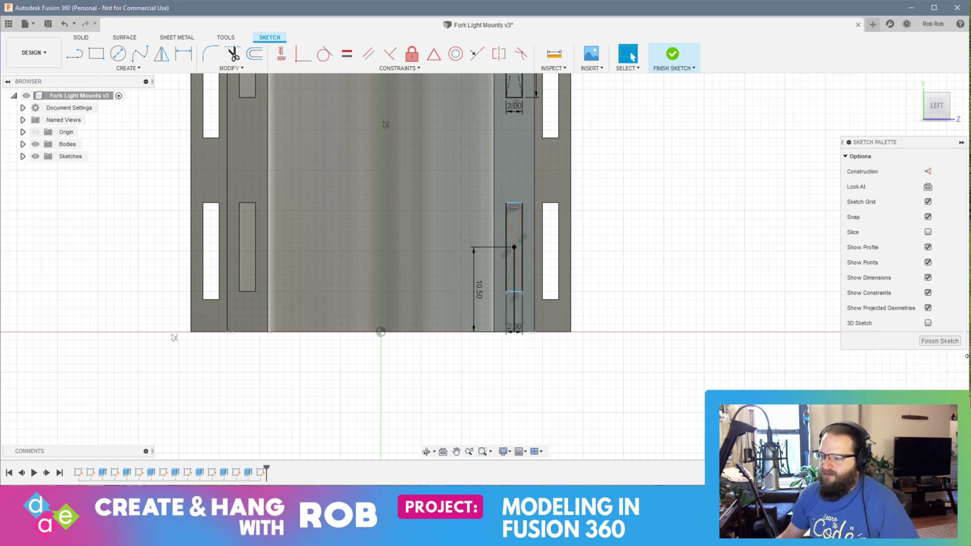
{"action": "left_click", "coordinate": [939, 341]}
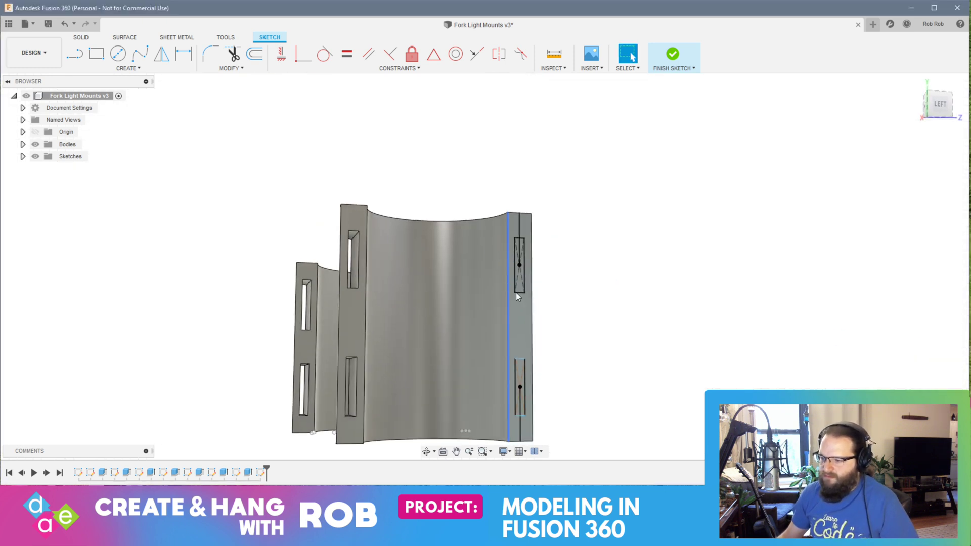
Step: Extrude both slot rectangles on this end face inward as a cut through the second holder's curved wall
{"action": "left_click", "coordinate": [519, 387]}
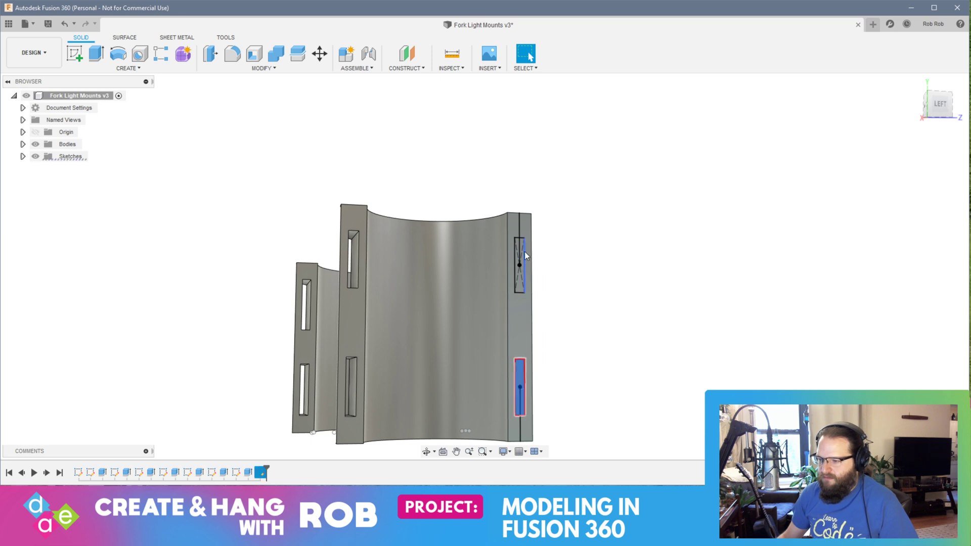
{"action": "scroll", "coordinate": [516, 241], "scroll_direction": "up", "scroll_amount": 3}
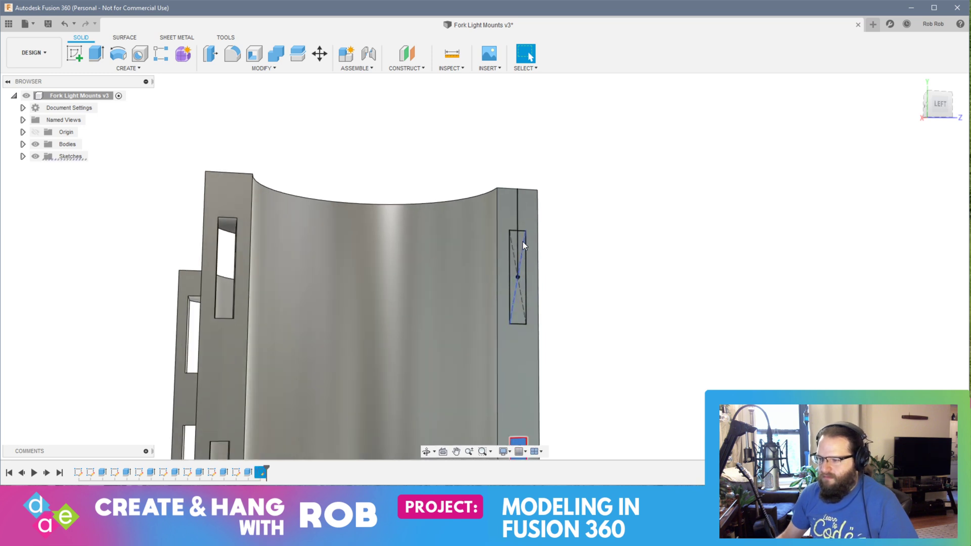
{"action": "scroll", "coordinate": [568, 377], "scroll_direction": "down", "scroll_amount": 3}
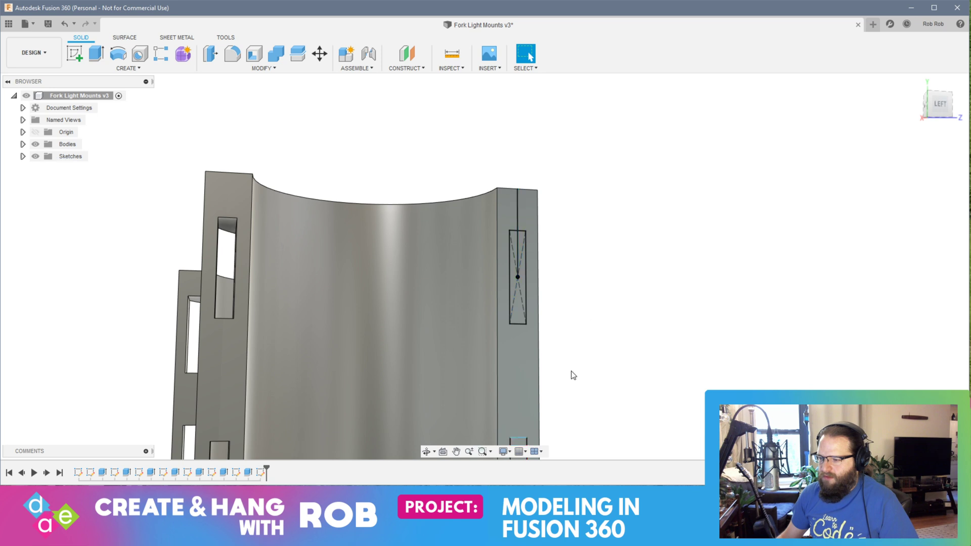
{"action": "scroll", "coordinate": [566, 392], "scroll_direction": "up", "scroll_amount": 6}
{"action": "middle_click_drag", "start_coordinate": [566, 393], "coordinate": [506, 209]}
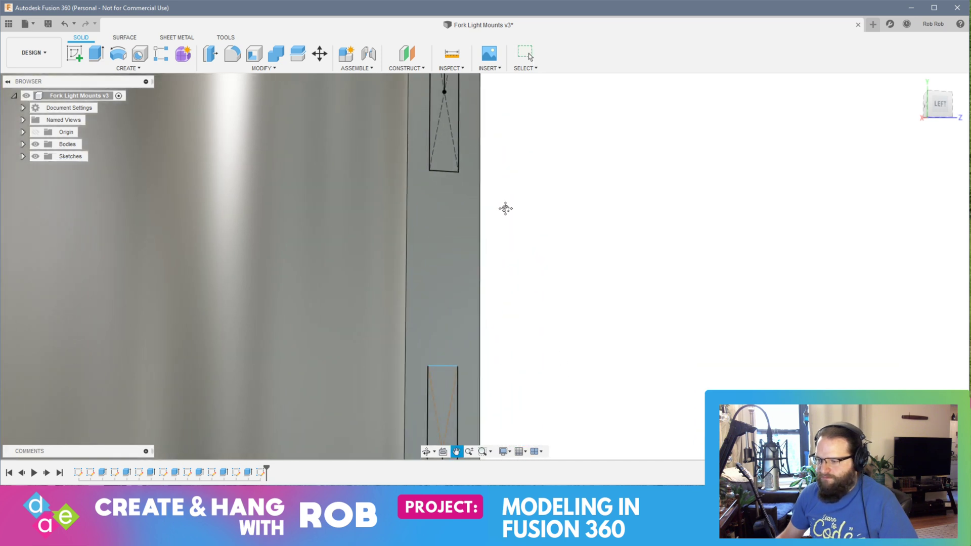
{"action": "left_click", "coordinate": [445, 382]}
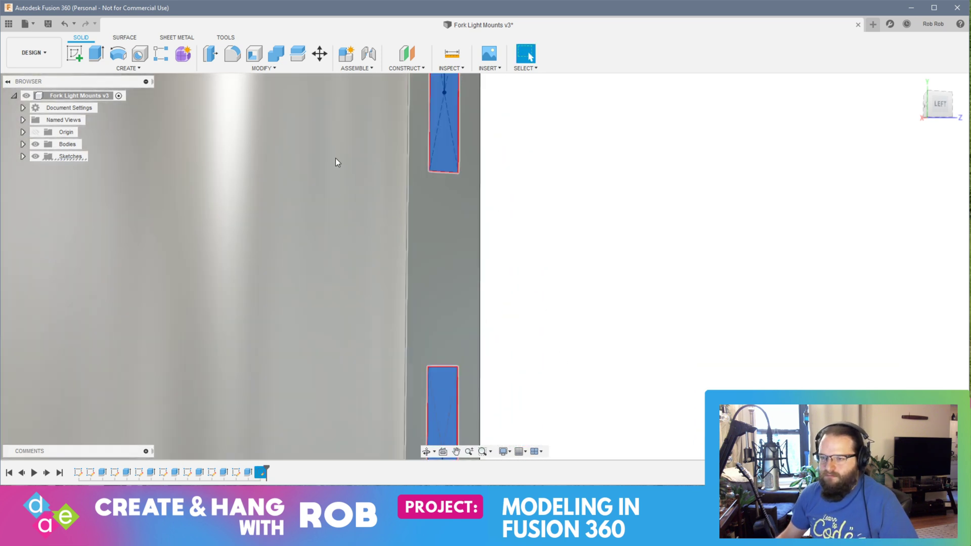
{"action": "scroll", "coordinate": [379, 203], "scroll_direction": "down", "scroll_amount": 6}
{"action": "middle_click_drag", "start_coordinate": [498, 246], "coordinate": [313, 234], "text": "shift"}
{"action": "left_click", "coordinate": [97, 53]}
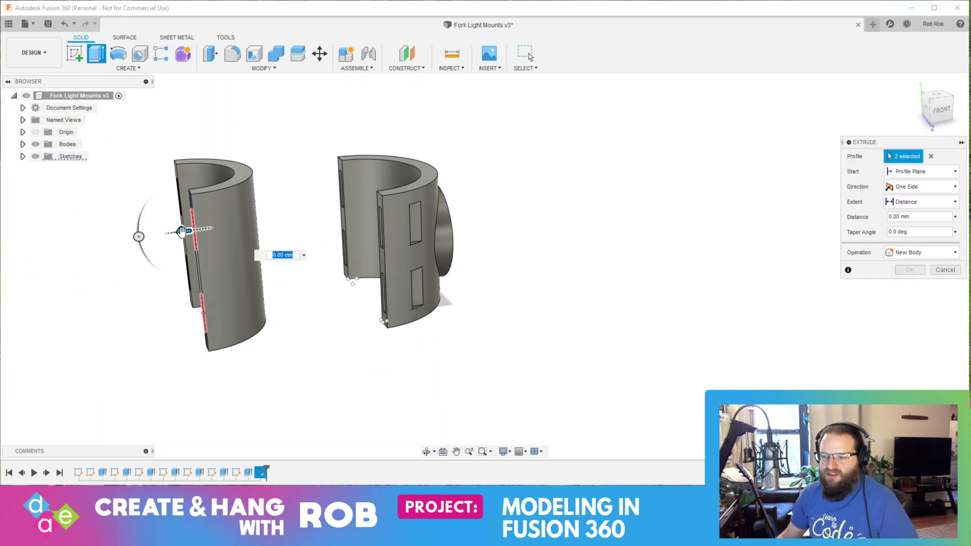
{"action": "left_click_drag", "start_coordinate": [182, 231], "coordinate": [266, 224]}
{"action": "key", "text": "Return"}
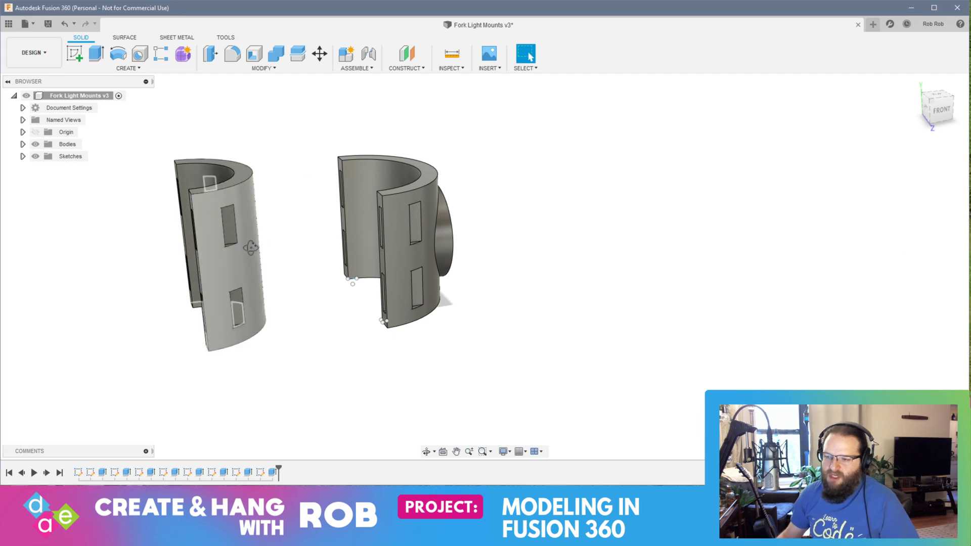
Step: Rotate the second holder's body by -180 degrees about the Y axis
{"action": "middle_click_drag", "start_coordinate": [251, 248], "coordinate": [318, 234], "text": "shift"}
{"action": "key", "text": "Escape"}
{"action": "left_click_drag", "start_coordinate": [330, 115], "coordinate": [555, 390]}
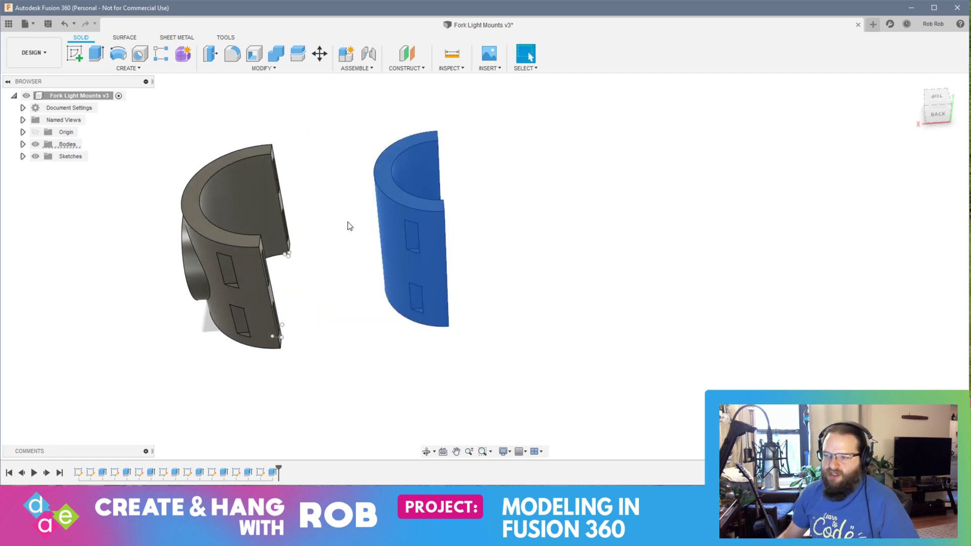
{"action": "left_click", "coordinate": [321, 56]}
{"action": "left_click_drag", "start_coordinate": [457, 221], "coordinate": [83, 249]}
{"action": "middle_click_drag", "start_coordinate": [85, 247], "coordinate": [174, 244], "text": "shift"}
{"action": "middle_click_drag", "start_coordinate": [174, 244], "coordinate": [271, 163]}
{"action": "left_click_drag", "start_coordinate": [270, 163], "coordinate": [174, 195]}
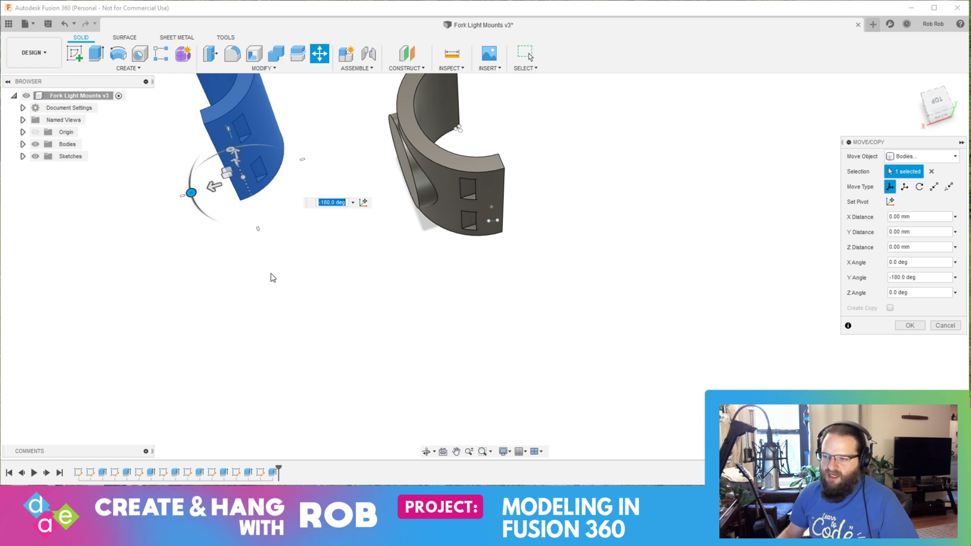
{"action": "key", "text": "Return"}
Step: Start a sketch on one of the rotated second holder's flat, slotted end faces
{"action": "middle_click_drag", "start_coordinate": [275, 275], "coordinate": [396, 165], "text": "shift"}
{"action": "middle_click_drag", "start_coordinate": [247, 168], "coordinate": [240, 187]}
{"action": "left_click", "coordinate": [203, 180]}
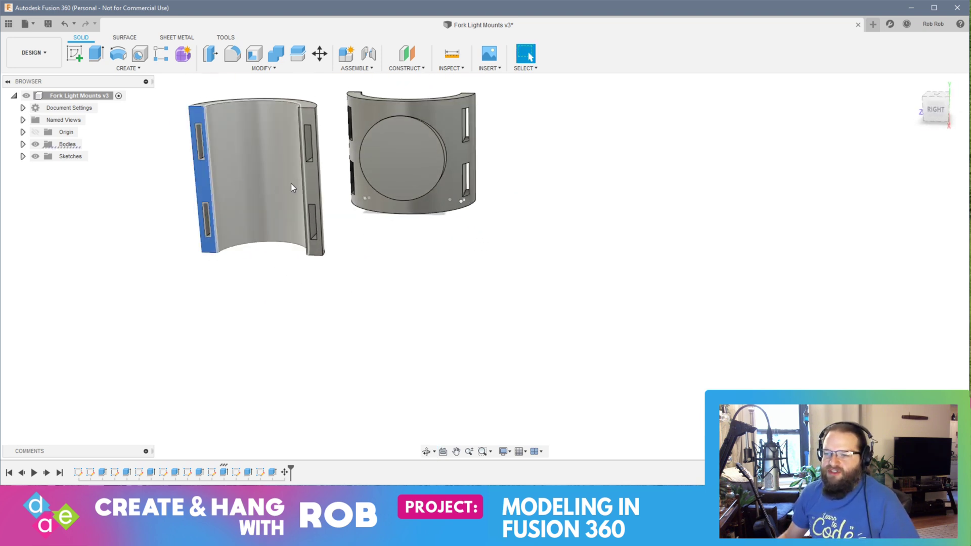
{"action": "left_click", "coordinate": [74, 53]}
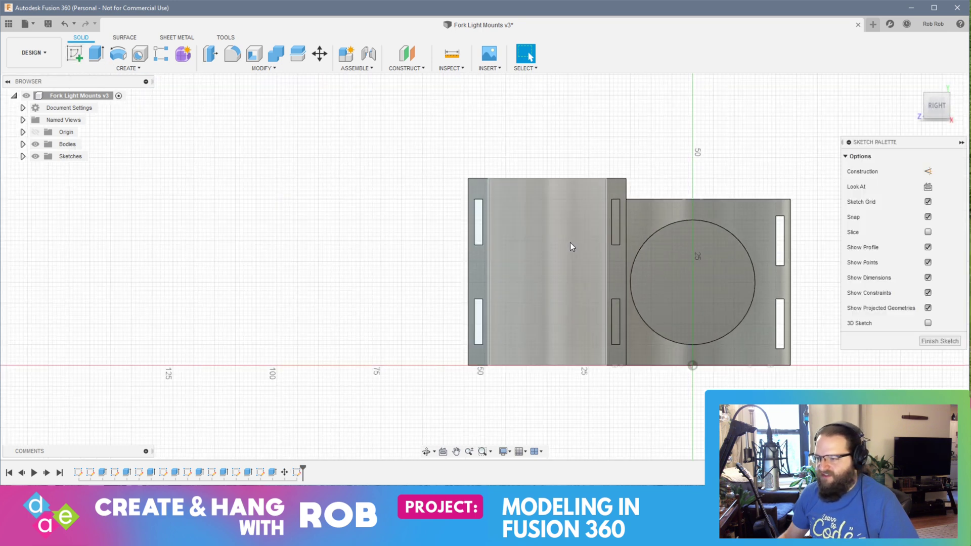
Step: Try a 38 x 45 mm rectangle across the second holder's open side, finishing the sketch and selecting its profile
{"action": "left_click", "coordinate": [102, 57]}
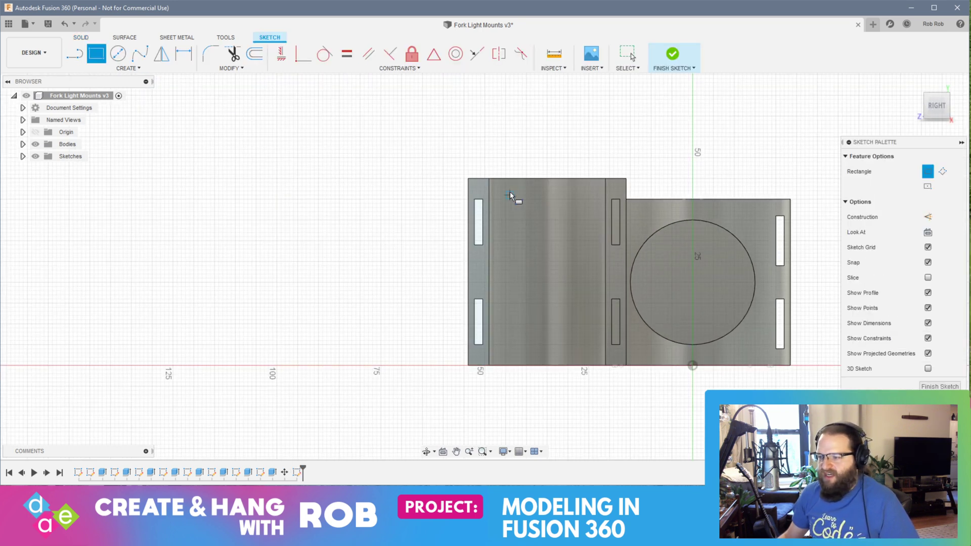
{"action": "left_click", "coordinate": [468, 179]}
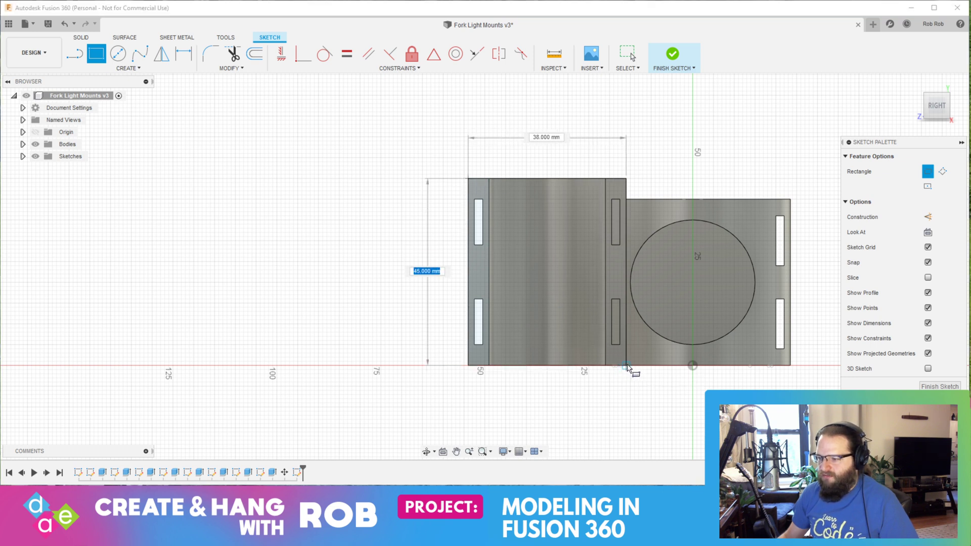
{"action": "left_click", "coordinate": [625, 366]}
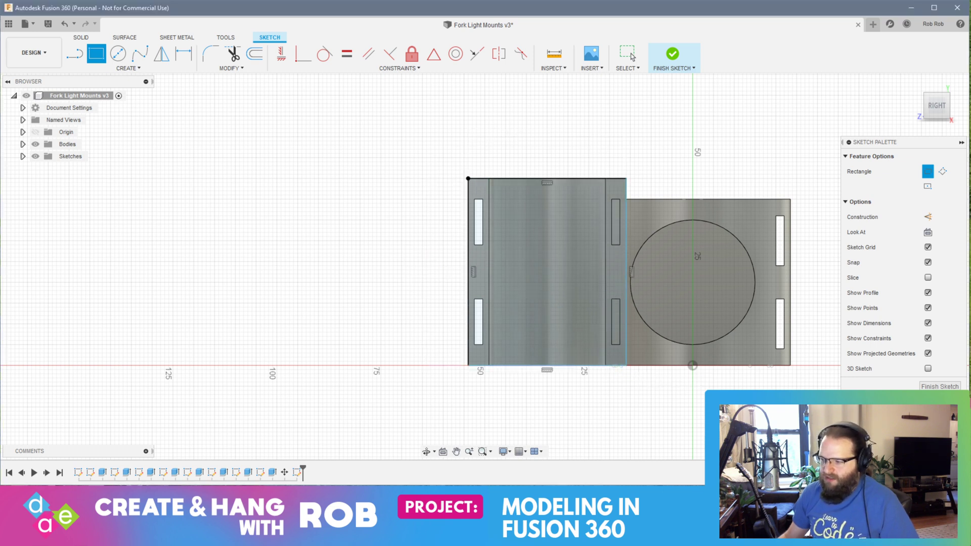
{"action": "left_click", "coordinate": [937, 387]}
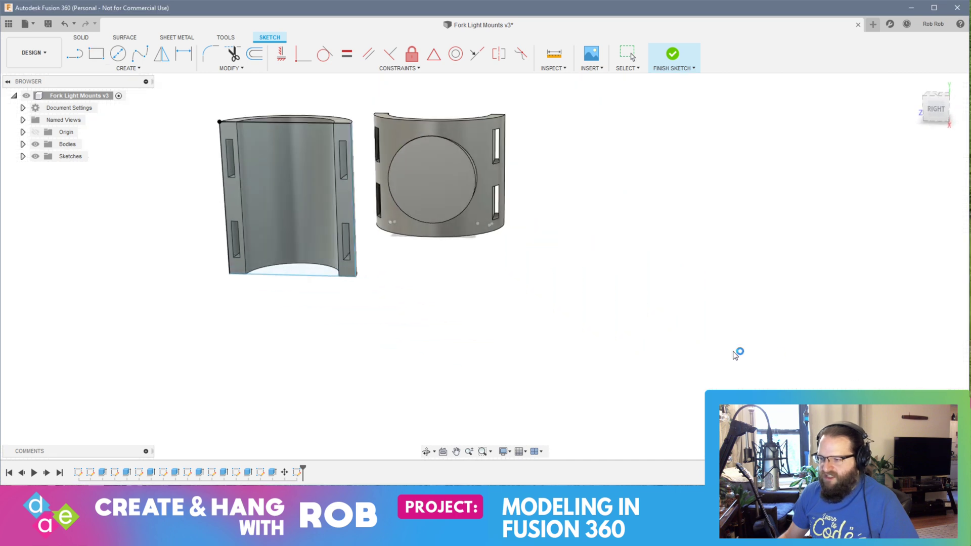
{"action": "left_click", "coordinate": [242, 183]}
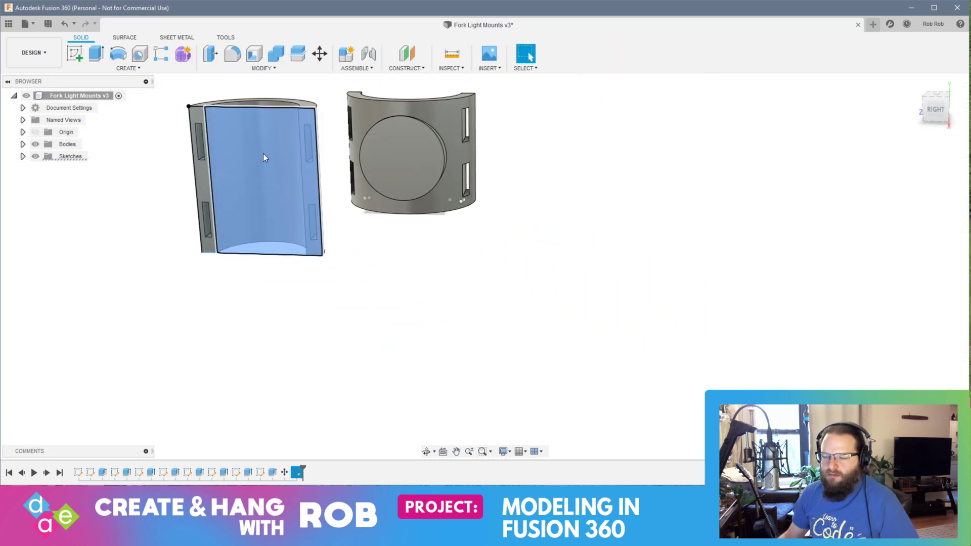
{"action": "double_click", "coordinate": [286, 245]}
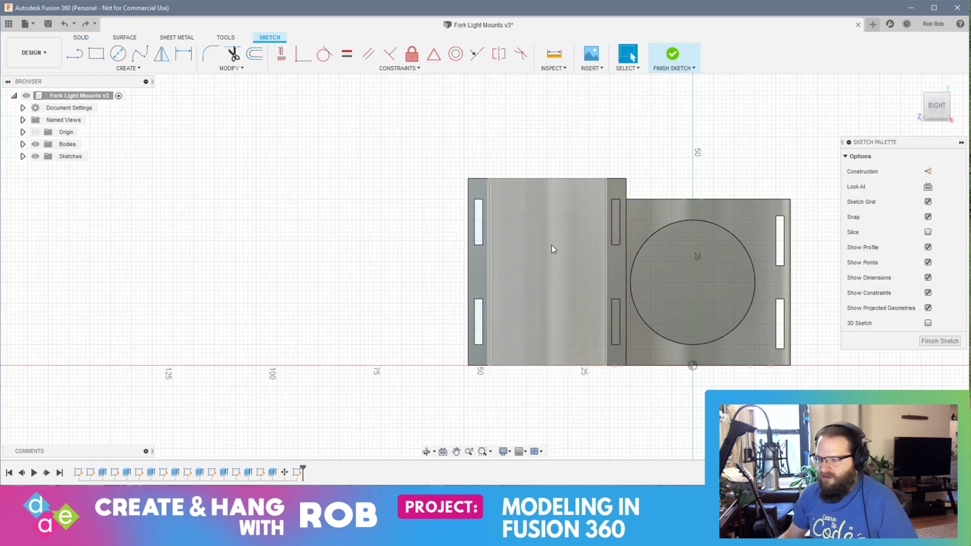
Step: Draw a two-point rectangle across the second holder's open side between its diagonally opposite outer corners, covering both end faces
{"action": "key", "text": "r"}
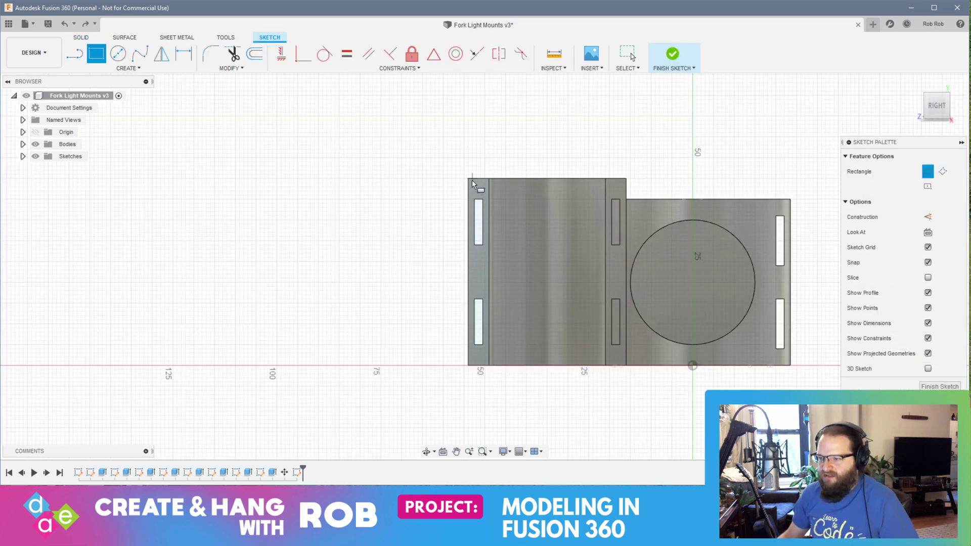
{"action": "left_click", "coordinate": [469, 180]}
{"action": "left_click", "coordinate": [626, 365]}
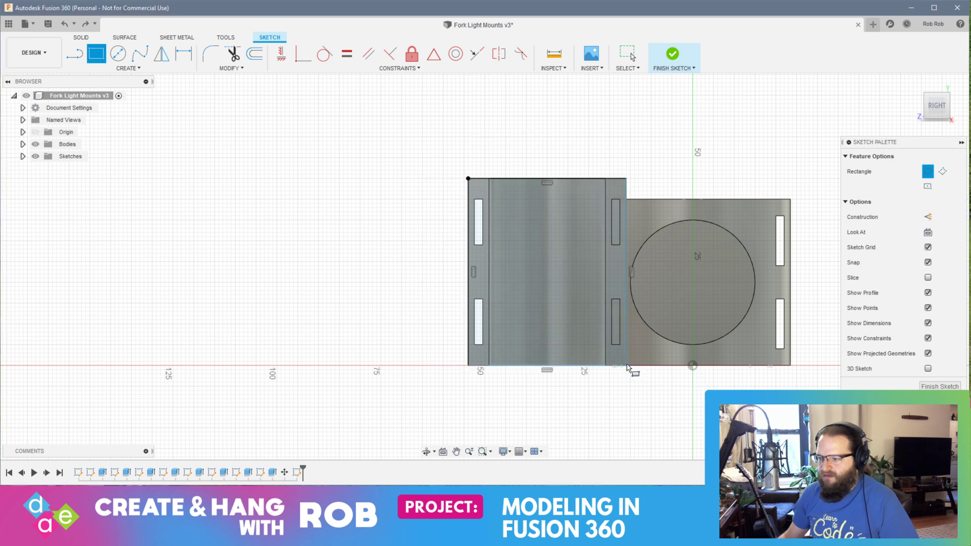
Step: Draw a 30 mm diameter circle at the center of the rectangle and finish the sketch
{"action": "left_click", "coordinate": [118, 53]}
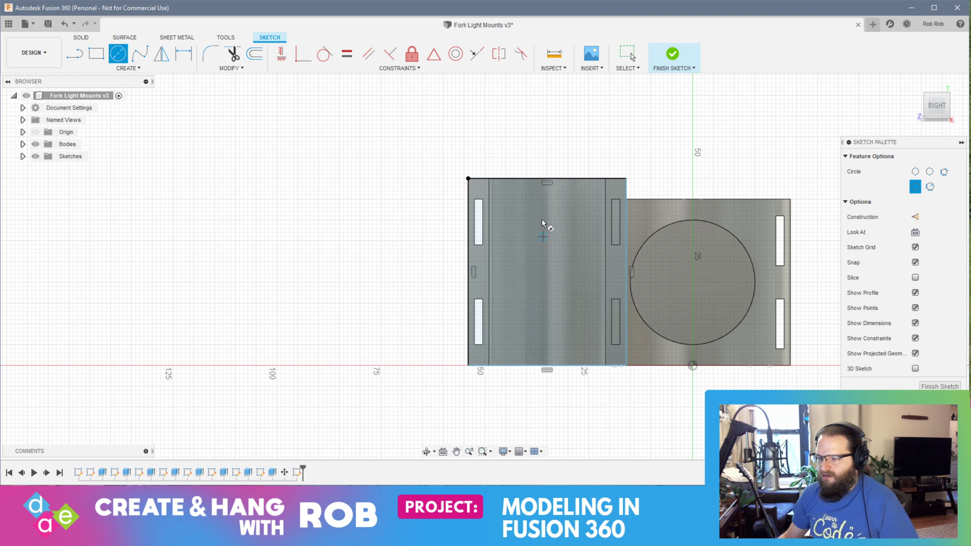
{"action": "left_click", "coordinate": [547, 273]}
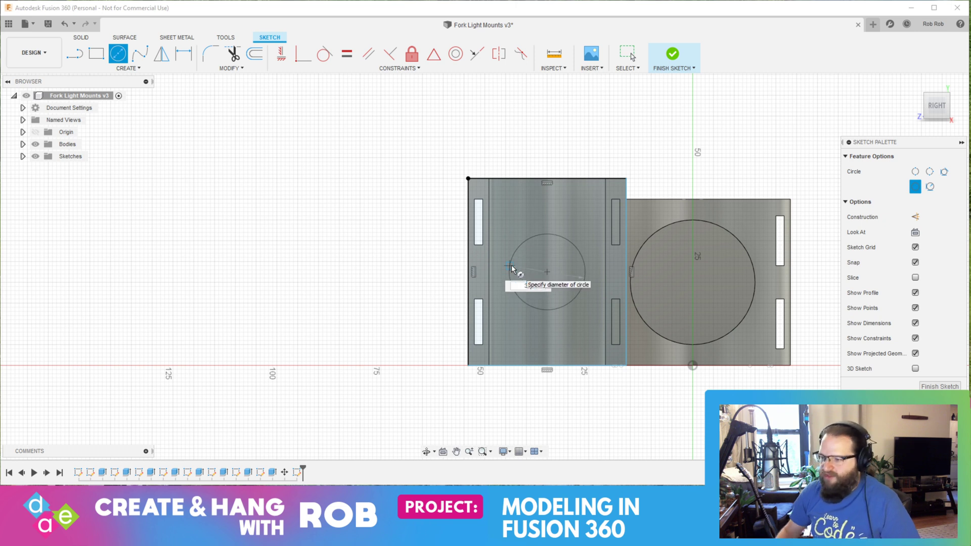
{"action": "type", "text": "30"}
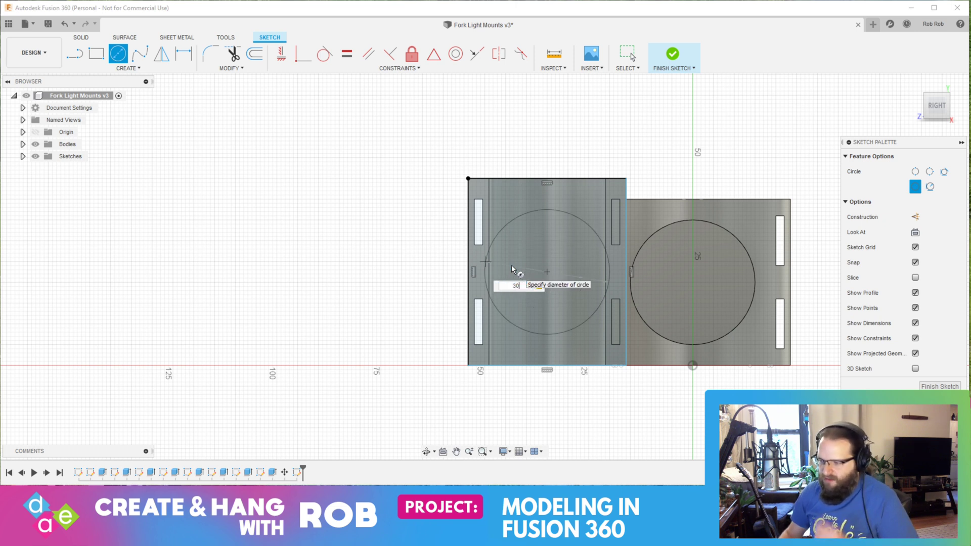
{"action": "key", "text": "Return"}
{"action": "key", "text": "Escape"}
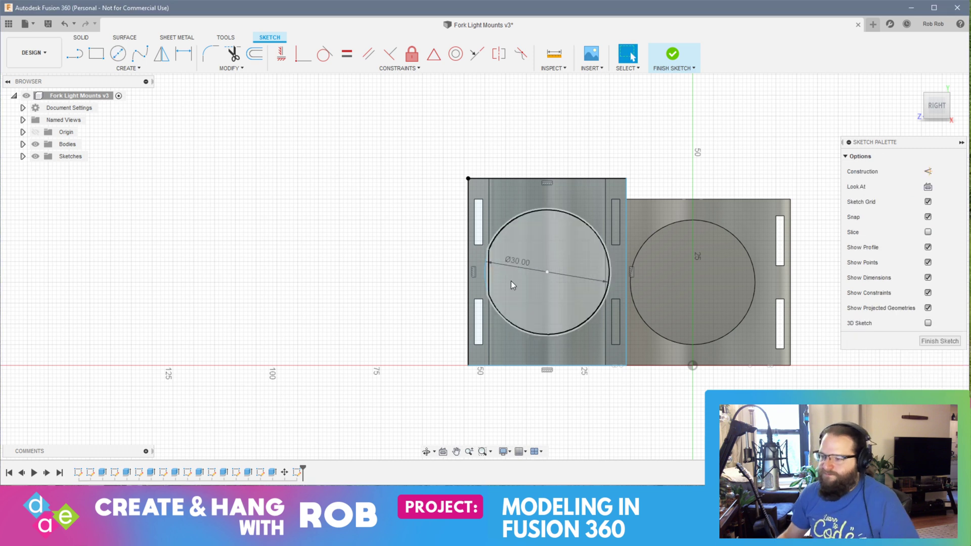
{"action": "left_click", "coordinate": [937, 340]}
Step: Extrude both regions of the 30 mm circle -20 mm from the second holder's open side through its curved wall
{"action": "mouse_move", "coordinate": [936, 341]}
{"action": "middle_mouse_down", "text": "shift"}
{"action": "mouse_move", "coordinate": [612, 345]}
{"action": "mouse_move", "coordinate": [459, 320]}
{"action": "mouse_move", "coordinate": [549, 324]}
{"action": "mouse_move", "coordinate": [520, 332]}
{"action": "mouse_move", "coordinate": [393, 297]}
{"action": "middle_mouse_up", "text": "shift"}
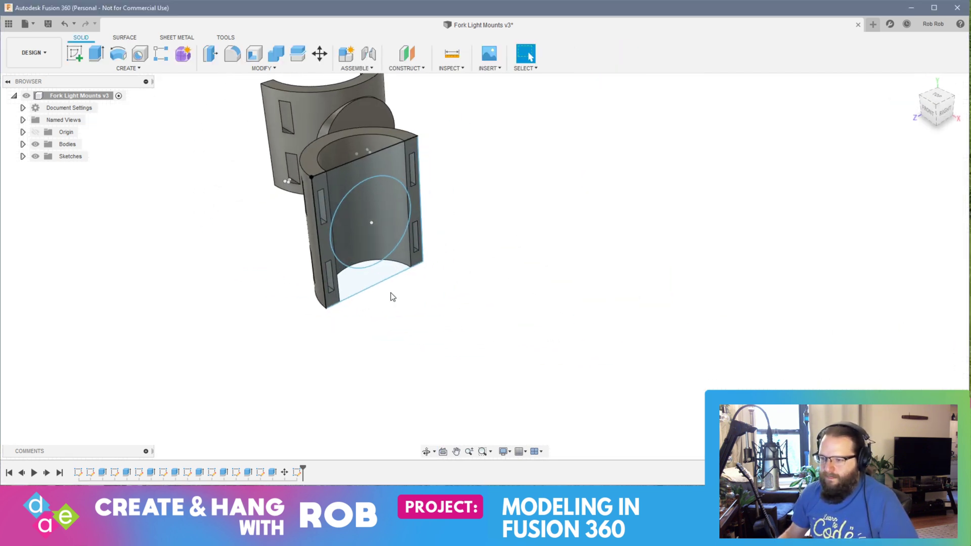
{"action": "left_click", "coordinate": [351, 231]}
{"action": "middle_click_drag", "start_coordinate": [350, 231], "coordinate": [351, 303], "text": "shift"}
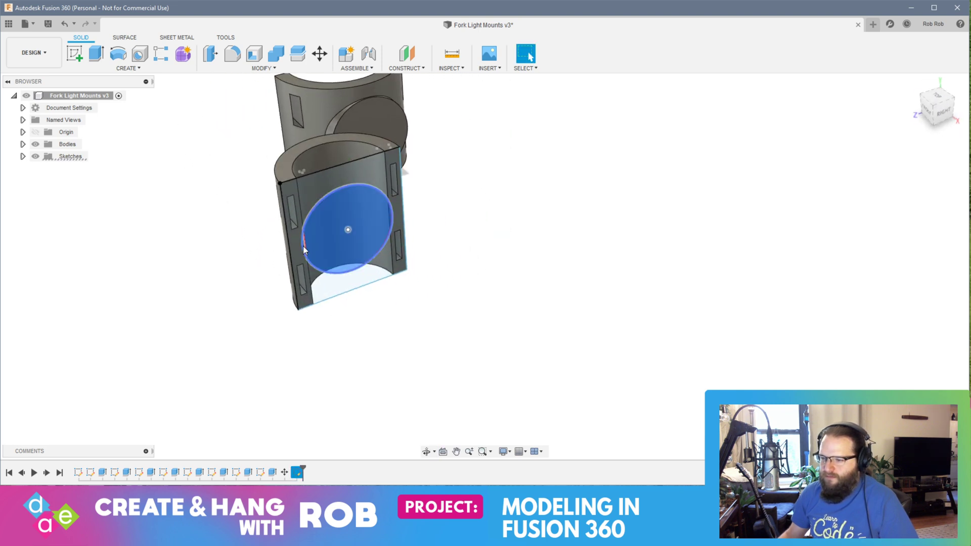
{"action": "scroll", "coordinate": [301, 252], "scroll_direction": "up", "scroll_amount": 5}
{"action": "scroll", "coordinate": [305, 244], "scroll_direction": "up", "scroll_amount": 3}
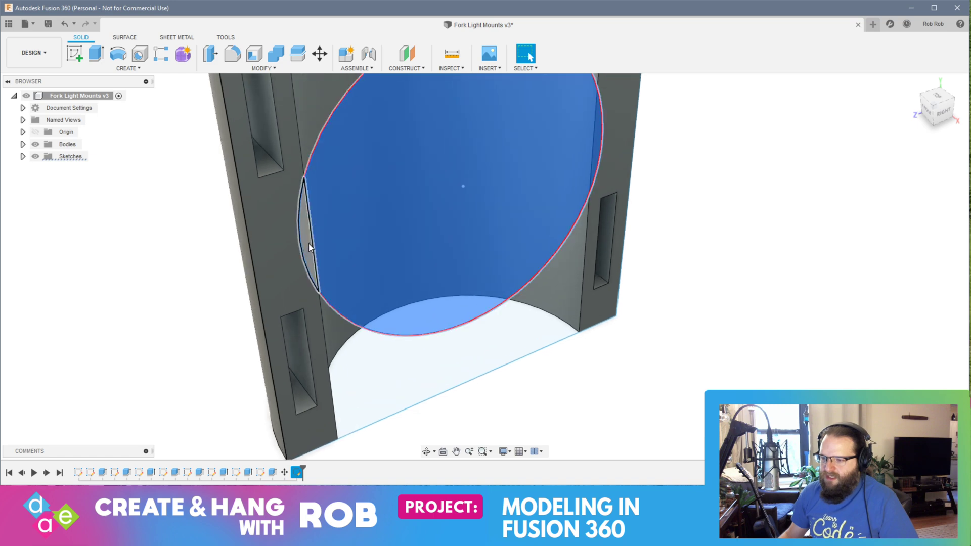
{"action": "middle_click_drag", "start_coordinate": [309, 242], "coordinate": [304, 301]}
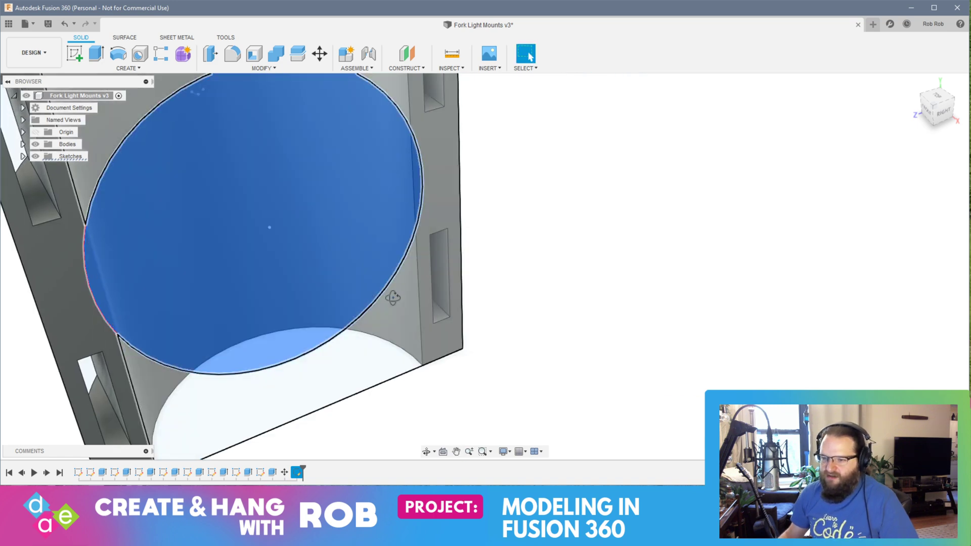
{"action": "middle_click_drag", "start_coordinate": [393, 298], "coordinate": [470, 280], "text": "shift"}
{"action": "scroll", "coordinate": [444, 302], "scroll_direction": "down", "scroll_amount": 6}
{"action": "left_click", "coordinate": [96, 53]}
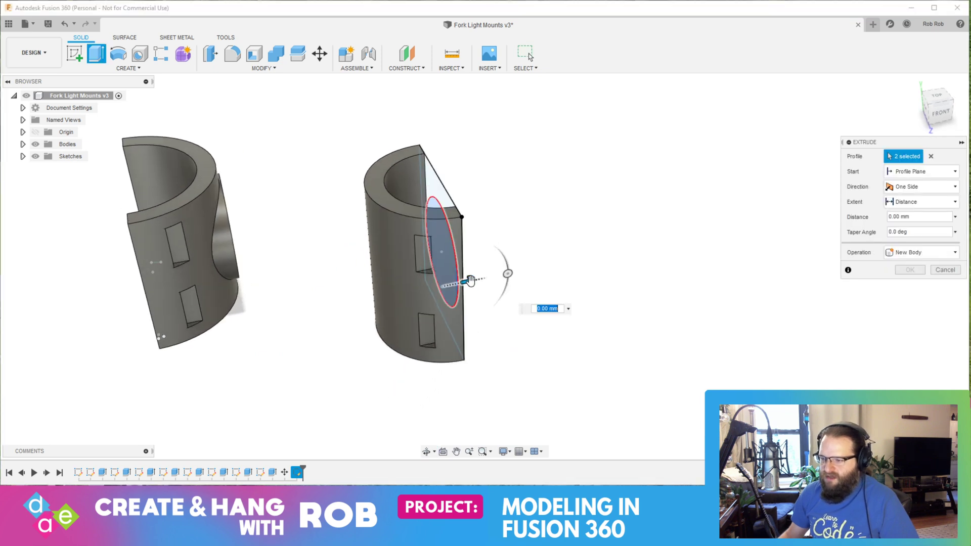
{"action": "left_click_drag", "start_coordinate": [471, 280], "coordinate": [395, 287]}
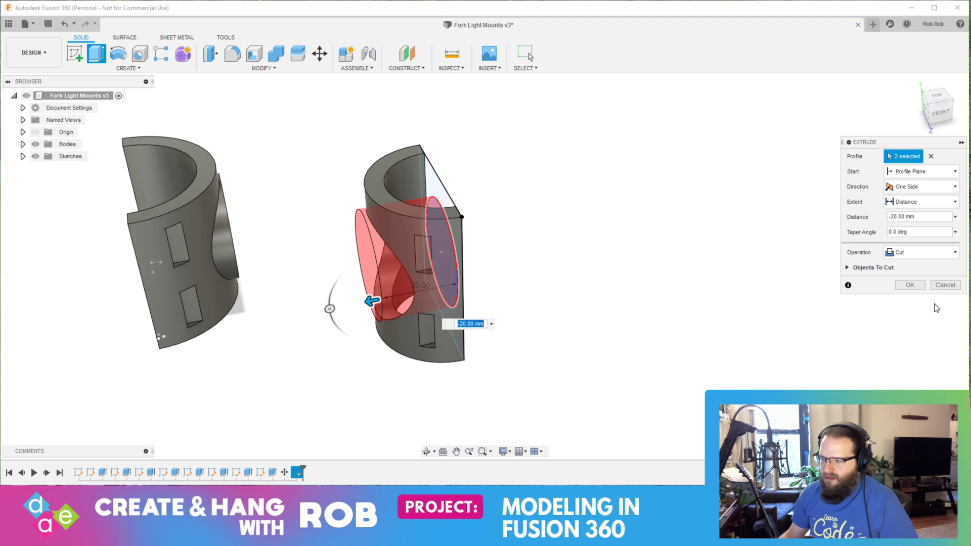
Step: Set the circle extrusion's operation to Join and complete it, merging the round boss with the second holder
{"action": "left_click", "coordinate": [935, 253]}
{"action": "left_click", "coordinate": [905, 263]}
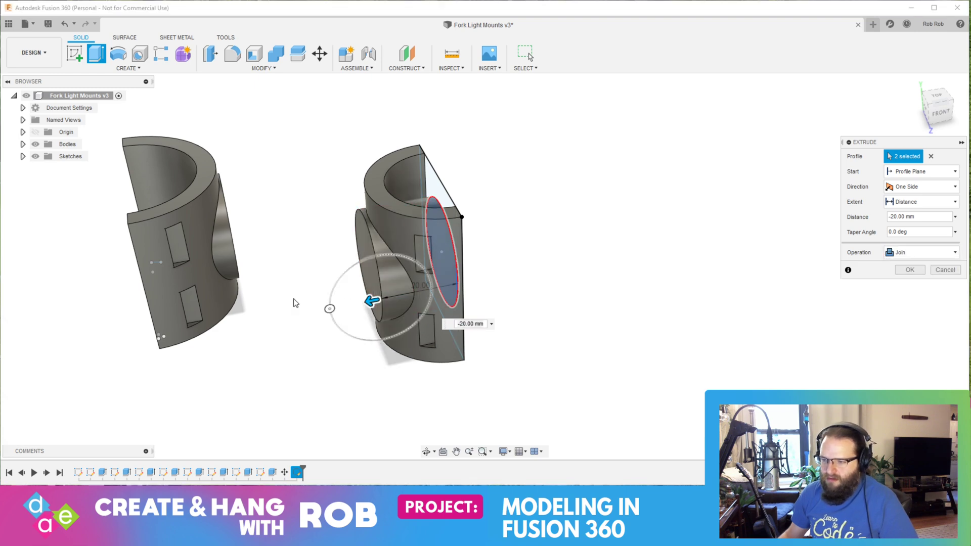
{"action": "middle_click_drag", "start_coordinate": [277, 284], "coordinate": [262, 243], "text": "shift"}
{"action": "middle_click_drag", "start_coordinate": [544, 309], "coordinate": [487, 325], "text": "shift"}
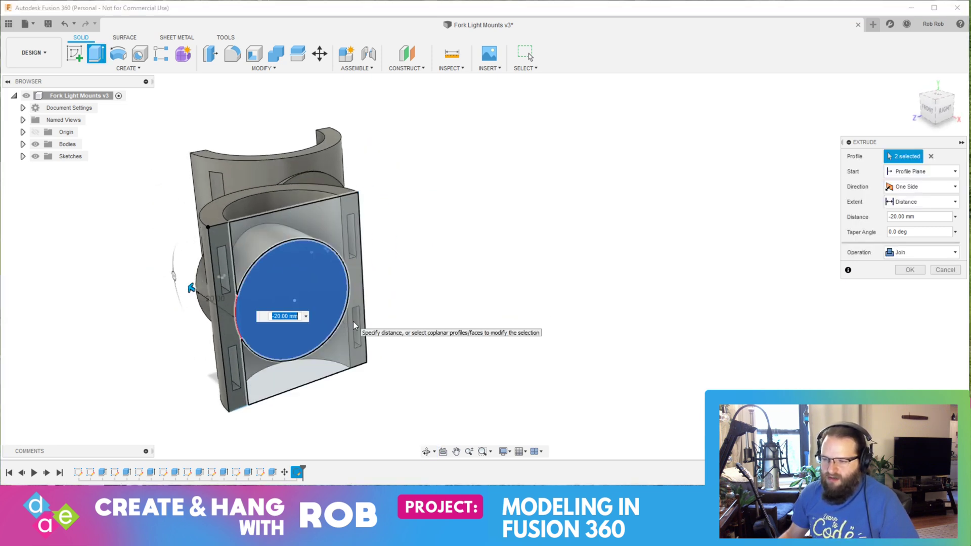
{"action": "key", "text": "Return"}
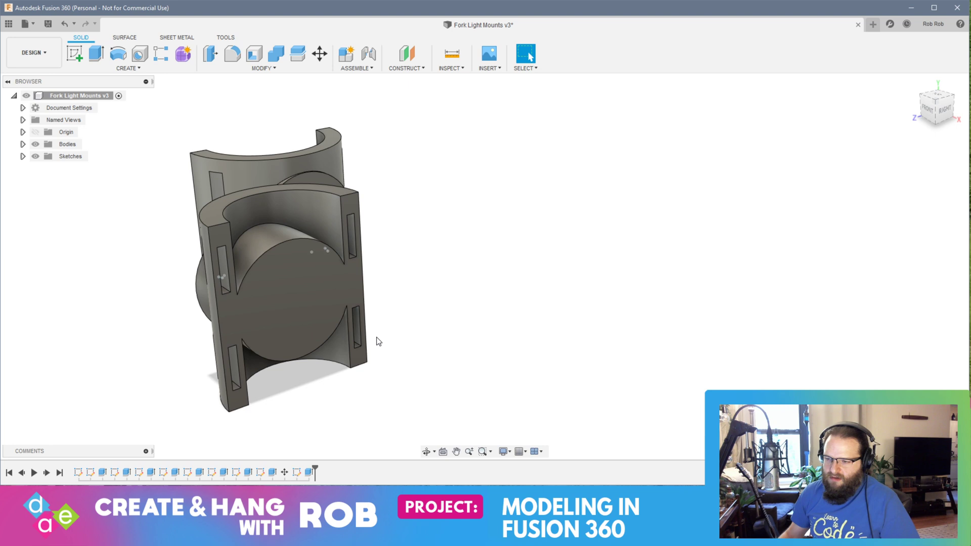
Step: On the second holder's C-shaped top face, sketch a two-point circle spanning the inner corners of its bore and finish the sketch
{"action": "left_click", "coordinate": [293, 293]}
{"action": "left_click", "coordinate": [417, 309]}
{"action": "middle_click_drag", "start_coordinate": [417, 309], "coordinate": [396, 307], "text": "shift"}
{"action": "left_click", "coordinate": [278, 275]}
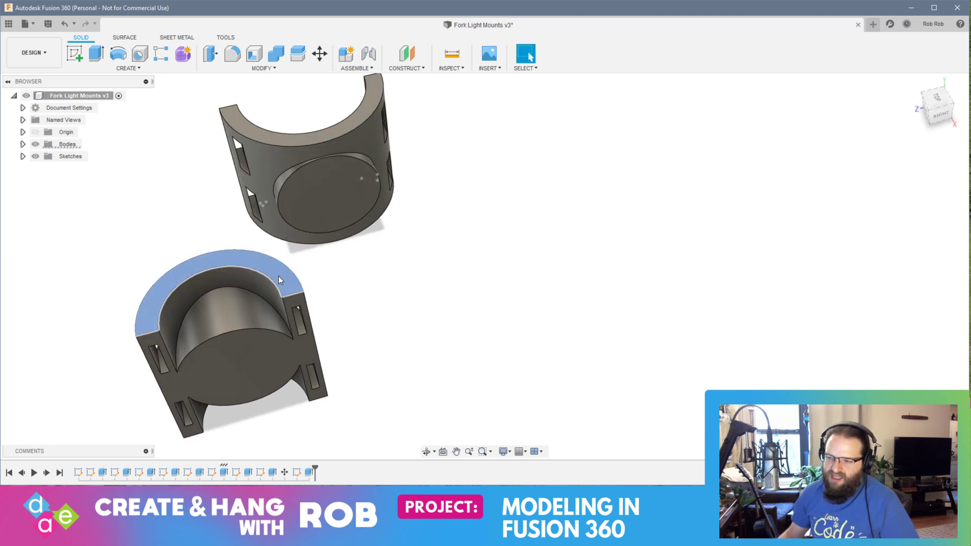
{"action": "left_click", "coordinate": [70, 59]}
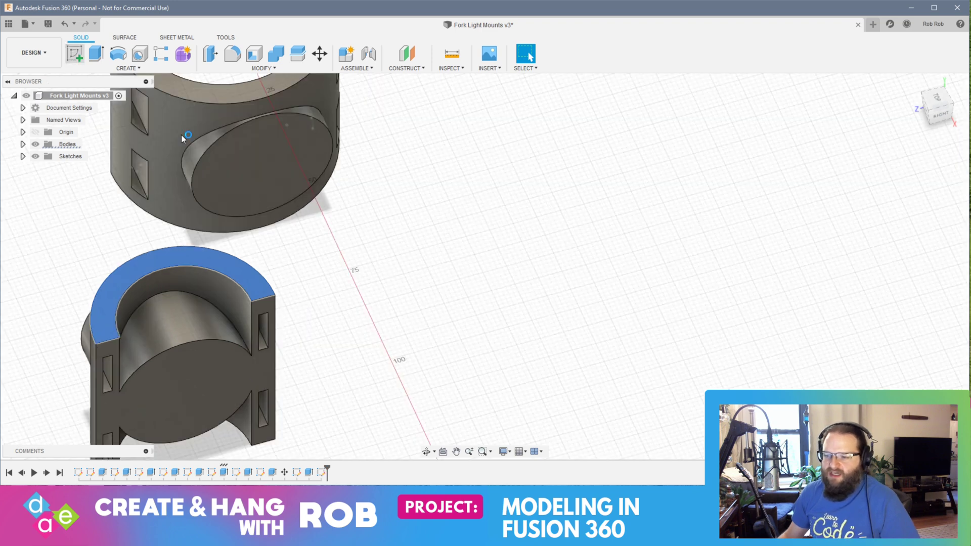
{"action": "left_click", "coordinate": [128, 68]}
{"action": "mouse_move", "coordinate": [138, 102]}
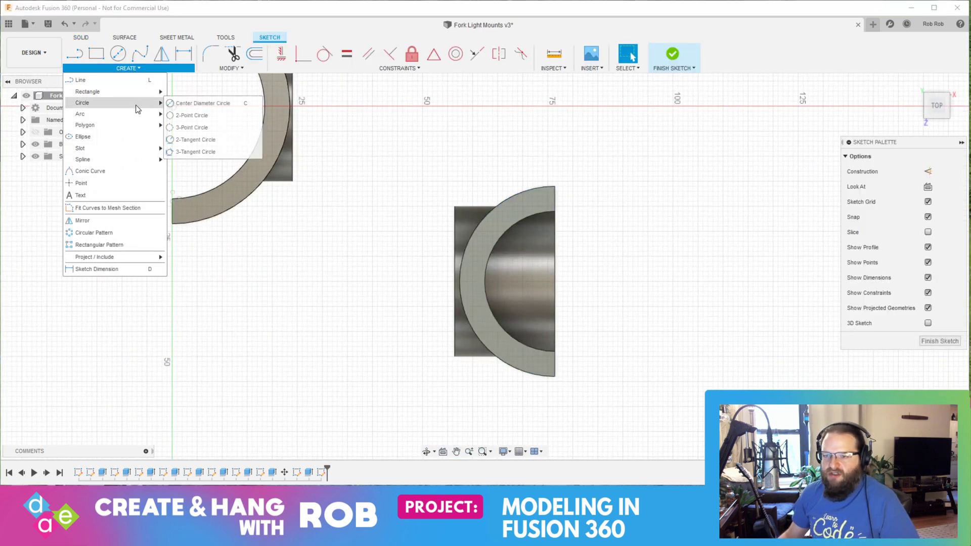
{"action": "left_click", "coordinate": [181, 115]}
{"action": "left_click", "coordinate": [554, 212]}
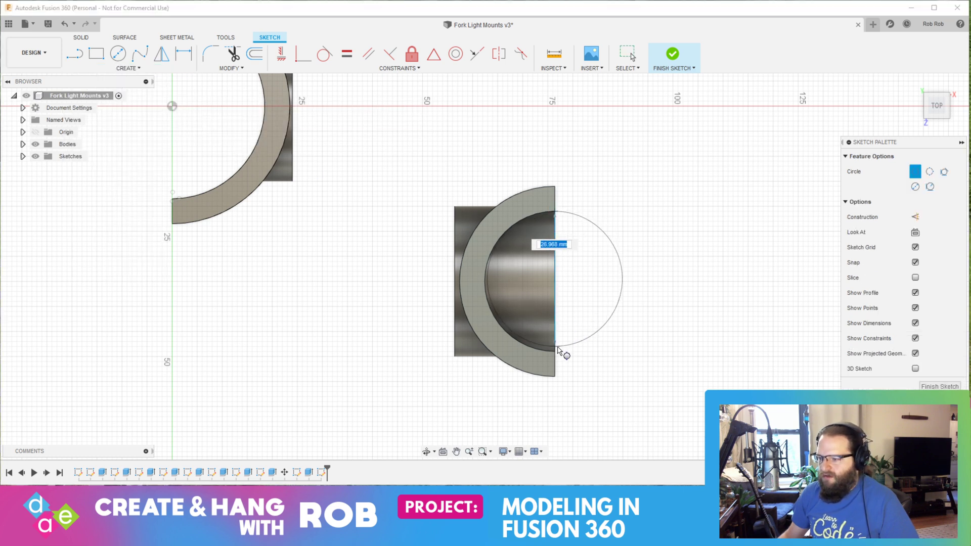
{"action": "left_click", "coordinate": [555, 351]}
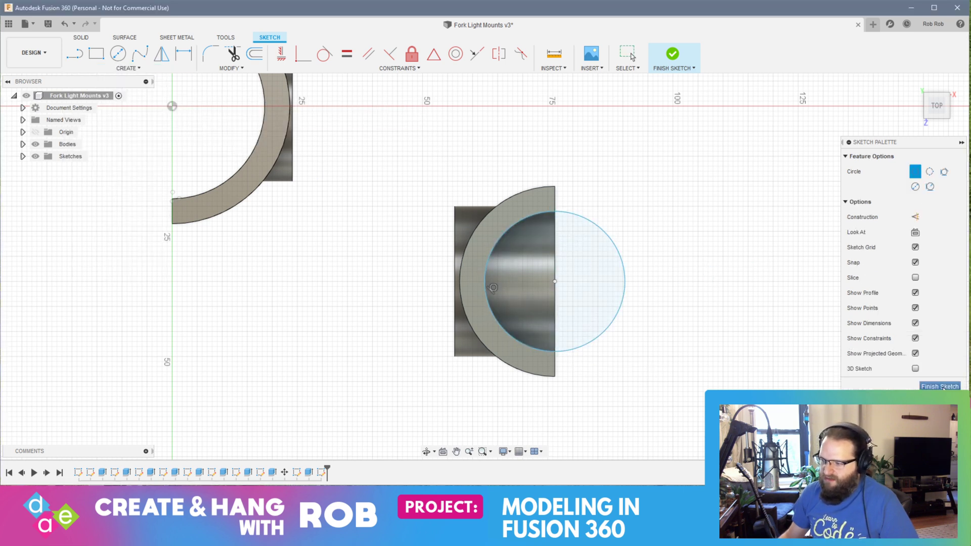
{"action": "left_click", "coordinate": [939, 387]}
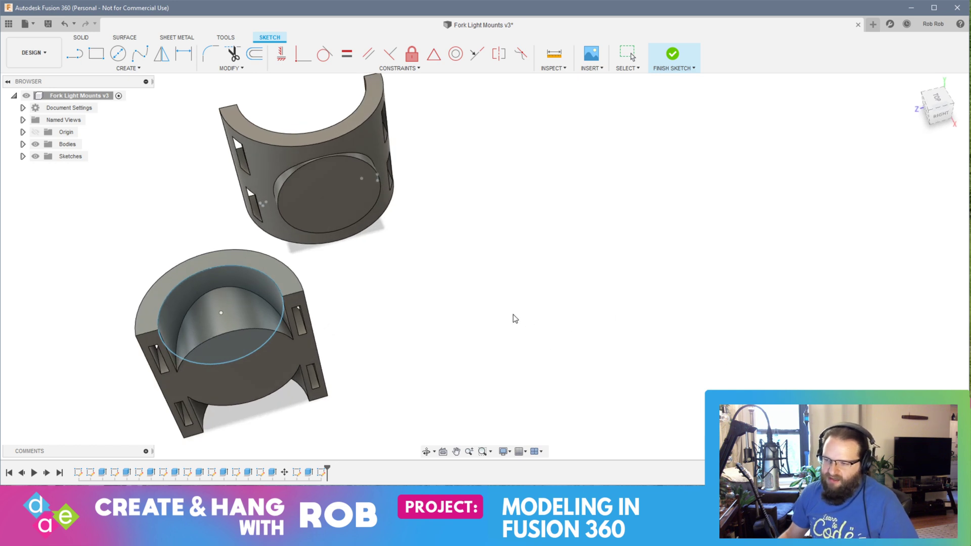
Step: Cut the bore circle -69 mm down through the second holder to clear the boss material from its inside
{"action": "left_click", "coordinate": [380, 266]}
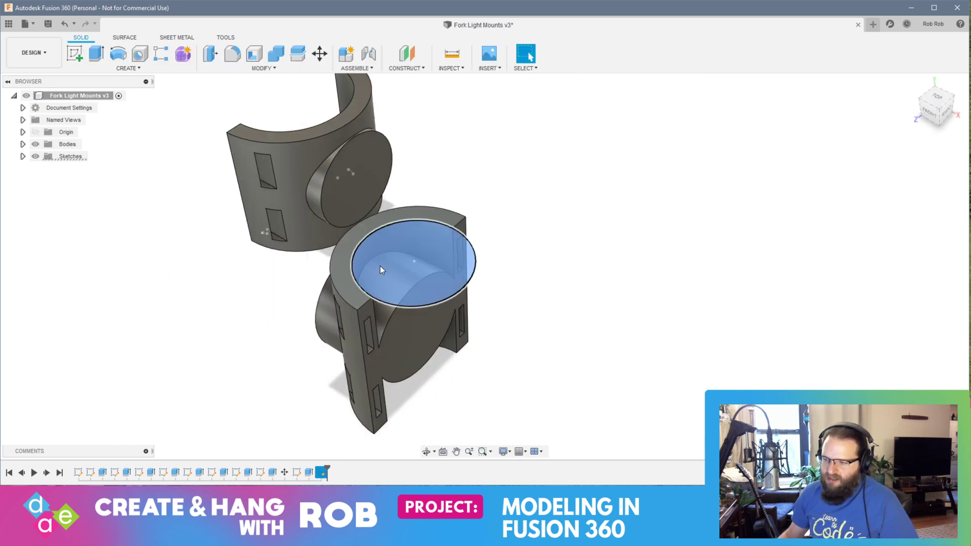
{"action": "right_click", "coordinate": [400, 269]}
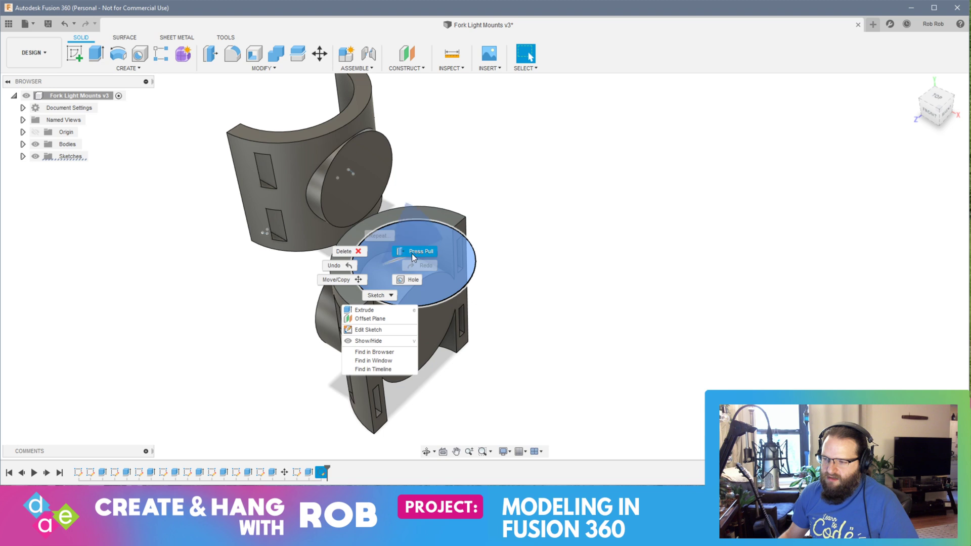
{"action": "left_click", "coordinate": [411, 253]}
{"action": "left_click_drag", "start_coordinate": [440, 345], "coordinate": [466, 435]}
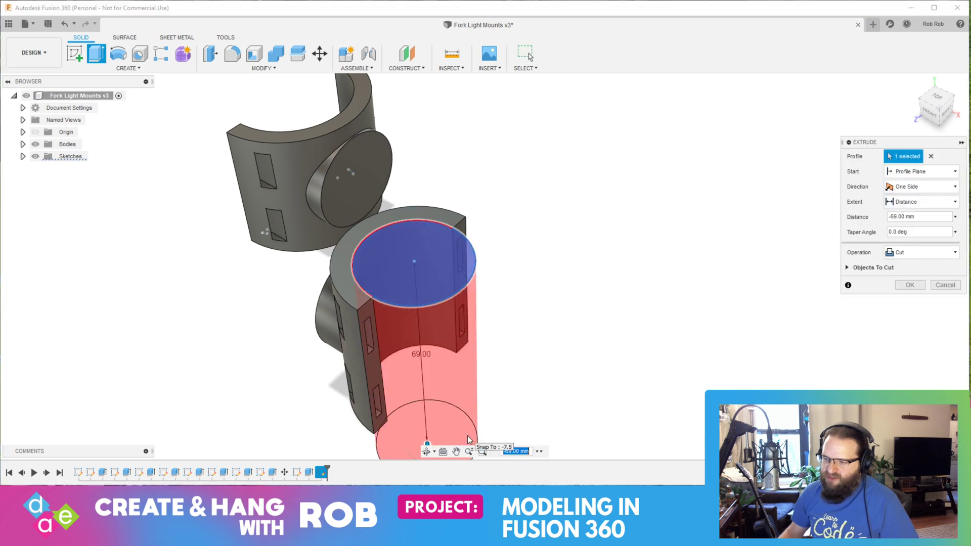
{"action": "key", "text": "Return"}
{"action": "middle_click_drag", "start_coordinate": [422, 354], "coordinate": [452, 326], "text": "shift"}
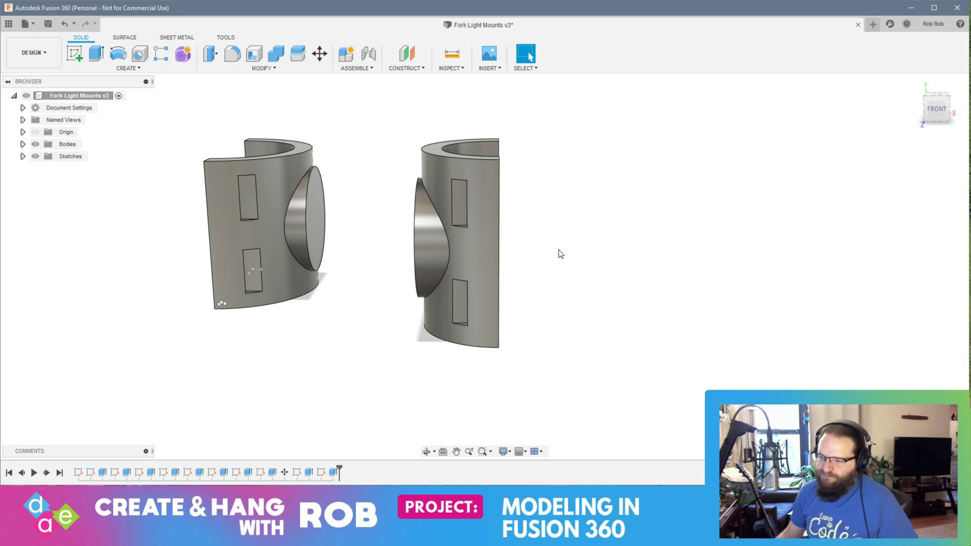
{"action": "middle_click_drag", "start_coordinate": [559, 253], "coordinate": [594, 241]}
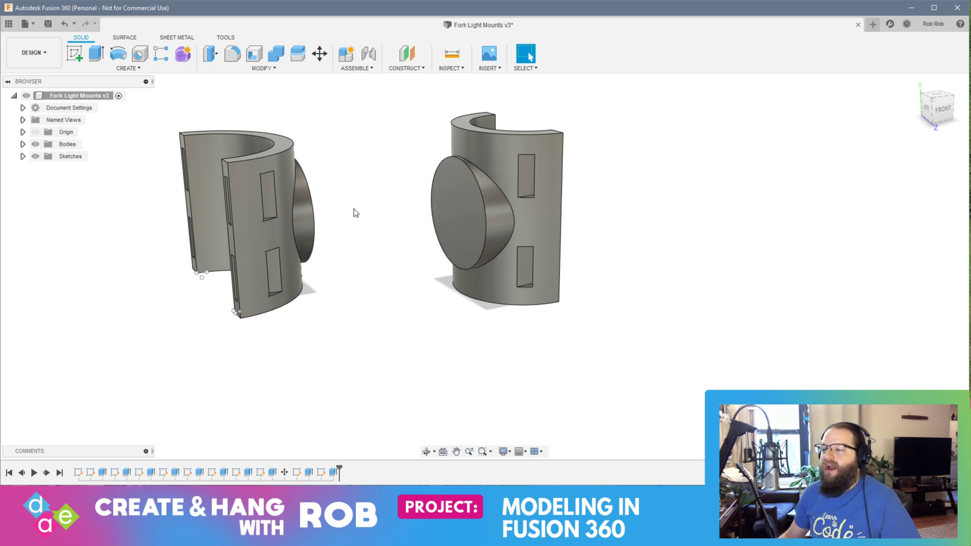
{"action": "middle_click_drag", "start_coordinate": [584, 231], "coordinate": [530, 242], "text": "shift"}
{"action": "key", "text": "Escape"}
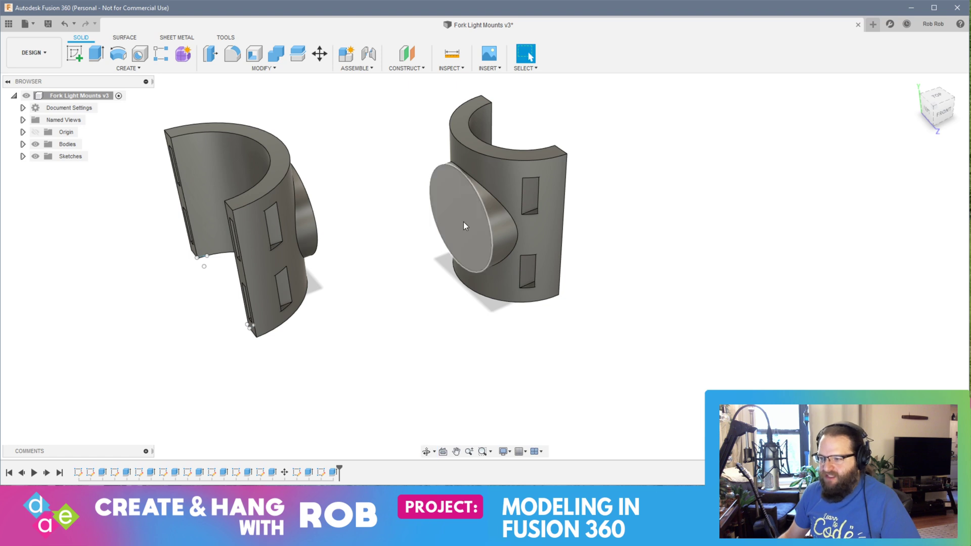
{"action": "middle_click_drag", "start_coordinate": [624, 201], "coordinate": [471, 238], "text": "shift"}
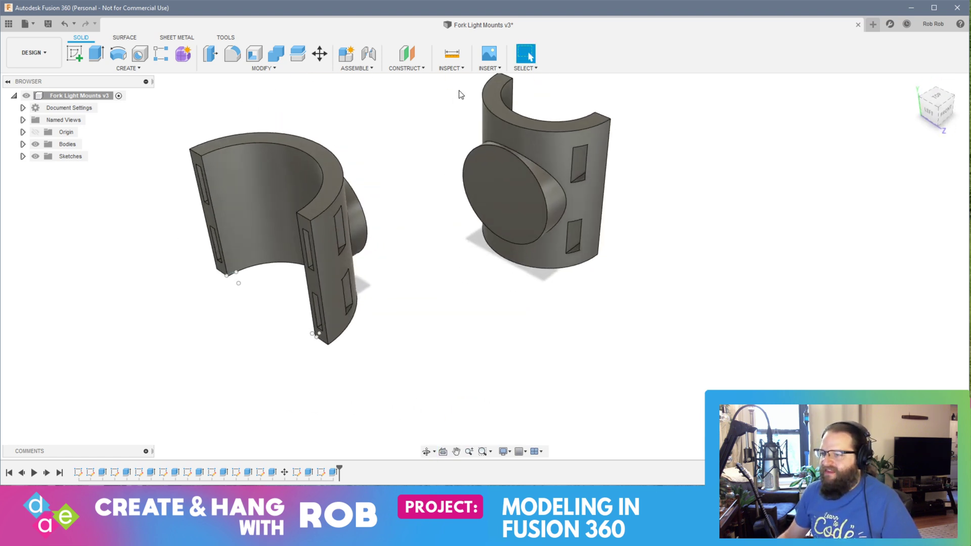
{"action": "left_click_drag", "start_coordinate": [429, 84], "coordinate": [671, 314]}
{"action": "key", "text": "Escape"}
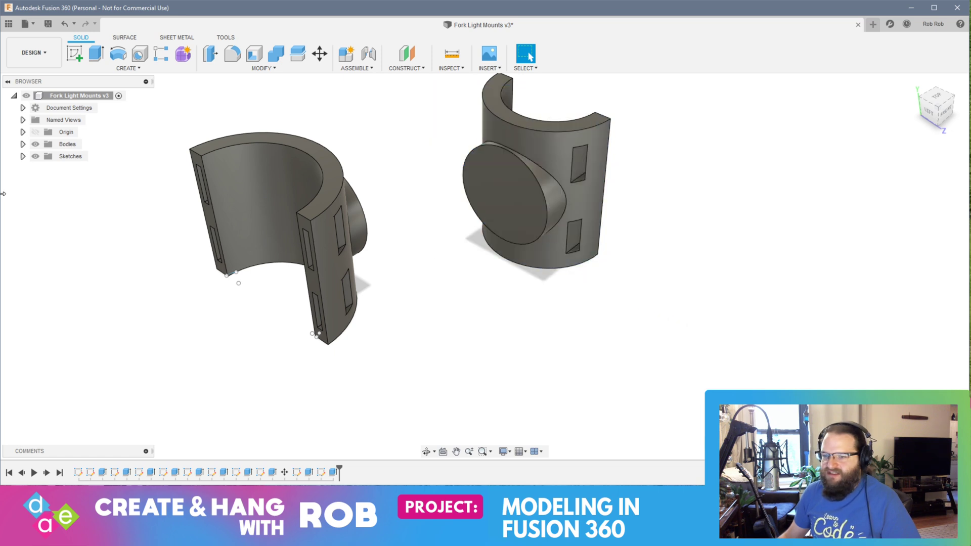
Step: Rotate the second holder body onto its side so its bore runs horizontally, crosswise to the first holder
{"action": "left_click", "coordinate": [23, 144]}
{"action": "left_click", "coordinate": [76, 169]}
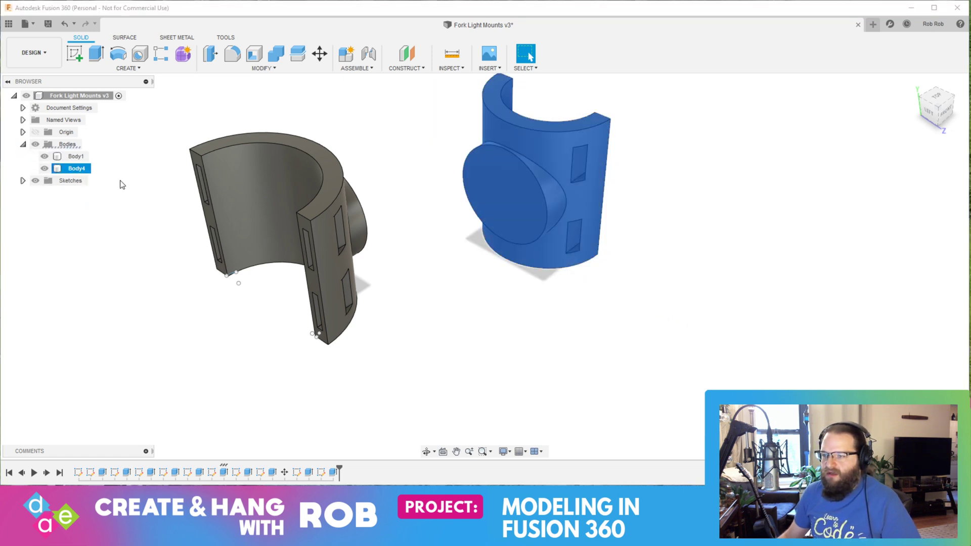
{"action": "left_click", "coordinate": [319, 55]}
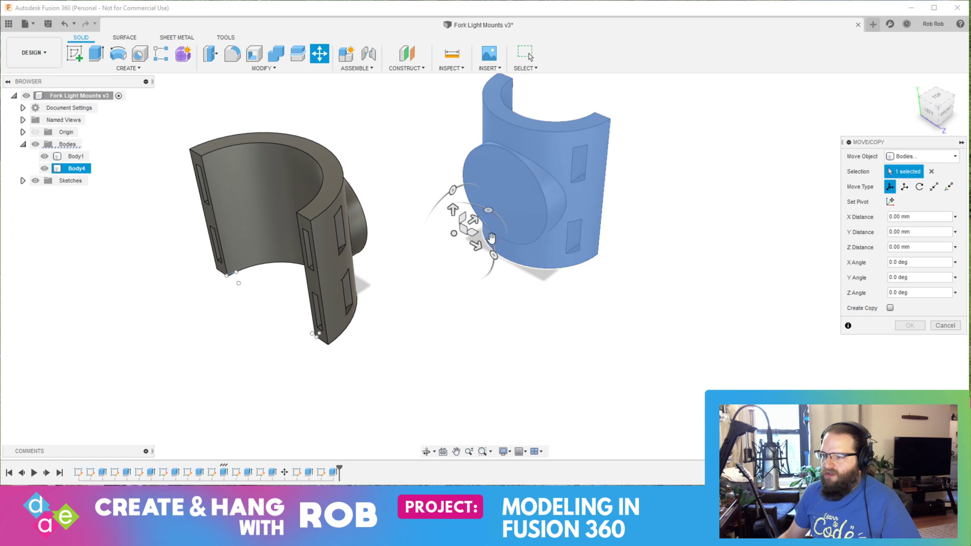
{"action": "left_click_drag", "start_coordinate": [494, 255], "coordinate": [456, 277]}
{"action": "key", "text": "Return"}
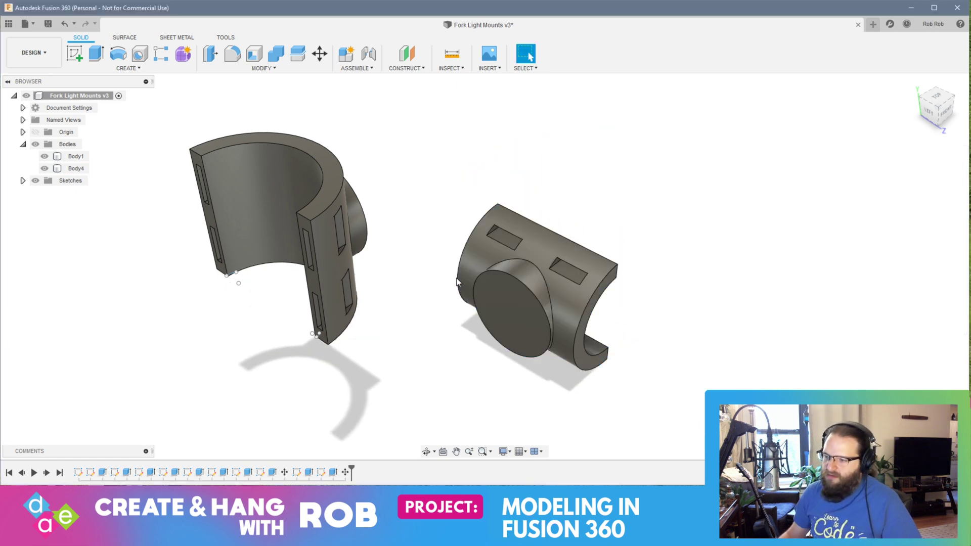
Step: Align the center of the second holder's round boss face with the center of the first holder's boss face
{"action": "middle_click_drag", "start_coordinate": [520, 286], "coordinate": [469, 265], "text": "shift"}
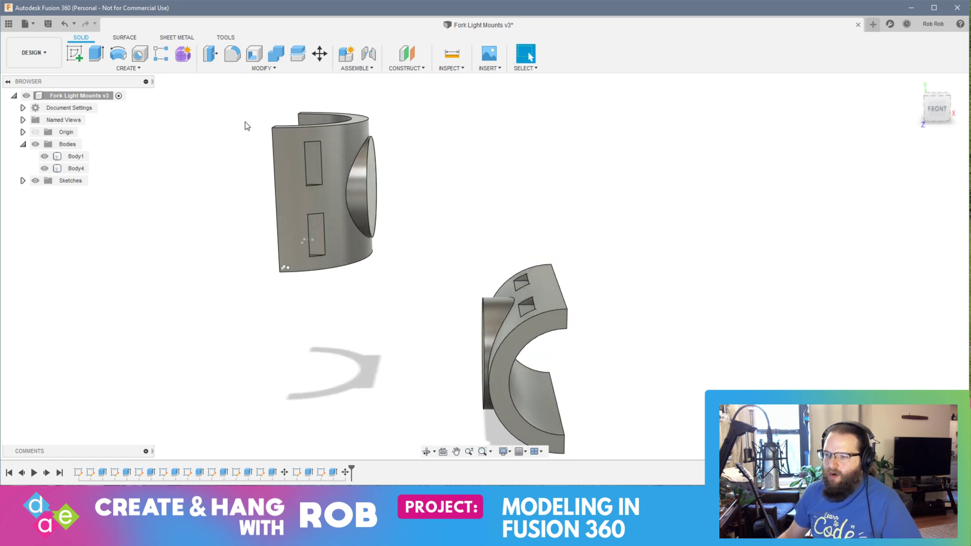
{"action": "left_click", "coordinate": [277, 68]}
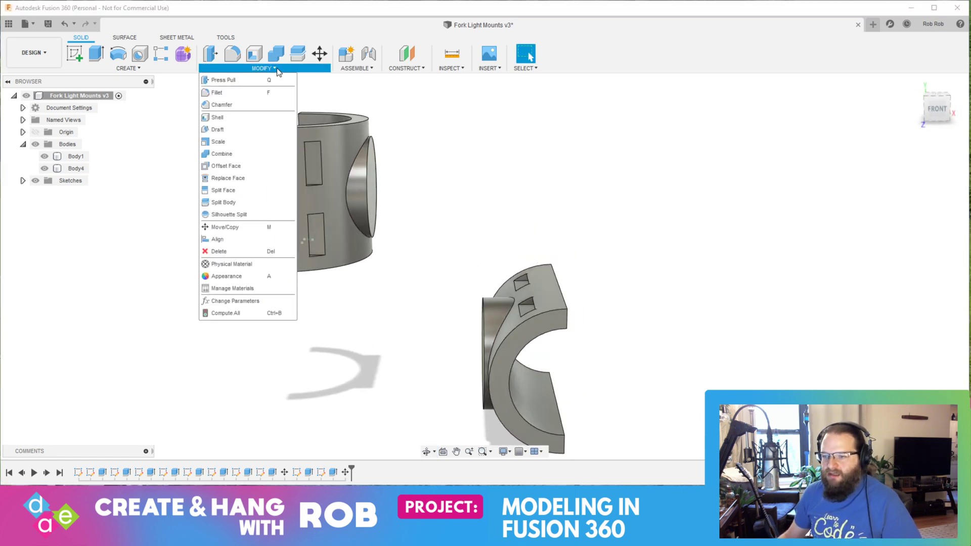
{"action": "left_click", "coordinate": [239, 238]}
{"action": "middle_click_drag", "start_coordinate": [359, 309], "coordinate": [411, 307], "text": "shift"}
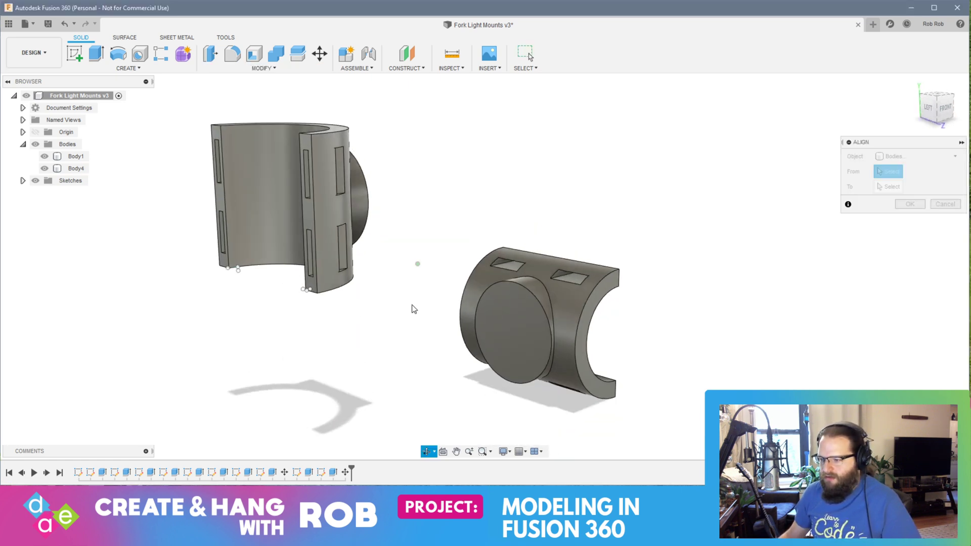
{"action": "left_click", "coordinate": [513, 338]}
{"action": "middle_click_drag", "start_coordinate": [513, 337], "coordinate": [360, 217], "text": "shift"}
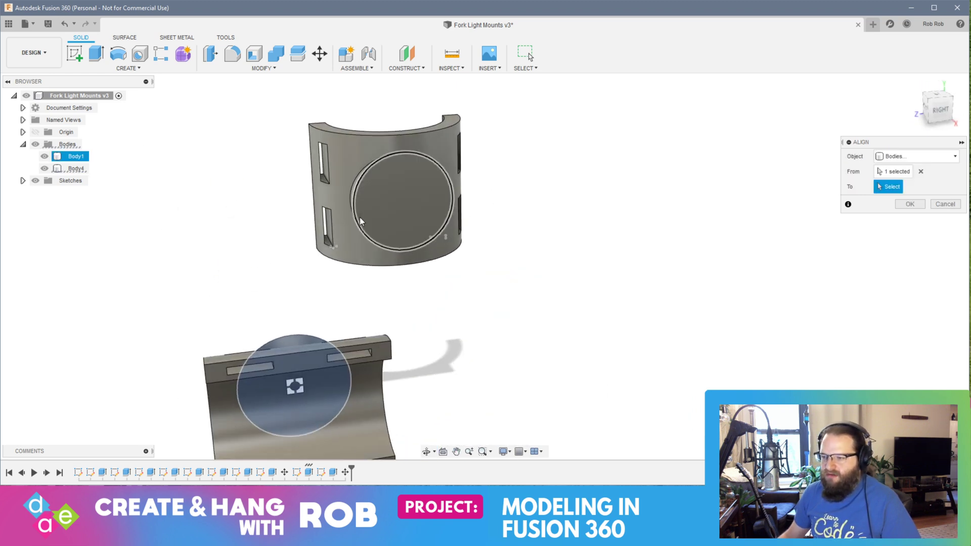
{"action": "left_click", "coordinate": [403, 202]}
{"action": "middle_click_drag", "start_coordinate": [393, 265], "coordinate": [354, 320], "text": "shift"}
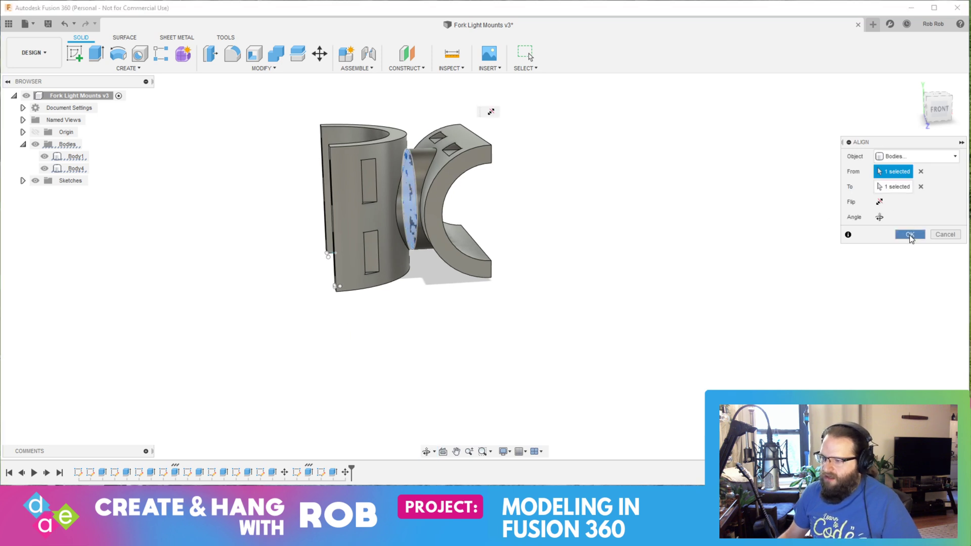
{"action": "left_click", "coordinate": [910, 235]}
Step: Hide the first holder body, leaving the aligned second holder's round boss face exposed
{"action": "middle_click_drag", "start_coordinate": [310, 223], "coordinate": [481, 286], "text": "shift"}
{"action": "left_click", "coordinate": [74, 169]}
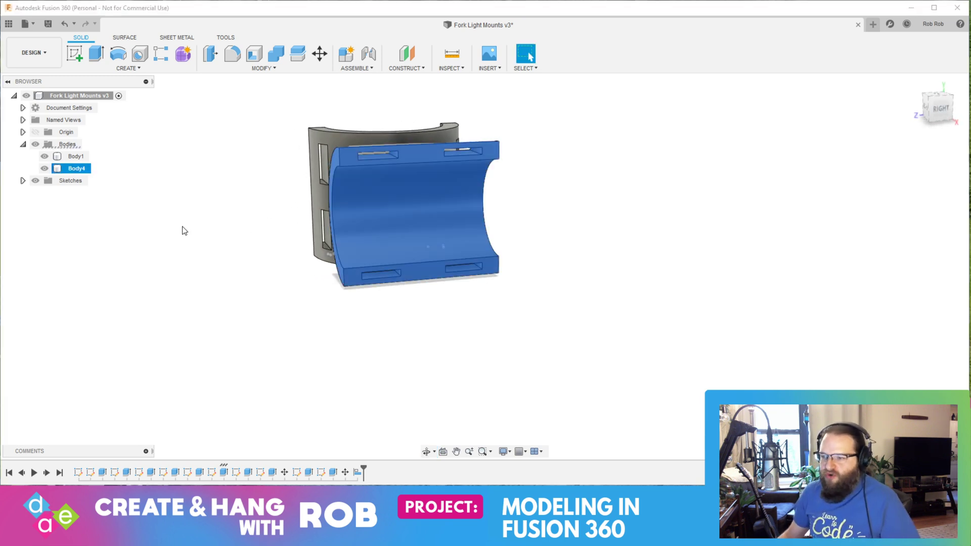
{"action": "middle_click_drag", "start_coordinate": [184, 227], "coordinate": [438, 321], "text": "shift"}
{"action": "left_click", "coordinate": [44, 156]}
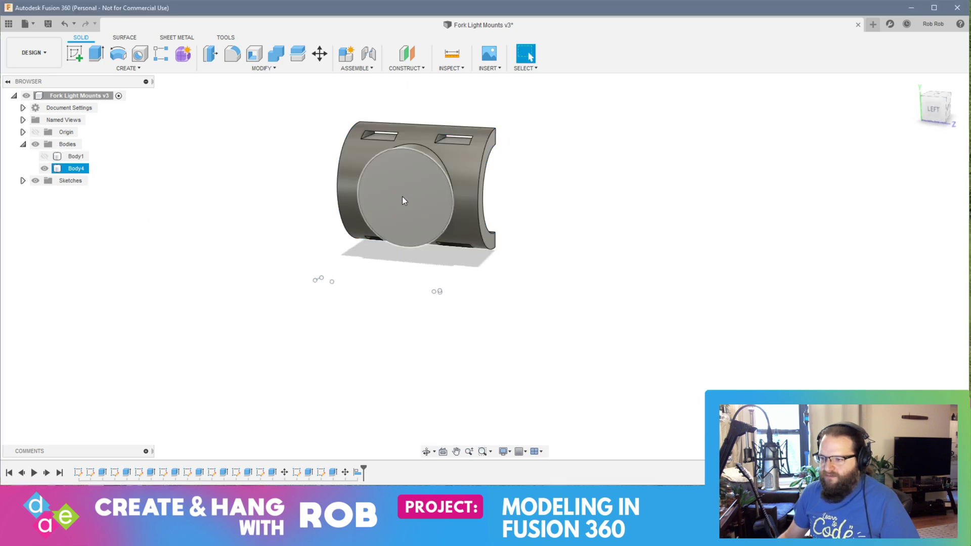
{"action": "left_click", "coordinate": [420, 202]}
{"action": "key", "text": "m"}
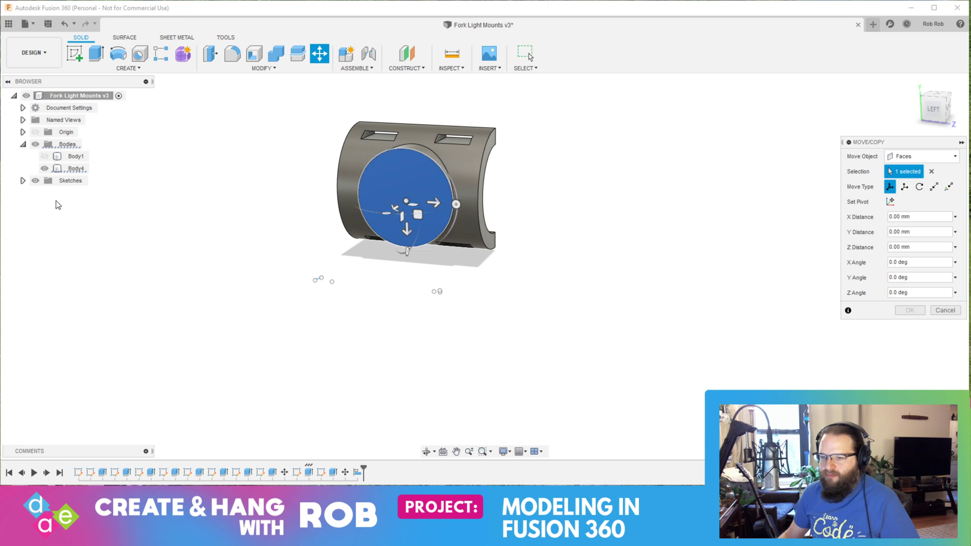
{"action": "left_click", "coordinate": [45, 156]}
{"action": "middle_click_drag", "start_coordinate": [415, 283], "coordinate": [480, 264], "text": "shift"}
{"action": "left_click_drag", "start_coordinate": [444, 217], "coordinate": [442, 202]}
{"action": "key", "text": "Escape"}
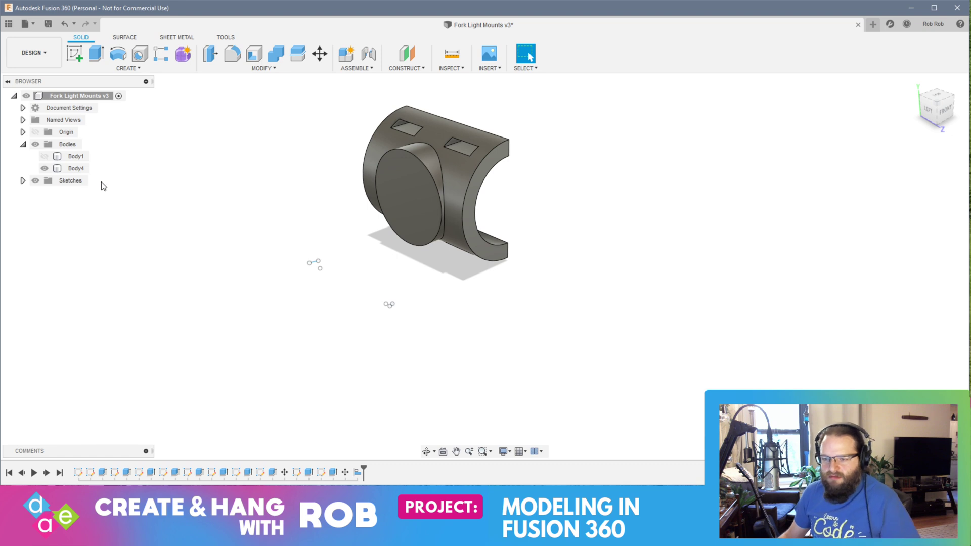
{"action": "left_click", "coordinate": [393, 191]}
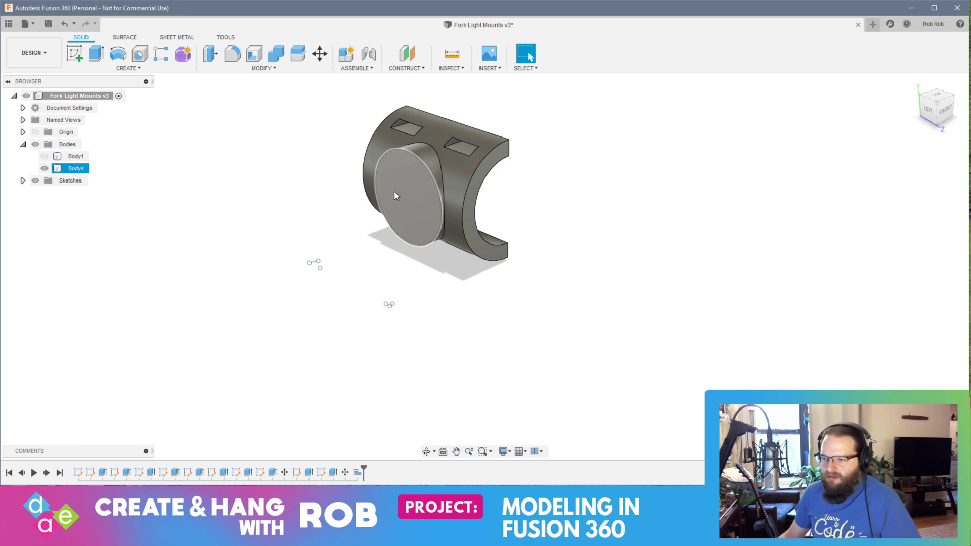
{"action": "left_click", "coordinate": [77, 169]}
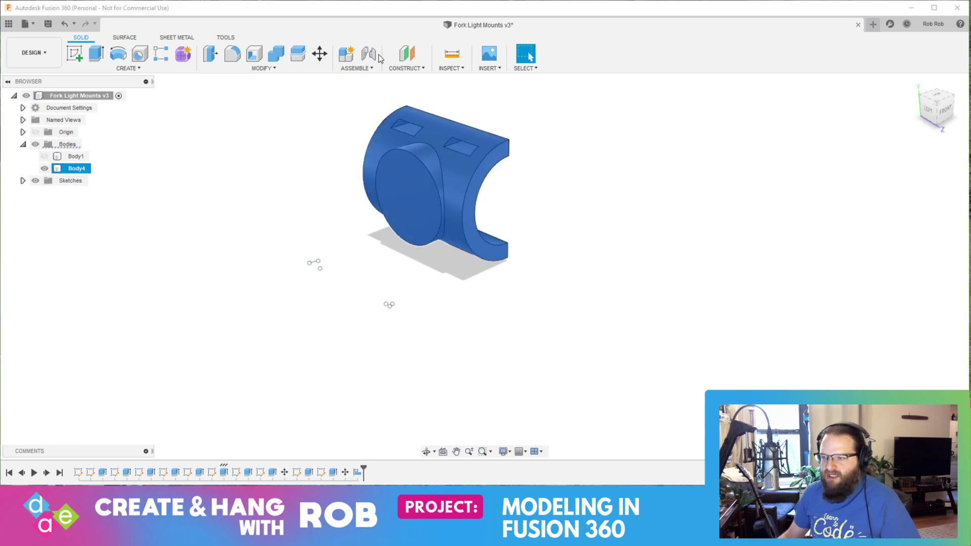
{"action": "left_click", "coordinate": [320, 53]}
{"action": "middle_click_drag", "start_coordinate": [445, 284], "coordinate": [473, 267], "text": "shift"}
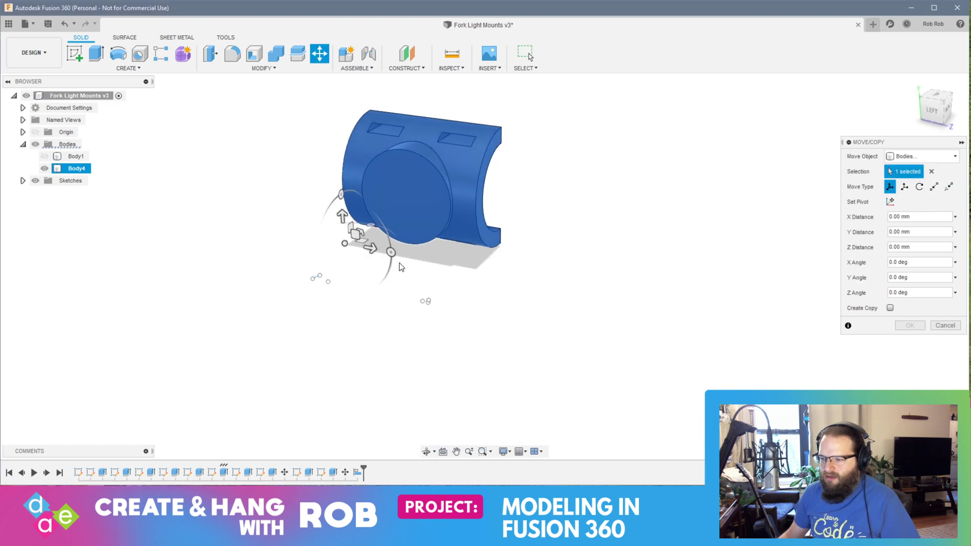
{"action": "left_click", "coordinate": [391, 253]}
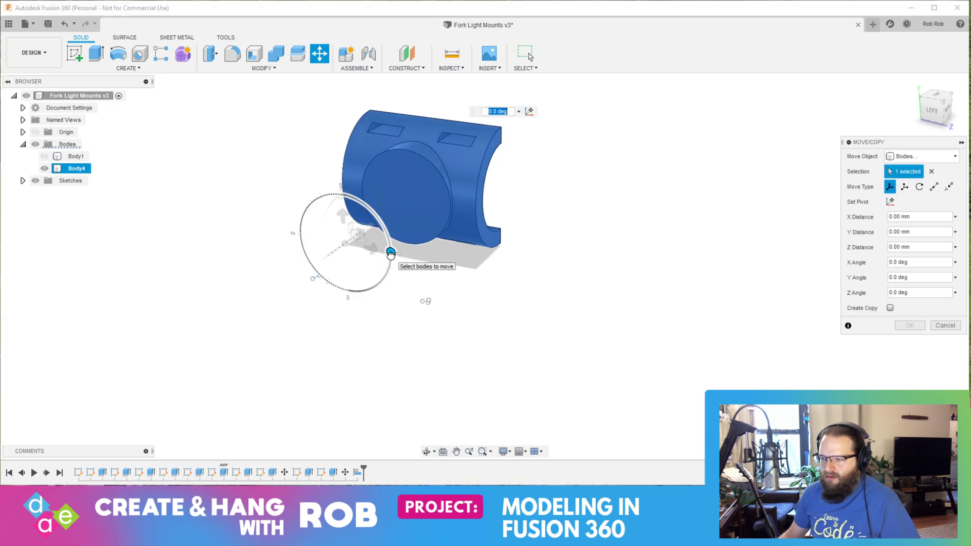
{"action": "key", "text": "Escape"}
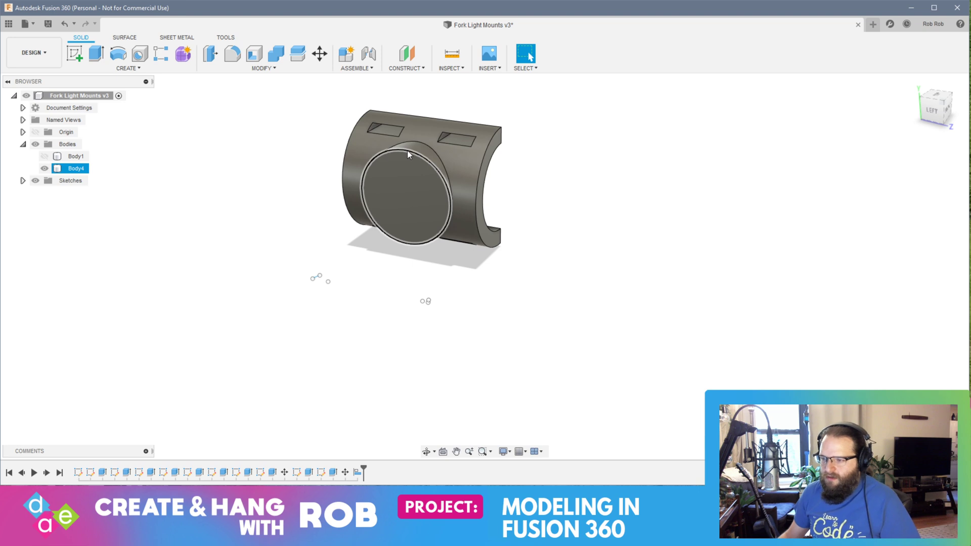
Step: Rotate the second holder body 20 degrees in the plane of its round boss face, and show the first holder body again
{"action": "key", "text": "m"}
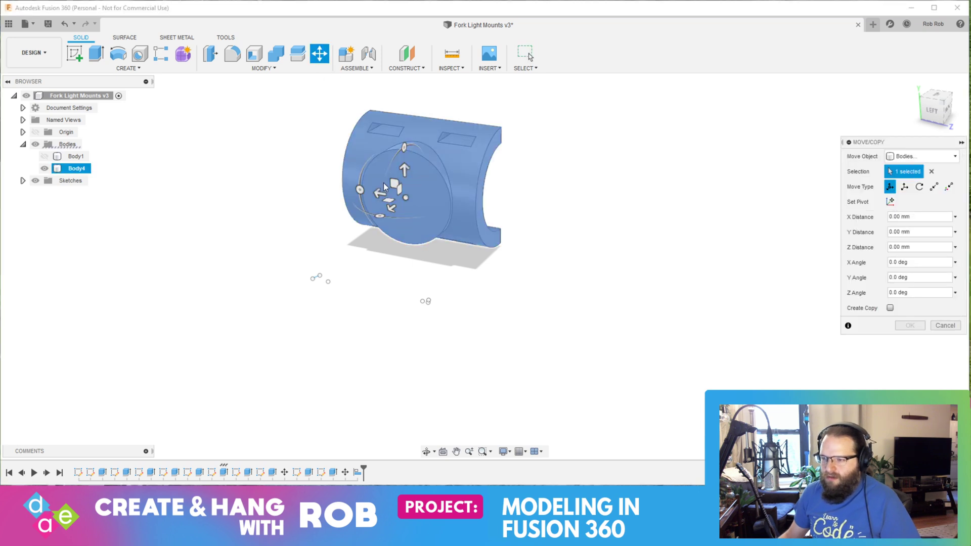
{"action": "left_click_drag", "start_coordinate": [359, 189], "coordinate": [359, 211]}
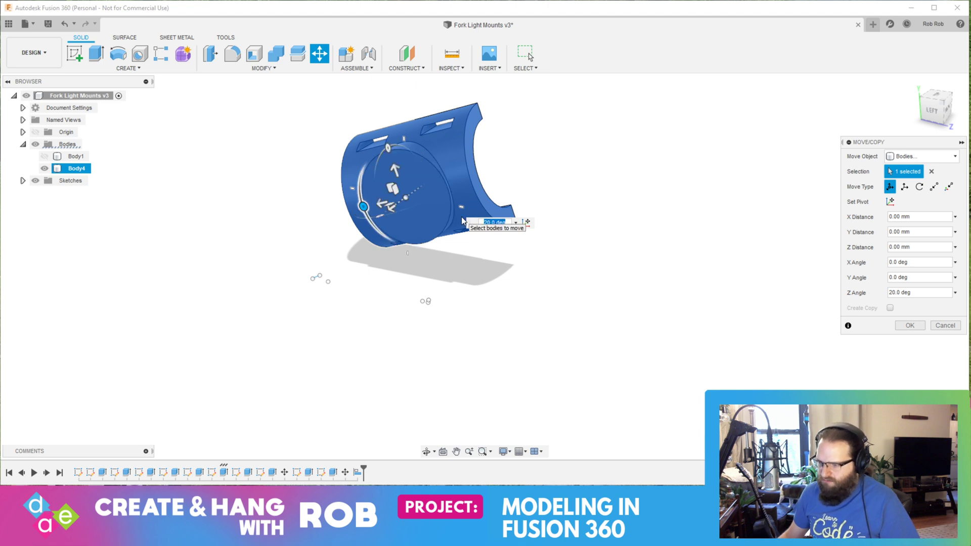
{"action": "key", "text": "Return"}
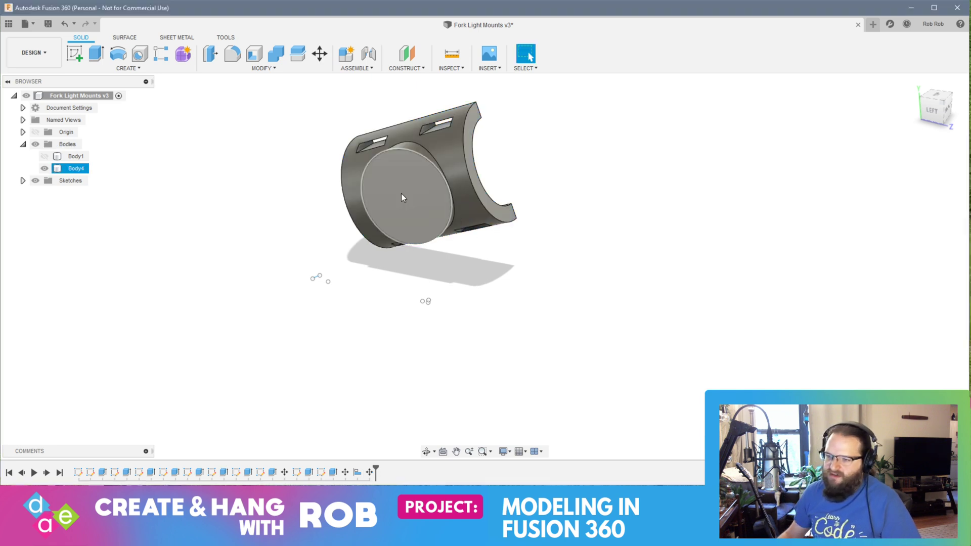
{"action": "left_click", "coordinate": [44, 156]}
{"action": "middle_click_drag", "start_coordinate": [542, 253], "coordinate": [410, 282], "text": "shift"}
Step: Save a new version of the design with the version description "Separate Pieces"
{"action": "key", "text": "ctrl+s"}
{"action": "key", "text": "ctrl+a"}
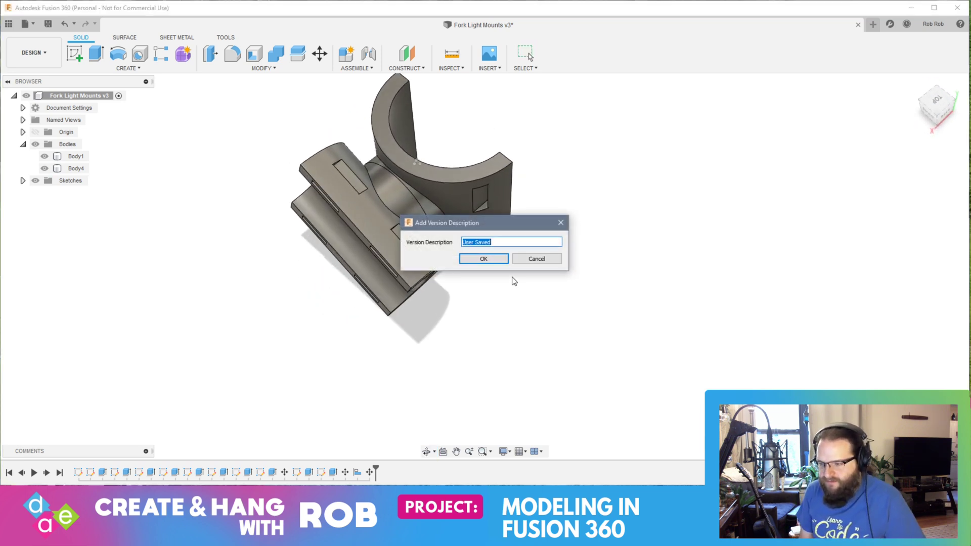
{"action": "type", "text": "Separate Pie"}
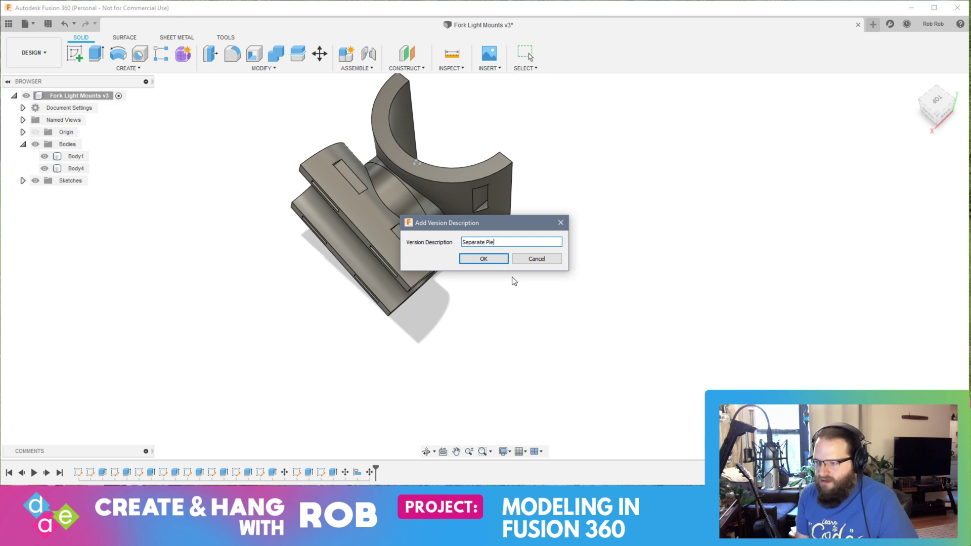
{"action": "type", "text": "ces"}
{"action": "key", "text": "Return"}
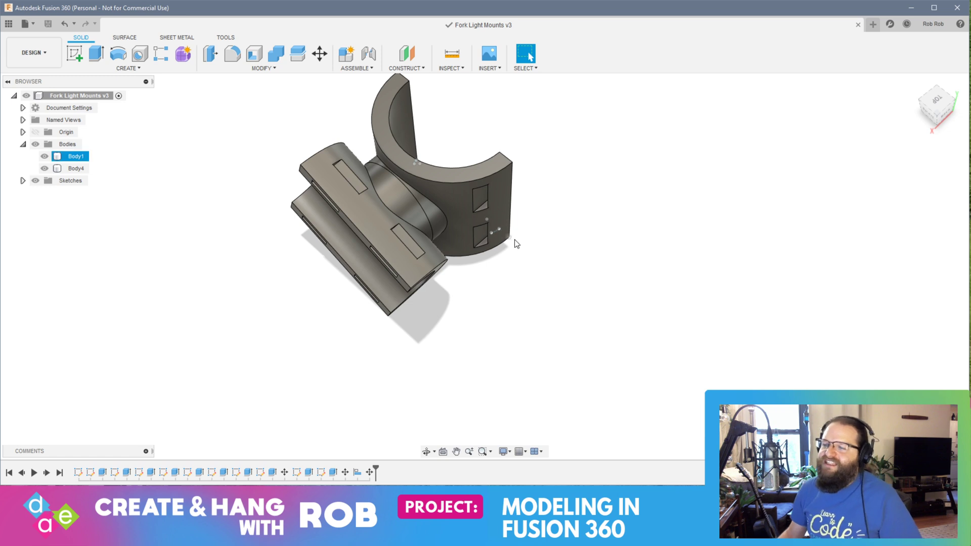
{"action": "middle_click_drag", "start_coordinate": [513, 279], "coordinate": [606, 245]}
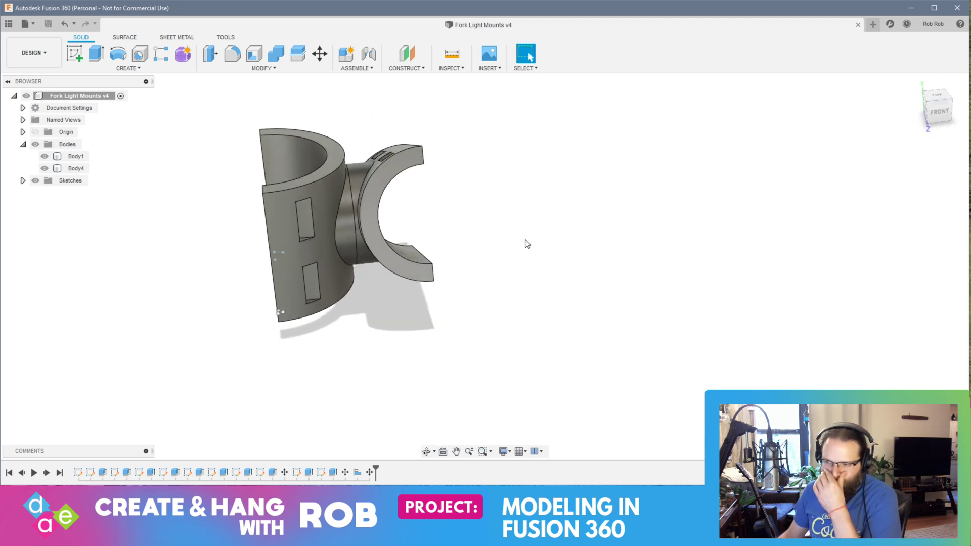
{"action": "middle_click_drag", "start_coordinate": [551, 246], "coordinate": [559, 246], "text": "shift"}
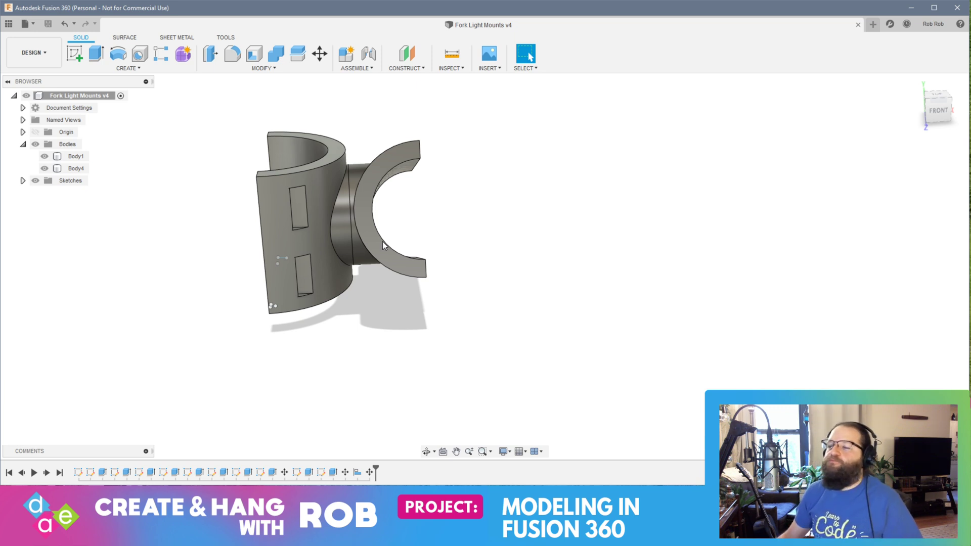
{"action": "left_click_drag", "start_coordinate": [185, 101], "coordinate": [514, 380]}
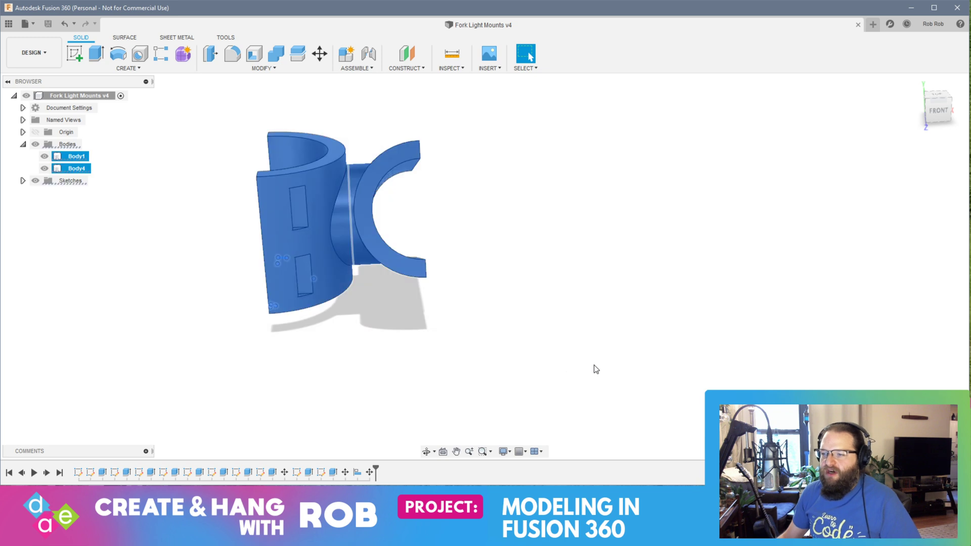
{"action": "left_click", "coordinate": [596, 368]}
Step: Copy the Fork Light Mounts design into the MTB Projects project
{"action": "left_click", "coordinate": [8, 25]}
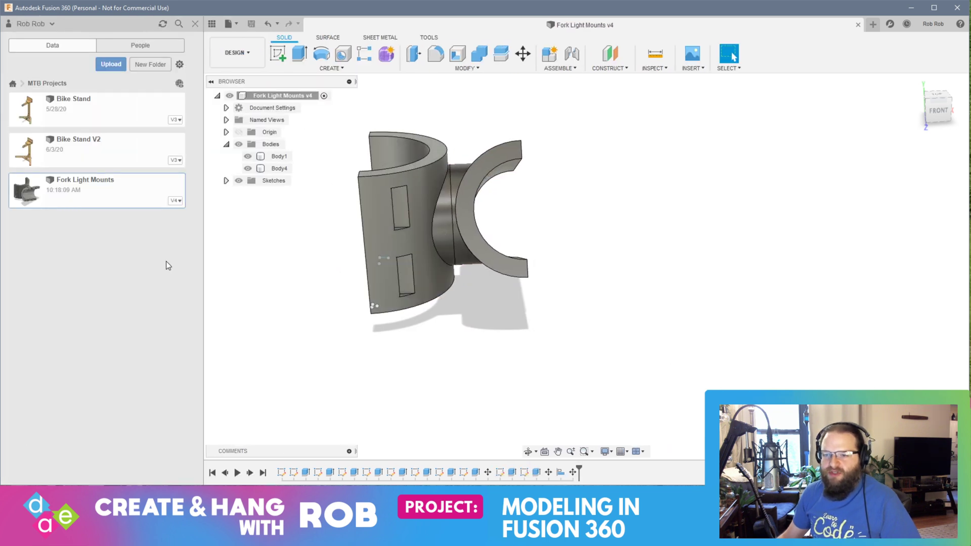
{"action": "left_click", "coordinate": [181, 209]}
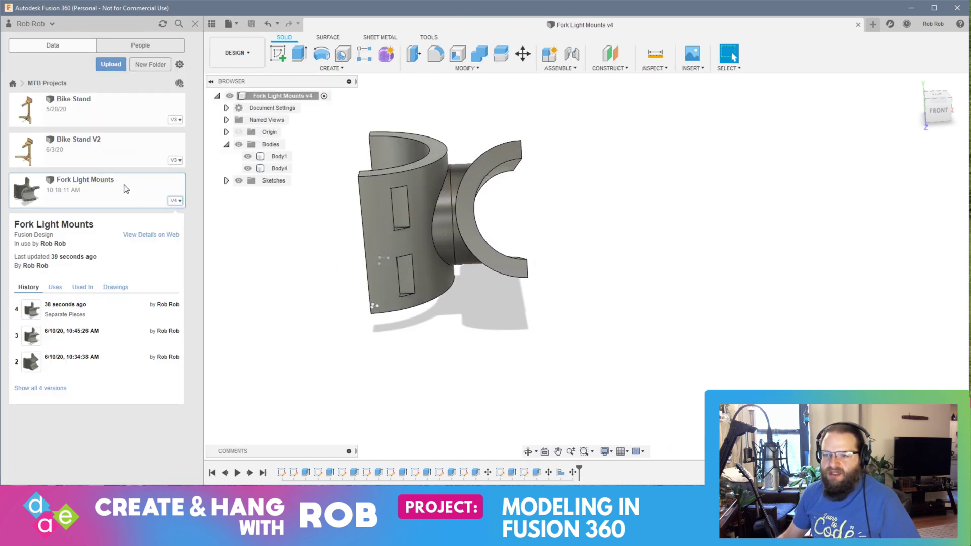
{"action": "right_click", "coordinate": [105, 184]}
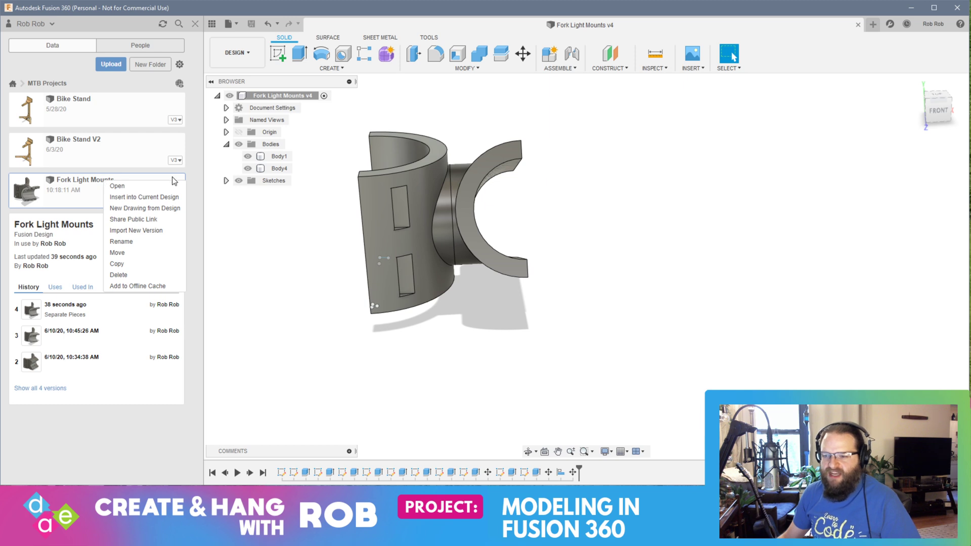
{"action": "left_click", "coordinate": [200, 198]}
{"action": "left_click", "coordinate": [131, 192]}
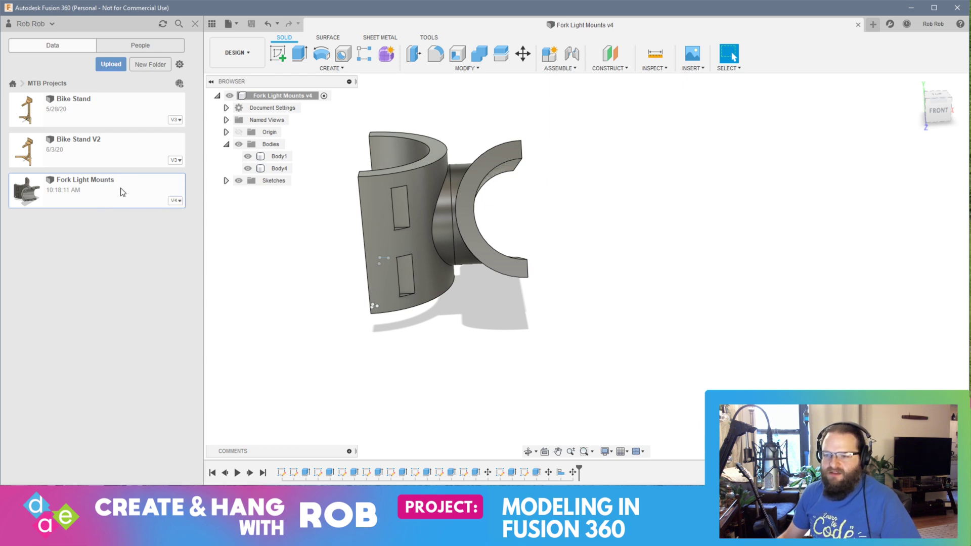
{"action": "right_click", "coordinate": [122, 192]}
{"action": "left_click", "coordinate": [153, 269]}
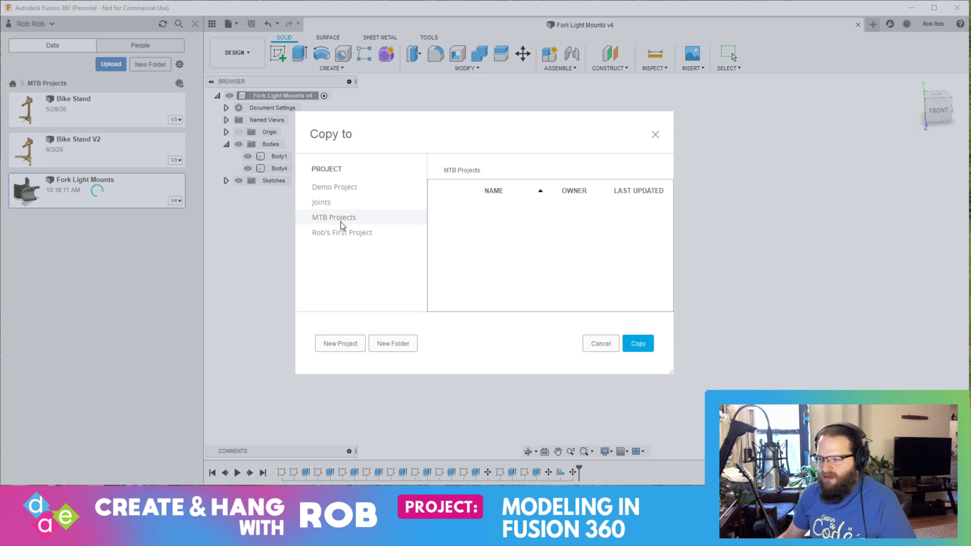
{"action": "left_click", "coordinate": [640, 347]}
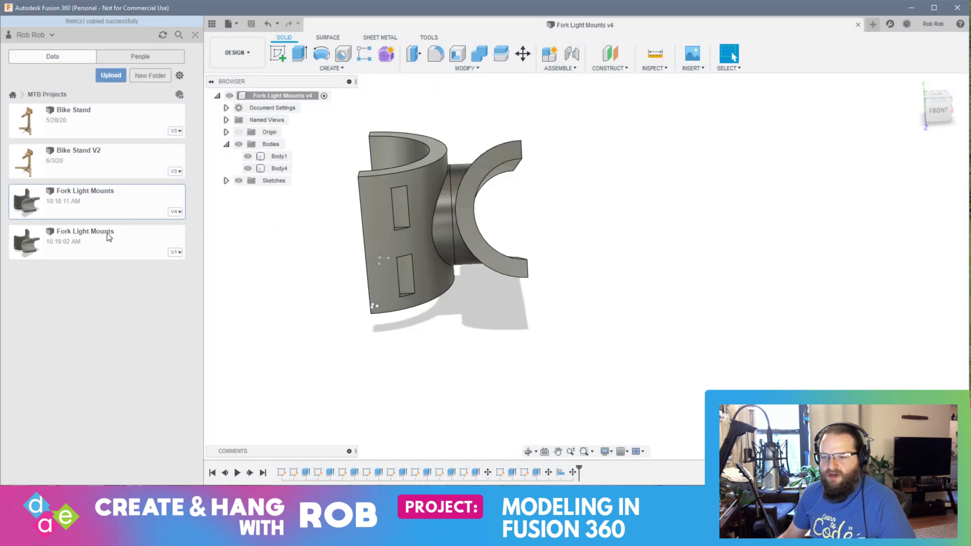
Step: Try to rename the copied design by adding "Adjust" to the end of its name, Fork Light Mounts
{"action": "left_click", "coordinate": [121, 242]}
{"action": "right_click", "coordinate": [111, 238]}
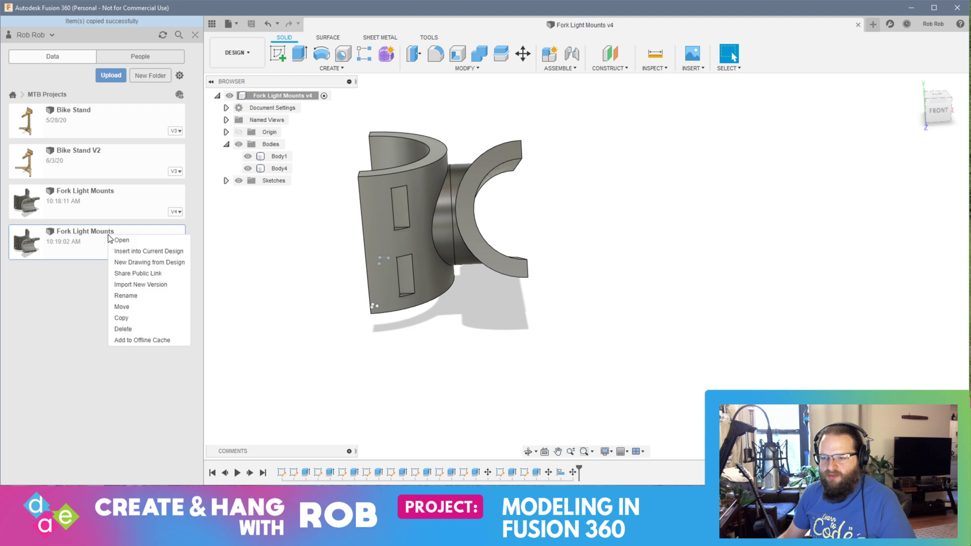
{"action": "left_click", "coordinate": [142, 302]}
{"action": "left_click", "coordinate": [122, 234]}
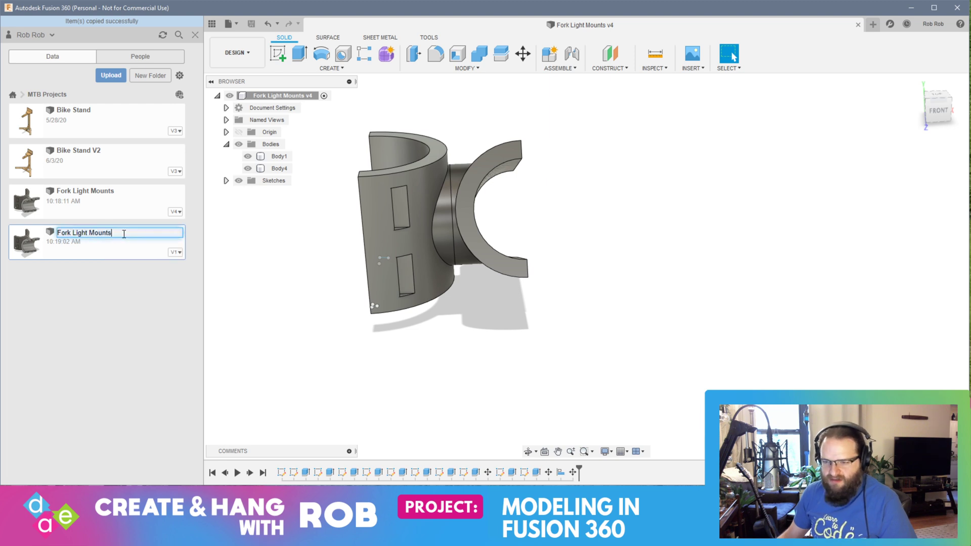
{"action": "type", "text": "Adjustable"}
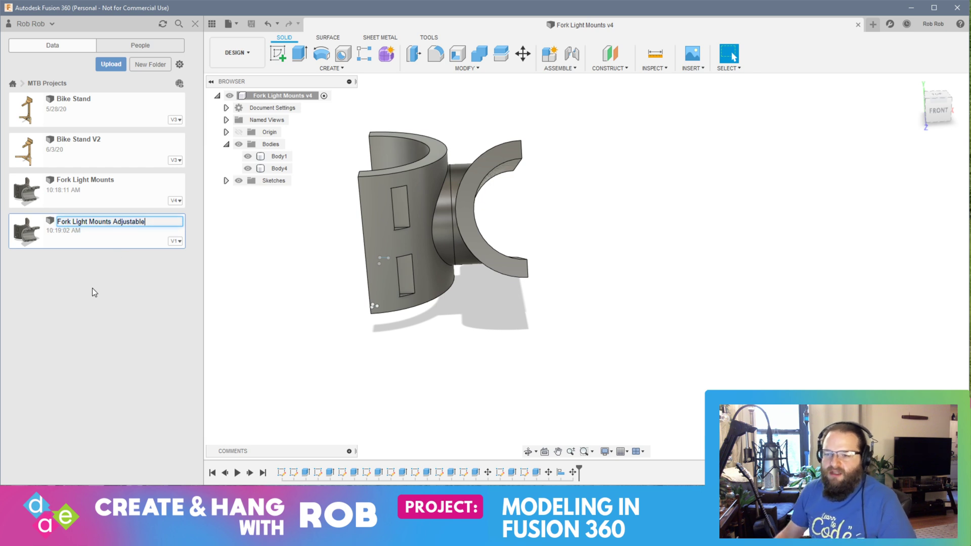
{"action": "key", "text": "Return"}
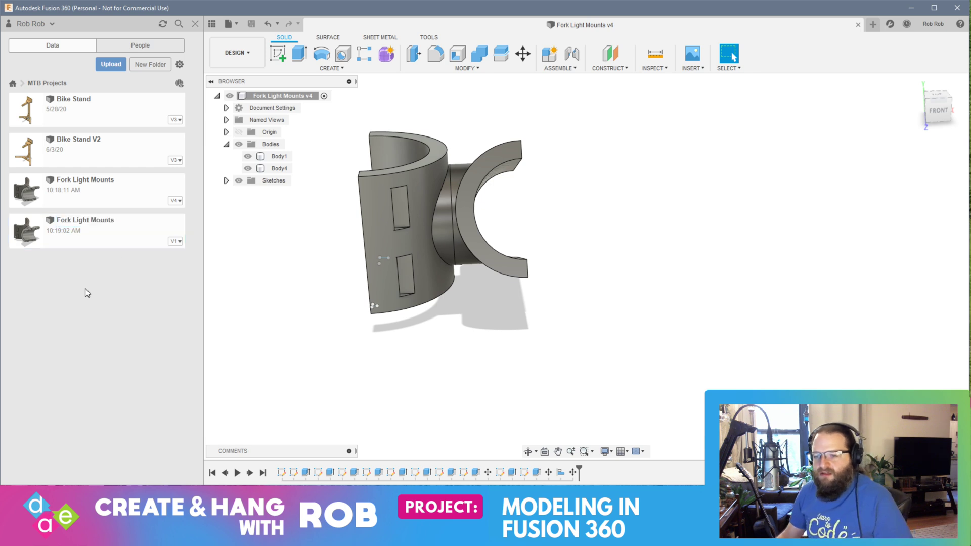
Step: Rename the copied design as Fork Light Mounts Adjustable and return to the full modeling view
{"action": "right_click", "coordinate": [125, 234]}
{"action": "left_click", "coordinate": [156, 293]}
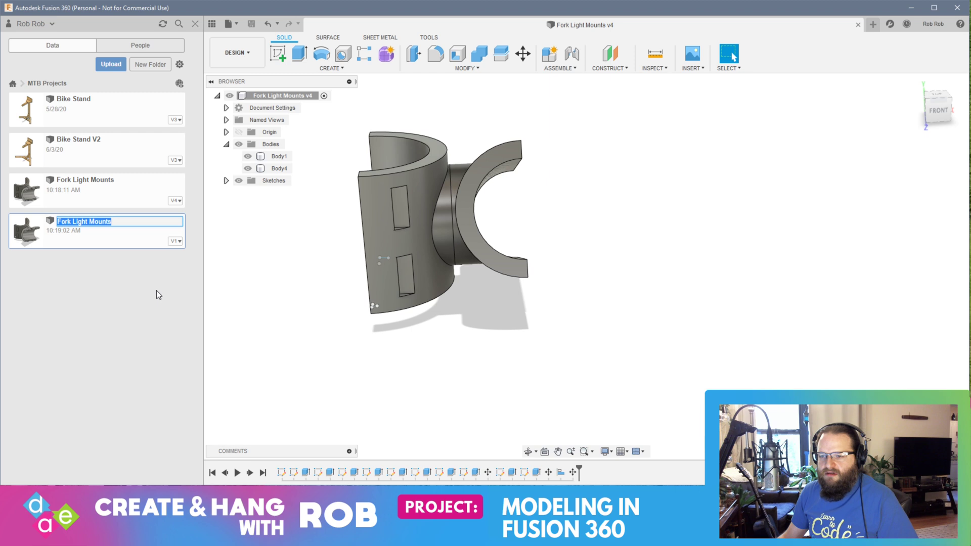
{"action": "left_click", "coordinate": [143, 223]}
{"action": "type", "text": "A"}
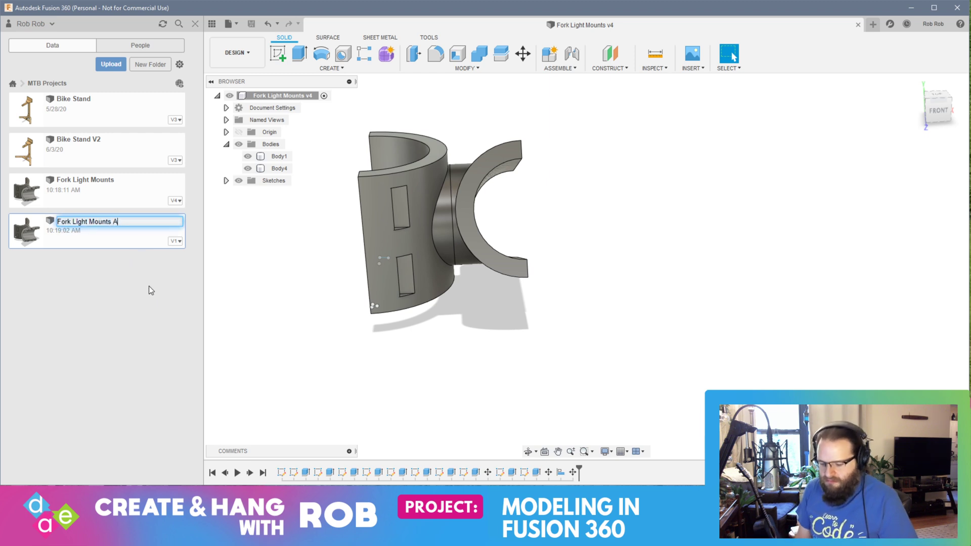
{"action": "type", "text": "djustable"}
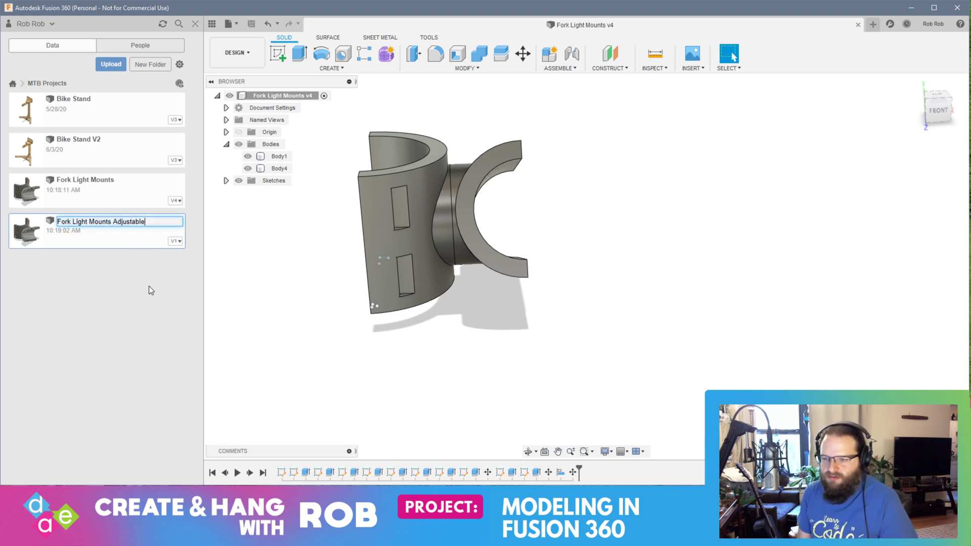
{"action": "key", "text": "Return"}
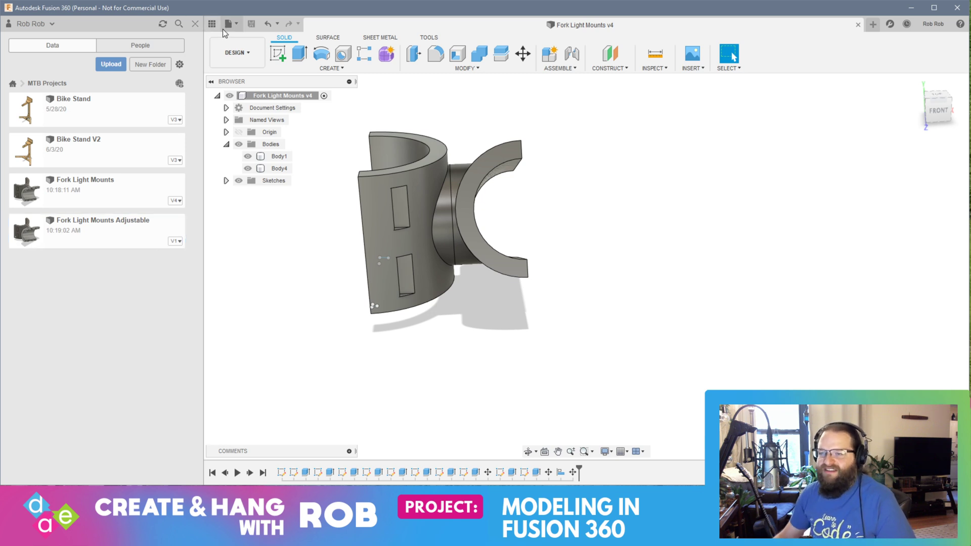
{"action": "left_click", "coordinate": [194, 25]}
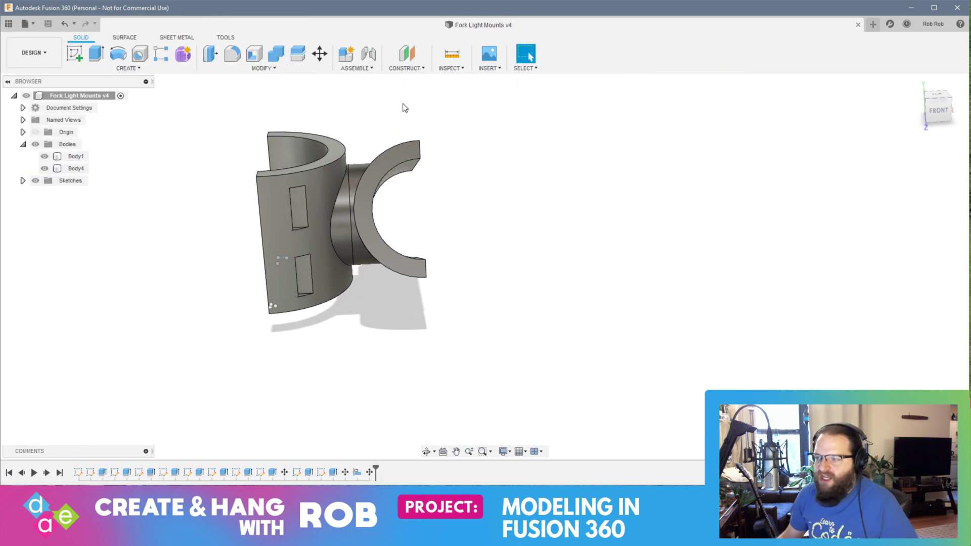
Step: Combine the two holder bodies into a single body with the Join operation
{"action": "left_click_drag", "start_coordinate": [200, 113], "coordinate": [550, 417]}
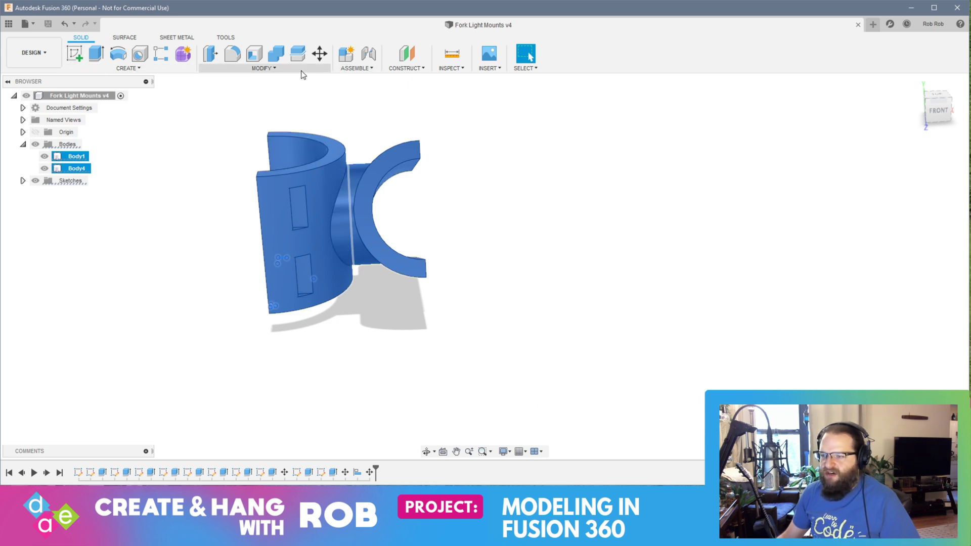
{"action": "left_click", "coordinate": [262, 67]}
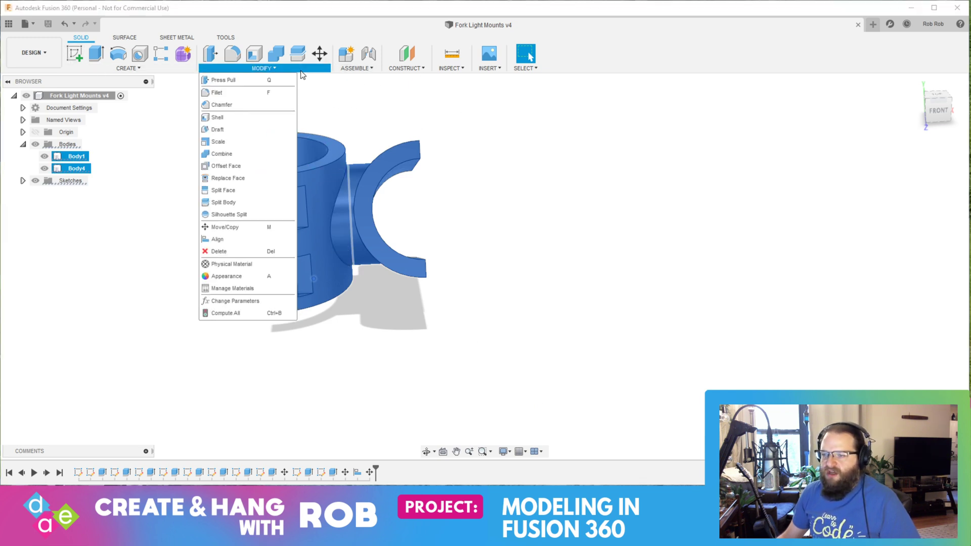
{"action": "left_click", "coordinate": [276, 53]}
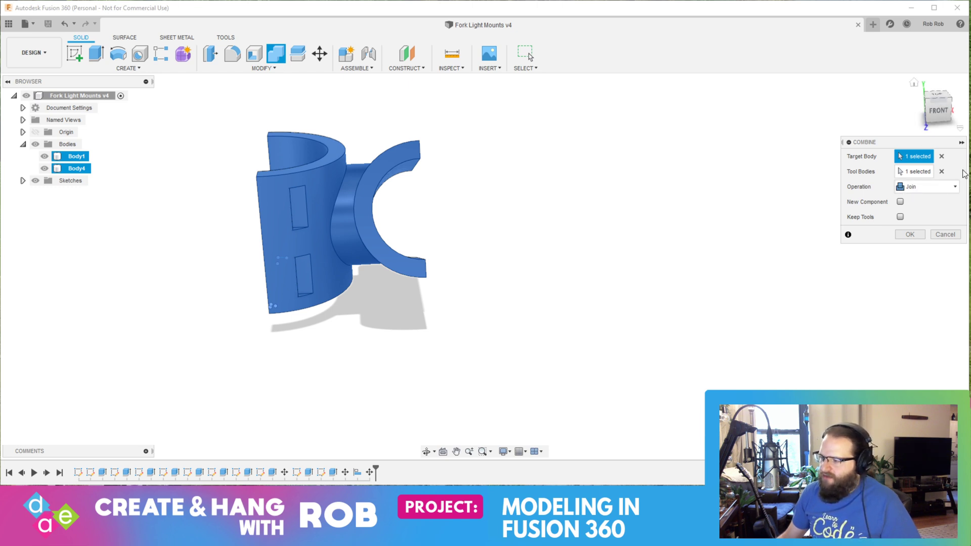
{"action": "left_click", "coordinate": [910, 235]}
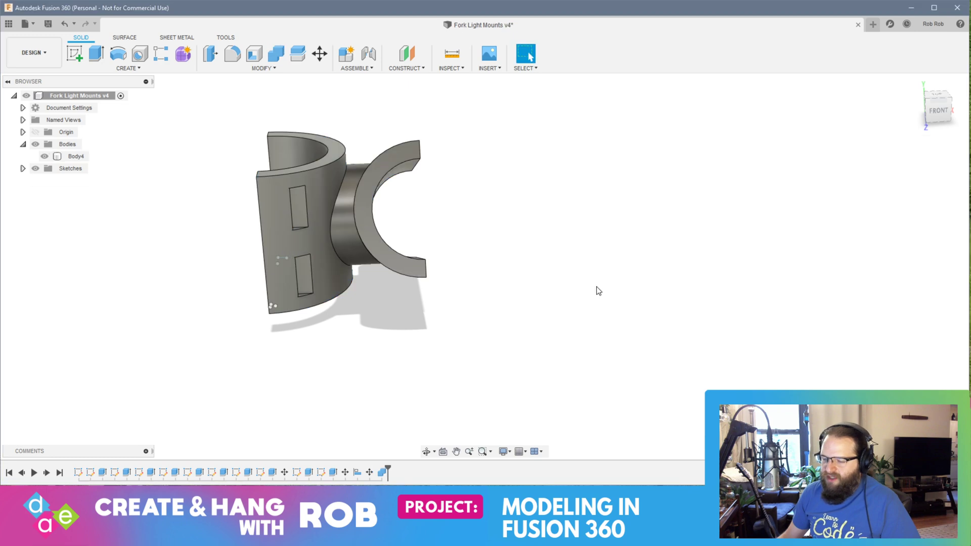
Step: Select the combined mount body and check that both holders belong to one piece
{"action": "middle_click_drag", "start_coordinate": [364, 212], "coordinate": [308, 207], "text": "shift"}
{"action": "middle_click_drag", "start_coordinate": [291, 278], "coordinate": [465, 288], "text": "shift"}
{"action": "left_click_drag", "start_coordinate": [183, 131], "coordinate": [663, 392]}
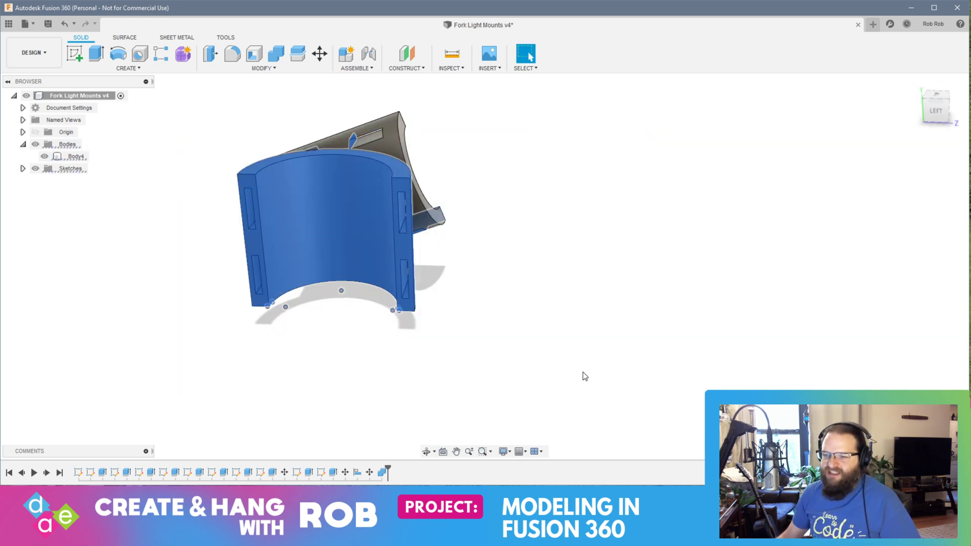
{"action": "left_click", "coordinate": [69, 157]}
{"action": "middle_click_drag", "start_coordinate": [273, 259], "coordinate": [481, 302], "text": "shift"}
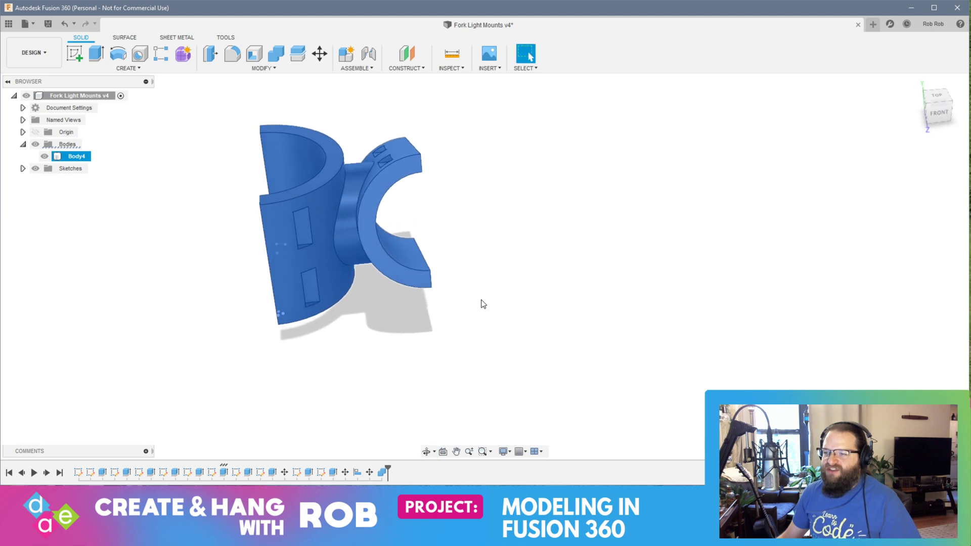
Step: Try rotating the combined mount body 20 degrees about the X axis, and undo the rotation
{"action": "left_click", "coordinate": [320, 53]}
{"action": "middle_click_drag", "start_coordinate": [344, 350], "coordinate": [377, 339], "text": "shift"}
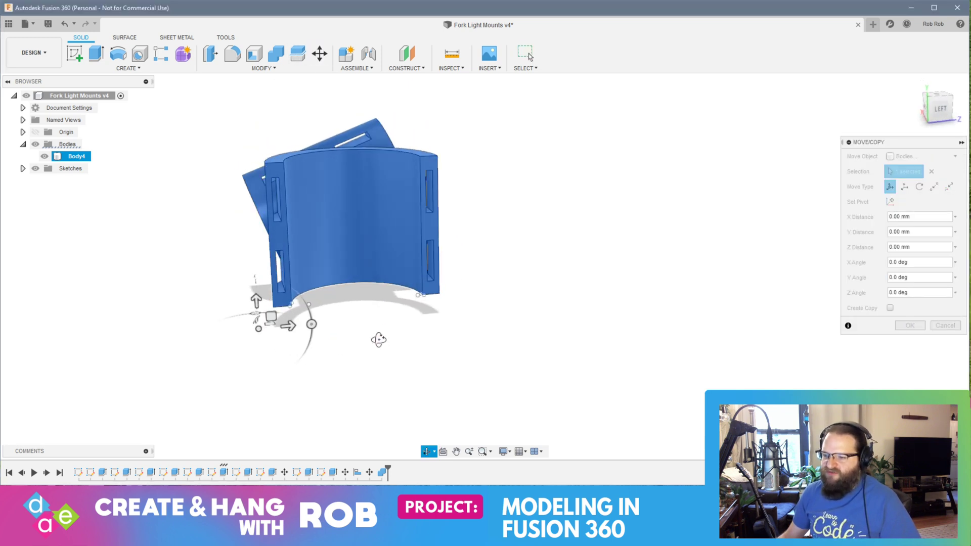
{"action": "left_click", "coordinate": [312, 325]}
{"action": "left_click_drag", "start_coordinate": [312, 324], "coordinate": [309, 341]}
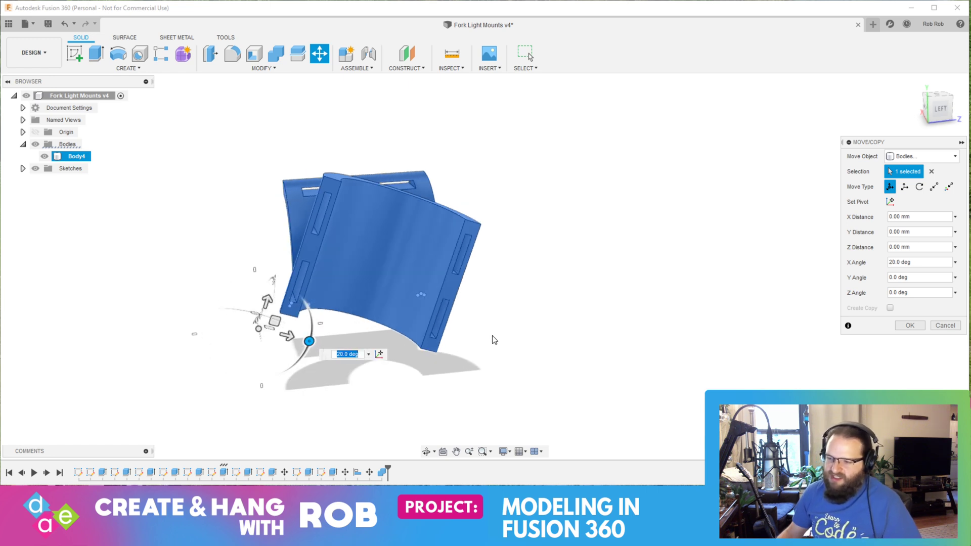
{"action": "key", "text": "Return"}
{"action": "middle_click_drag", "start_coordinate": [494, 340], "coordinate": [384, 213], "text": "shift"}
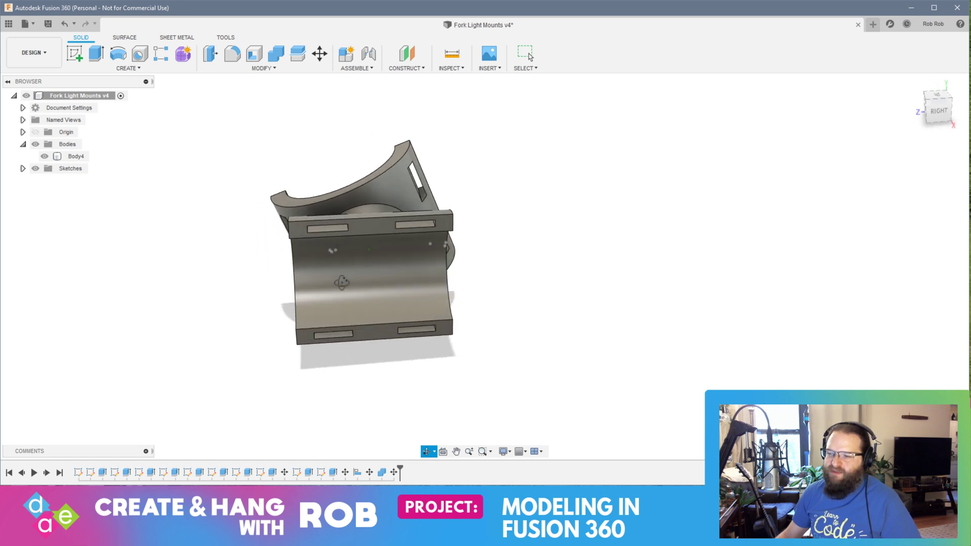
{"action": "middle_click_drag", "start_coordinate": [339, 191], "coordinate": [356, 324], "text": "shift"}
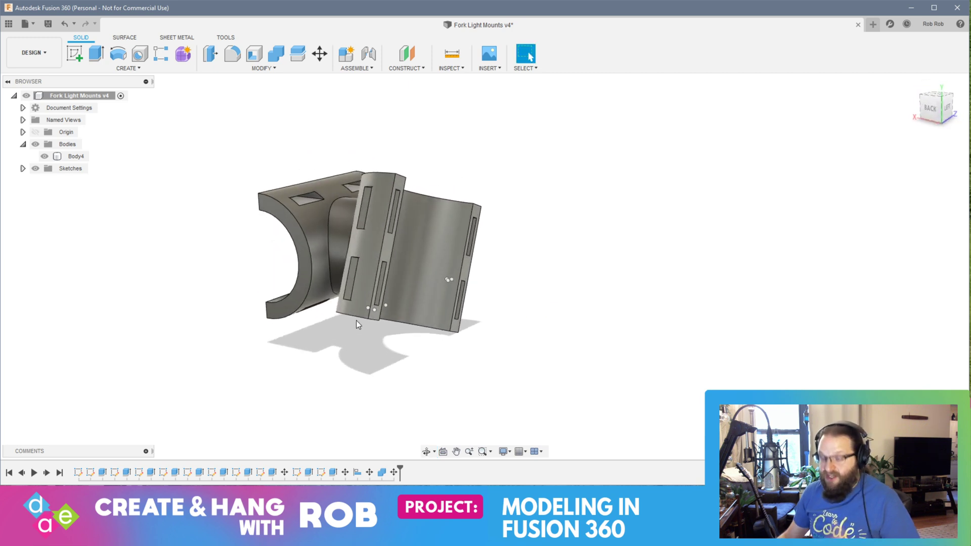
{"action": "key", "text": "ctrl+z"}
Step: Save the Fork Light Mounts design with the two holders joined as a new version
{"action": "middle_click_drag", "start_coordinate": [375, 319], "coordinate": [446, 340], "text": "shift"}
{"action": "key", "text": "ctrl+s"}
{"action": "key", "text": "Return"}
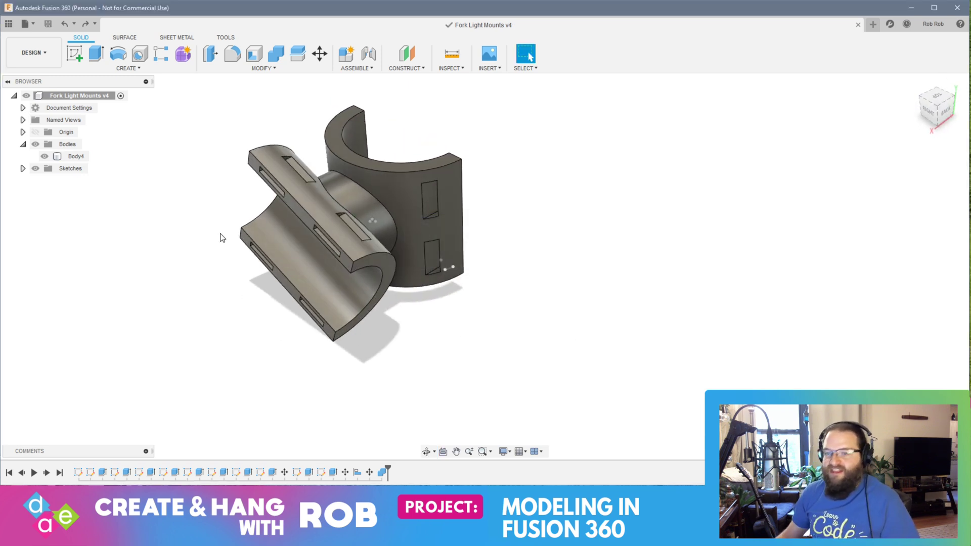
Step: Open the Fork Light Mounts Adjustable design from the project files and return to the full modeling view
{"action": "left_click", "coordinate": [9, 24]}
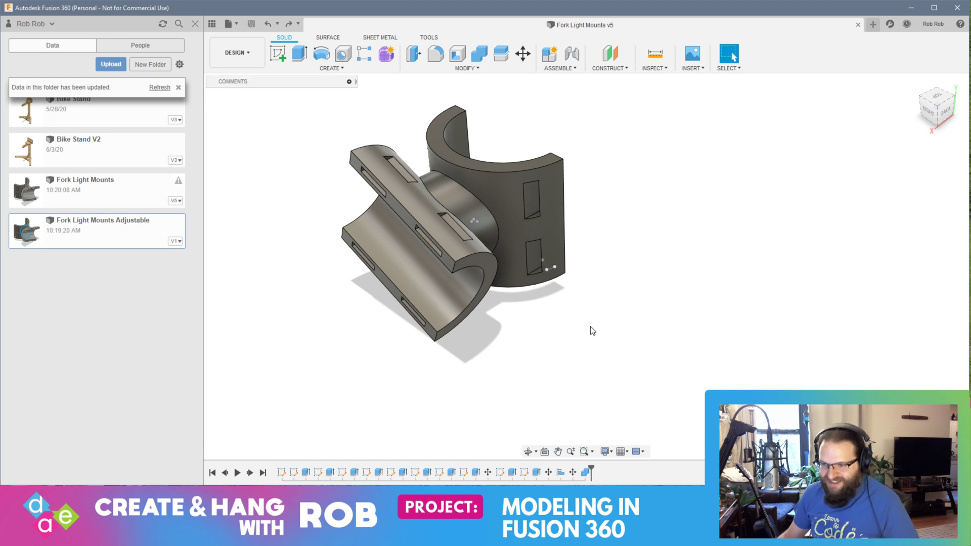
{"action": "middle_click_drag", "start_coordinate": [478, 299], "coordinate": [556, 303], "text": "shift"}
{"action": "left_click", "coordinate": [733, 57]}
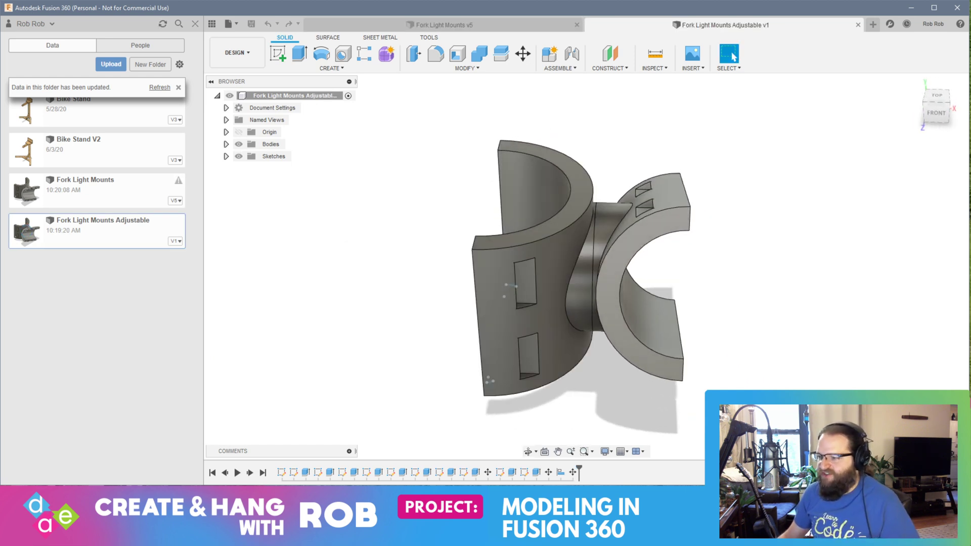
{"action": "left_click", "coordinate": [211, 26]}
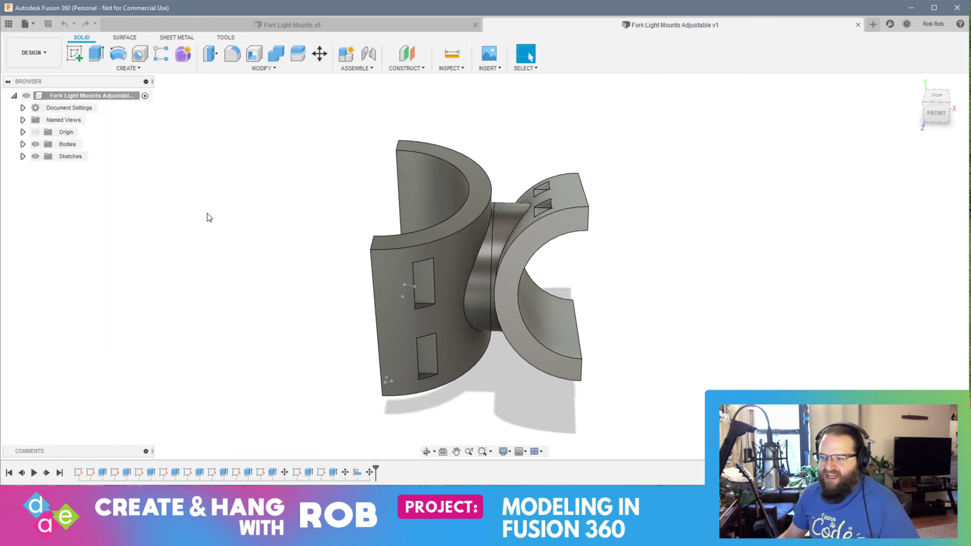
Step: Move the crosswise holder, Body4, straight away from the upright holder along the boss axis, leaving a wide gap between their bosses
{"action": "middle_click_drag", "start_coordinate": [206, 218], "coordinate": [142, 215], "text": "shift"}
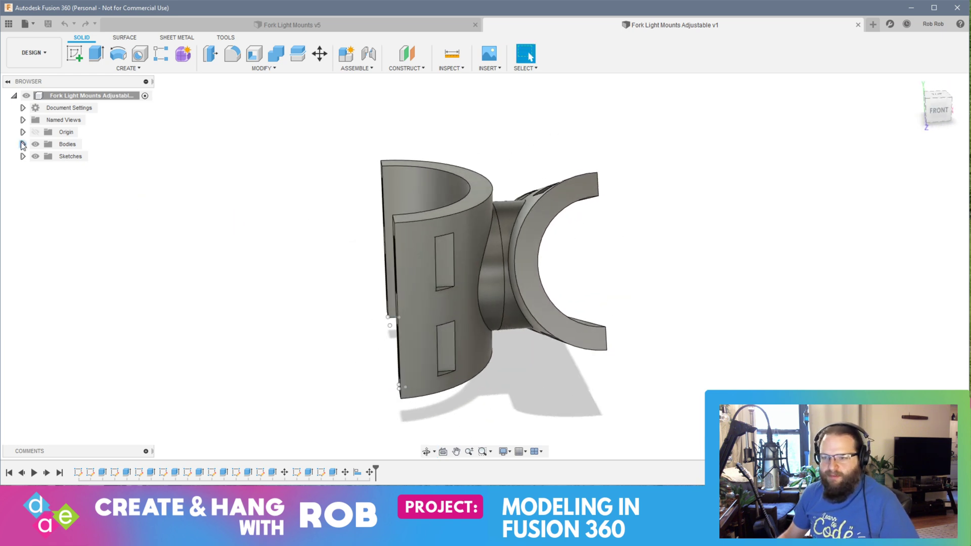
{"action": "left_click", "coordinate": [23, 144]}
{"action": "left_click", "coordinate": [76, 168]}
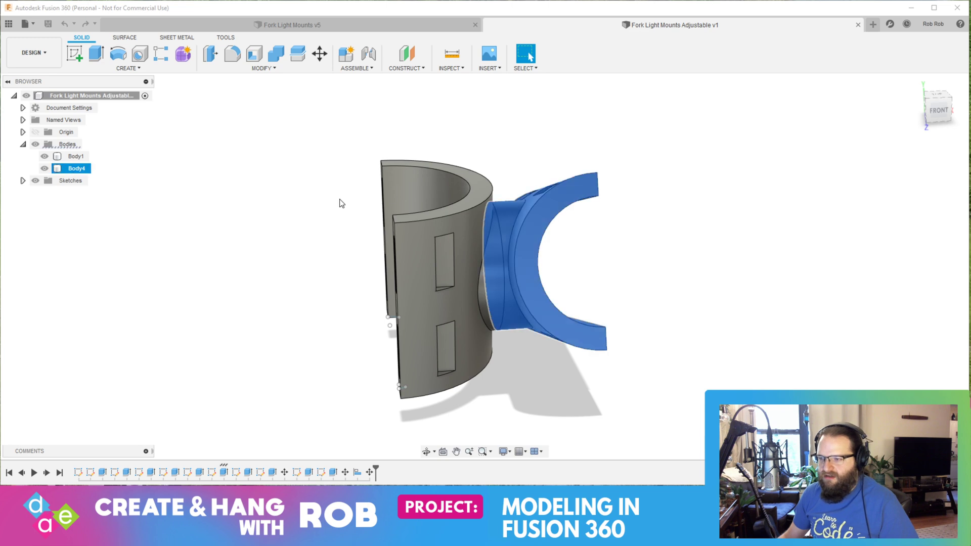
{"action": "left_click", "coordinate": [320, 53]}
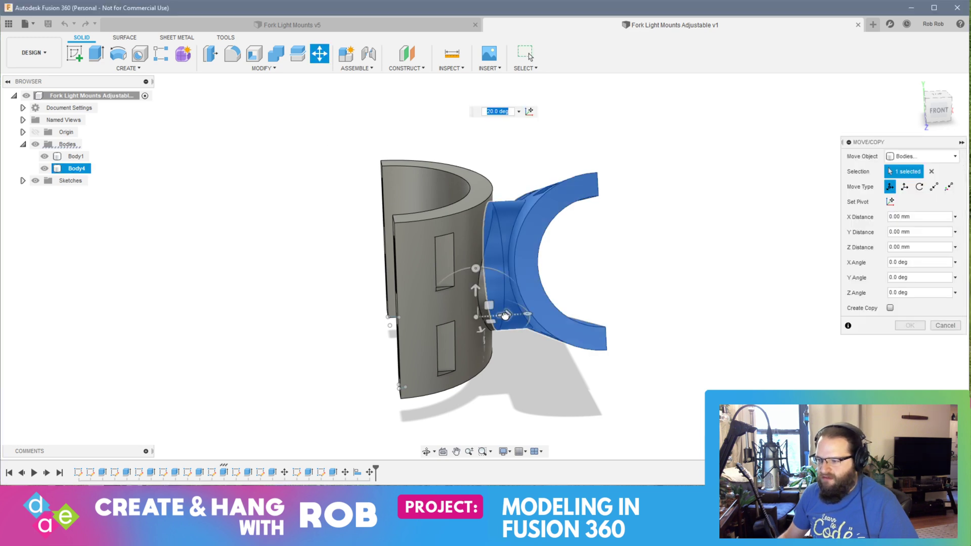
{"action": "left_click_drag", "start_coordinate": [505, 315], "coordinate": [774, 321]}
{"action": "key", "text": "Return"}
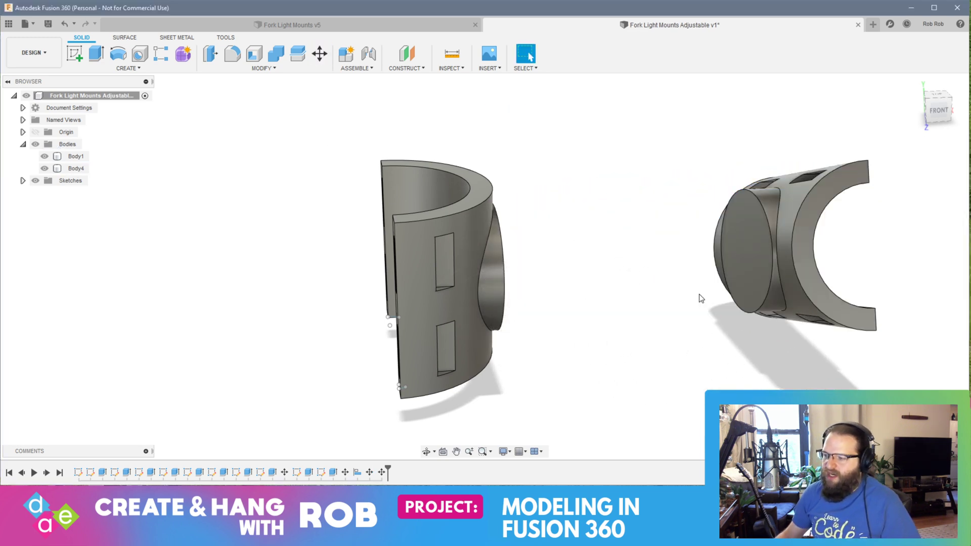
Step: Select the flat circular boss face on the separated crosswise holder
{"action": "mouse_move", "coordinate": [701, 298]}
{"action": "middle_mouse_down", "text": "shift"}
{"action": "mouse_move", "coordinate": [639, 293]}
{"action": "mouse_move", "coordinate": [735, 284]}
{"action": "mouse_move", "coordinate": [714, 286]}
{"action": "middle_mouse_up", "text": "shift"}
{"action": "left_click", "coordinate": [713, 286]}
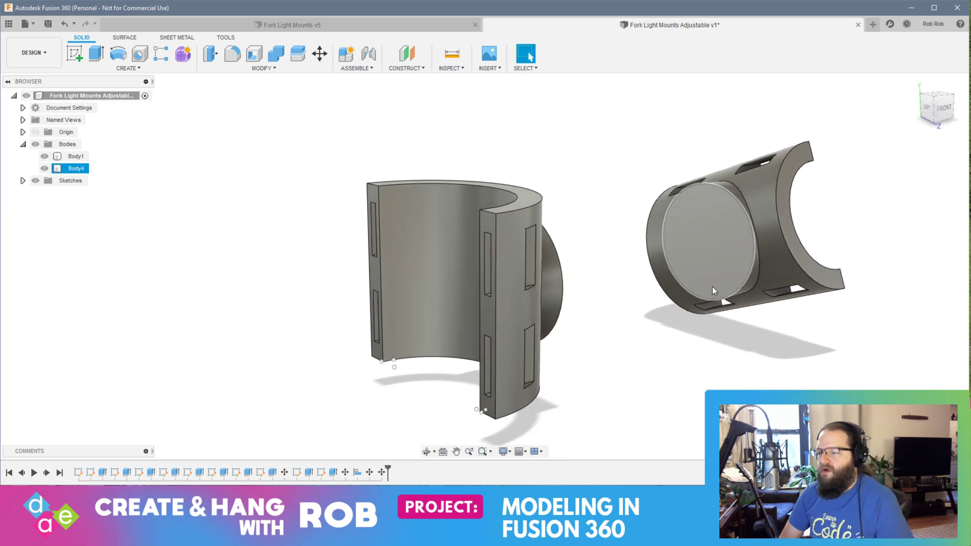
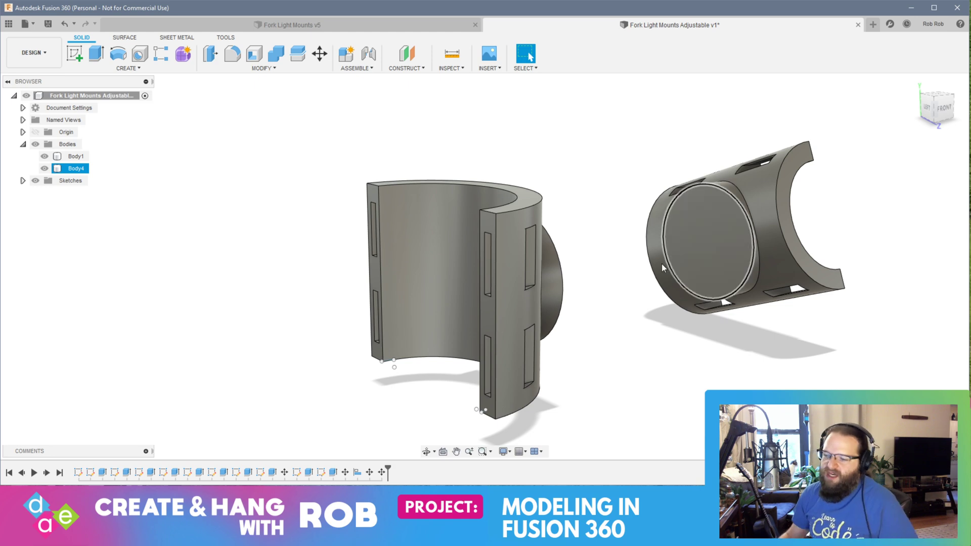
Step: Start a sketch on the upright holder's flat circular boss face and hide the crosswise holder, Body4
{"action": "middle_click_drag", "start_coordinate": [661, 263], "coordinate": [552, 288], "text": "shift"}
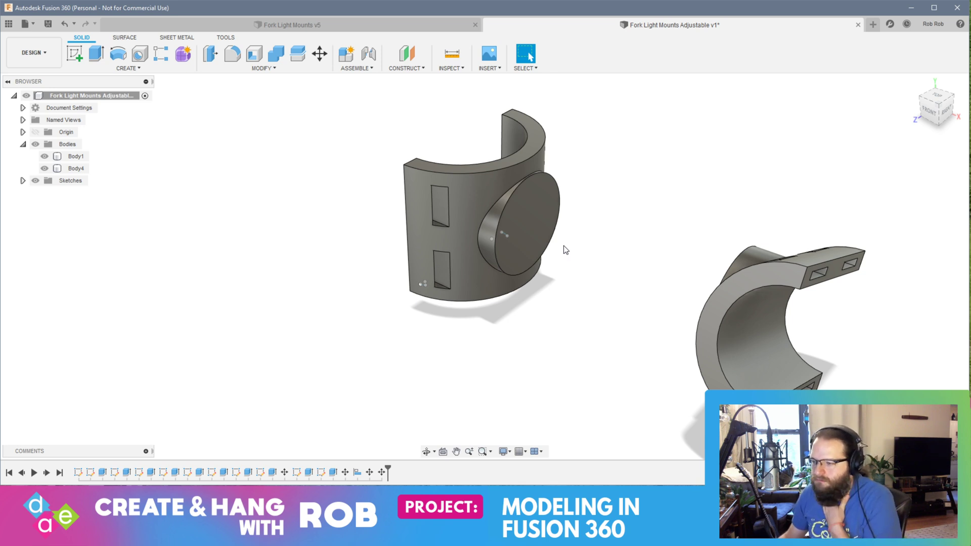
{"action": "left_click", "coordinate": [520, 232]}
{"action": "left_click", "coordinate": [74, 52]}
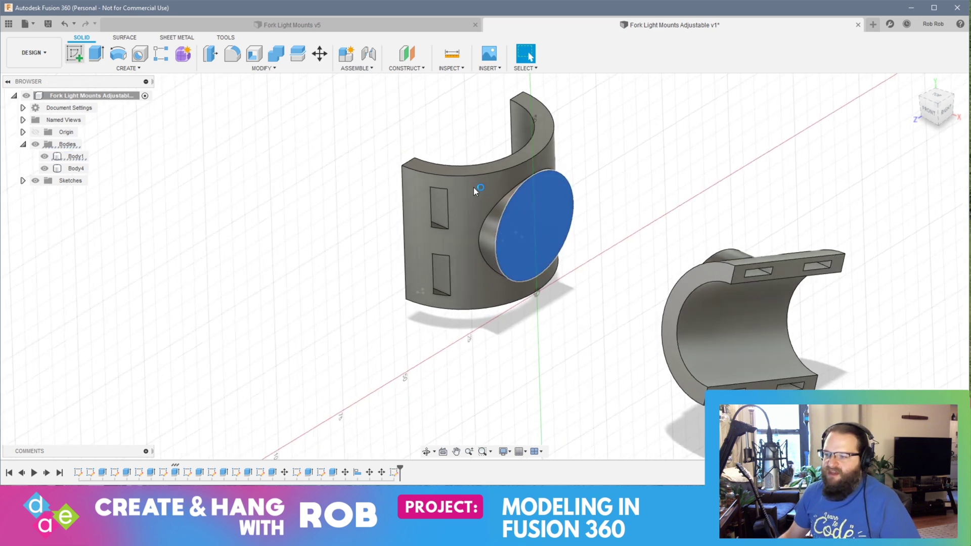
{"action": "left_click", "coordinate": [44, 168]}
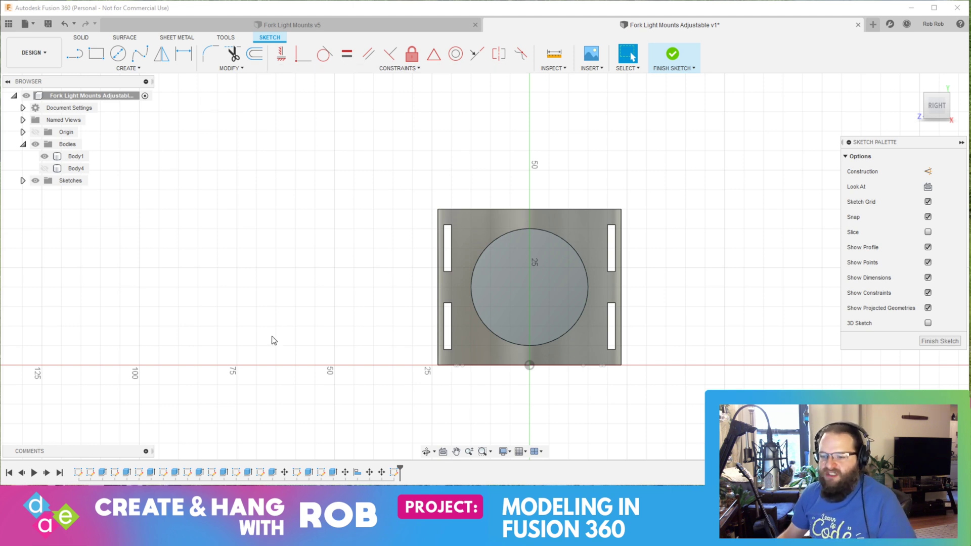
Step: Switch to the web browser and open an empty page in its own maximized window
{"action": "key", "text": "alt+Tab"}
{"action": "key", "text": "alt+Tab"}
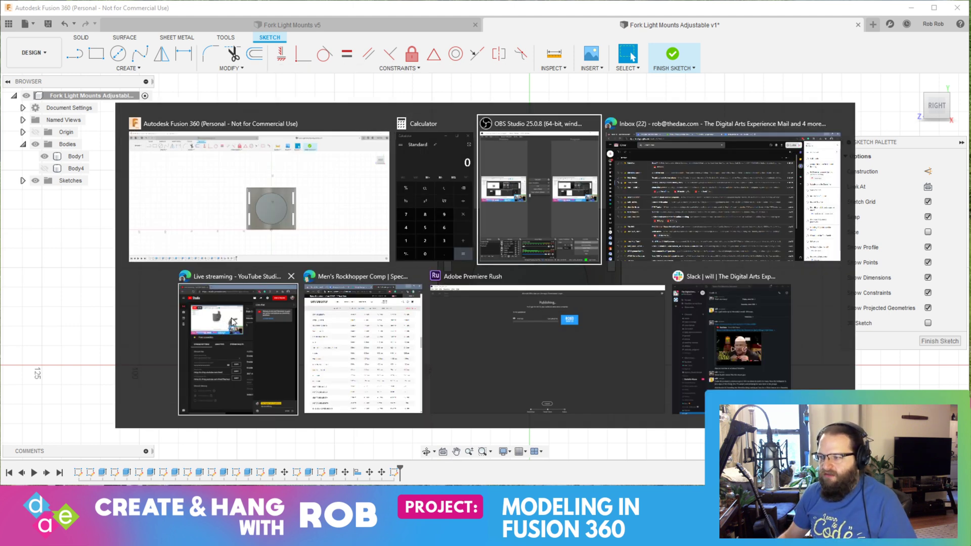
{"action": "key", "text": "alt+Tab"}
{"action": "left_click", "coordinate": [617, 8]}
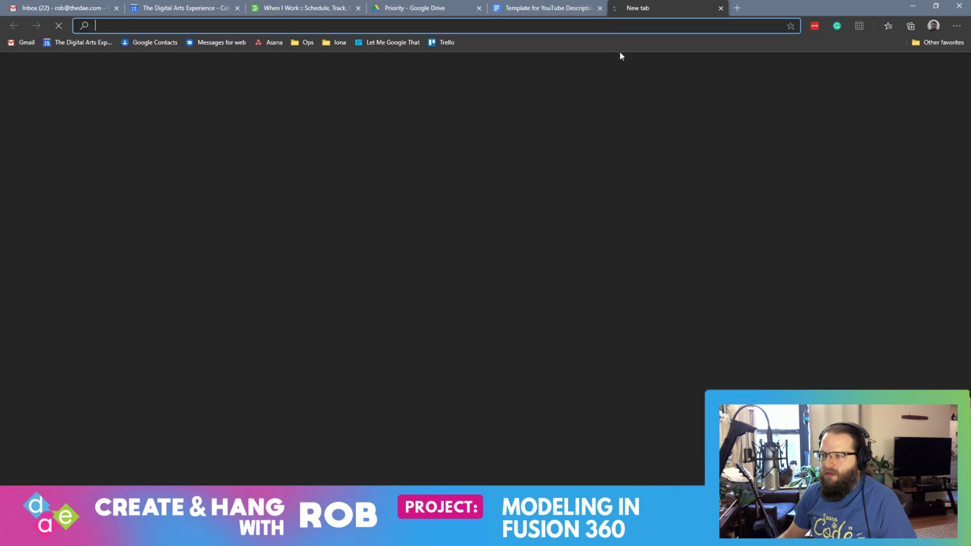
{"action": "left_click_drag", "start_coordinate": [680, 13], "coordinate": [791, 74]}
{"action": "left_click", "coordinate": [912, 5]}
{"action": "double_click", "coordinate": [655, 75]}
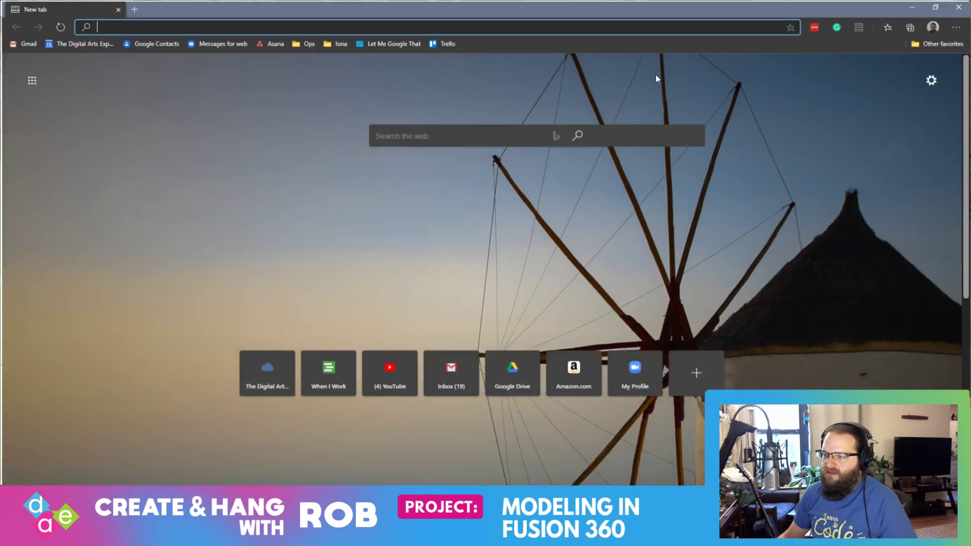
Step: Search the web for "m6 nut dimensions" and return to the open sketch in Fusion 360
{"action": "type", "text": "m"}
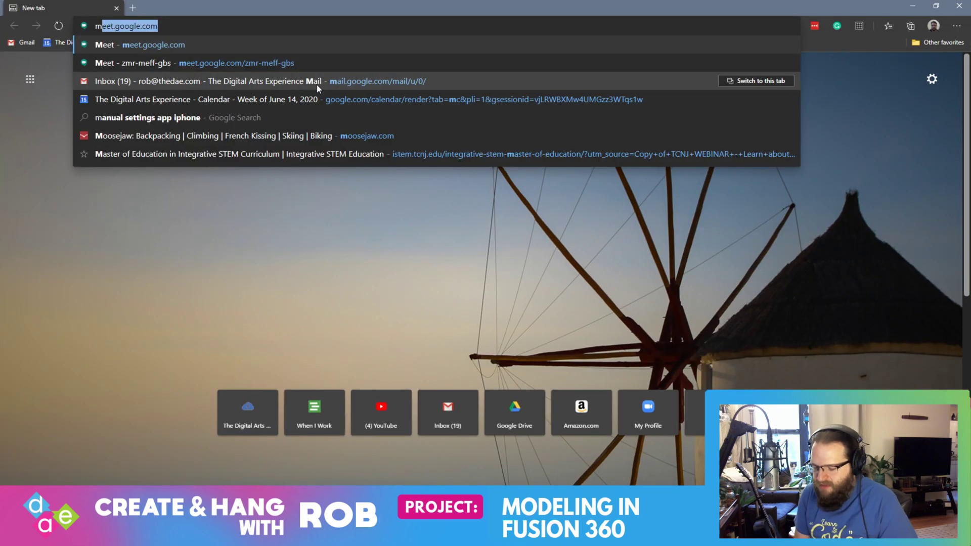
{"action": "type", "text": "6 nut dimen"}
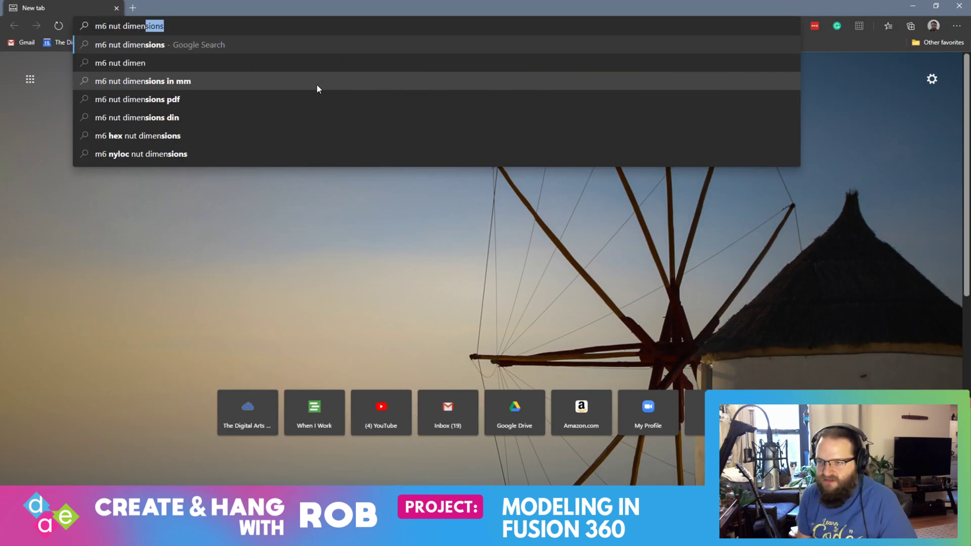
{"action": "key", "text": "Return"}
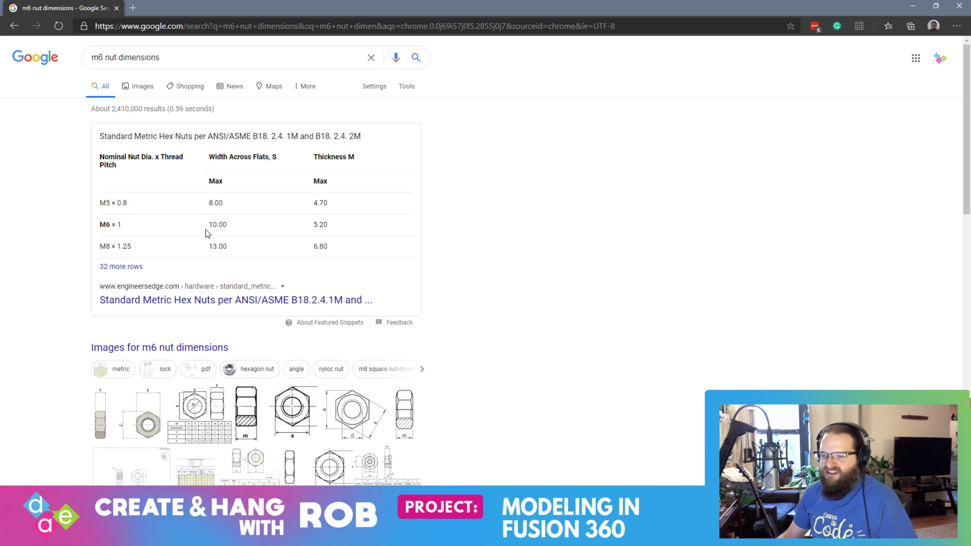
{"action": "key", "text": "alt+Tab"}
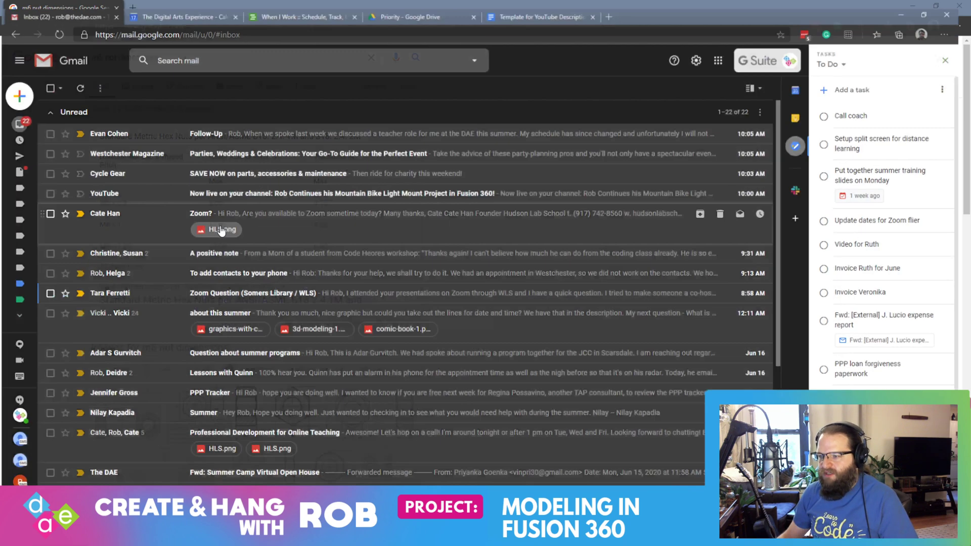
{"action": "key", "text": "alt+Tab"}
{"action": "key", "text": "alt+Tab"}
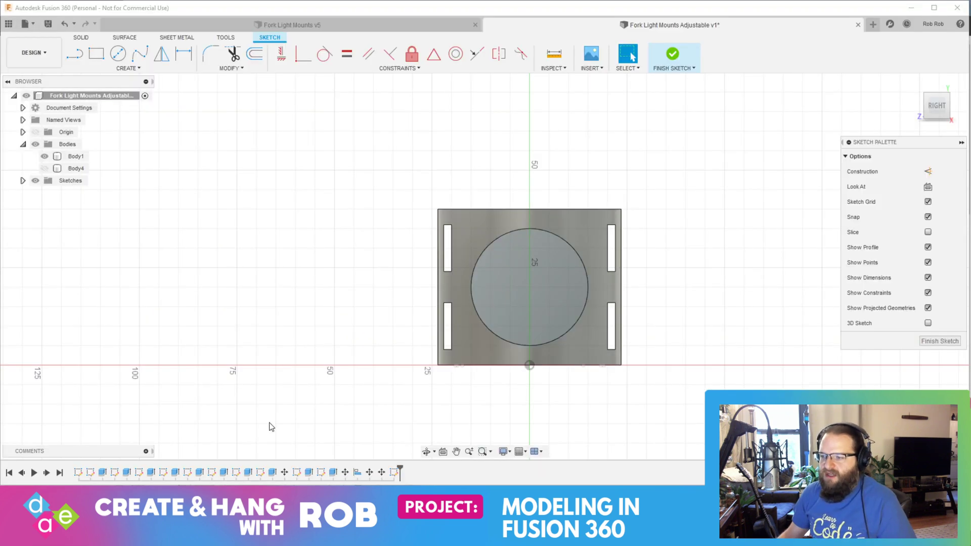
Step: Draw a six-sided circumscribed polygon centred on the boss face with a 5 mm distance from centre to flats
{"action": "left_click", "coordinate": [106, 68]}
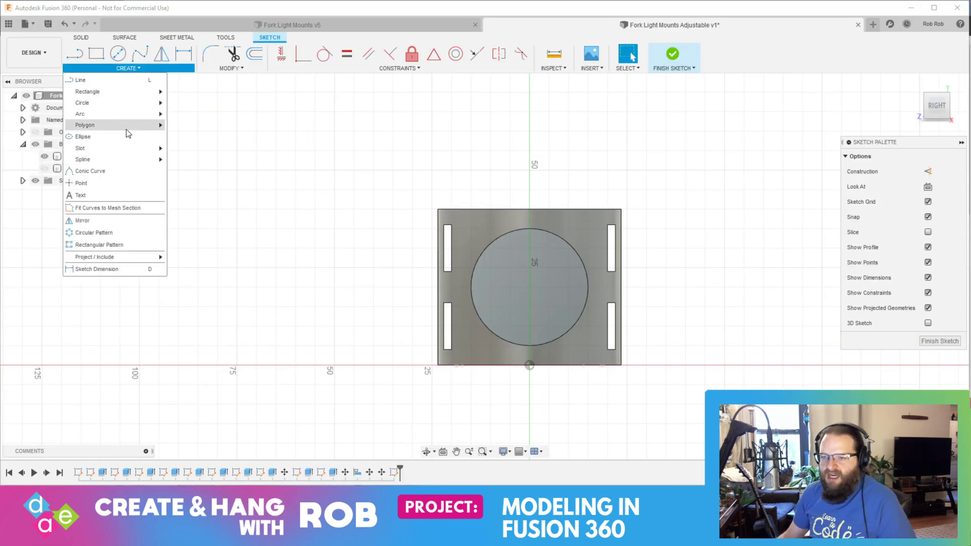
{"action": "mouse_move", "coordinate": [105, 124]}
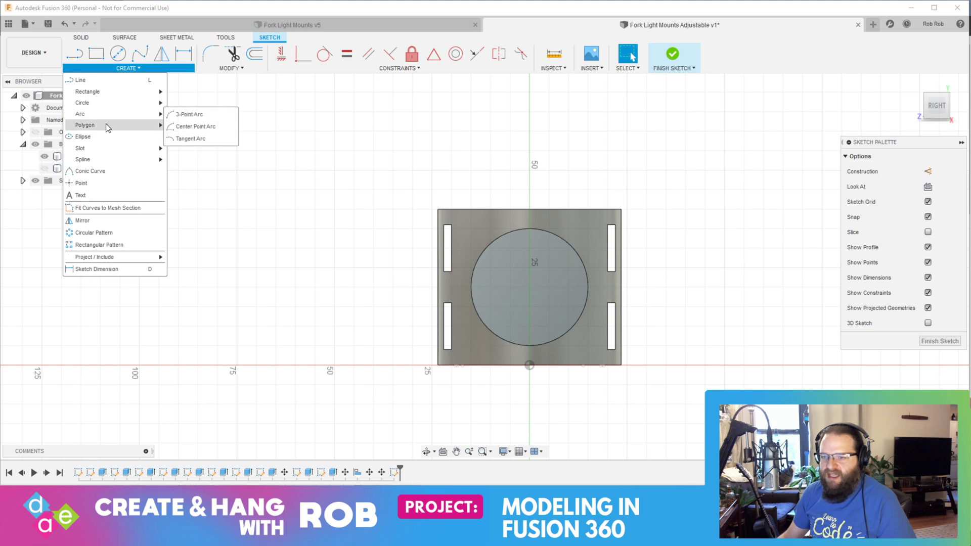
{"action": "left_click", "coordinate": [199, 137]}
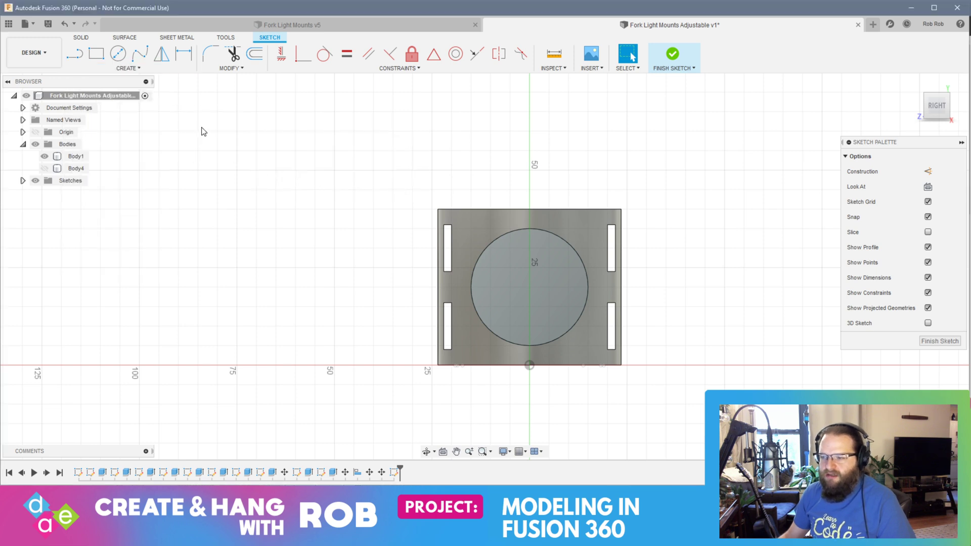
{"action": "left_click", "coordinate": [529, 287]}
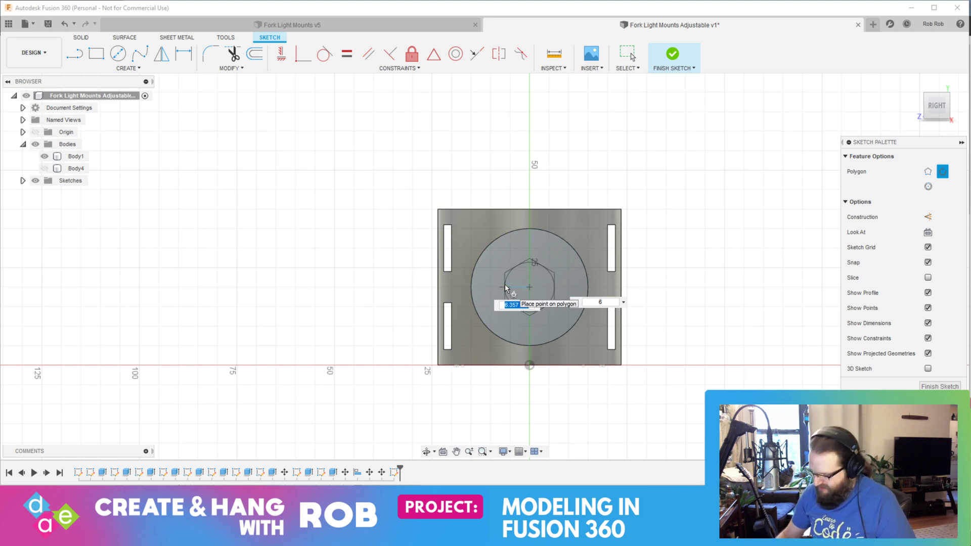
{"action": "type", "text": "10"}
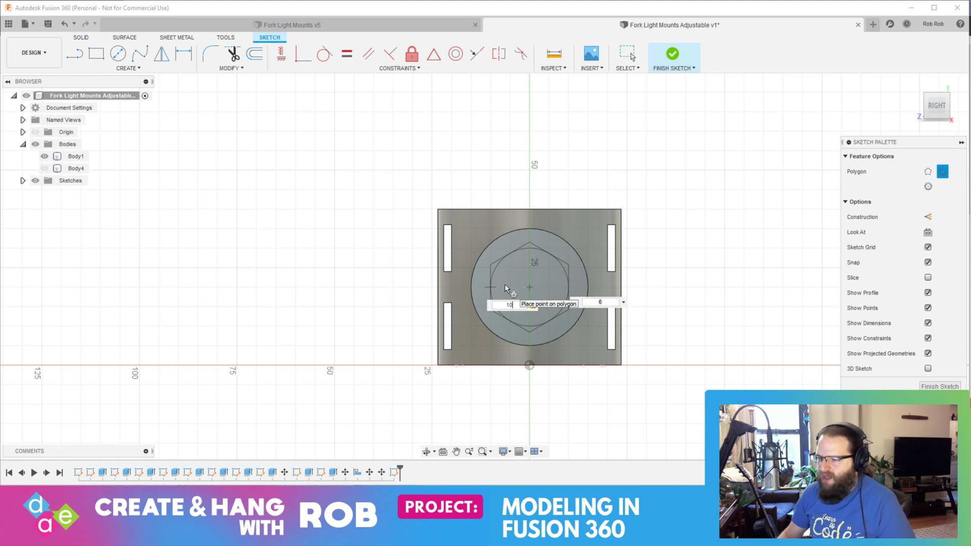
{"action": "key", "text": "Tab"}
{"action": "key", "text": "BackSpace"}
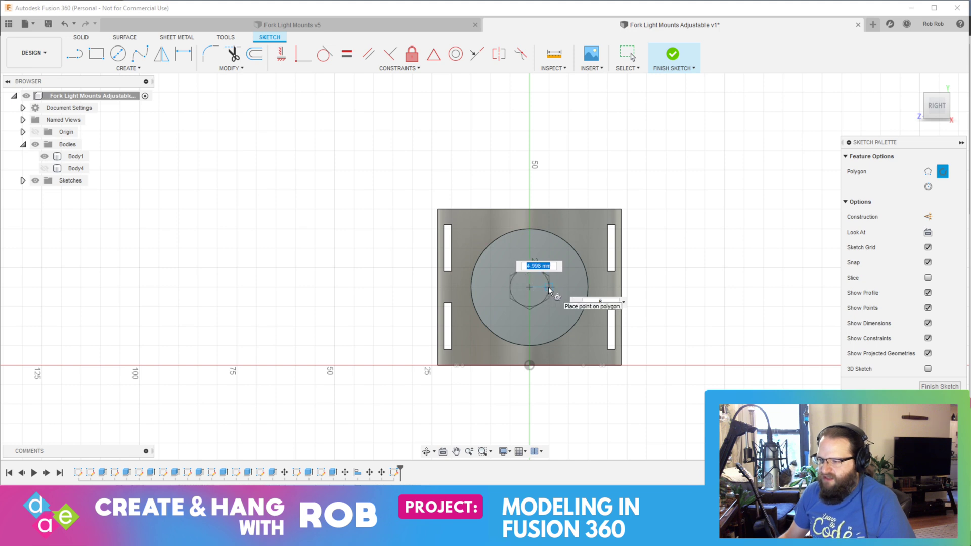
{"action": "type", "text": "5"}
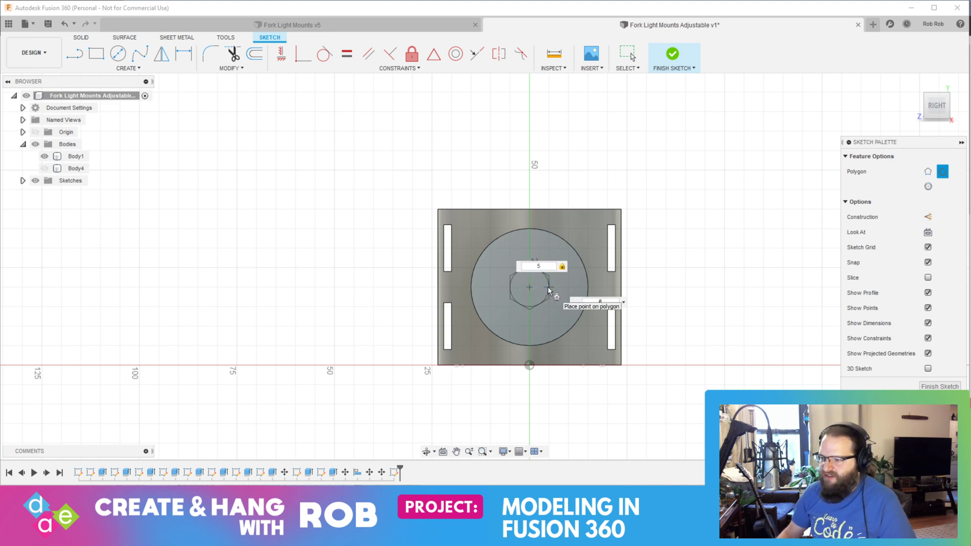
{"action": "key", "text": "Return"}
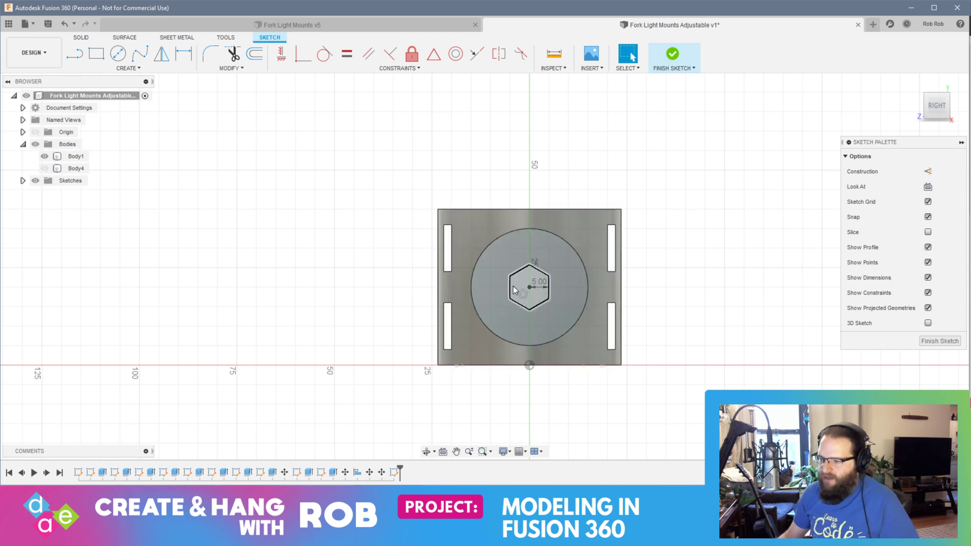
Step: Extrude the hexagon inward as a cut all the way through the boss and the holder wall
{"action": "left_click", "coordinate": [524, 299]}
{"action": "mouse_move", "coordinate": [523, 298]}
{"action": "middle_mouse_down", "text": "shift"}
{"action": "mouse_move", "coordinate": [460, 351]}
{"action": "mouse_move", "coordinate": [546, 372]}
{"action": "mouse_move", "coordinate": [591, 369]}
{"action": "mouse_move", "coordinate": [545, 369]}
{"action": "middle_mouse_up", "text": "shift"}
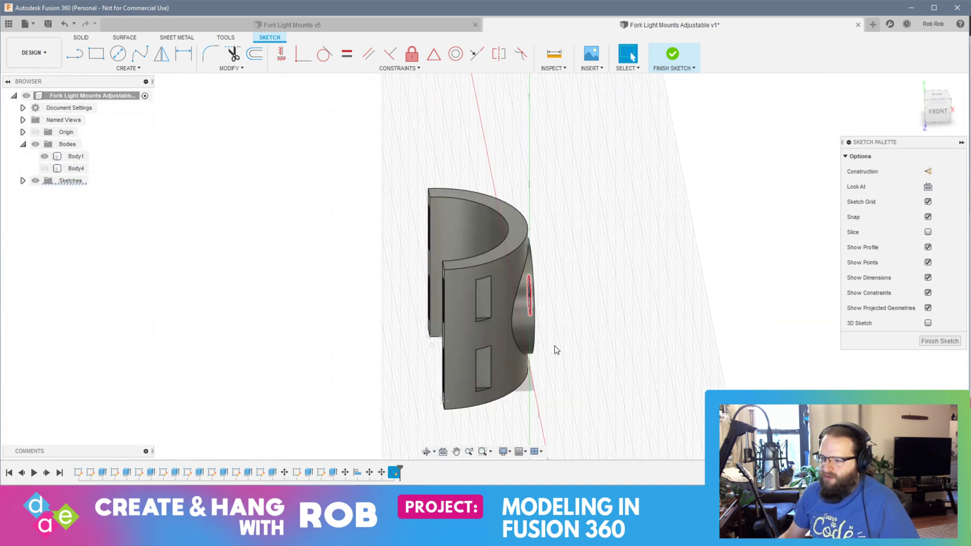
{"action": "middle_click_drag", "start_coordinate": [599, 349], "coordinate": [561, 348], "text": "shift"}
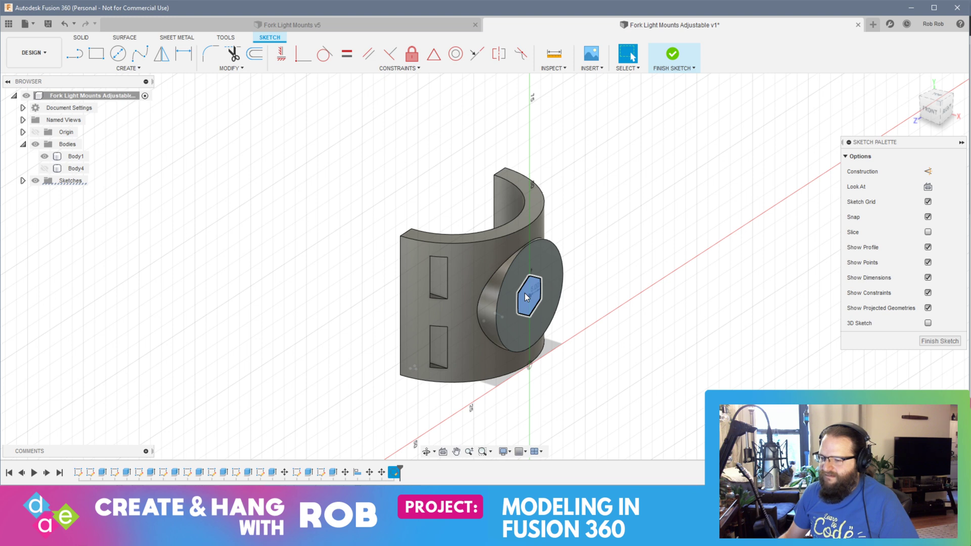
{"action": "right_click", "coordinate": [524, 293]}
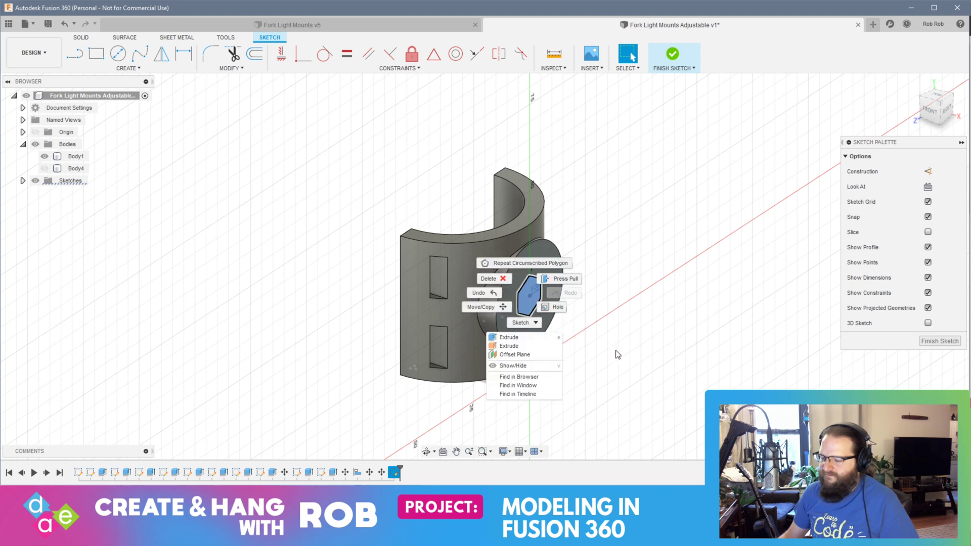
{"action": "key", "text": "e"}
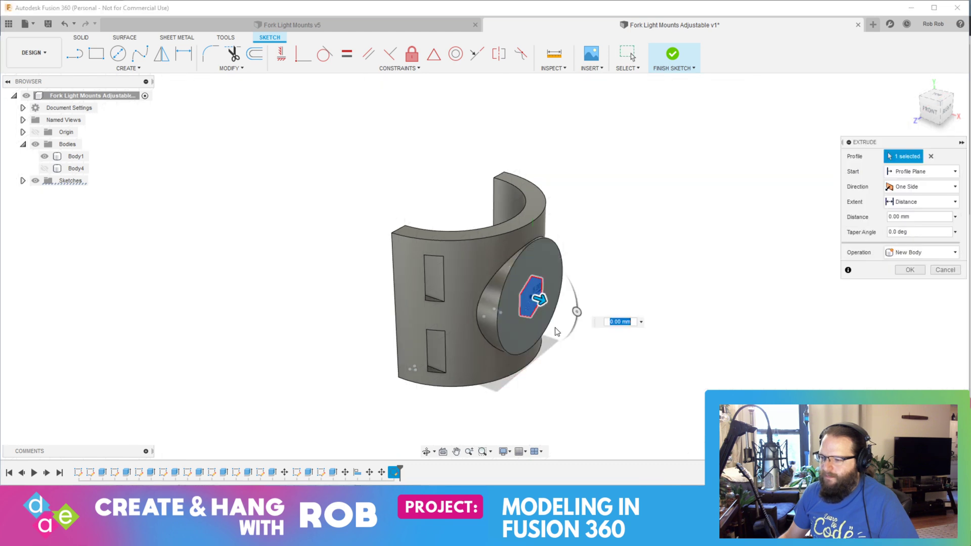
{"action": "left_click_drag", "start_coordinate": [541, 301], "coordinate": [475, 283]}
{"action": "key", "text": "Return"}
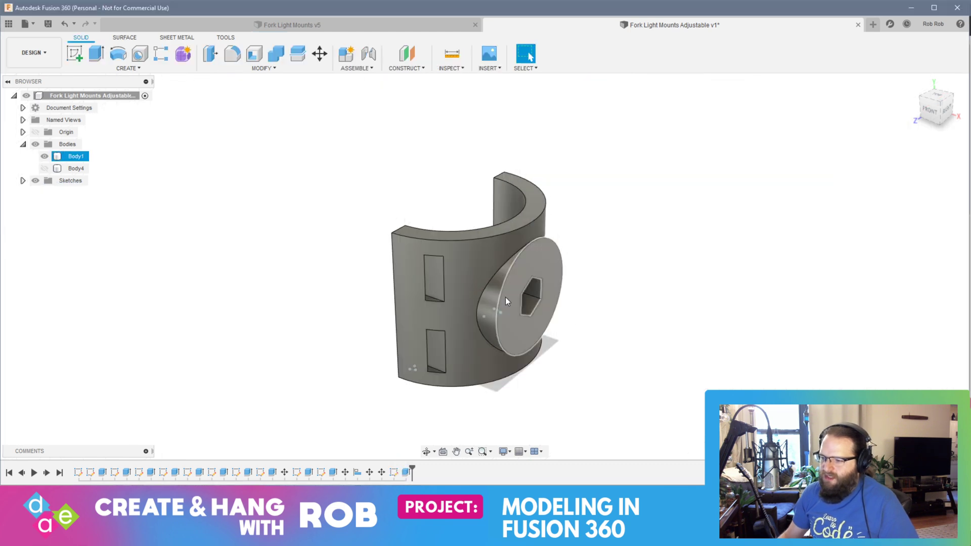
{"action": "middle_click_drag", "start_coordinate": [505, 296], "coordinate": [591, 292], "text": "shift"}
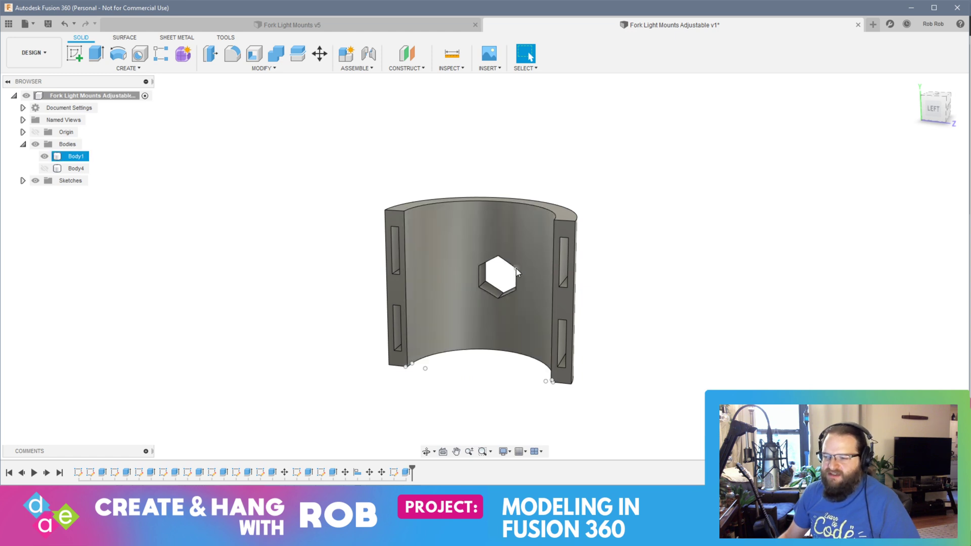
{"action": "left_click", "coordinate": [500, 318]}
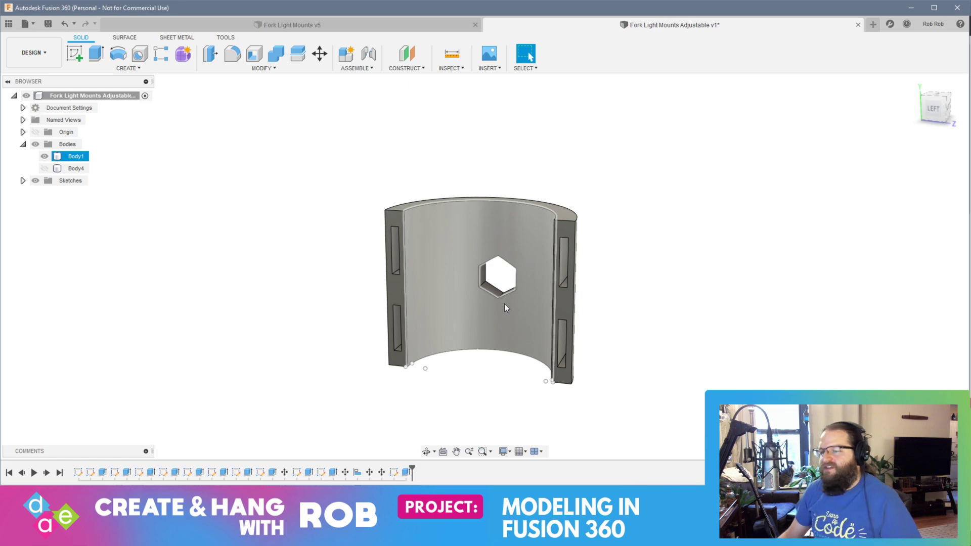
Step: Undo the hexagonal cut and the hexagon, going back to the empty sketch on the boss face
{"action": "key", "text": "ctrl+z"}
{"action": "key", "text": "ctrl+z"}
{"action": "key", "text": "ctrl+z"}
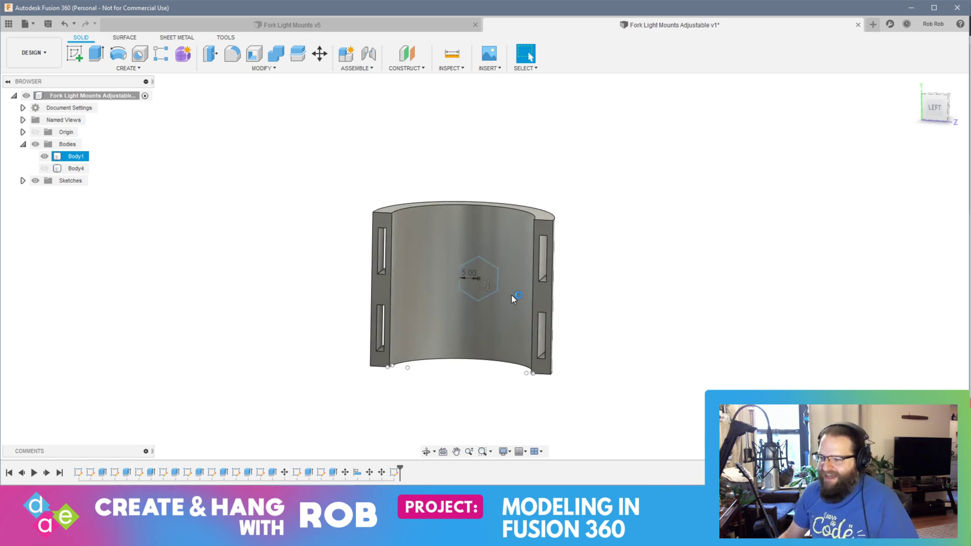
{"action": "middle_click_drag", "start_coordinate": [630, 305], "coordinate": [472, 314], "text": "shift"}
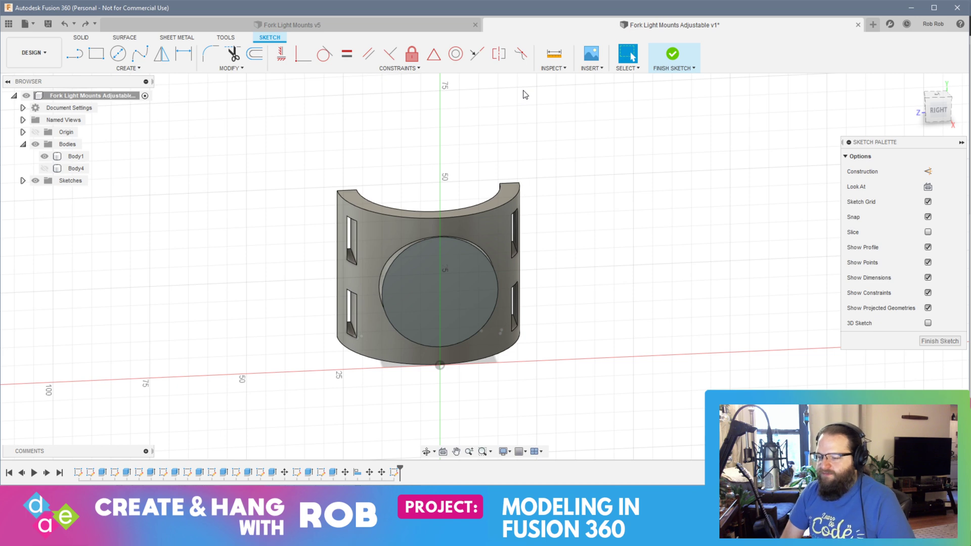
{"action": "left_click", "coordinate": [523, 189]}
{"action": "middle_click_drag", "start_coordinate": [523, 188], "coordinate": [559, 212], "text": "shift"}
{"action": "left_click", "coordinate": [561, 219]}
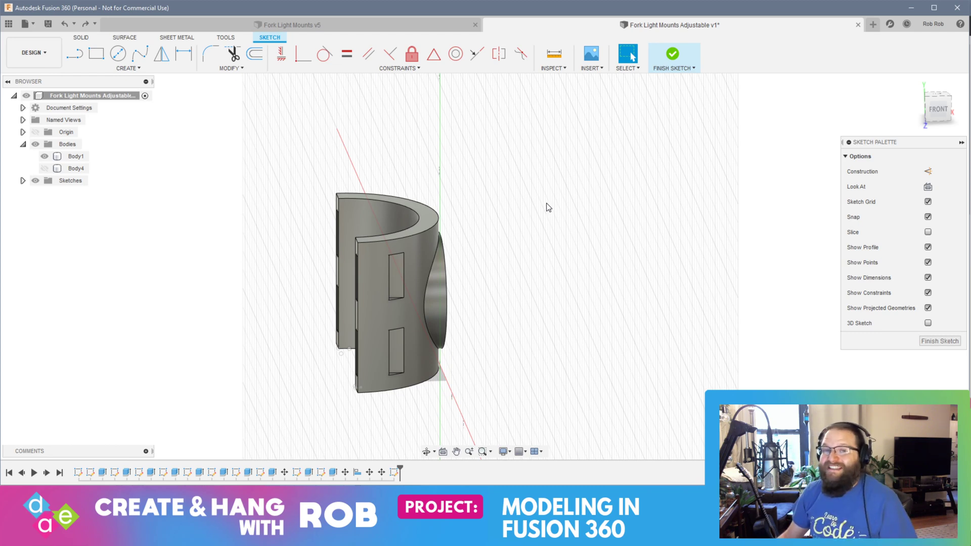
{"action": "middle_click_drag", "start_coordinate": [516, 247], "coordinate": [547, 244], "text": "shift"}
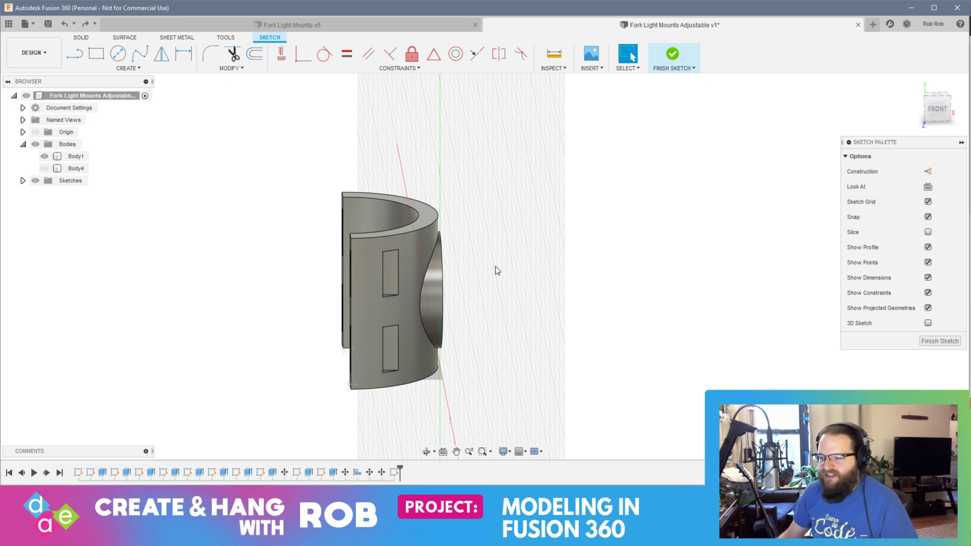
Step: Sketch a 6 mm diameter circle at the centre of the upright holder's boss face
{"action": "middle_click_drag", "start_coordinate": [495, 266], "coordinate": [432, 266], "text": "shift"}
{"action": "left_click", "coordinate": [437, 296]}
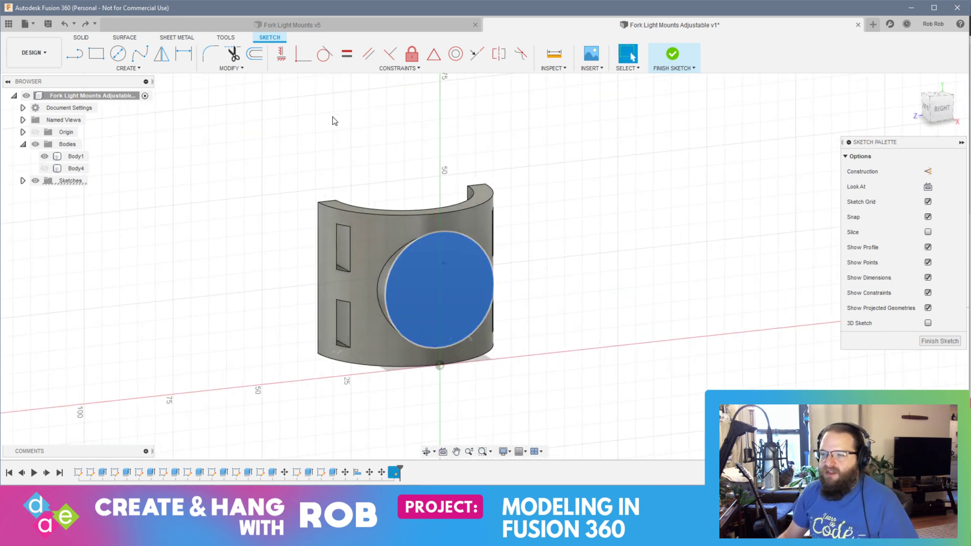
{"action": "left_click", "coordinate": [117, 53]}
{"action": "left_click", "coordinate": [438, 295]}
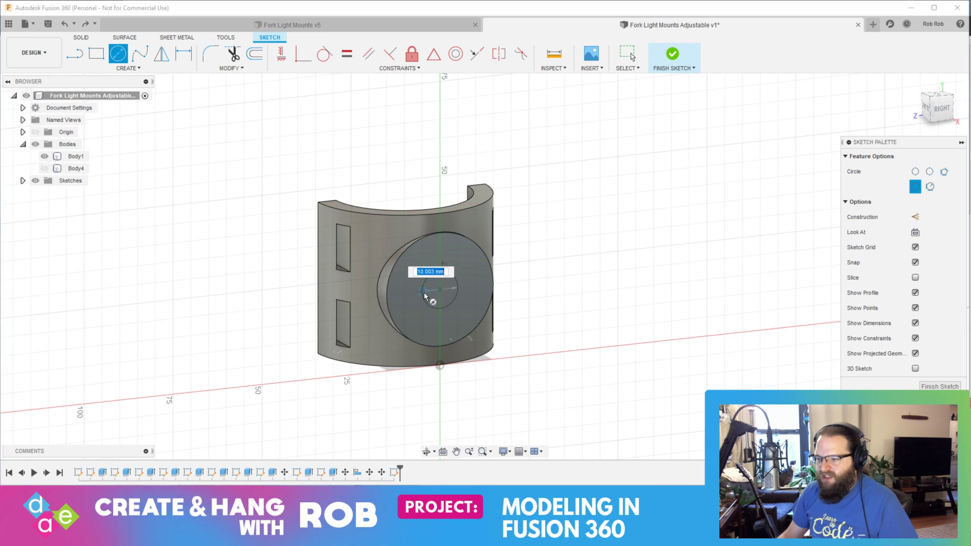
{"action": "type", "text": "6"}
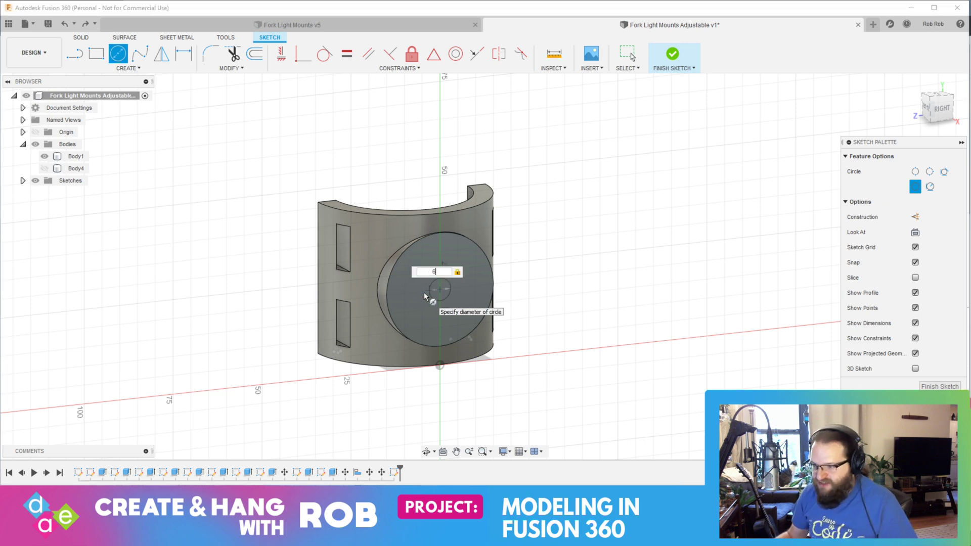
{"action": "key", "text": "Return"}
{"action": "key", "text": "Escape"}
Step: Extrude the small centre circle on the boss face 23 mm inward as a cut through the boss and holder wall
{"action": "scroll", "coordinate": [513, 300], "scroll_direction": "up", "scroll_amount": 5}
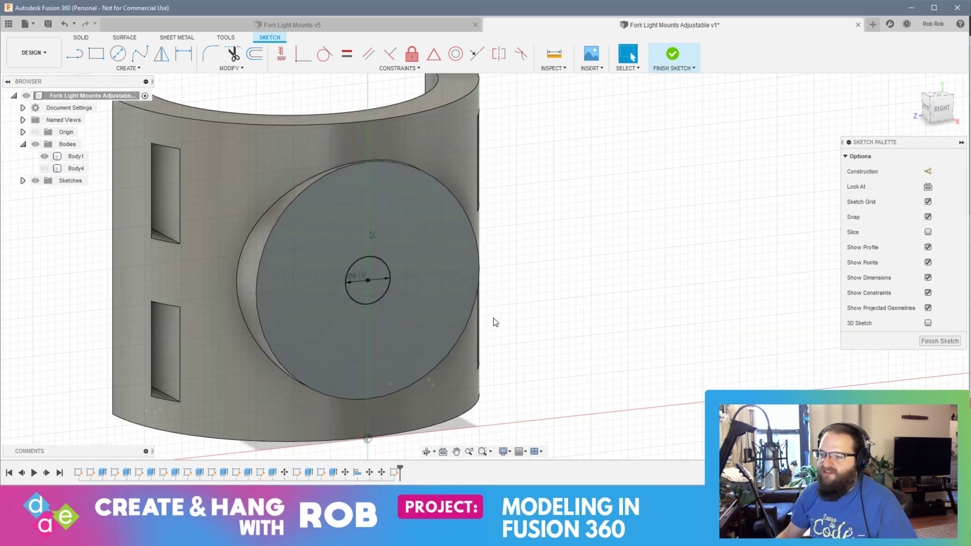
{"action": "right_click", "coordinate": [320, 249]}
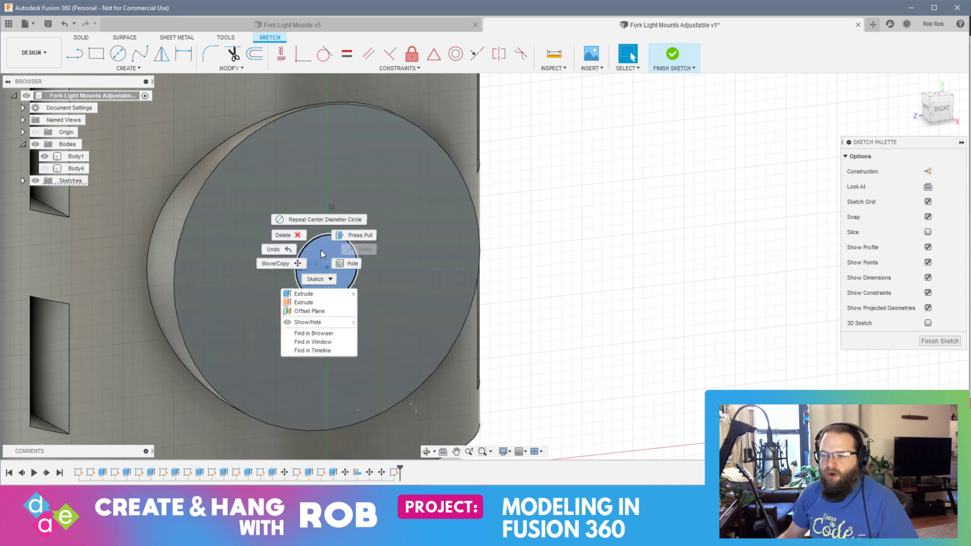
{"action": "left_click", "coordinate": [348, 236]}
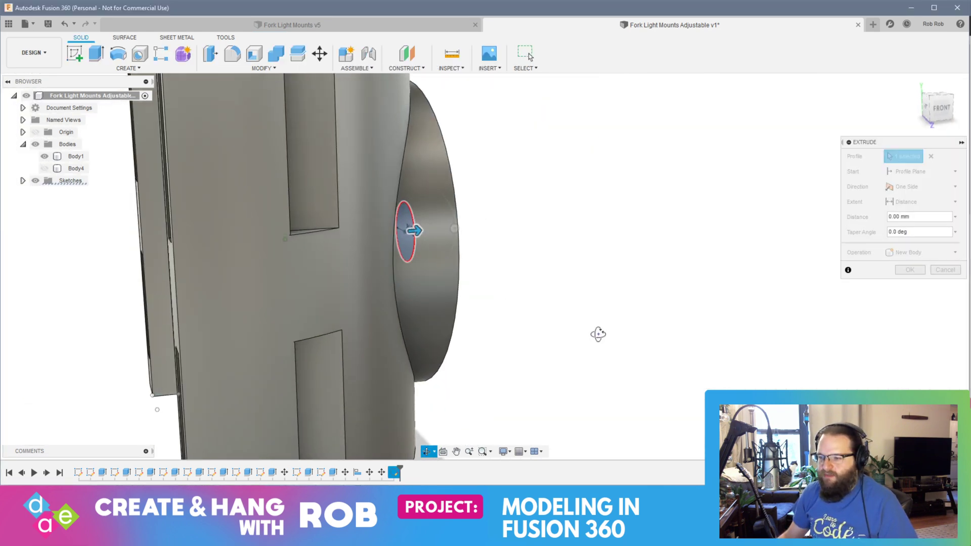
{"action": "left_click_drag", "start_coordinate": [416, 231], "coordinate": [151, 245]}
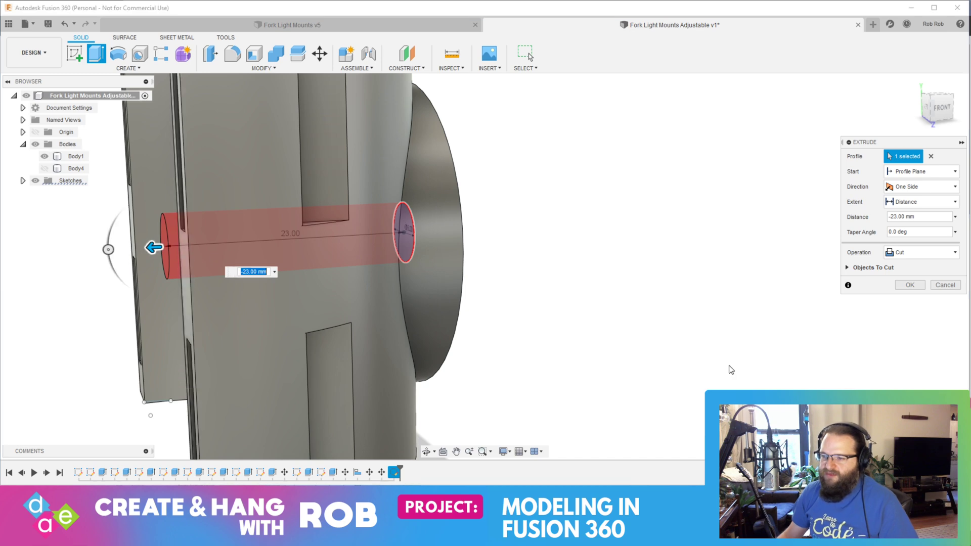
{"action": "key", "text": "Return"}
Step: Create a sketch on the boss's outer end face and finish it without drawing anything in it
{"action": "middle_click_drag", "start_coordinate": [729, 368], "coordinate": [585, 351], "text": "shift"}
{"action": "left_click", "coordinate": [283, 262]}
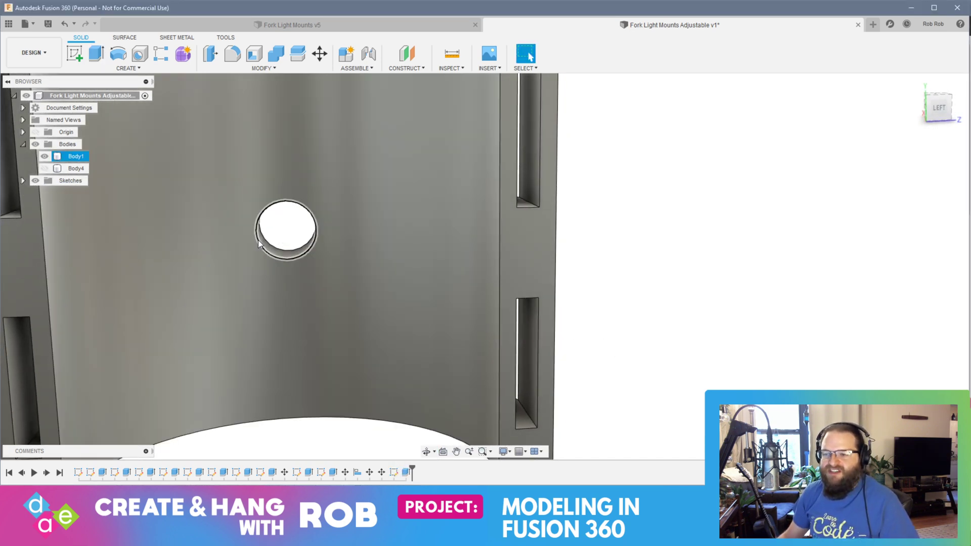
{"action": "left_click", "coordinate": [228, 255]}
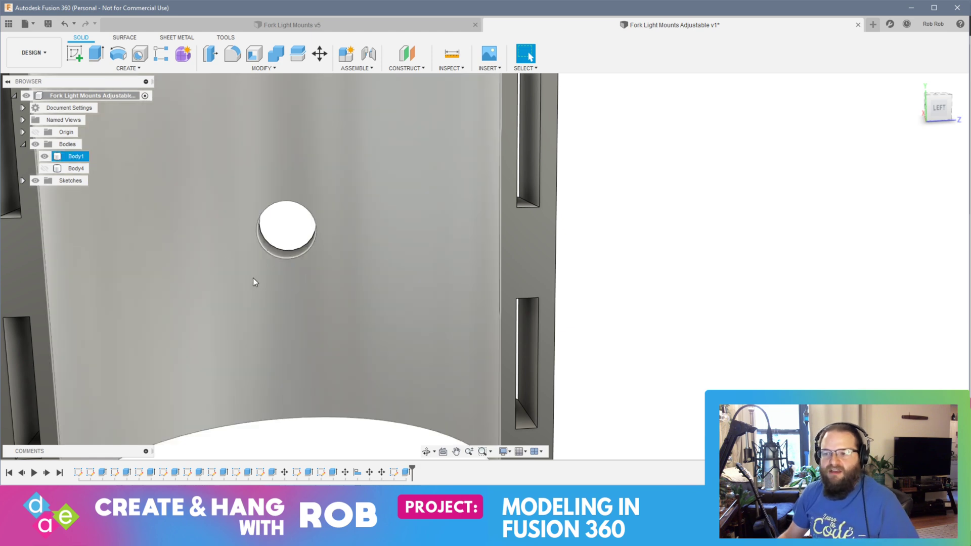
{"action": "left_click", "coordinate": [306, 250]}
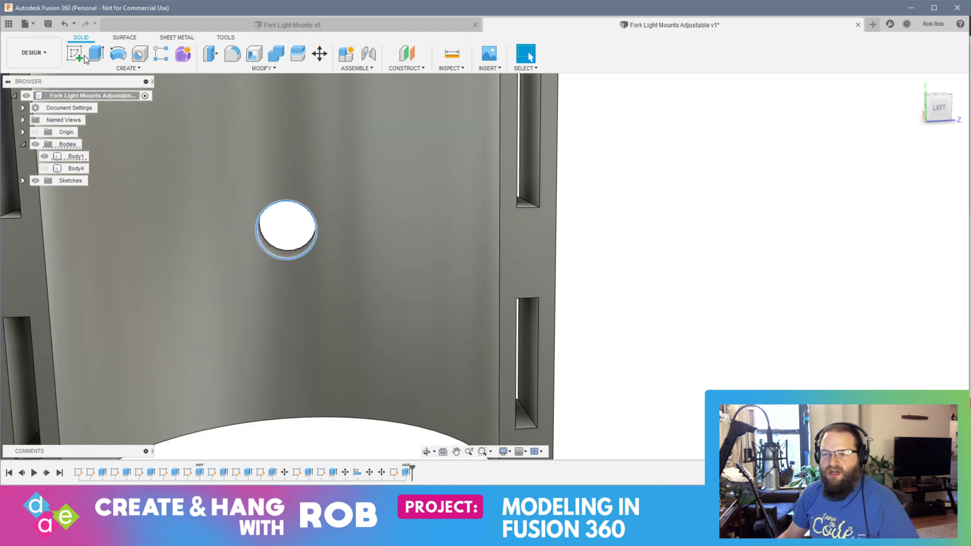
{"action": "left_click", "coordinate": [75, 53]}
{"action": "left_click", "coordinate": [297, 228]}
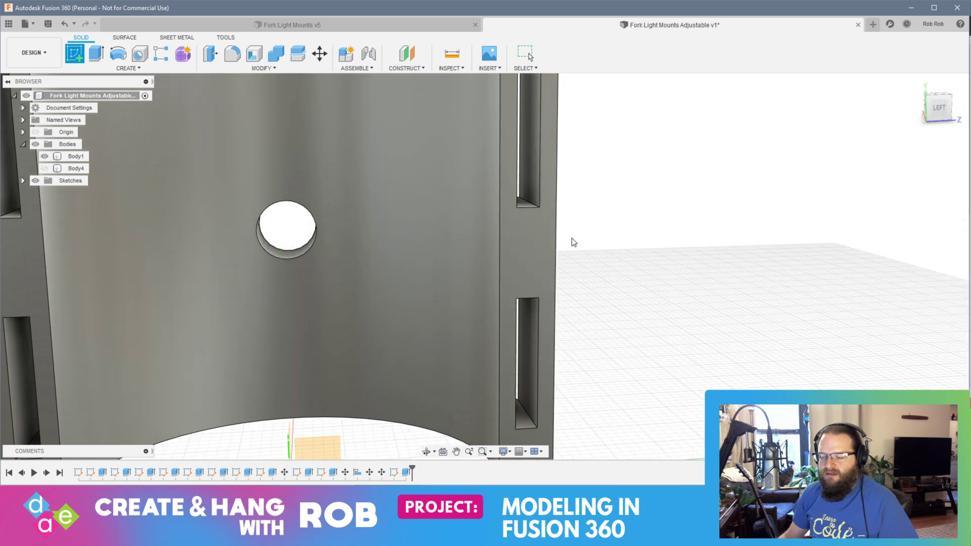
{"action": "left_click", "coordinate": [278, 261]}
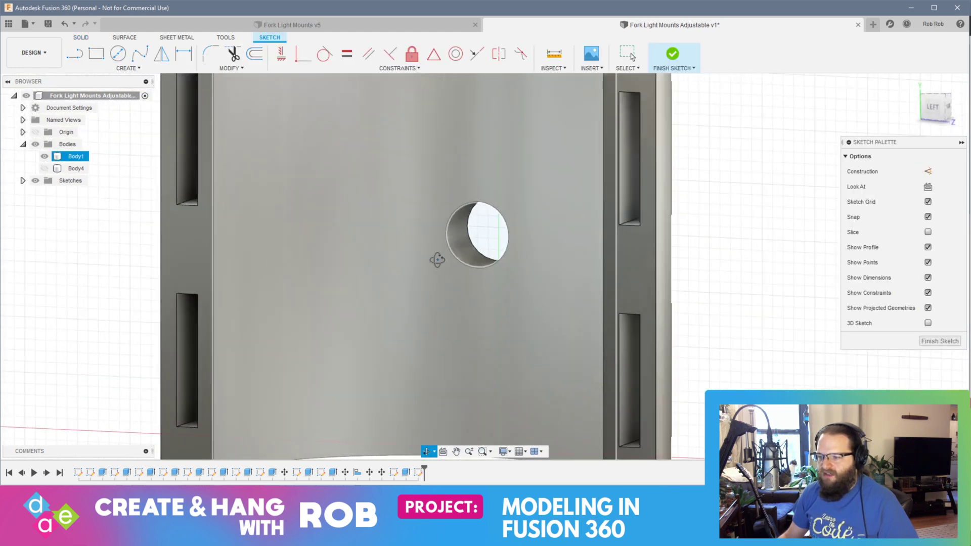
{"action": "middle_click_drag", "start_coordinate": [437, 259], "coordinate": [294, 265], "text": "shift"}
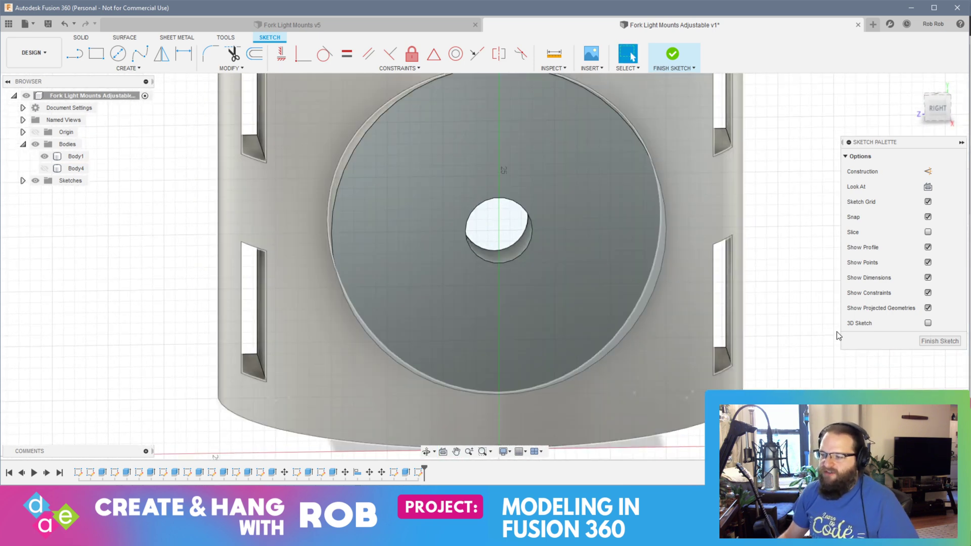
{"action": "left_click", "coordinate": [939, 341]}
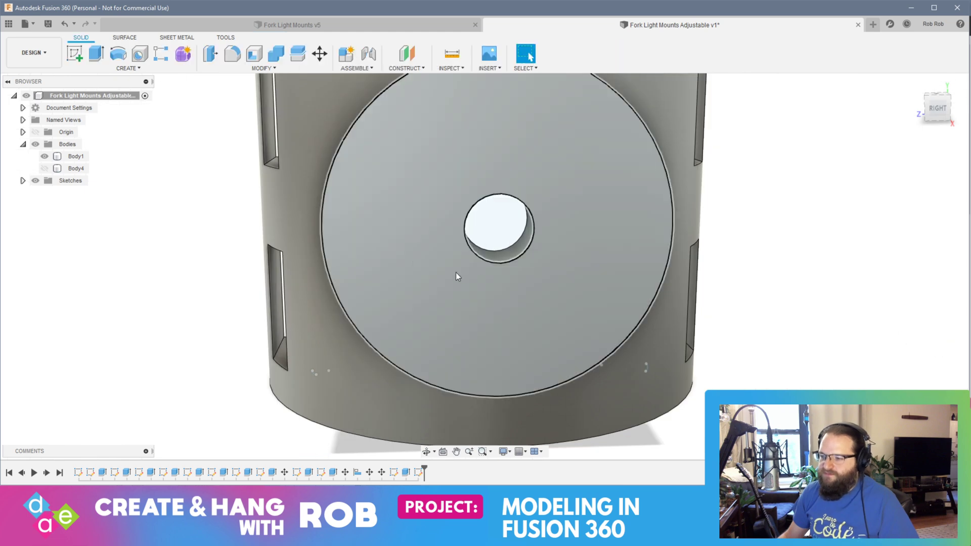
Step: Sketch a six-sided circumscribed polygon on the boss face, centred on the round hole, with 5 mm from centre to flats
{"action": "left_click", "coordinate": [458, 277]}
{"action": "left_click", "coordinate": [74, 52]}
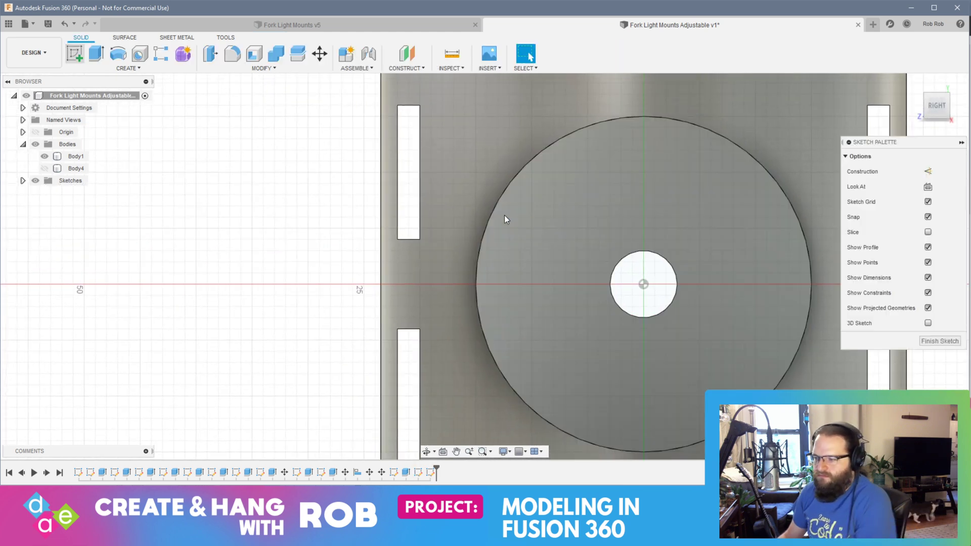
{"action": "left_click", "coordinate": [126, 67]}
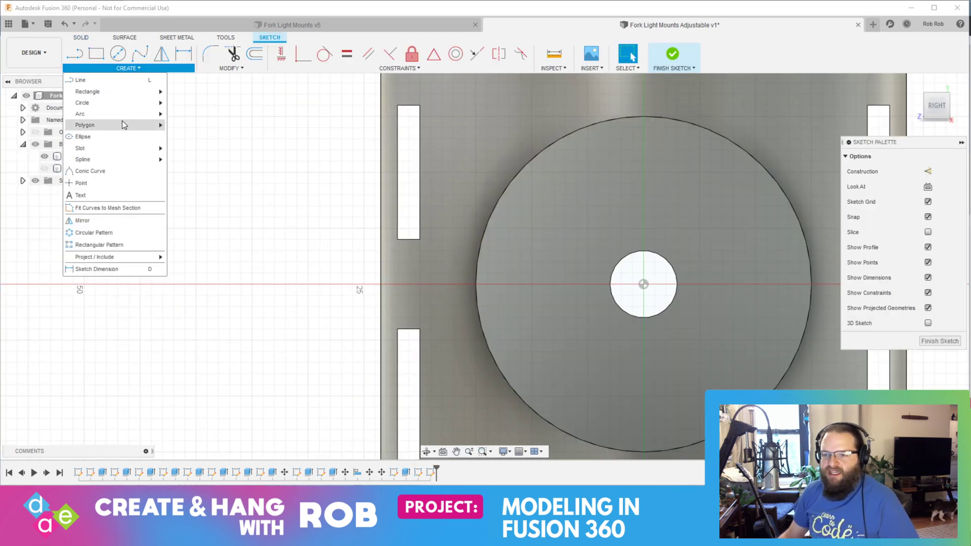
{"action": "mouse_move", "coordinate": [122, 125]}
{"action": "left_click", "coordinate": [195, 125]}
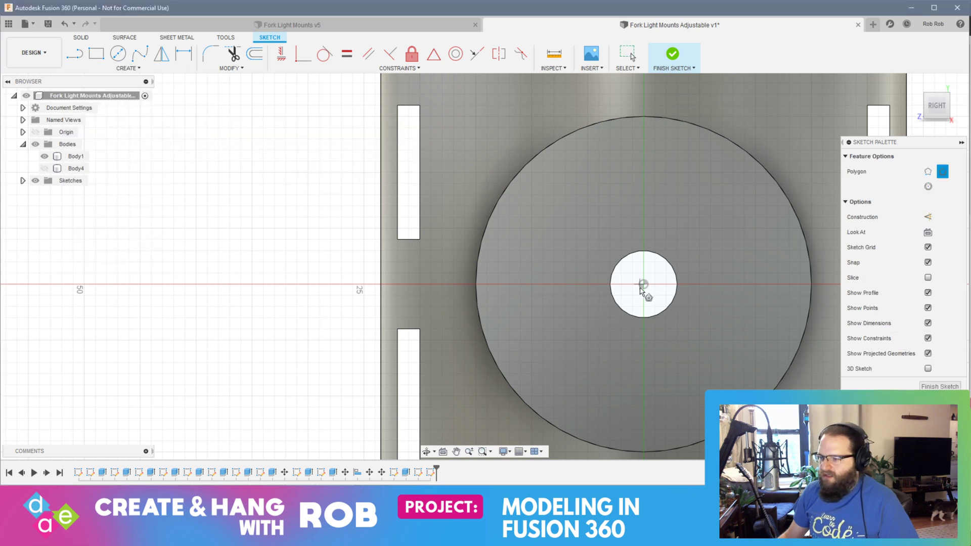
{"action": "left_click", "coordinate": [642, 284]}
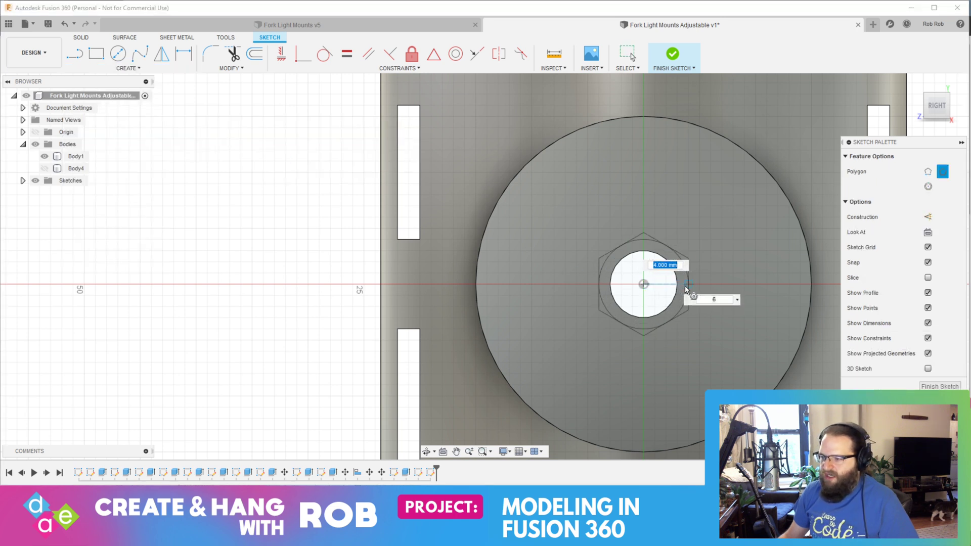
{"action": "key", "text": "Tab"}
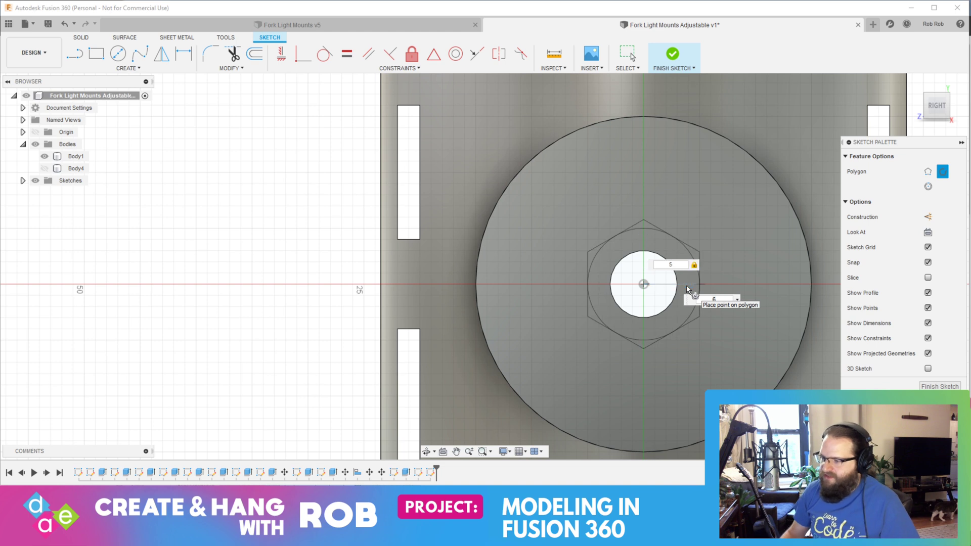
{"action": "key", "text": "Return"}
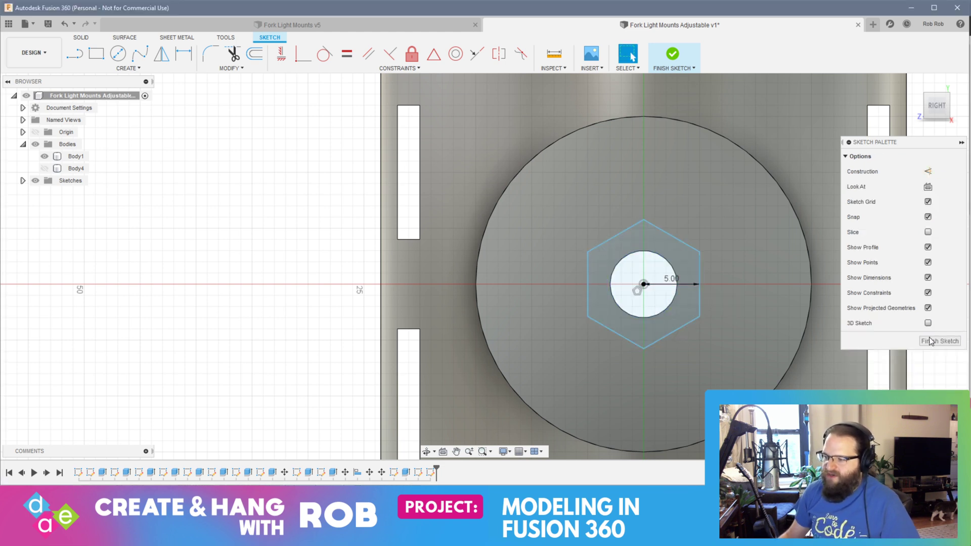
{"action": "right_click", "coordinate": [607, 308]}
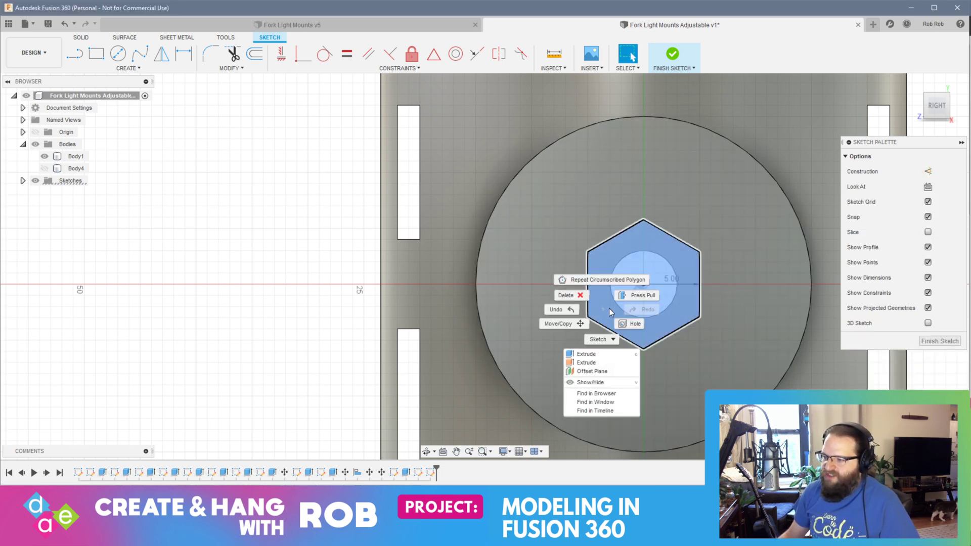
{"action": "left_click", "coordinate": [648, 295]}
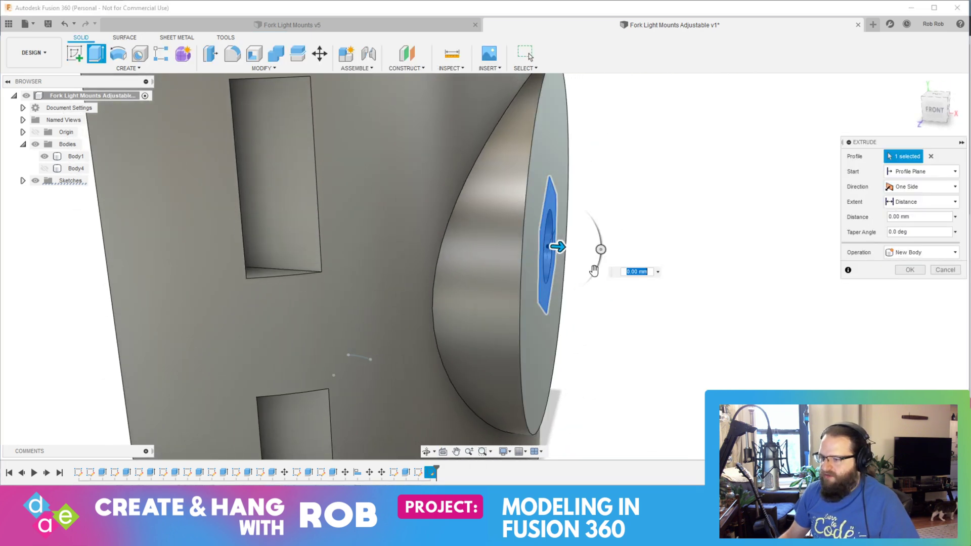
{"action": "left_click_drag", "start_coordinate": [565, 249], "coordinate": [419, 238]}
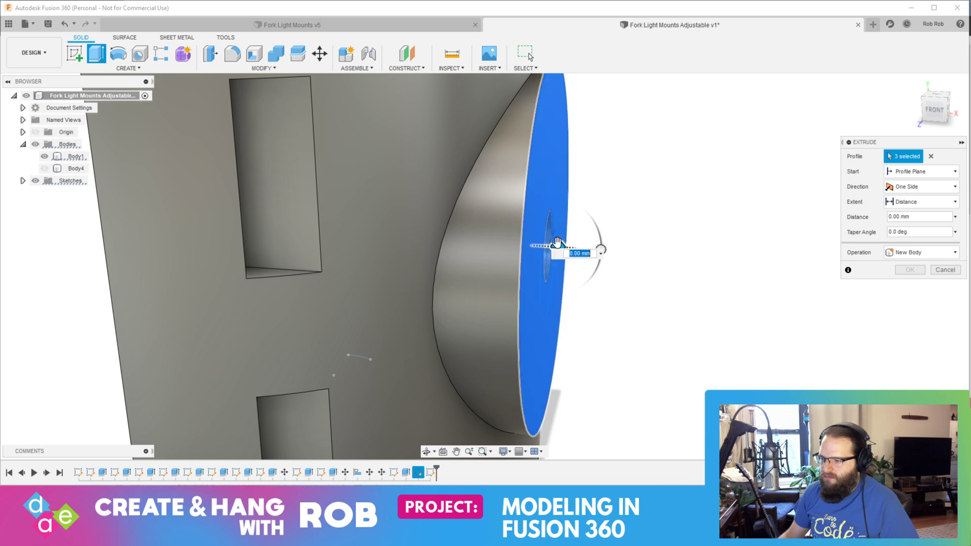
{"action": "left_click_drag", "start_coordinate": [558, 245], "coordinate": [305, 213]}
{"action": "key", "text": "Escape"}
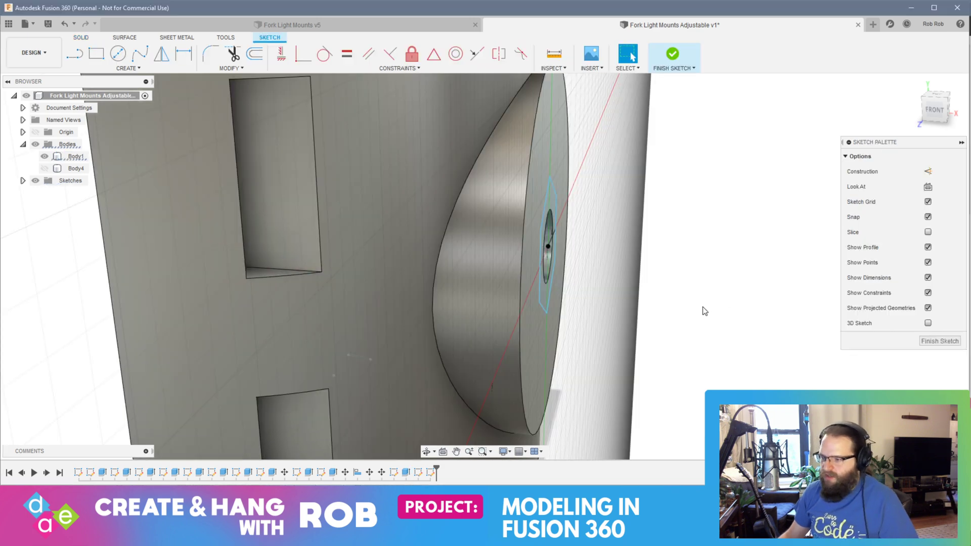
Step: Extrude only the hexagon profile inward from the boss face as a cut through the boss and holder wall
{"action": "middle_click_drag", "start_coordinate": [726, 305], "coordinate": [566, 301], "text": "shift"}
{"action": "left_click", "coordinate": [505, 277]}
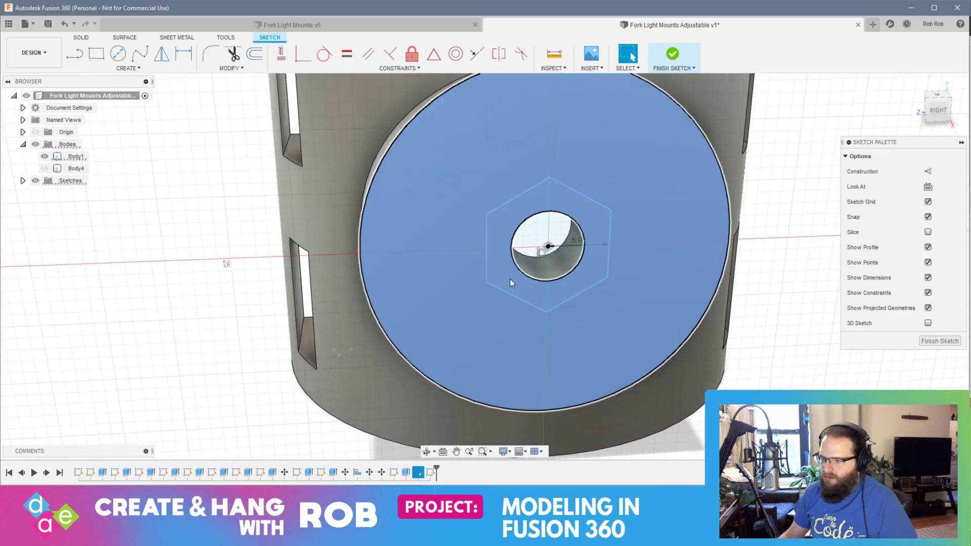
{"action": "left_click", "coordinate": [509, 278]}
{"action": "left_click", "coordinate": [591, 278]}
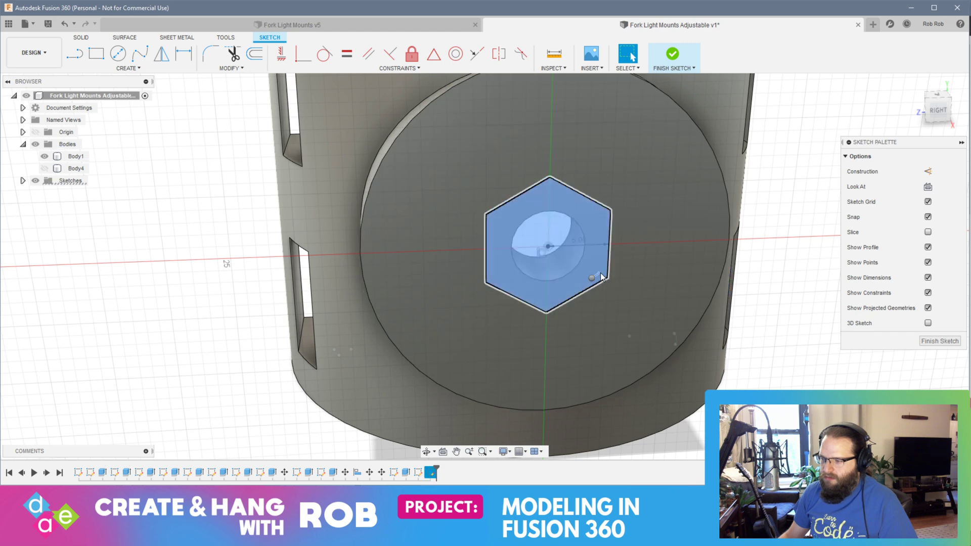
{"action": "right_click", "coordinate": [608, 273]}
{"action": "left_click", "coordinate": [614, 265]}
{"action": "middle_click_drag", "start_coordinate": [587, 334], "coordinate": [678, 338], "text": "shift"}
{"action": "left_click_drag", "start_coordinate": [619, 265], "coordinate": [398, 301]}
{"action": "key", "text": "Return"}
Step: Measure a depth edge of the hexagonal cut and compare it with the M6 nut thickness in the browser's search results
{"action": "middle_click_drag", "start_coordinate": [575, 312], "coordinate": [607, 313], "text": "shift"}
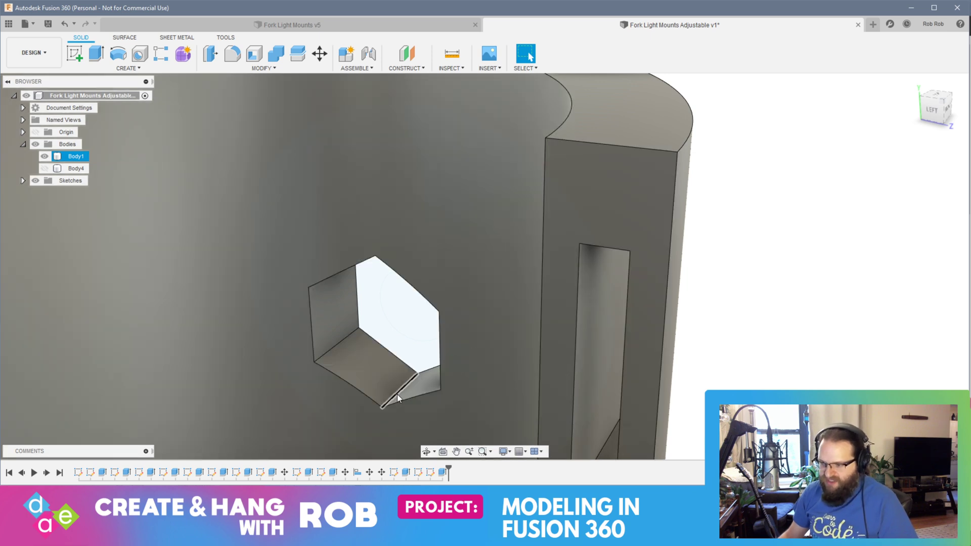
{"action": "left_click", "coordinate": [396, 393]}
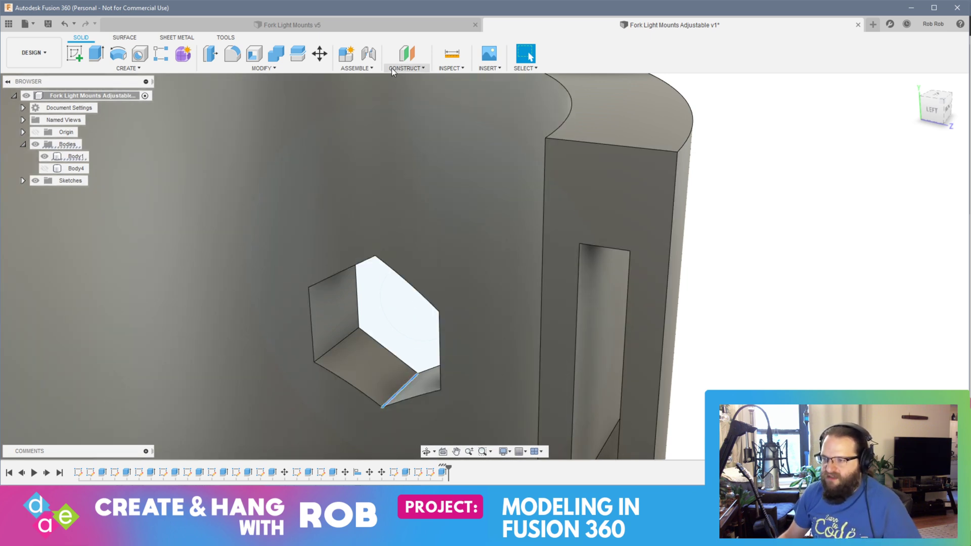
{"action": "left_click", "coordinate": [443, 69]}
{"action": "left_click", "coordinate": [451, 81]}
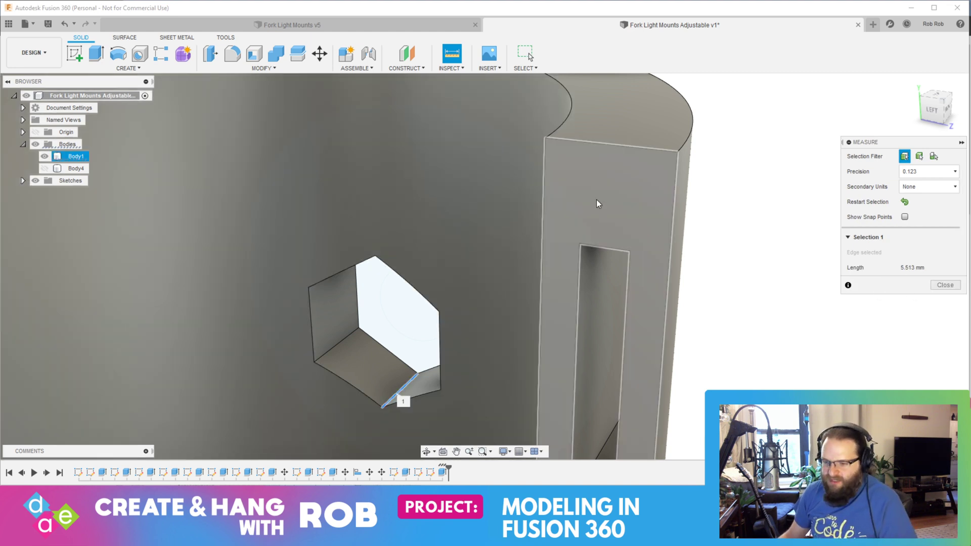
{"action": "key", "text": "alt+Tab"}
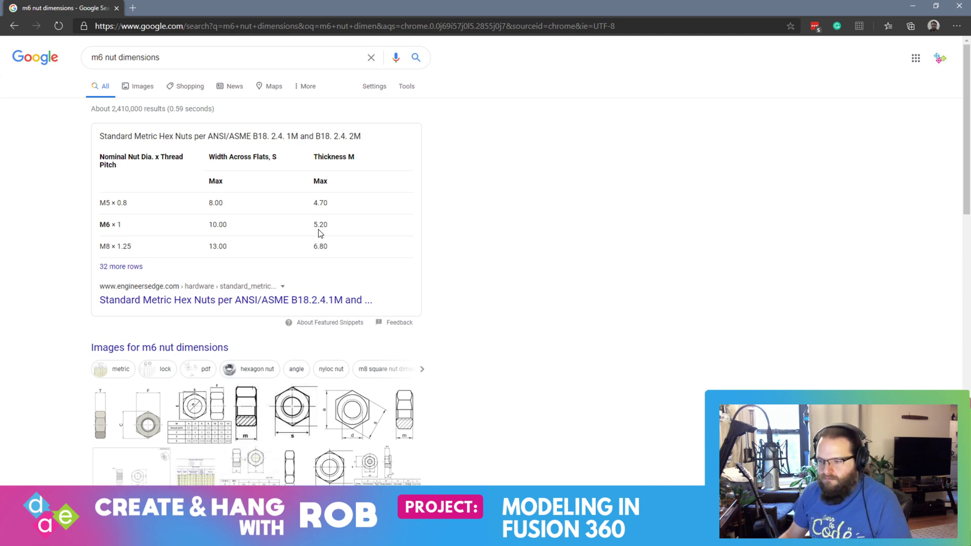
{"action": "key", "text": "alt+Tab"}
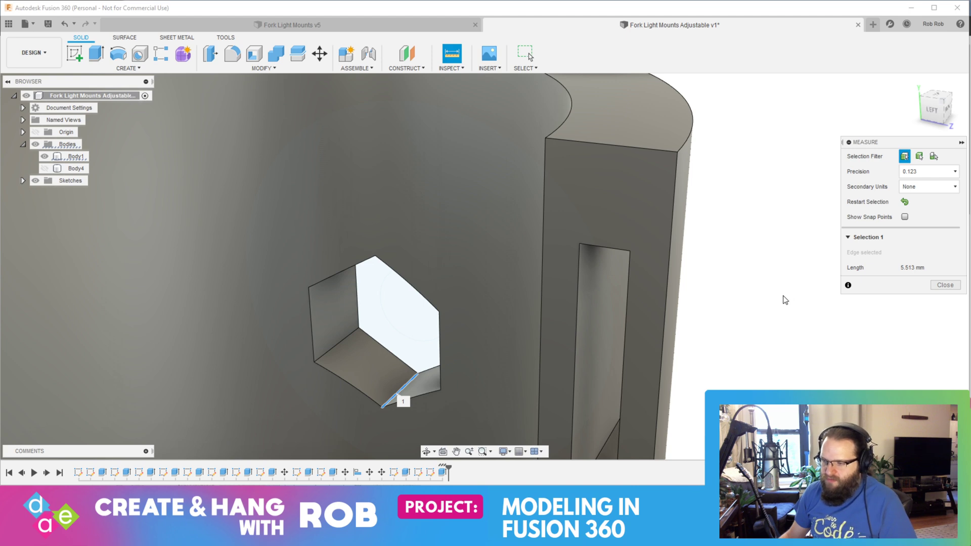
{"action": "middle_click_drag", "start_coordinate": [786, 298], "coordinate": [585, 273], "text": "shift"}
{"action": "key", "text": "Escape"}
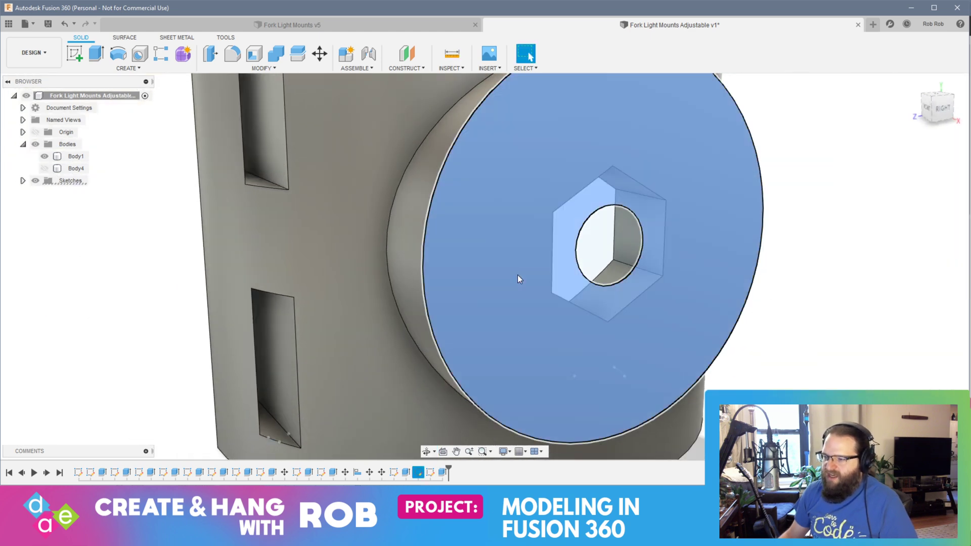
Step: Extrude the ring-shaped boss face profile around the round hole 1 mm outward, joined to the holder
{"action": "right_click", "coordinate": [517, 274]}
{"action": "left_click", "coordinate": [556, 261]}
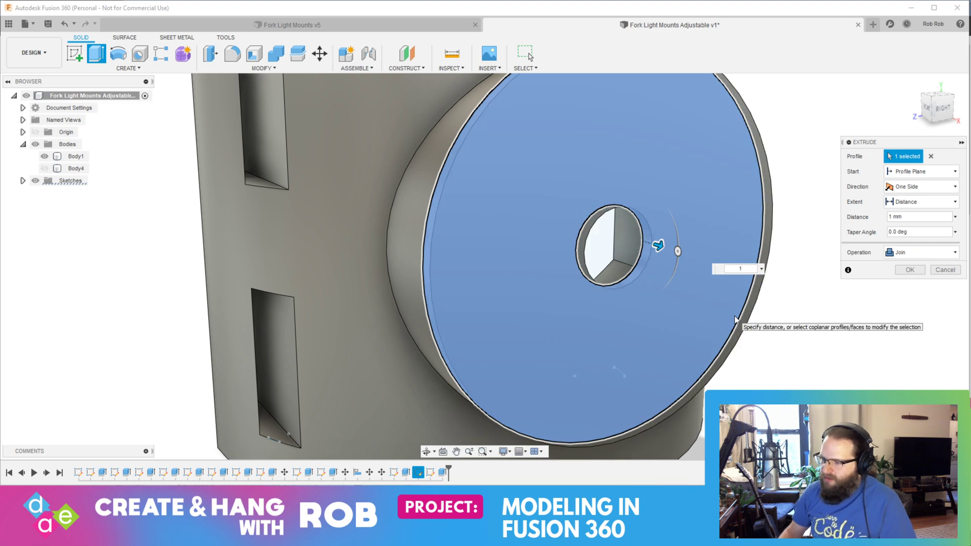
{"action": "key", "text": "Return"}
{"action": "middle_click_drag", "start_coordinate": [715, 319], "coordinate": [726, 292], "text": "shift"}
{"action": "right_click", "coordinate": [599, 298]}
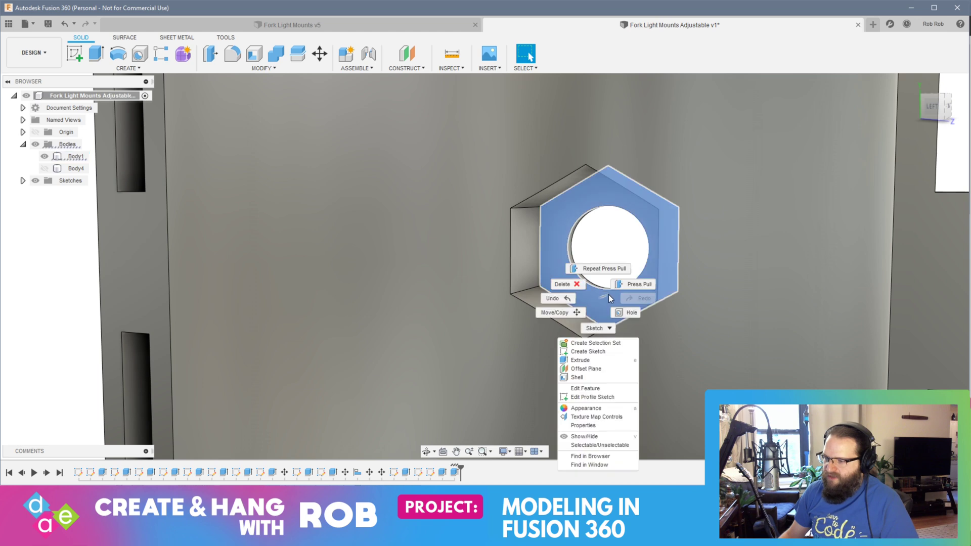
{"action": "left_click", "coordinate": [635, 284]}
{"action": "key", "text": "Escape"}
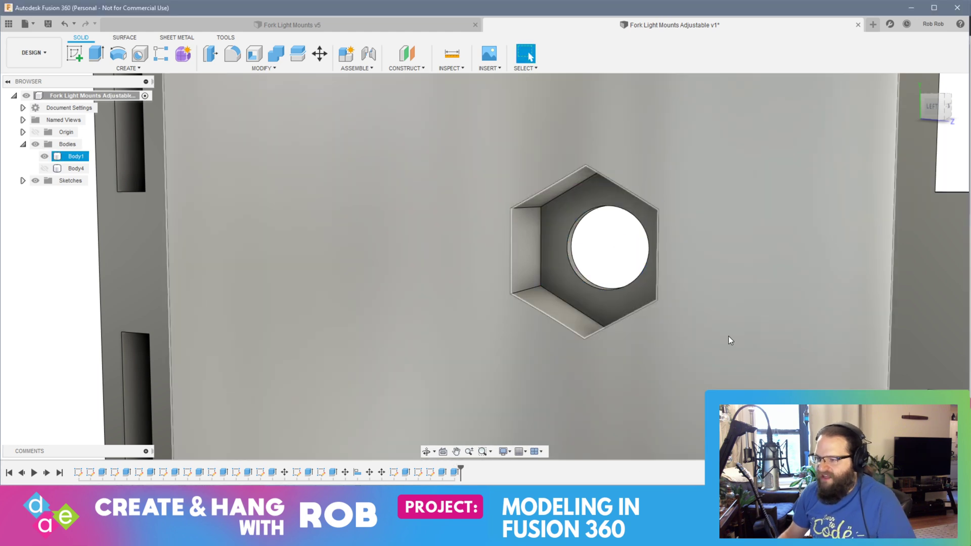
Step: Measure the depth edge of the hexagonal nut pocket from inside the holder
{"action": "mouse_move", "coordinate": [842, 300]}
{"action": "middle_mouse_down", "text": "shift"}
{"action": "mouse_move", "coordinate": [878, 290]}
{"action": "mouse_move", "coordinate": [829, 311]}
{"action": "middle_mouse_up", "text": "shift"}
{"action": "left_click", "coordinate": [541, 303]}
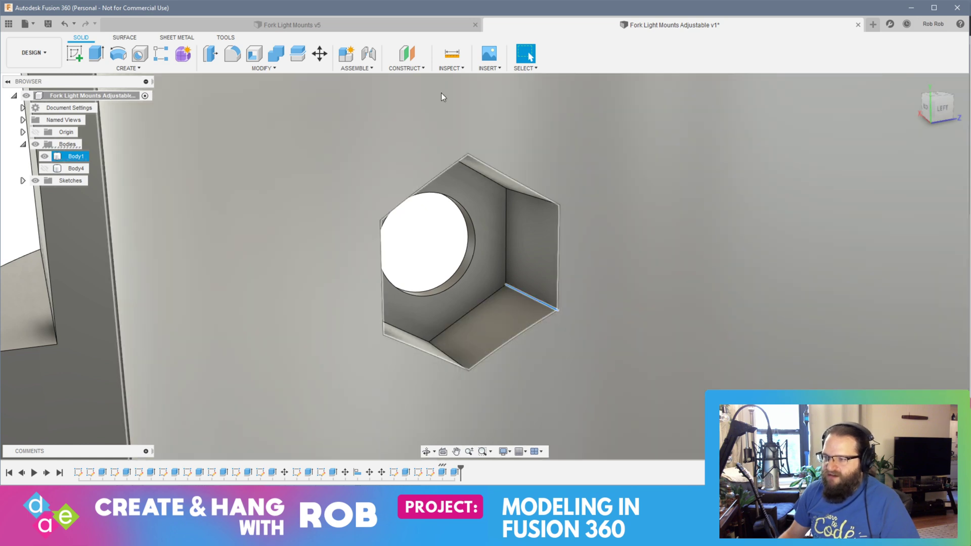
{"action": "left_click", "coordinate": [452, 53]}
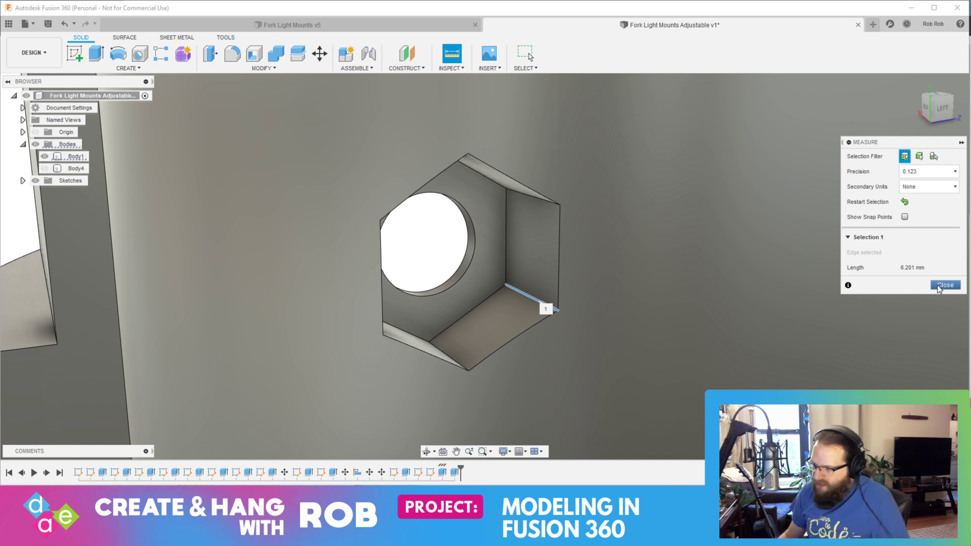
{"action": "left_click", "coordinate": [939, 285]}
Step: Offset the floor face of the hexagonal nut pocket by 0.2 mm
{"action": "left_click", "coordinate": [484, 249]}
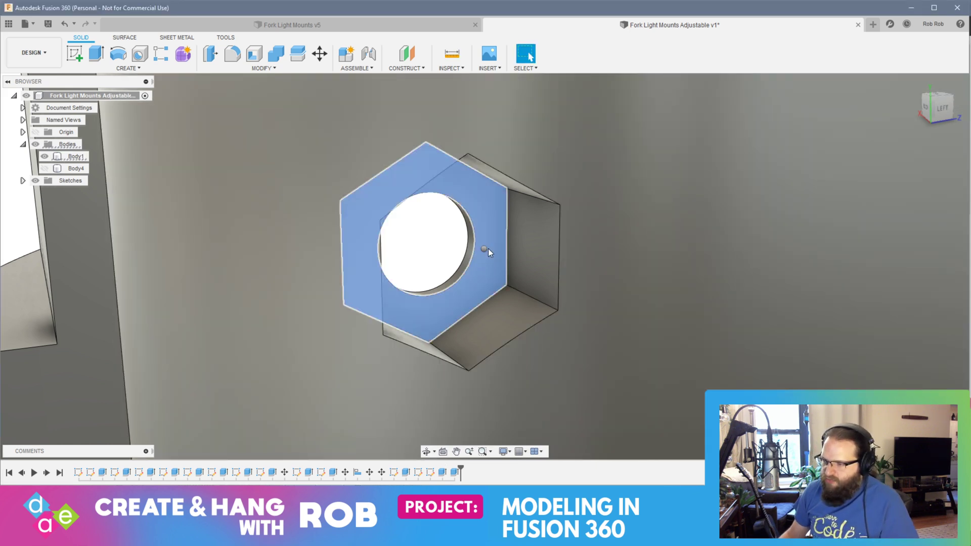
{"action": "right_click", "coordinate": [490, 247]}
{"action": "left_click", "coordinate": [515, 238]}
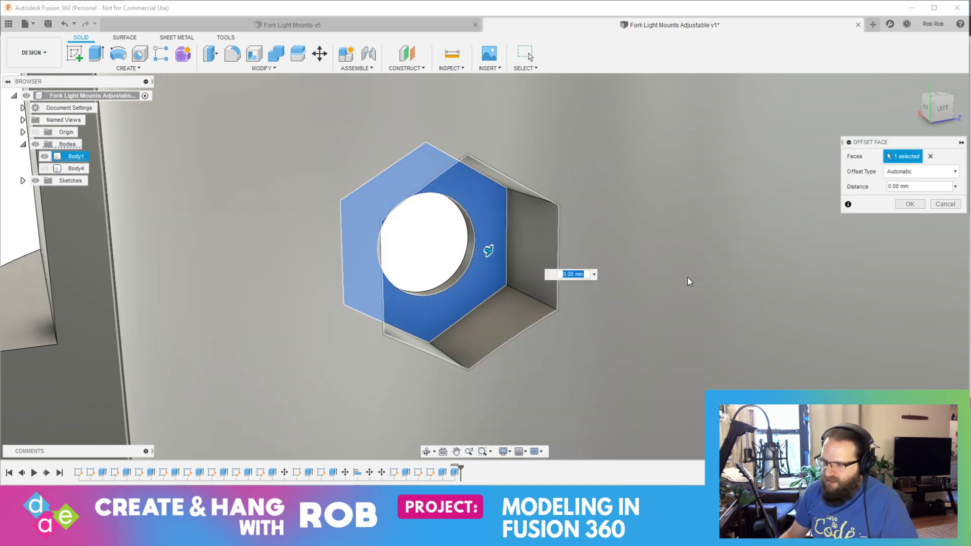
{"action": "type", "text": ".2"}
{"action": "key", "text": "Return"}
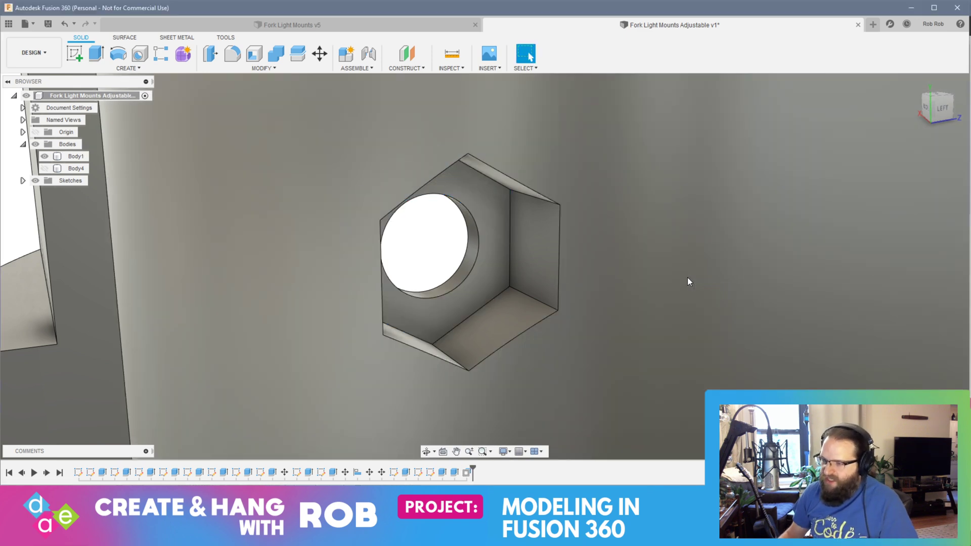
Step: Check the nut pocket and bolt hole from both sides, show Body4 and hide Body1
{"action": "middle_click_drag", "start_coordinate": [687, 281], "coordinate": [438, 292], "text": "shift"}
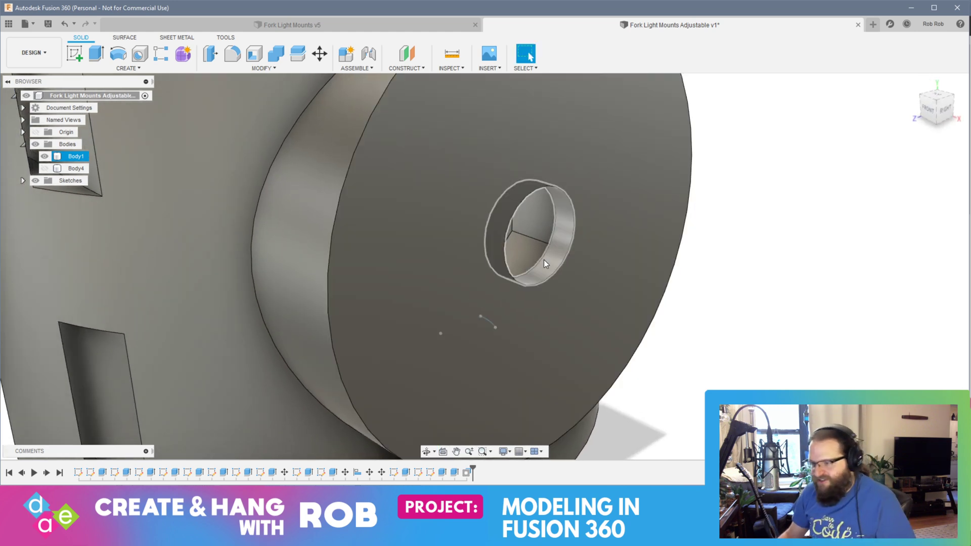
{"action": "scroll", "coordinate": [496, 296], "scroll_direction": "up", "scroll_amount": 5}
{"action": "scroll", "coordinate": [493, 288], "scroll_direction": "down", "scroll_amount": 5}
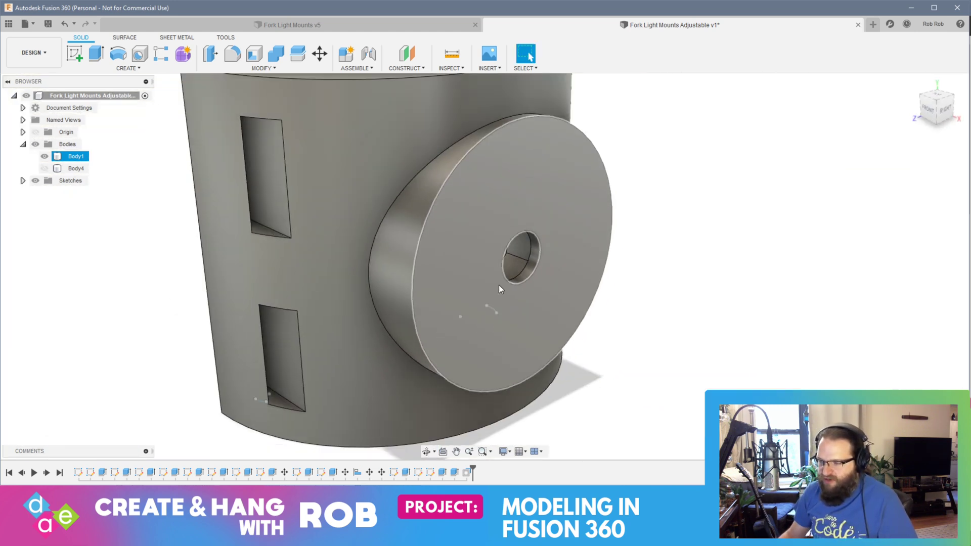
{"action": "middle_click_drag", "start_coordinate": [499, 284], "coordinate": [611, 269], "text": "shift"}
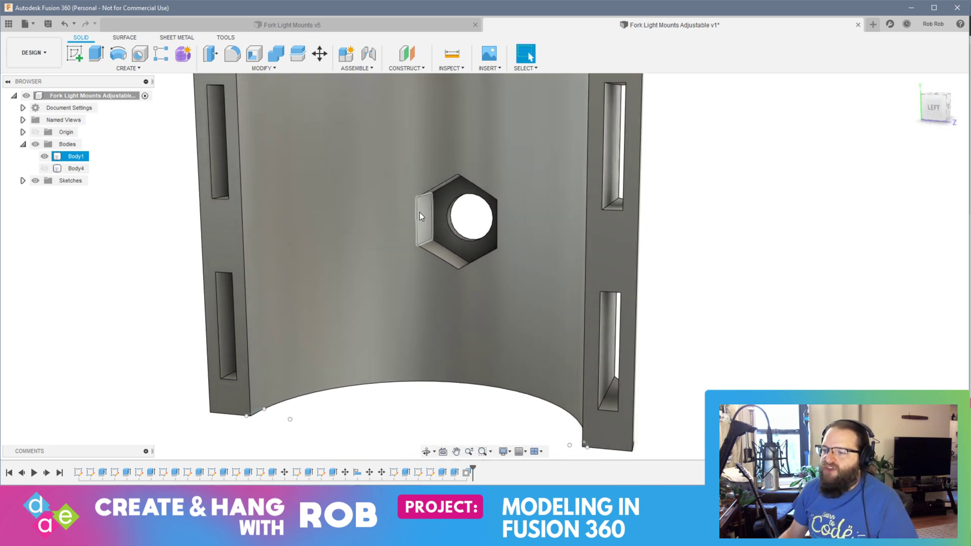
{"action": "middle_click_drag", "start_coordinate": [670, 299], "coordinate": [623, 337], "text": "shift"}
{"action": "scroll", "coordinate": [681, 344], "scroll_direction": "down", "scroll_amount": 8}
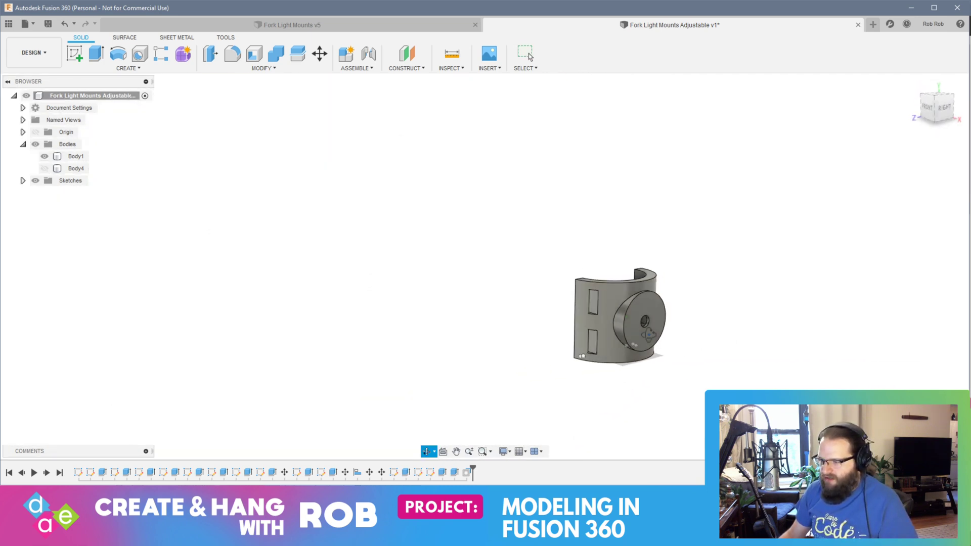
{"action": "left_click", "coordinate": [45, 168]}
{"action": "left_click", "coordinate": [44, 156]}
Step: Sketch a 6 mm diameter circle at the centre of Body4's round boss face
{"action": "middle_click_drag", "start_coordinate": [297, 262], "coordinate": [408, 262], "text": "shift"}
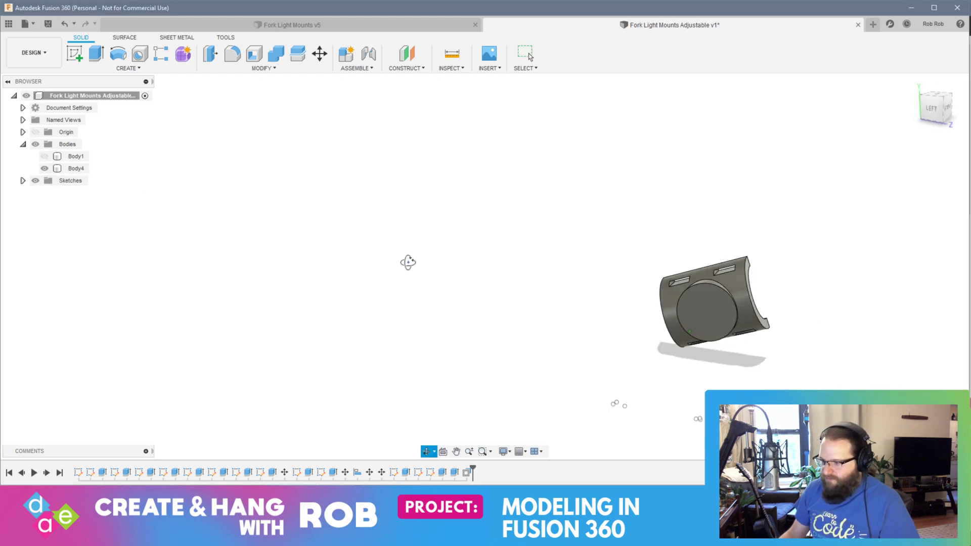
{"action": "left_click", "coordinate": [721, 314]}
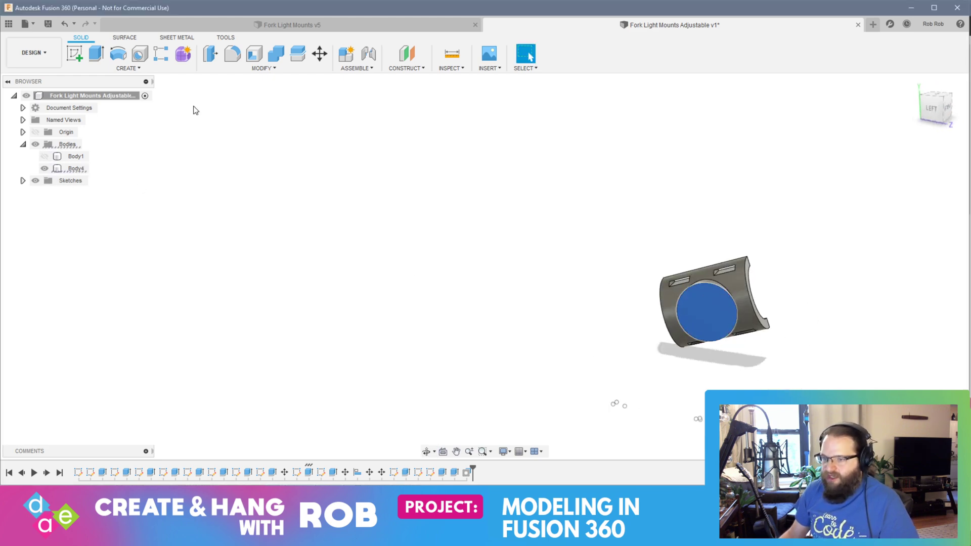
{"action": "left_click", "coordinate": [75, 56]}
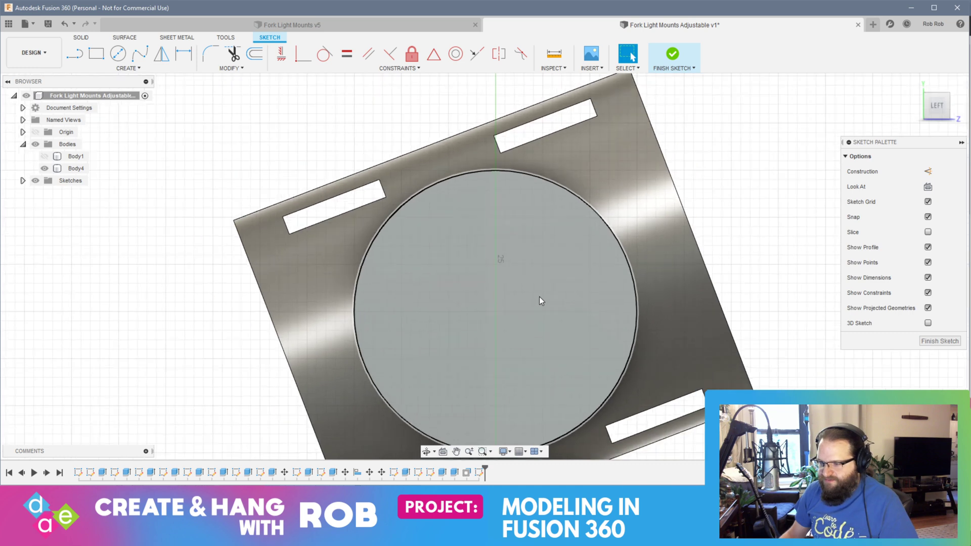
{"action": "scroll", "coordinate": [539, 298], "scroll_direction": "down", "scroll_amount": 3}
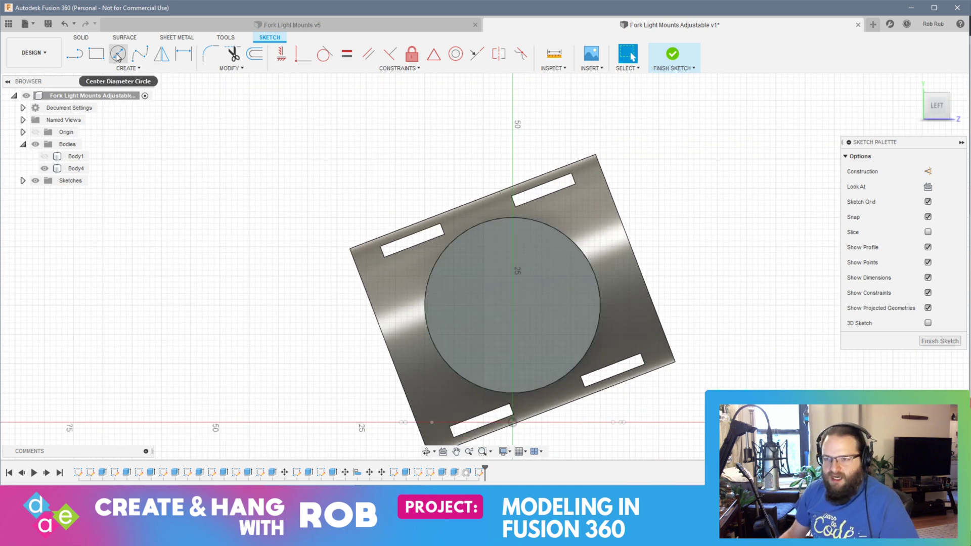
{"action": "left_click", "coordinate": [118, 53]}
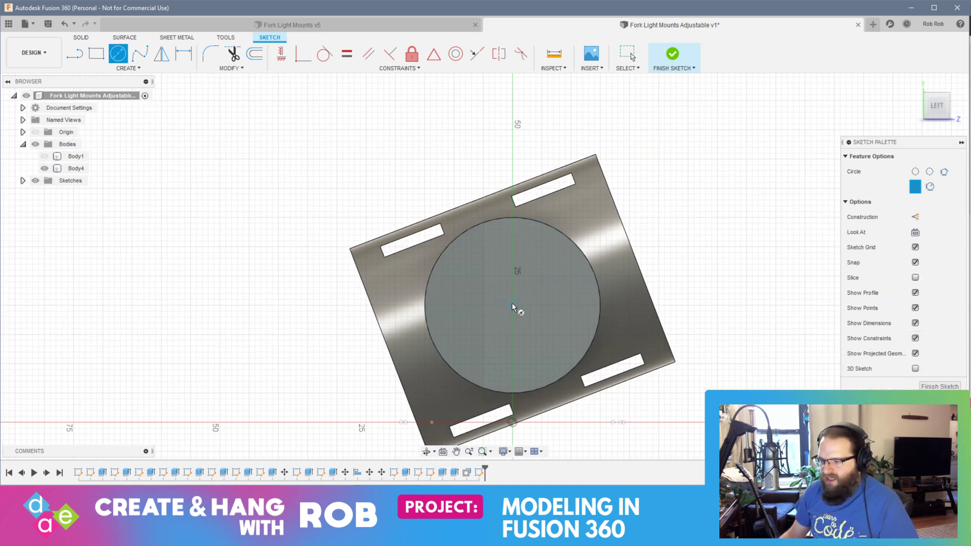
{"action": "left_click", "coordinate": [513, 305]}
{"action": "key", "text": "Return"}
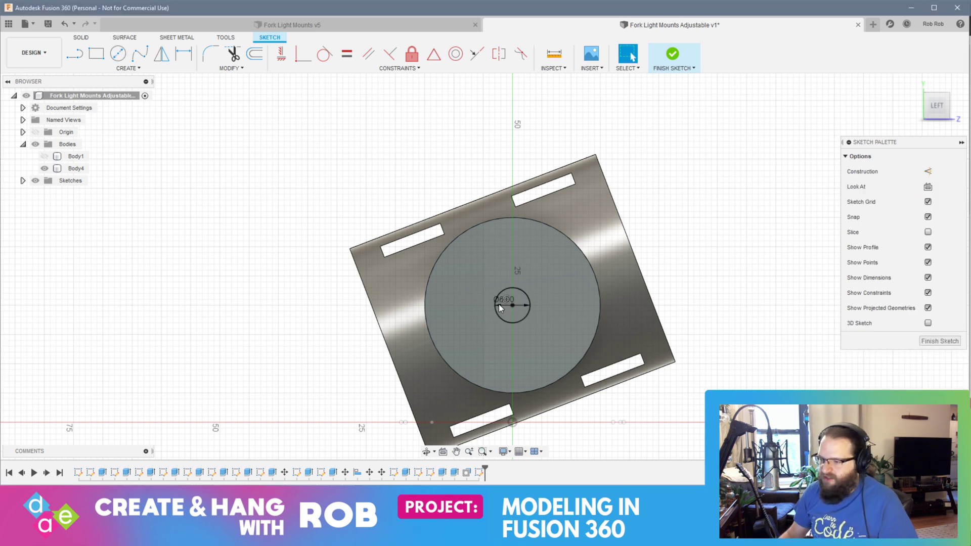
Step: Extrude the 6 mm circle inward as a cut through Body4's boss and holder wall
{"action": "left_click", "coordinate": [520, 302]}
{"action": "right_click", "coordinate": [509, 298]}
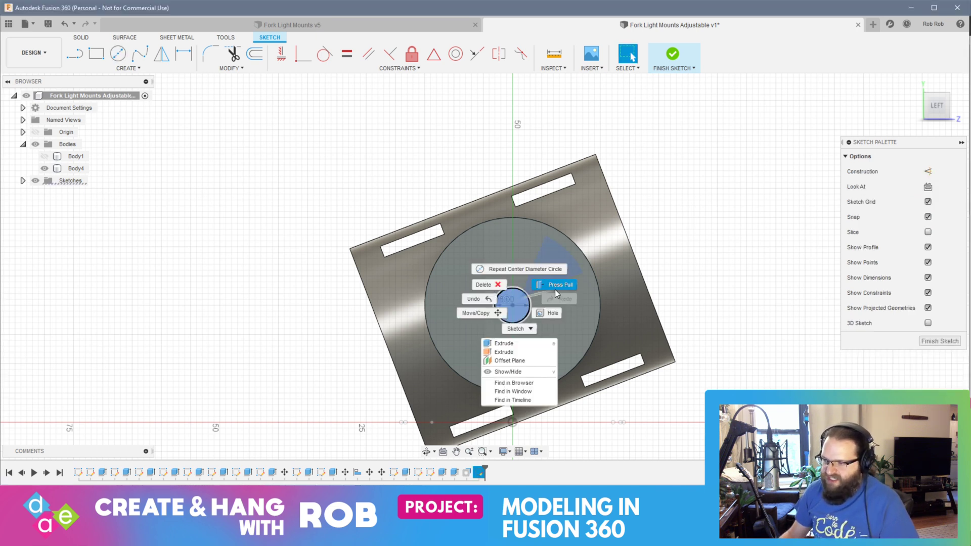
{"action": "left_click", "coordinate": [552, 284]}
{"action": "middle_click_drag", "start_coordinate": [701, 349], "coordinate": [619, 350], "text": "shift"}
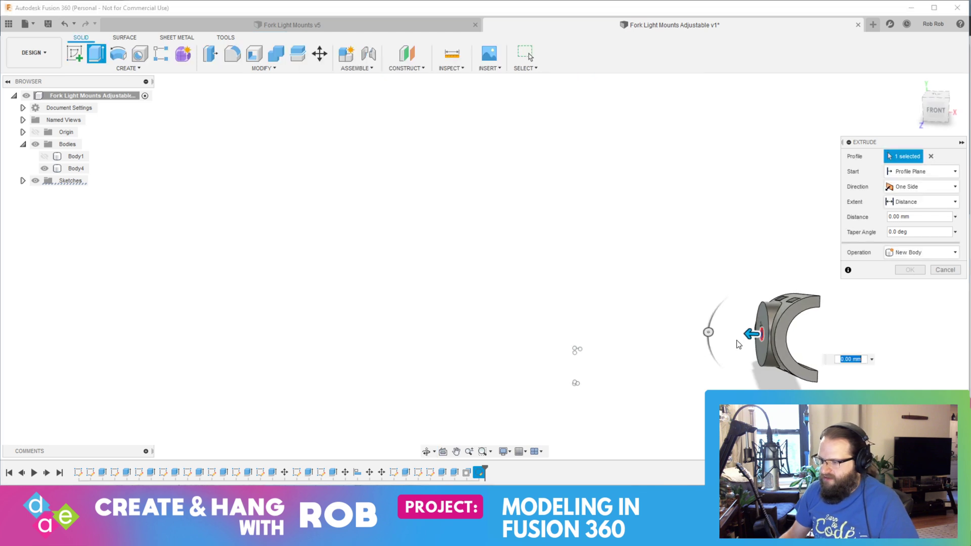
{"action": "left_click_drag", "start_coordinate": [748, 334], "coordinate": [885, 338]}
{"action": "key", "text": "Return"}
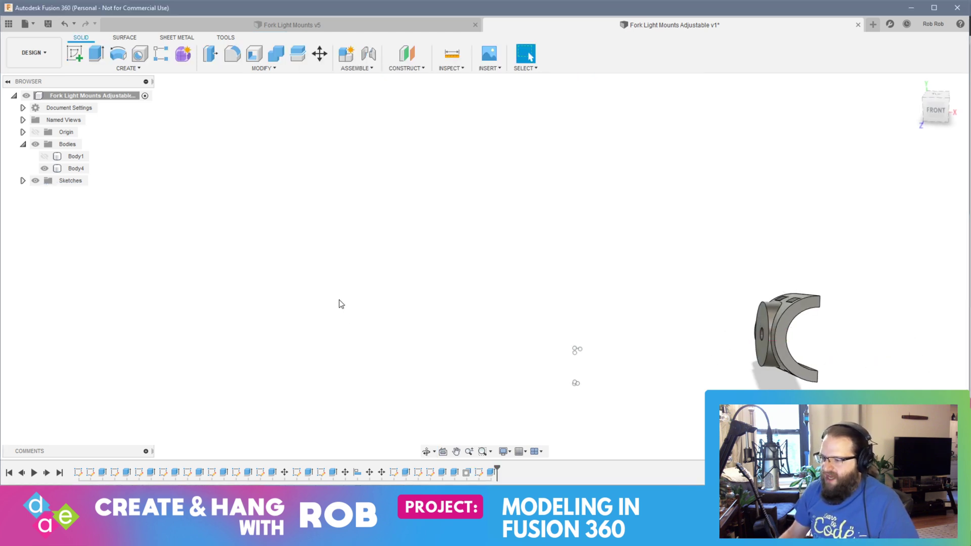
Step: Start a sketch on Body4's boss face around the bolt hole
{"action": "middle_click_drag", "start_coordinate": [476, 309], "coordinate": [547, 307], "text": "shift"}
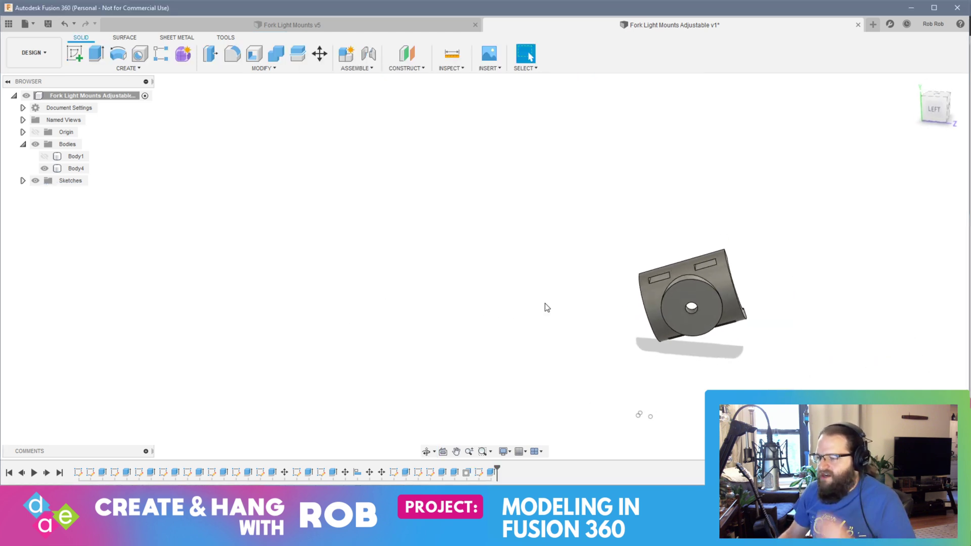
{"action": "left_click", "coordinate": [698, 319]}
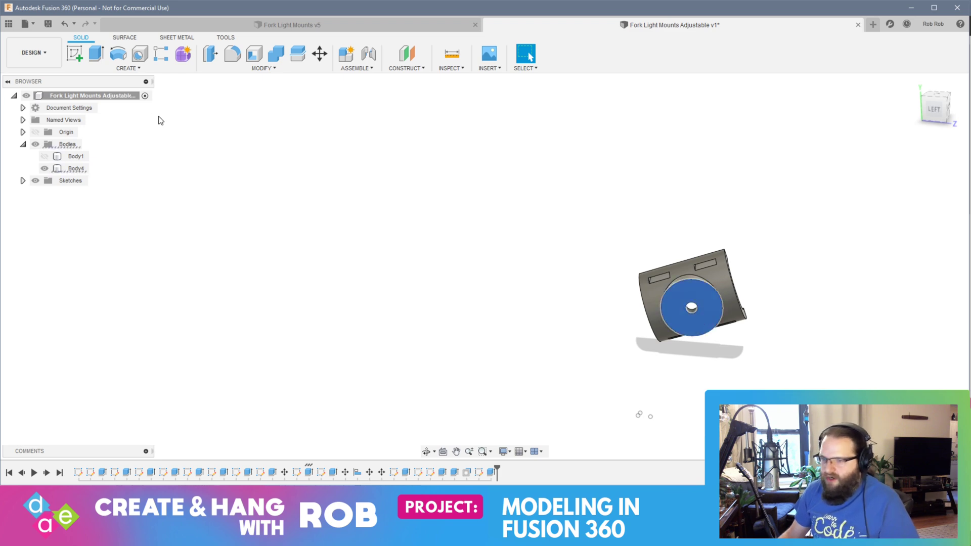
{"action": "left_click", "coordinate": [74, 55]}
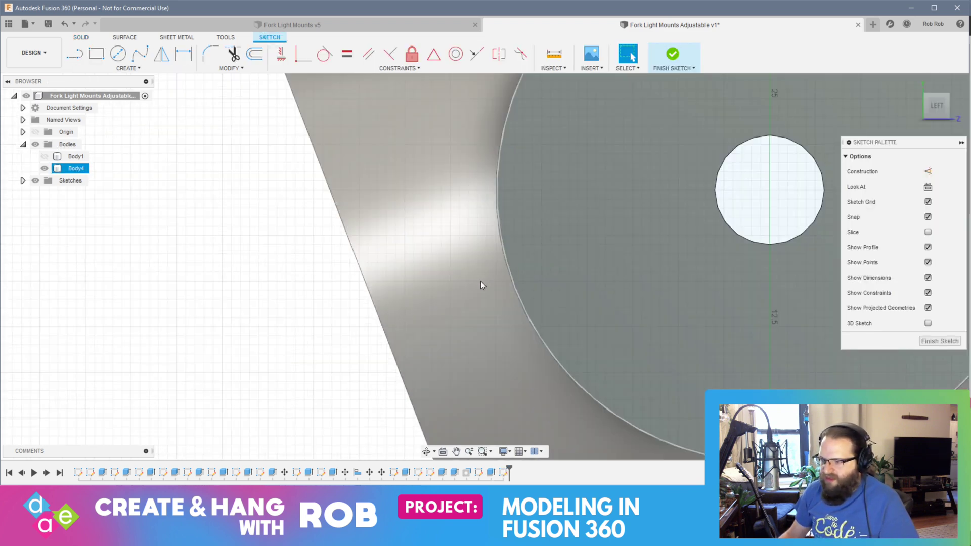
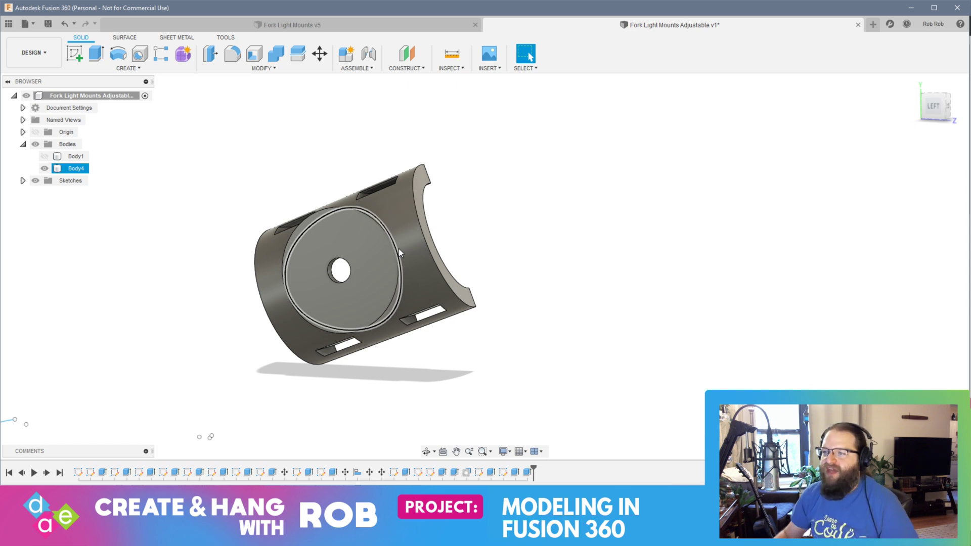
Step: Switch to the web browser and search in a new tab for "create knurl in fusion 360"
{"action": "left_click", "coordinate": [283, 400]}
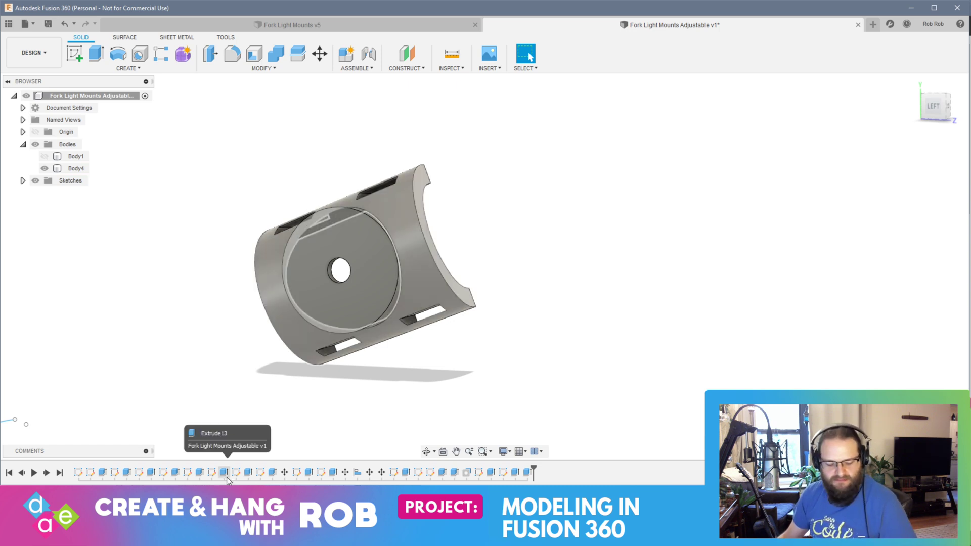
{"action": "key", "text": "alt+Tab"}
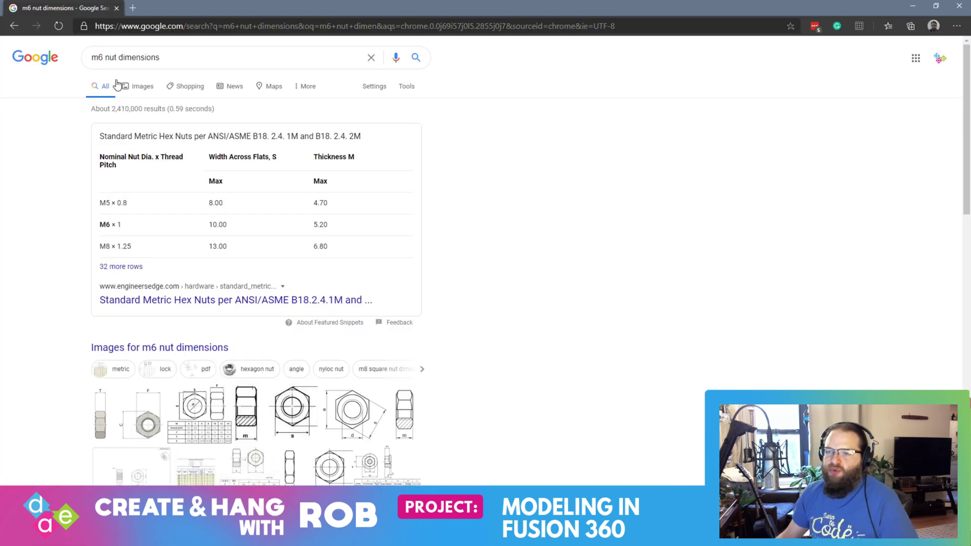
{"action": "left_click", "coordinate": [133, 9]}
{"action": "type", "text": "create"}
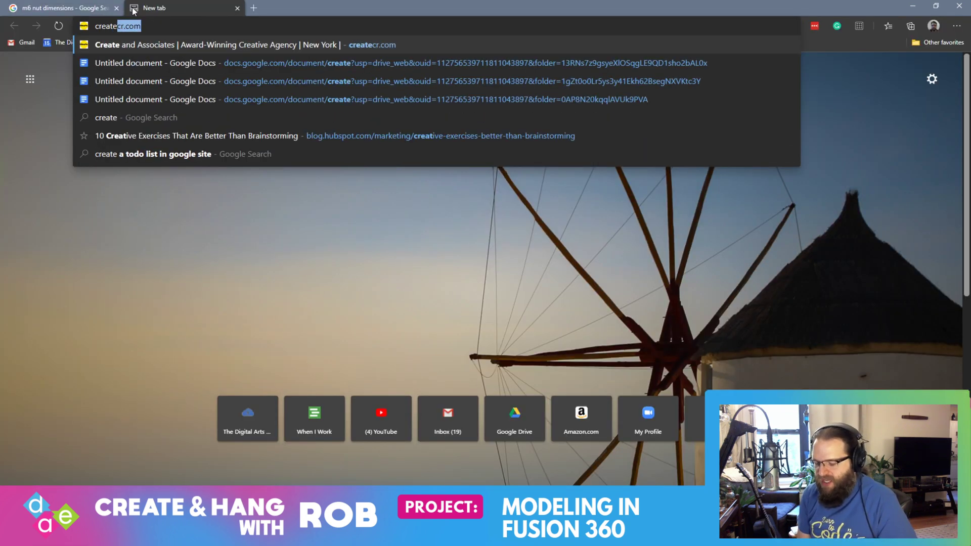
{"action": "type", "text": " a knurl"}
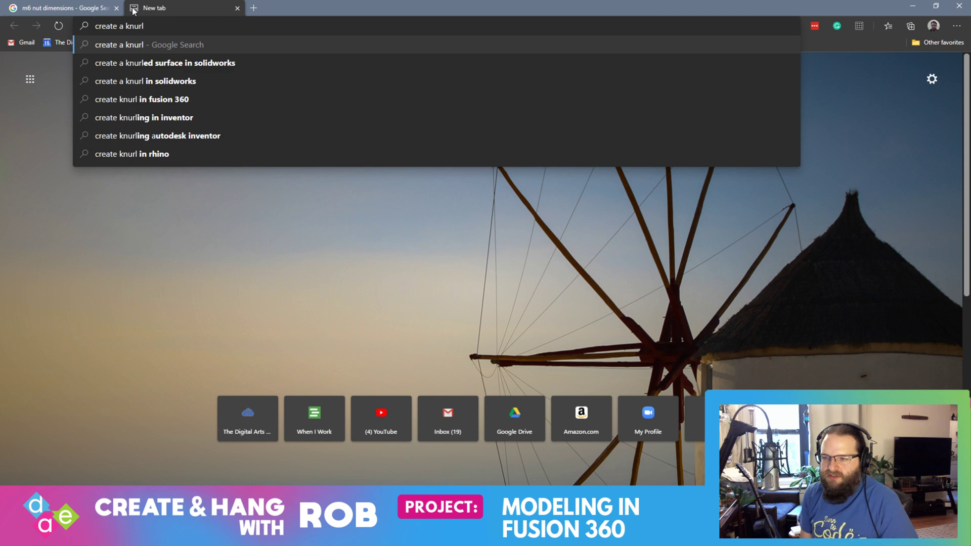
{"action": "key", "text": "Down"}
{"action": "key", "text": "Down"}
{"action": "key", "text": "Down"}
{"action": "key", "text": "Return"}
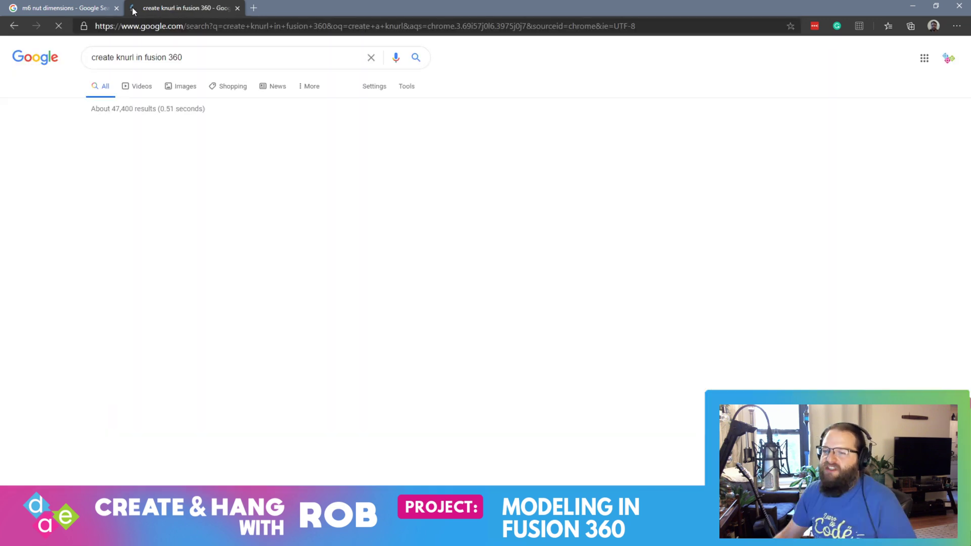
Step: Open the Autodesk Knowledge result "Knurling in Fusion 360" and start playing its screencast
{"action": "scroll", "coordinate": [401, 356], "scroll_direction": "down", "scroll_amount": 7}
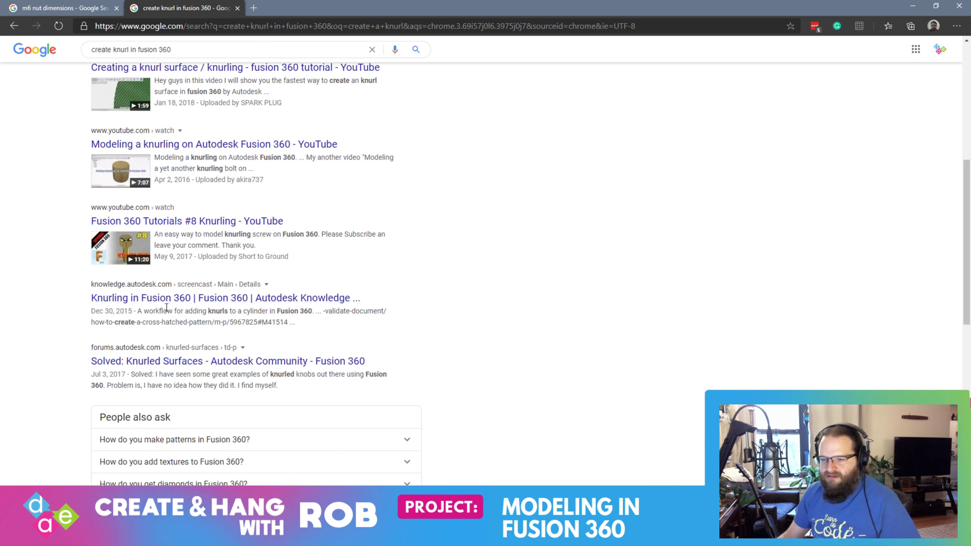
{"action": "left_click", "coordinate": [153, 298]}
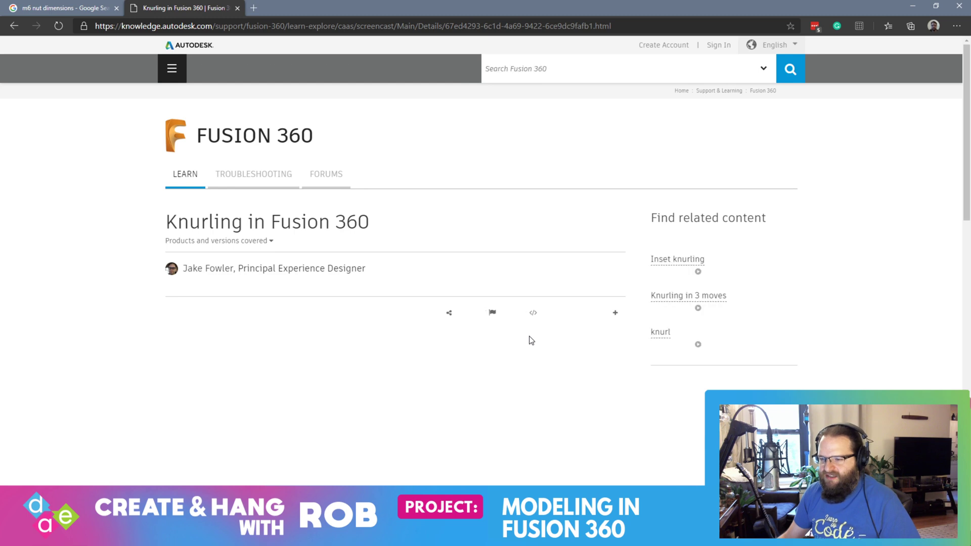
{"action": "scroll", "coordinate": [528, 336], "scroll_direction": "down", "scroll_amount": 5}
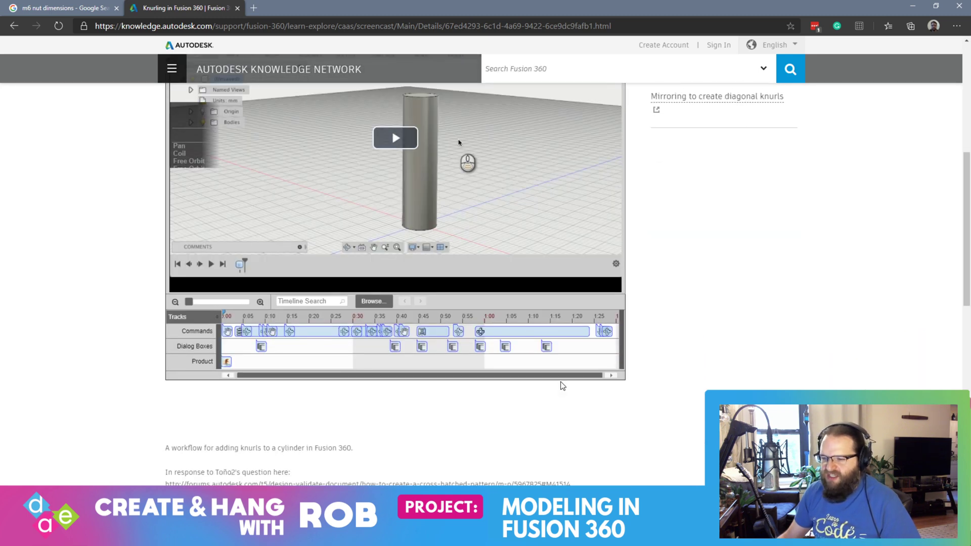
{"action": "scroll", "coordinate": [554, 383], "scroll_direction": "down", "scroll_amount": 3}
{"action": "scroll", "coordinate": [546, 377], "scroll_direction": "up", "scroll_amount": 7}
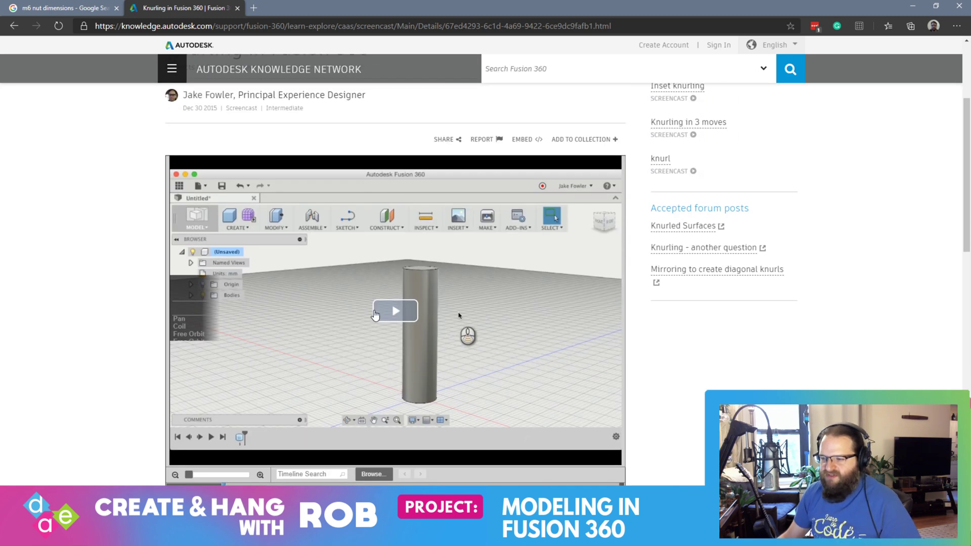
{"action": "left_click", "coordinate": [374, 315]}
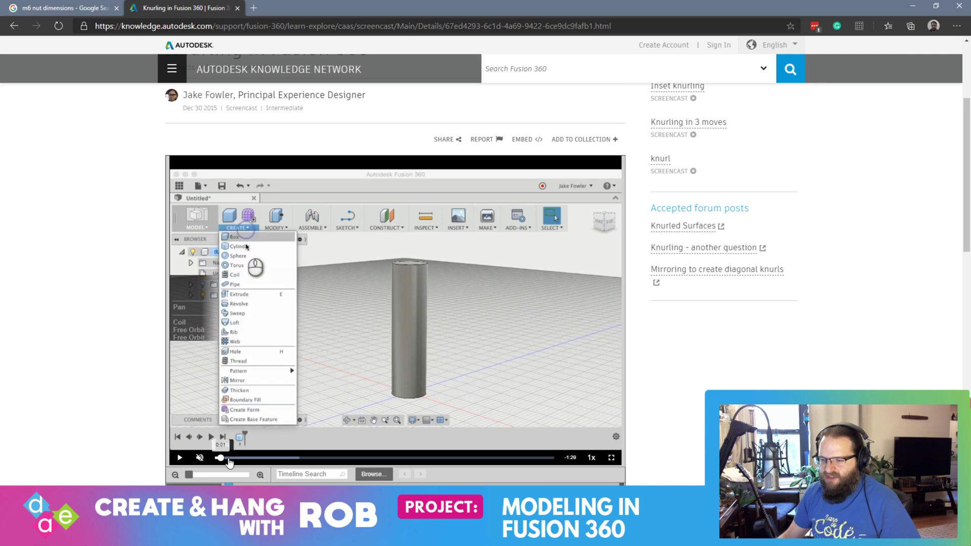
Step: Skim the knurling screencast from the coil cut to the mirror and circular pattern, then close the page and return to Fusion 360
{"action": "left_click_drag", "start_coordinate": [229, 462], "coordinate": [249, 464]}
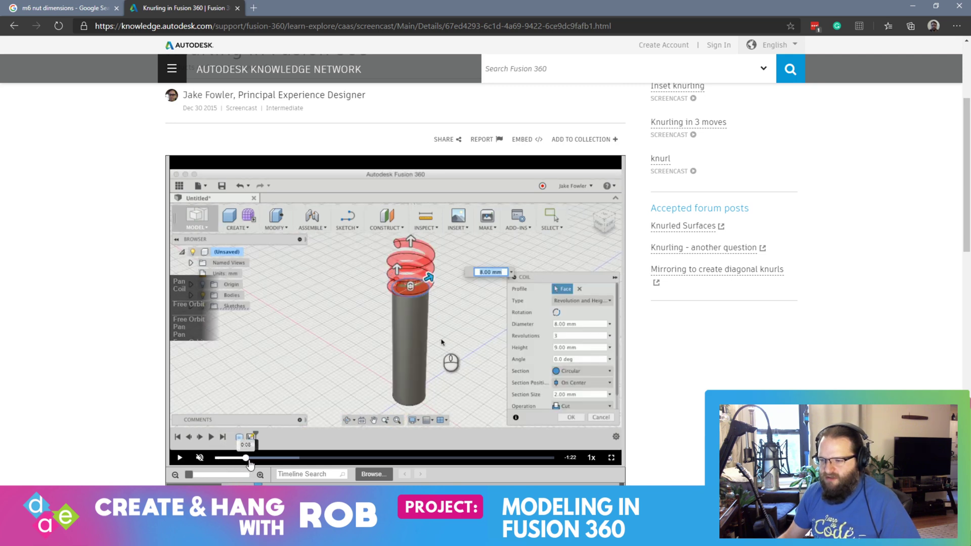
{"action": "left_click", "coordinate": [246, 464]}
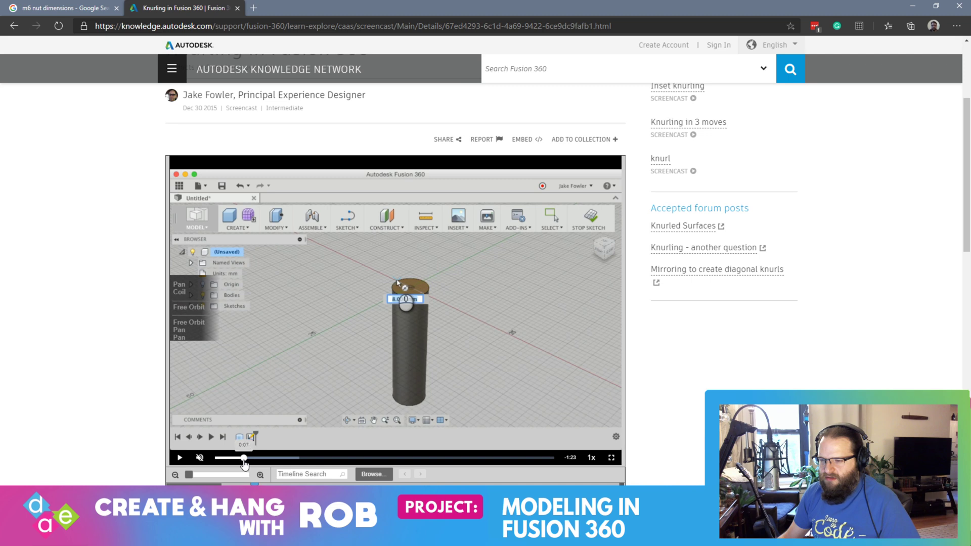
{"action": "left_click", "coordinate": [252, 460]}
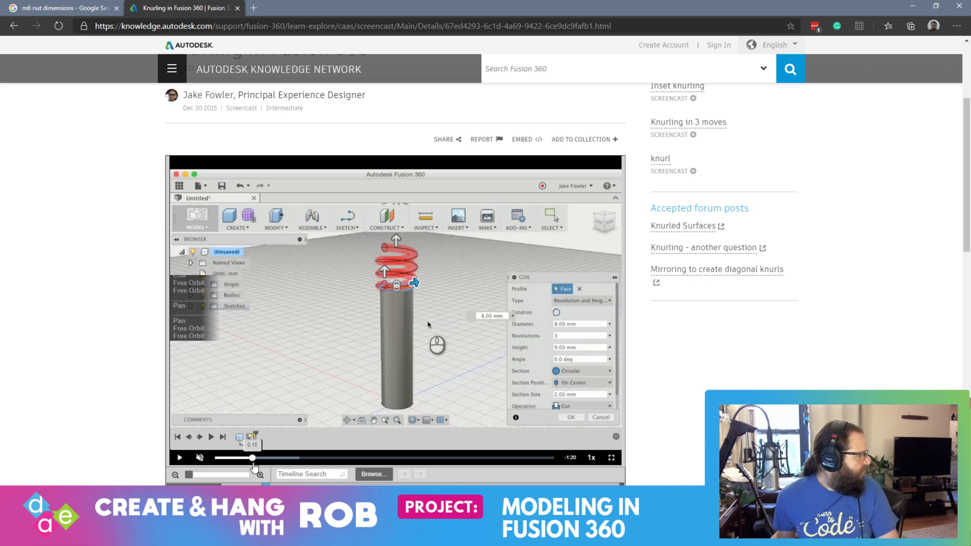
{"action": "left_click", "coordinate": [285, 460]}
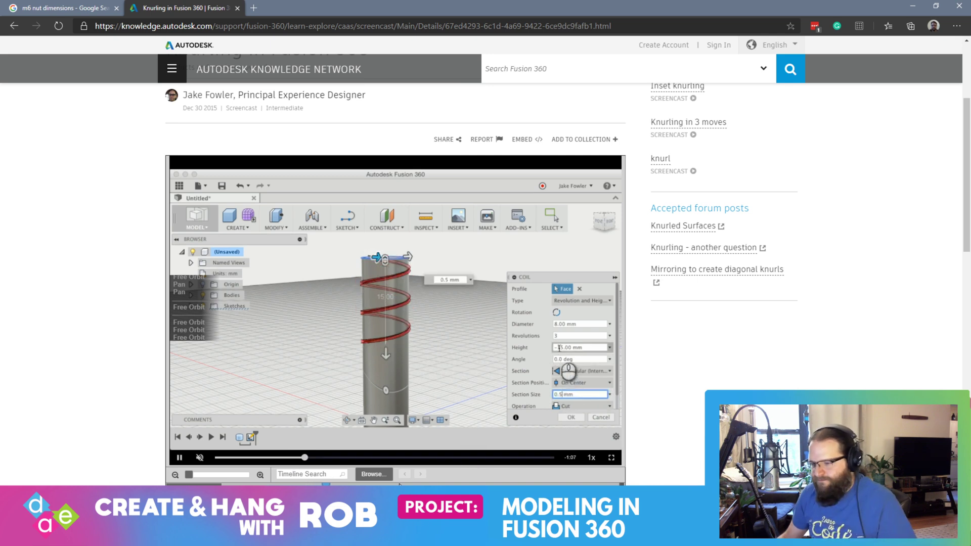
{"action": "left_click", "coordinate": [319, 461]}
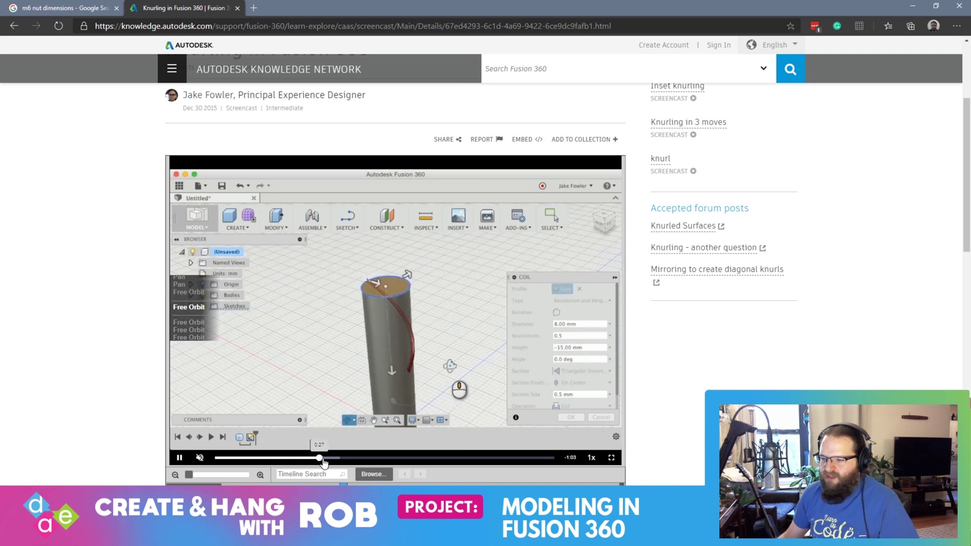
{"action": "left_click", "coordinate": [360, 457]}
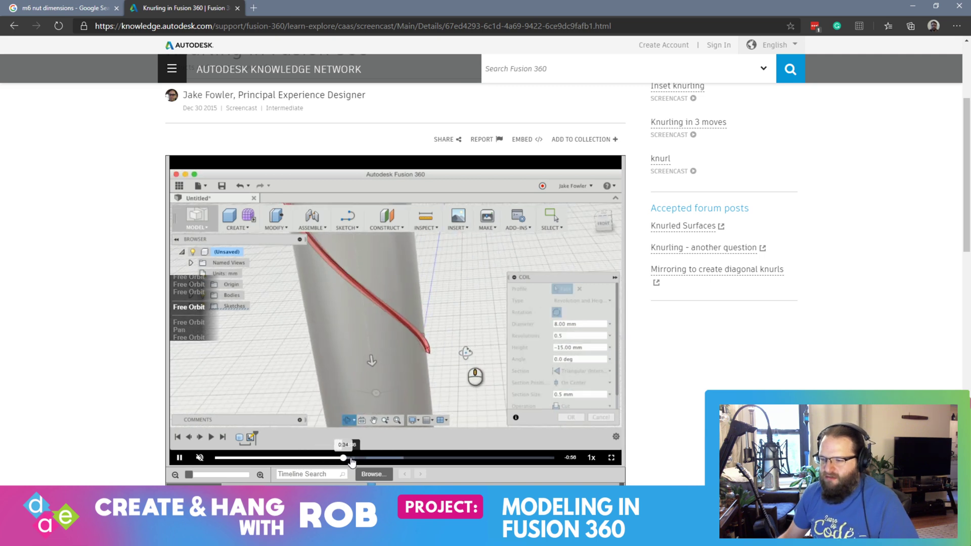
{"action": "left_click", "coordinate": [381, 457]}
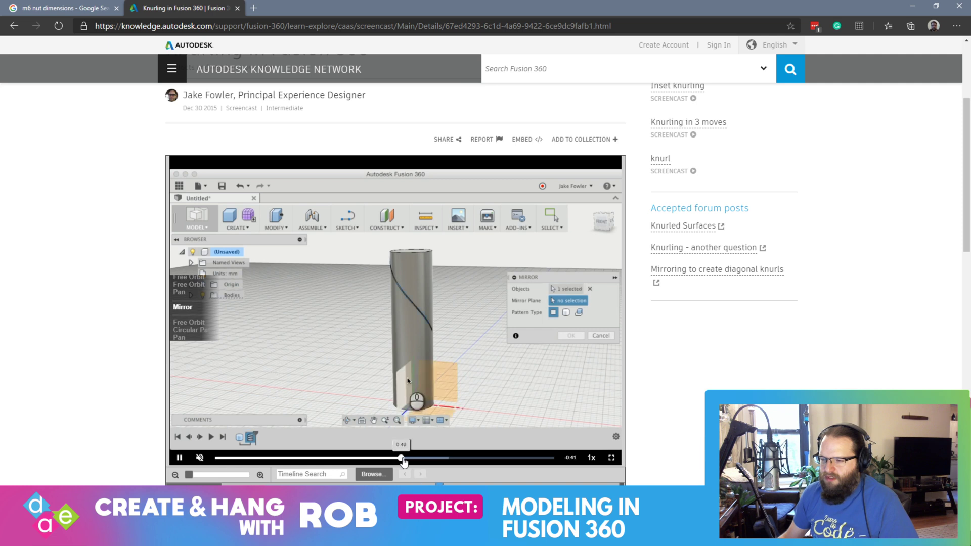
{"action": "left_click", "coordinate": [424, 458]}
{"action": "left_click", "coordinate": [441, 458]}
{"action": "left_click", "coordinate": [471, 457]}
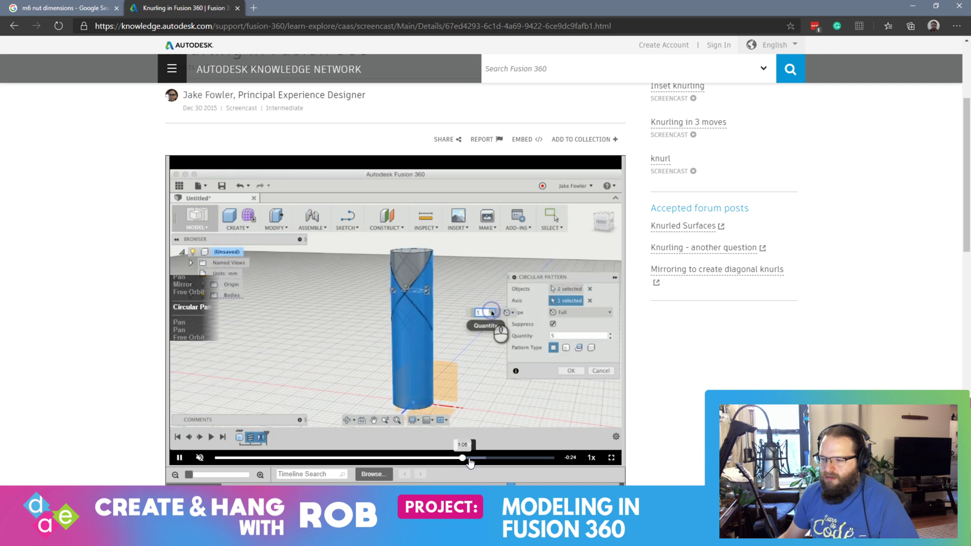
{"action": "left_click", "coordinate": [491, 458]}
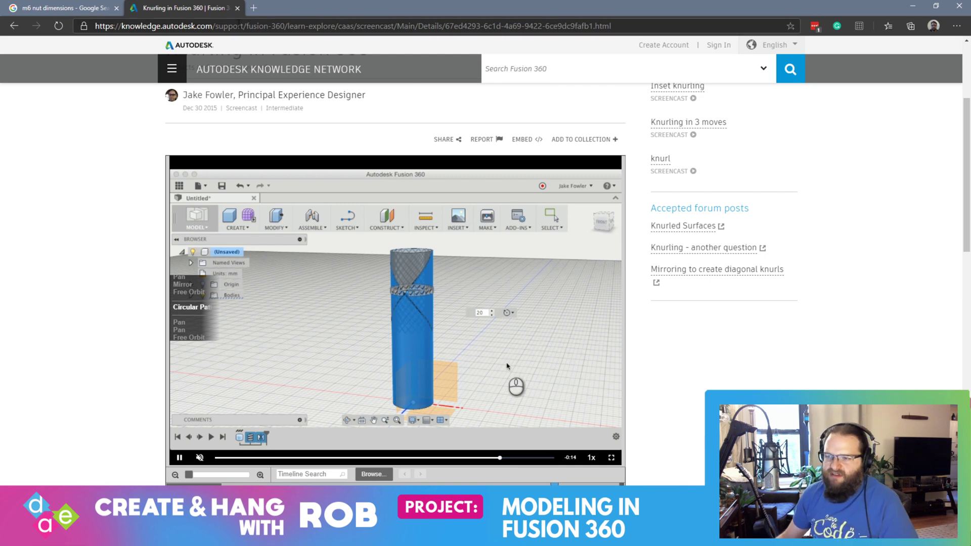
{"action": "left_click", "coordinate": [237, 7]}
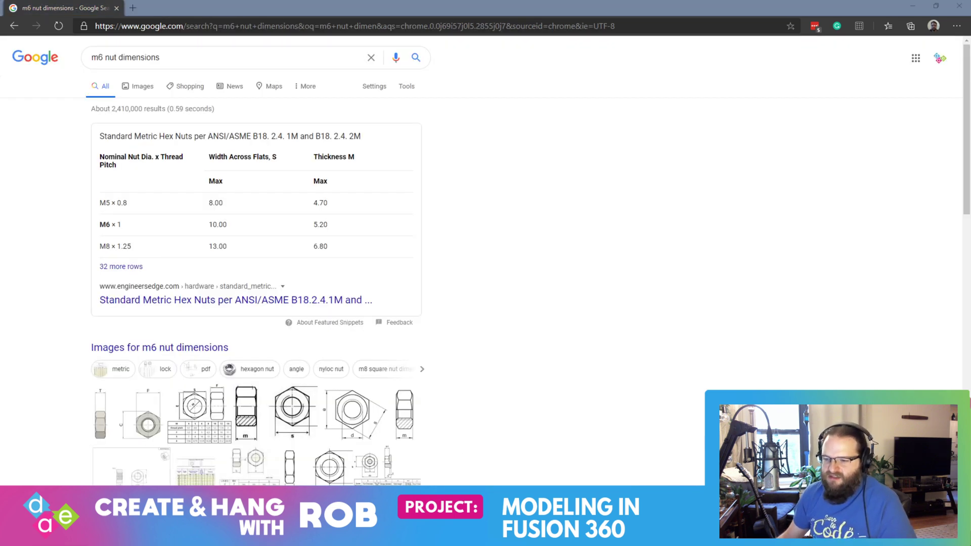
{"action": "key", "text": "alt+Tab"}
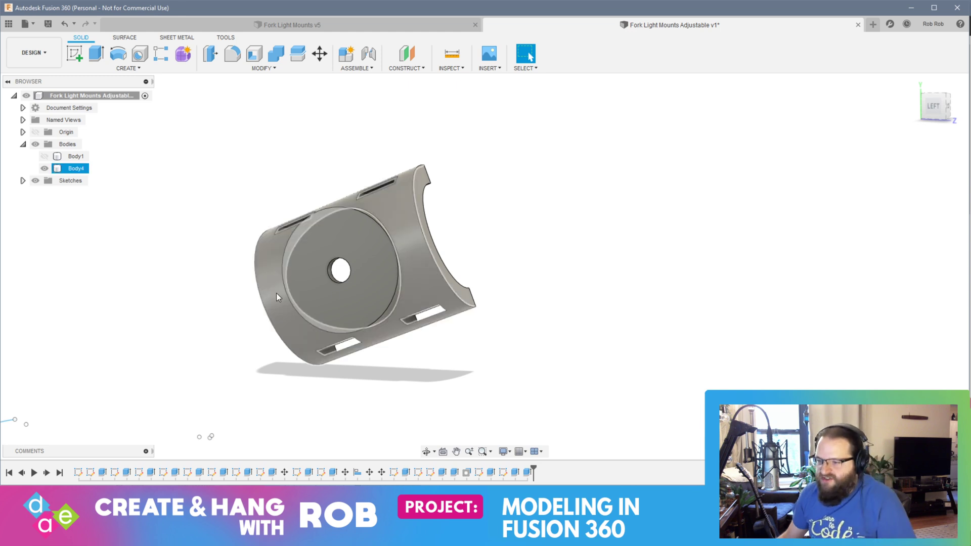
Step: Start a sketch at the curved side of Body4's round boss and finish it without drawing anything
{"action": "left_click", "coordinate": [359, 305]}
{"action": "middle_click_drag", "start_coordinate": [372, 298], "coordinate": [318, 327], "text": "shift"}
{"action": "left_click", "coordinate": [378, 418]}
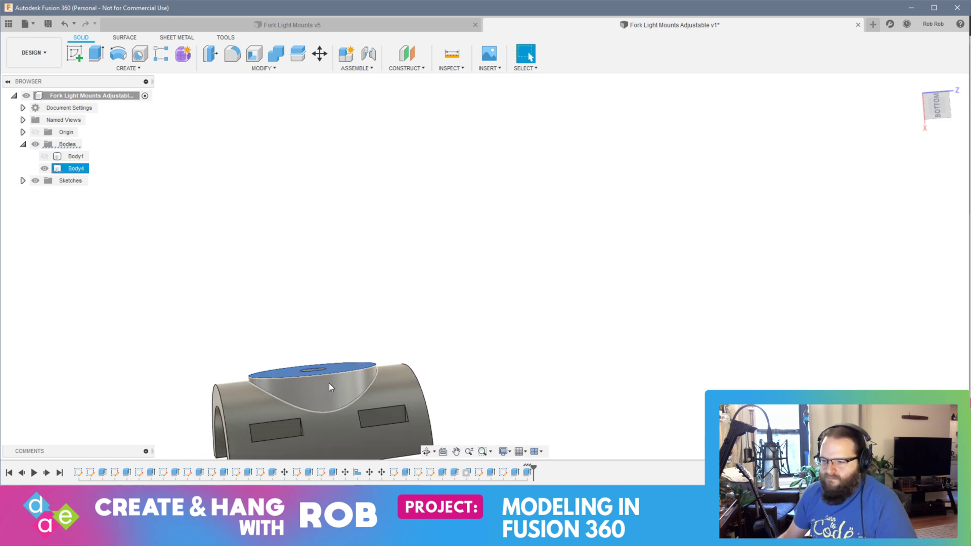
{"action": "left_click", "coordinate": [331, 375]}
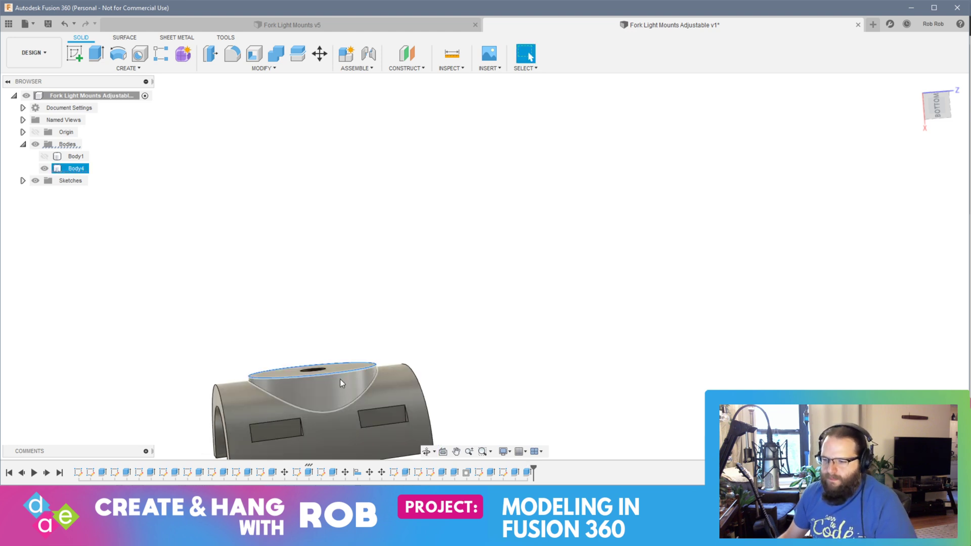
{"action": "left_click", "coordinate": [75, 53]}
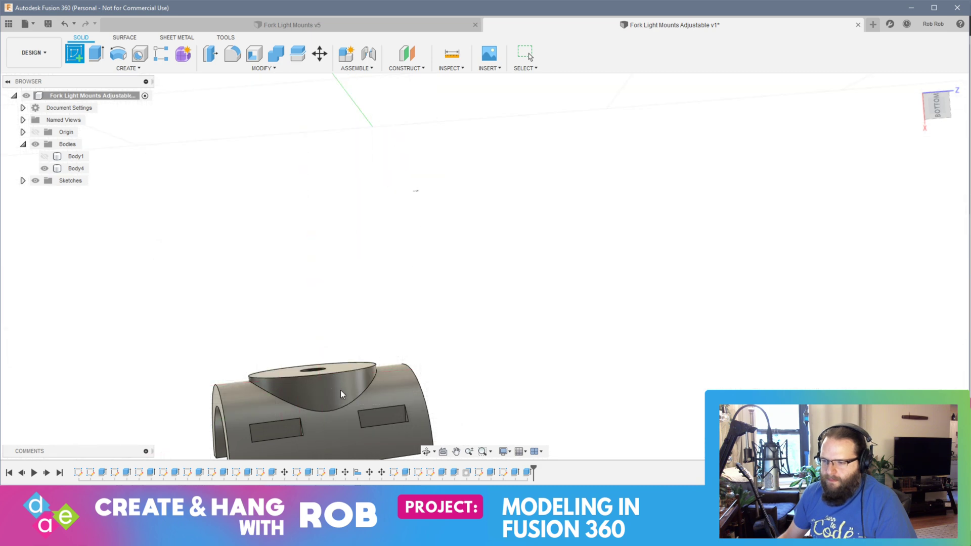
{"action": "left_click", "coordinate": [323, 395]}
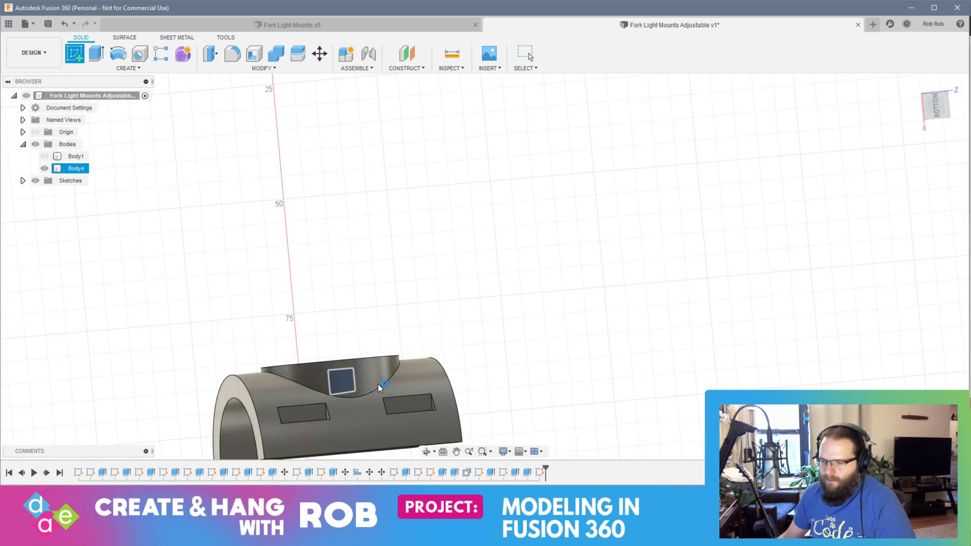
{"action": "scroll", "coordinate": [475, 287], "scroll_direction": "up", "scroll_amount": 5}
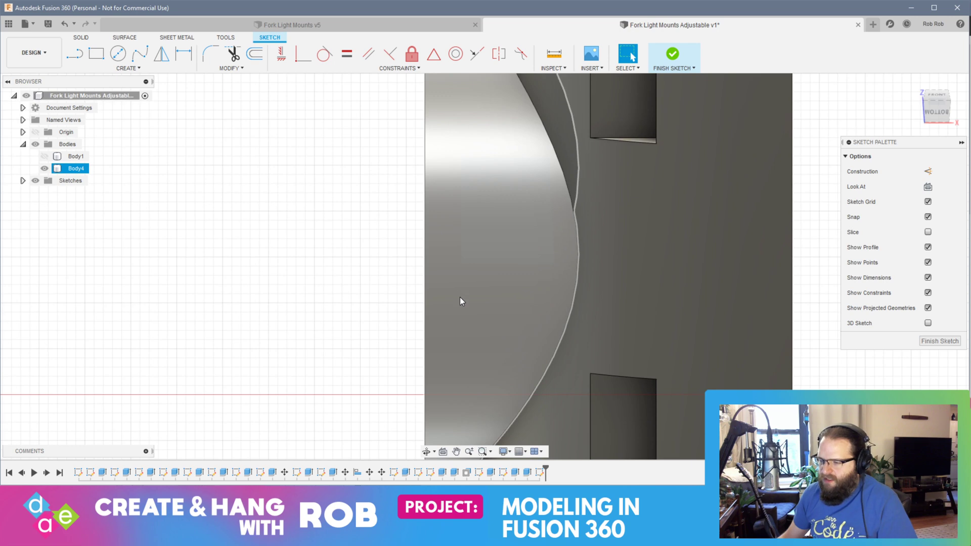
{"action": "mouse_move", "coordinate": [434, 256]}
{"action": "middle_mouse_down", "text": "shift"}
{"action": "mouse_move", "coordinate": [449, 250]}
{"action": "mouse_move", "coordinate": [431, 258]}
{"action": "mouse_move", "coordinate": [446, 329]}
{"action": "mouse_move", "coordinate": [479, 323]}
{"action": "mouse_move", "coordinate": [430, 336]}
{"action": "mouse_move", "coordinate": [453, 332]}
{"action": "middle_mouse_up", "text": "shift"}
{"action": "scroll", "coordinate": [430, 257], "scroll_direction": "down", "scroll_amount": 5}
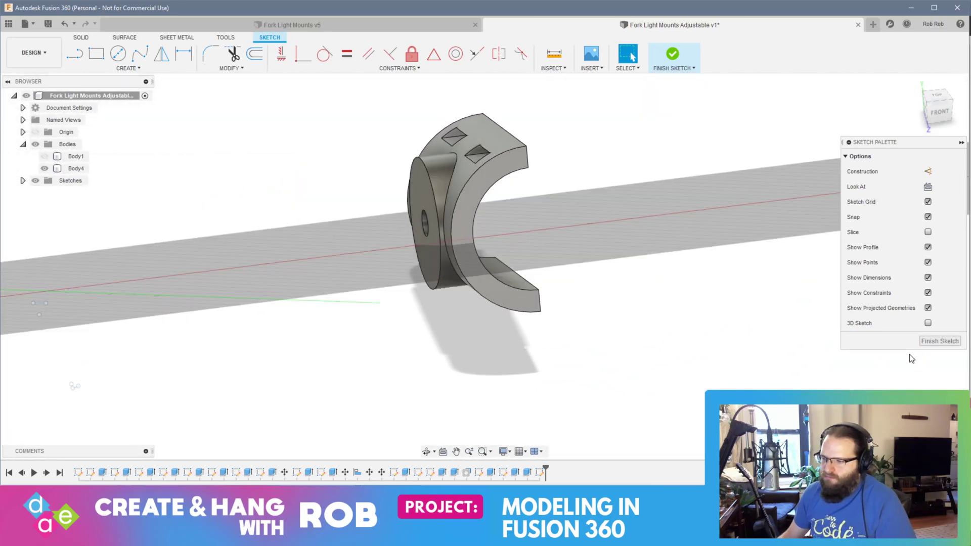
{"action": "left_click", "coordinate": [939, 341]}
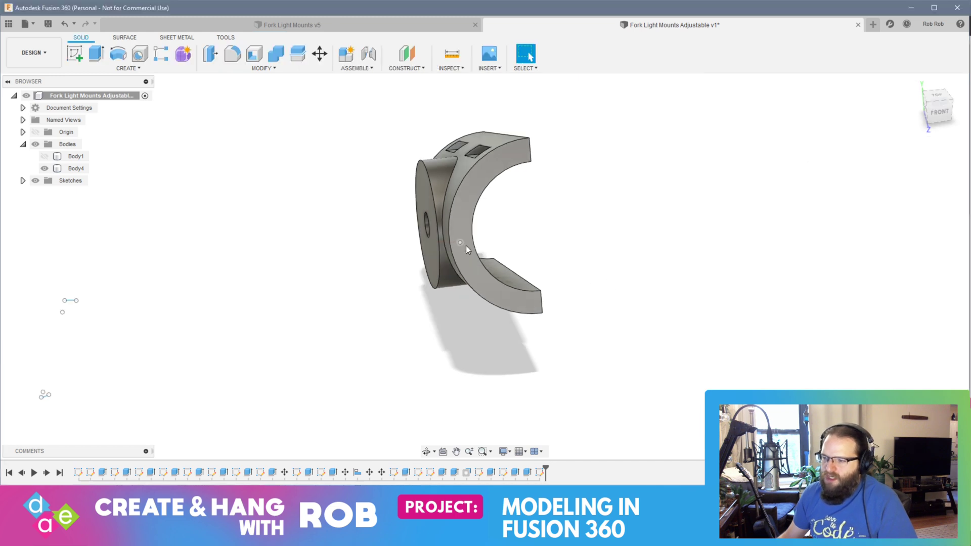
{"action": "middle_click_drag", "start_coordinate": [534, 248], "coordinate": [570, 181], "text": "shift"}
{"action": "left_click", "coordinate": [272, 335]}
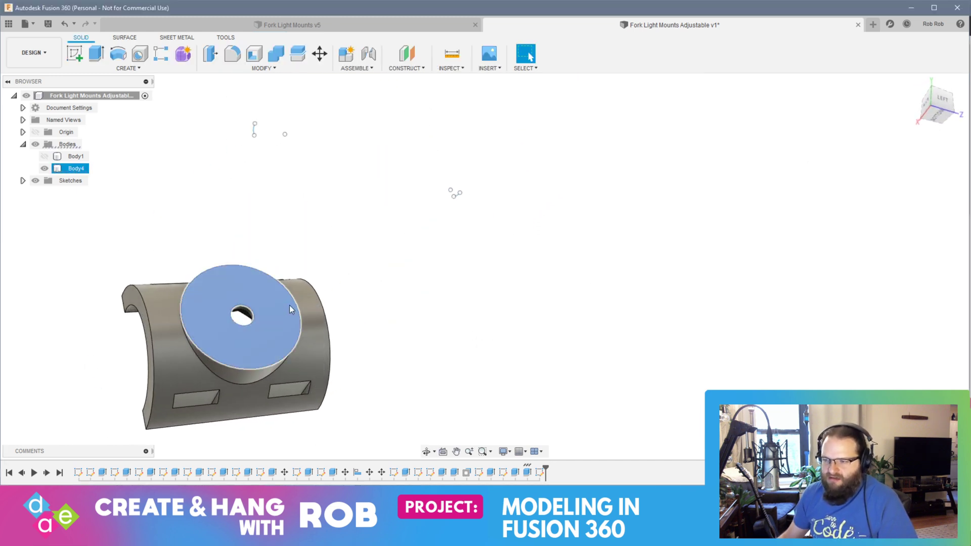
{"action": "left_click", "coordinate": [405, 68]}
{"action": "left_click", "coordinate": [407, 85]}
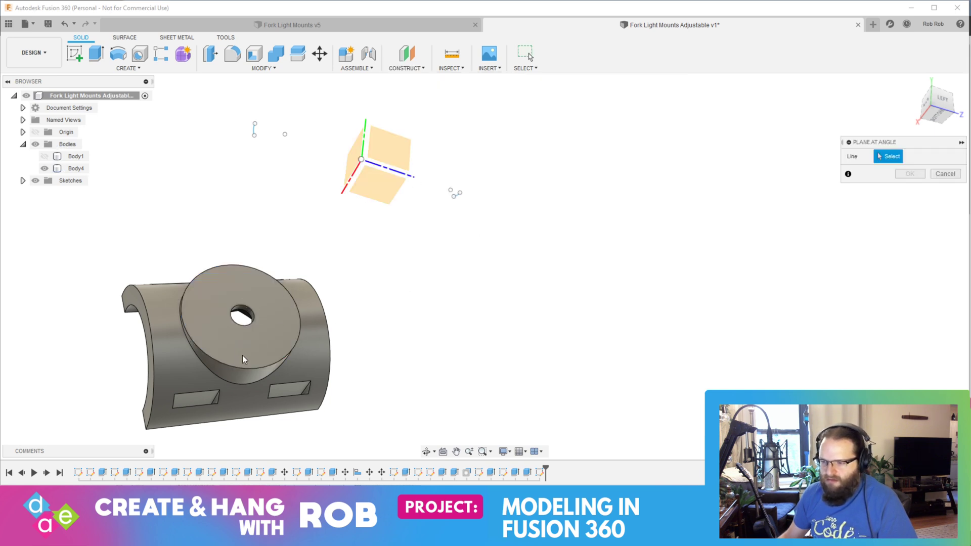
{"action": "key", "text": "Escape"}
Step: Hide all sketches so that only Body4 is shown
{"action": "scroll", "coordinate": [470, 239], "scroll_direction": "up", "scroll_amount": 2}
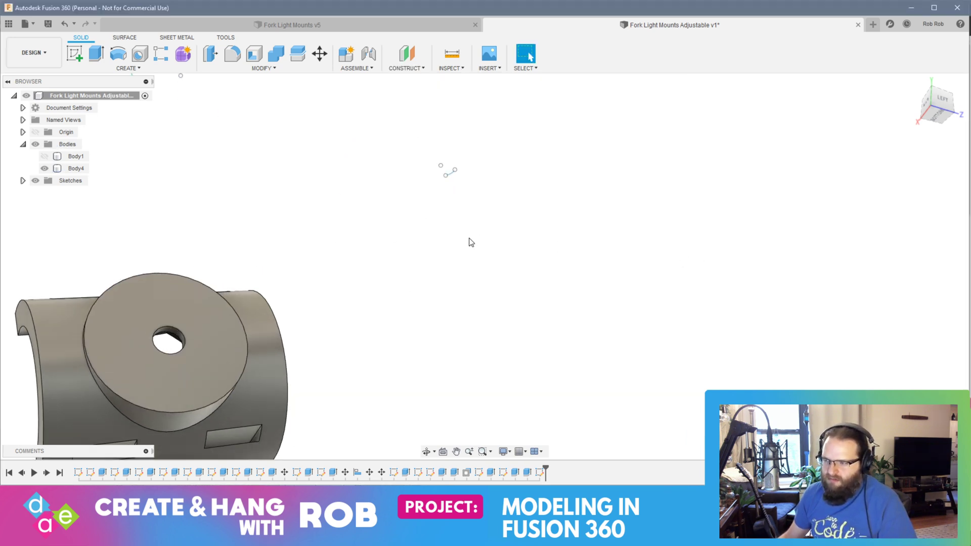
{"action": "scroll", "coordinate": [469, 240], "scroll_direction": "down", "scroll_amount": 5}
{"action": "middle_click_drag", "start_coordinate": [469, 240], "coordinate": [417, 222], "text": "shift"}
{"action": "left_click", "coordinate": [35, 182]}
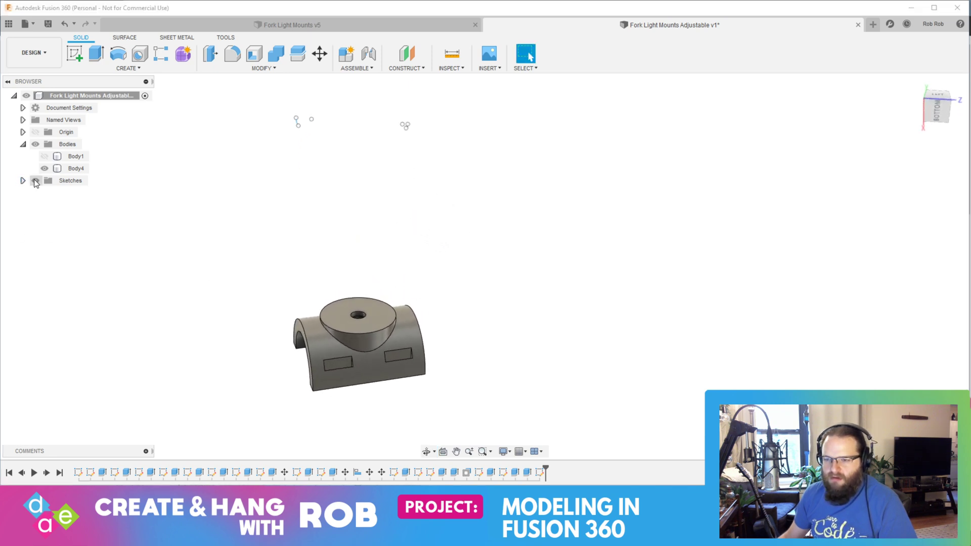
{"action": "scroll", "coordinate": [357, 326], "scroll_direction": "up", "scroll_amount": 5}
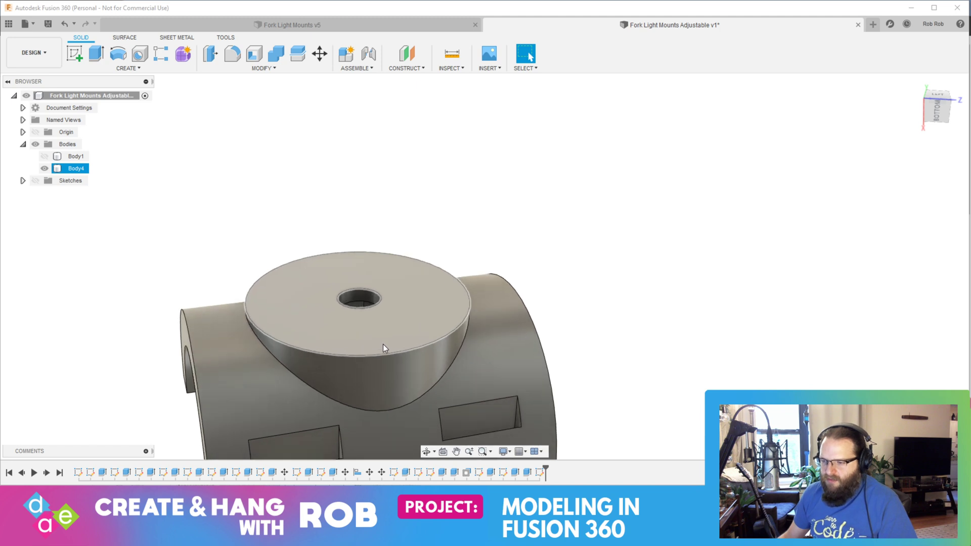
{"action": "left_click", "coordinate": [383, 344]}
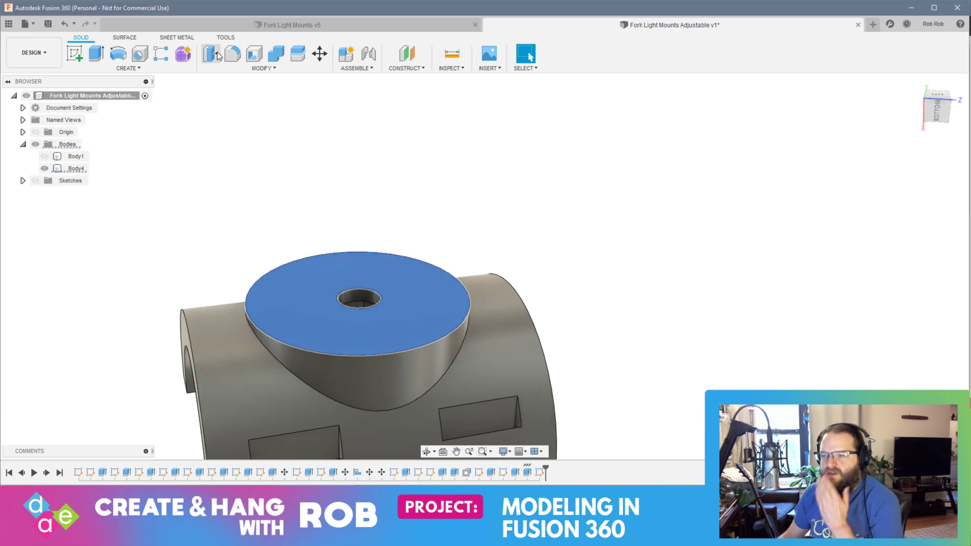
{"action": "left_click", "coordinate": [238, 70]}
{"action": "left_click", "coordinate": [126, 66]}
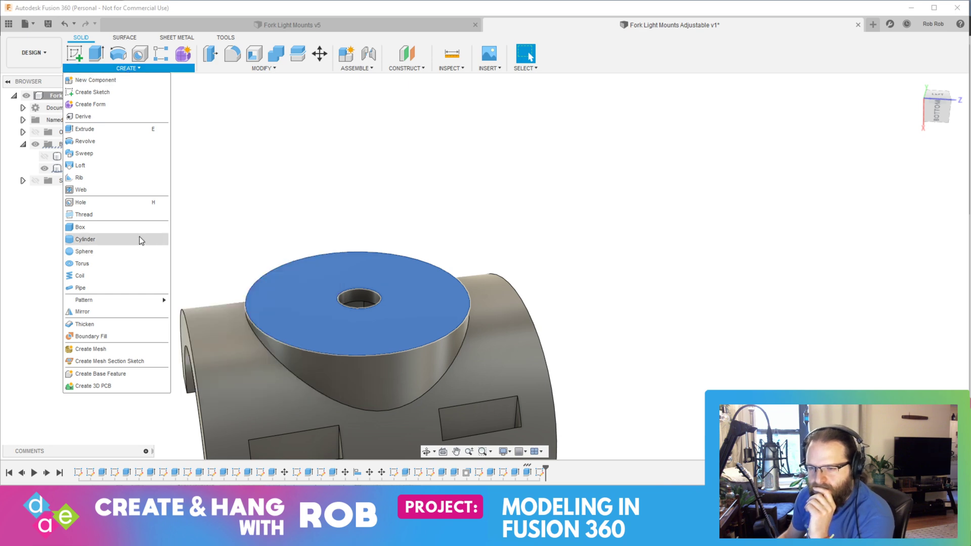
{"action": "left_click", "coordinate": [98, 263]}
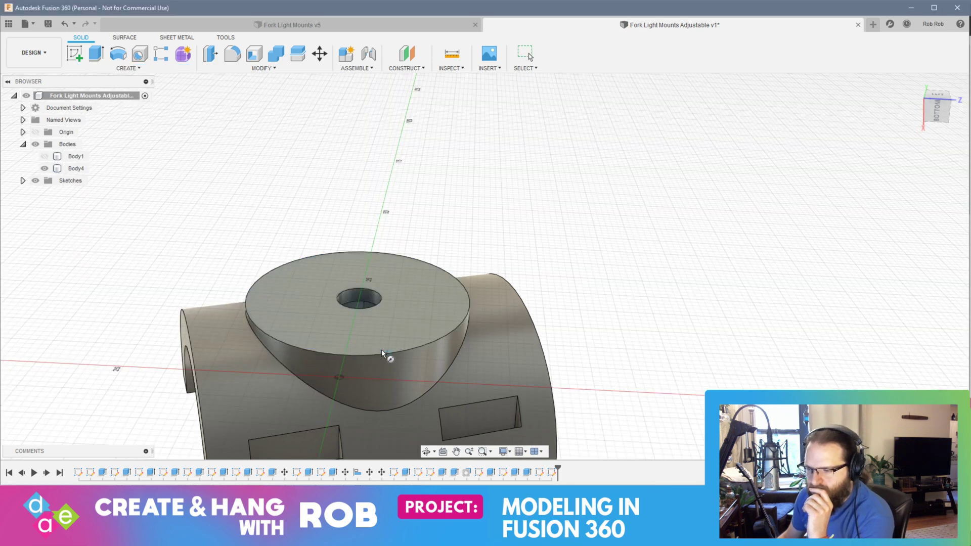
{"action": "left_click", "coordinate": [344, 354]}
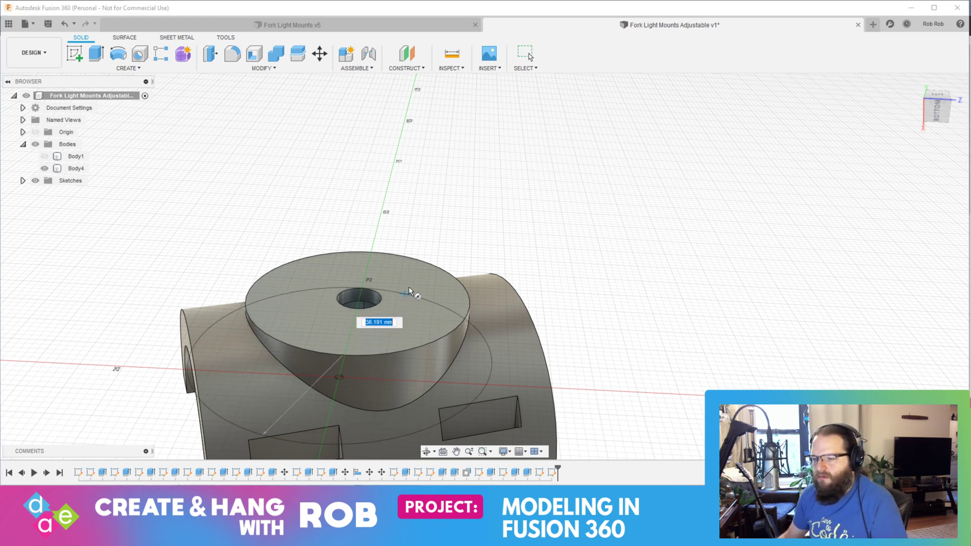
{"action": "left_click", "coordinate": [380, 324]}
{"action": "key", "text": "Escape"}
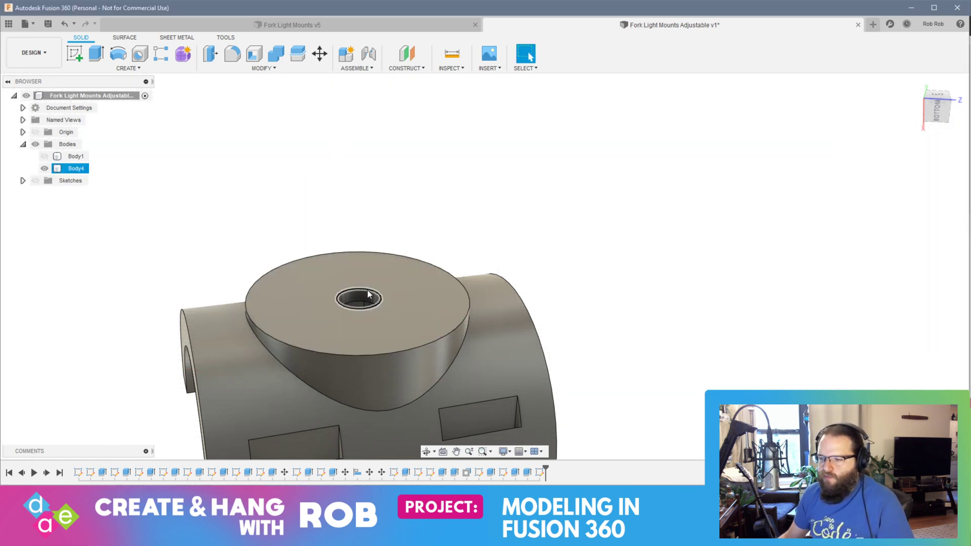
Step: Start a sketch on the flat face of Body4's round boss
{"action": "left_click", "coordinate": [429, 305]}
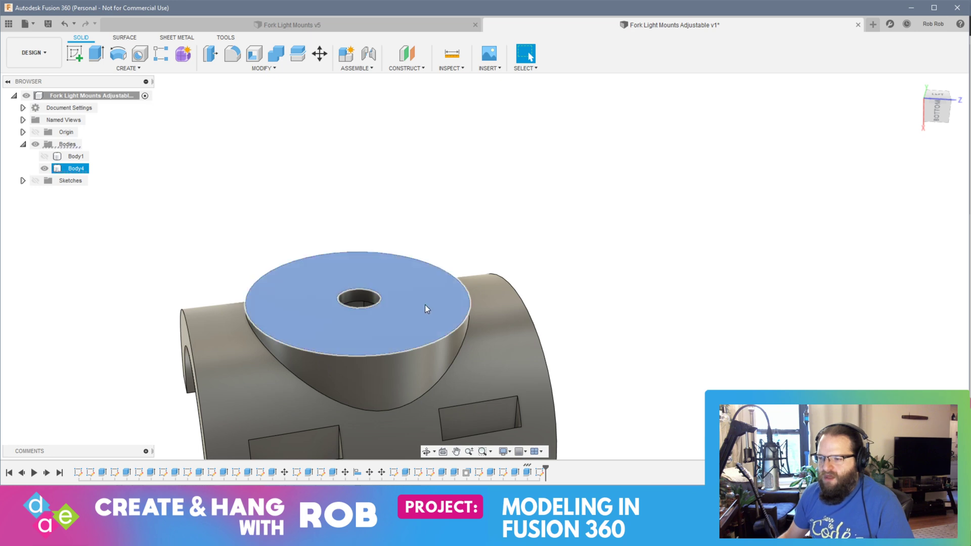
{"action": "left_click", "coordinate": [74, 55]}
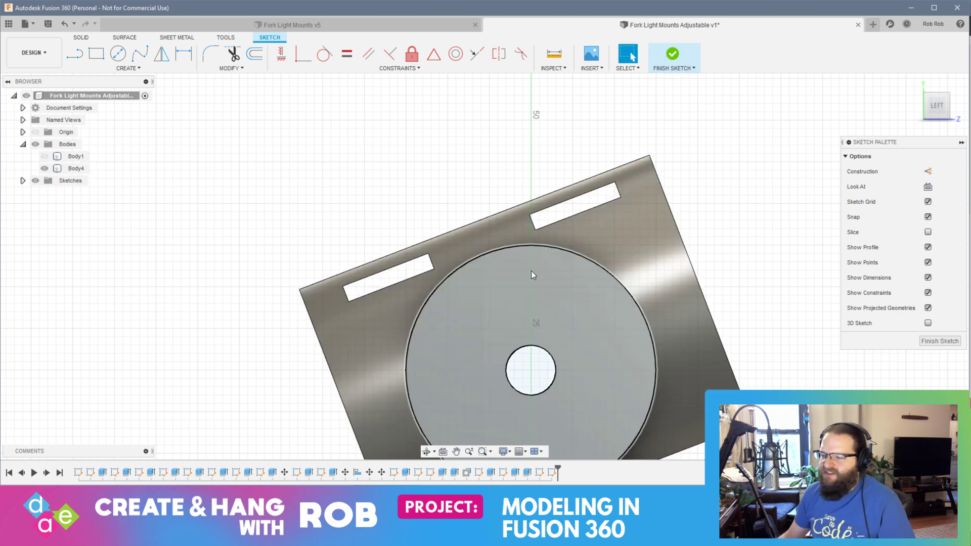
{"action": "scroll", "coordinate": [531, 273], "scroll_direction": "up", "scroll_amount": 5}
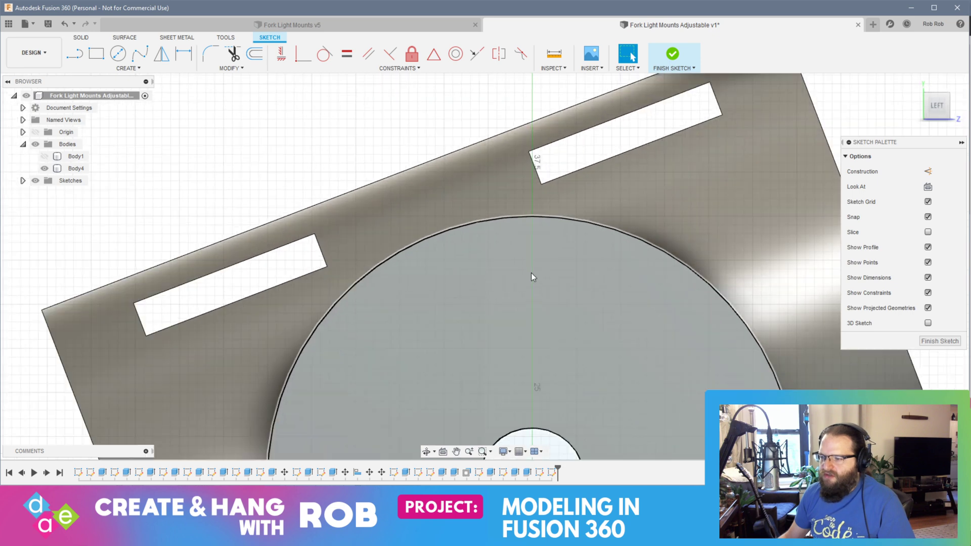
{"action": "middle_click_drag", "start_coordinate": [532, 275], "coordinate": [471, 76]}
{"action": "scroll", "coordinate": [499, 235], "scroll_direction": "down", "scroll_amount": 1}
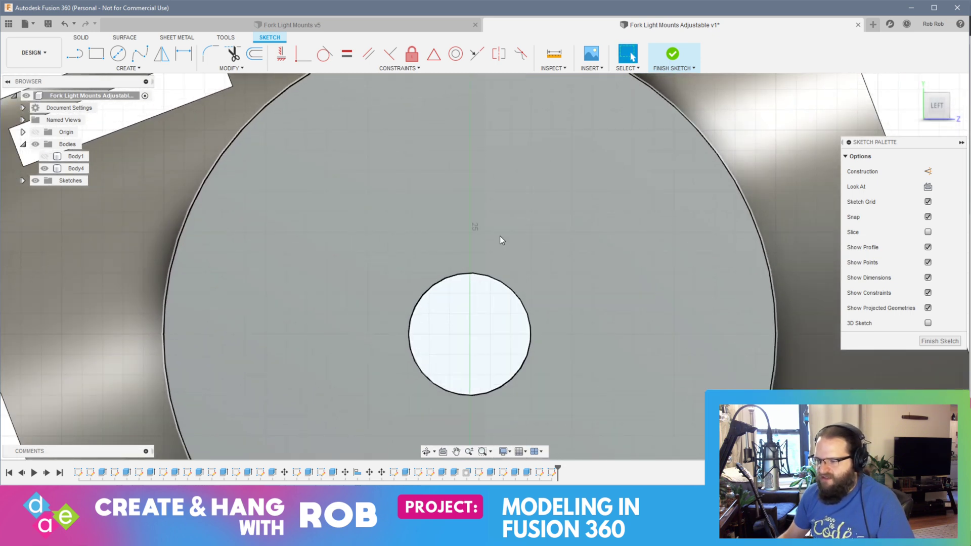
{"action": "scroll", "coordinate": [474, 253], "scroll_direction": "up", "scroll_amount": 7}
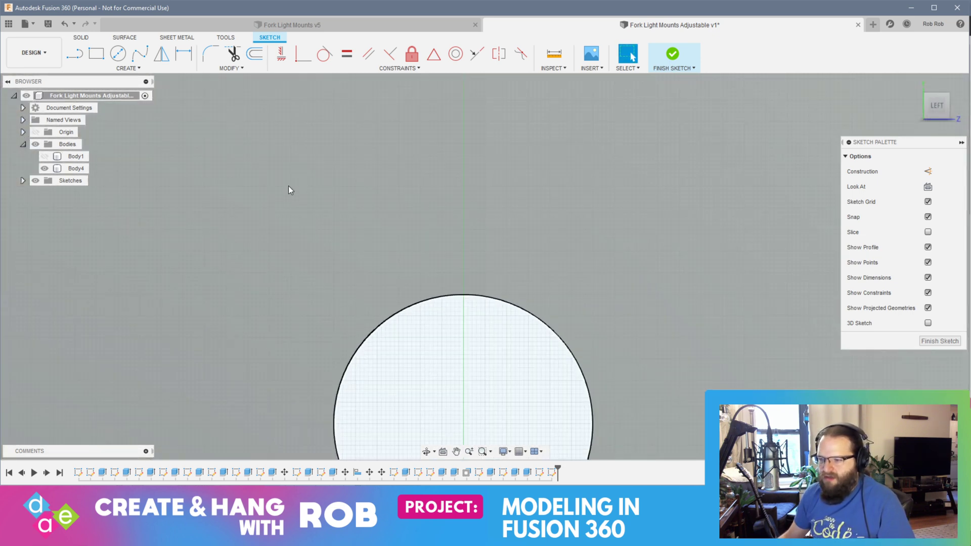
Step: Try a vertical sketch line from the boss's outer edge down to the edge of the centre hole
{"action": "left_click", "coordinate": [74, 56]}
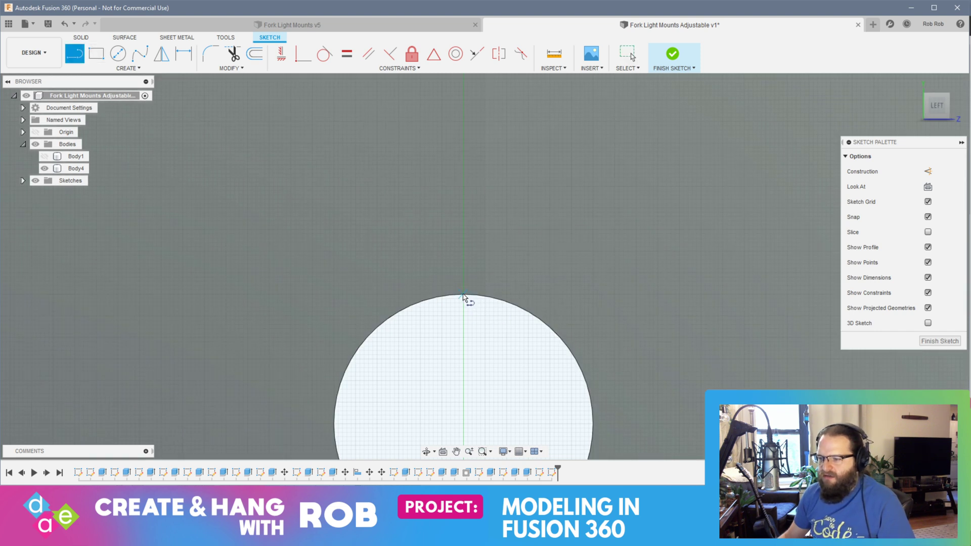
{"action": "scroll", "coordinate": [463, 294], "scroll_direction": "up", "scroll_amount": 2}
{"action": "scroll", "coordinate": [463, 295], "scroll_direction": "down", "scroll_amount": 6}
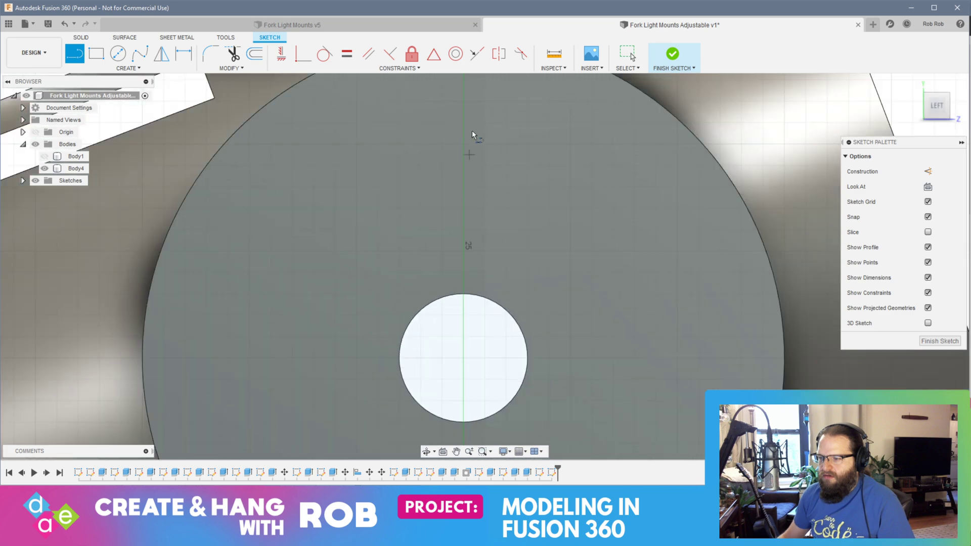
{"action": "middle_click_drag", "start_coordinate": [474, 118], "coordinate": [450, 258]}
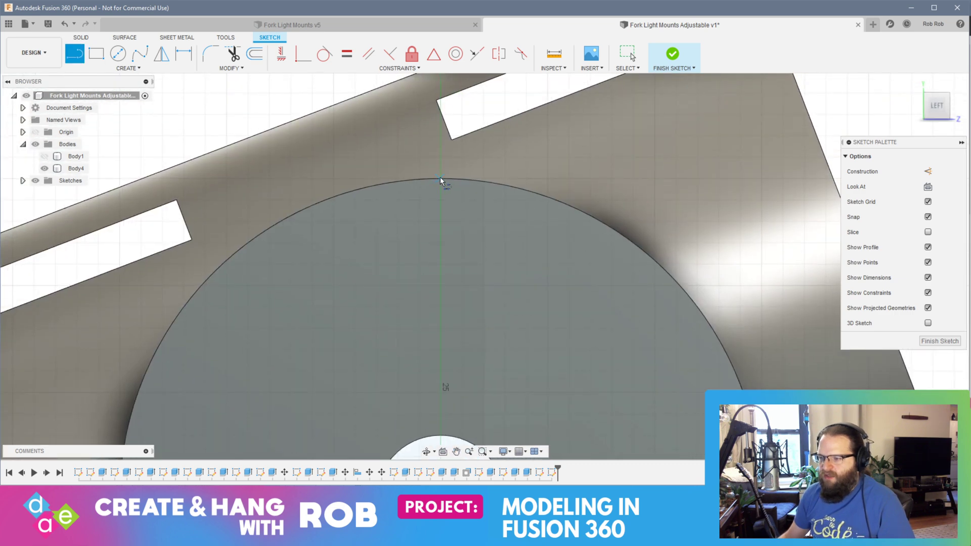
{"action": "left_click", "coordinate": [440, 180]}
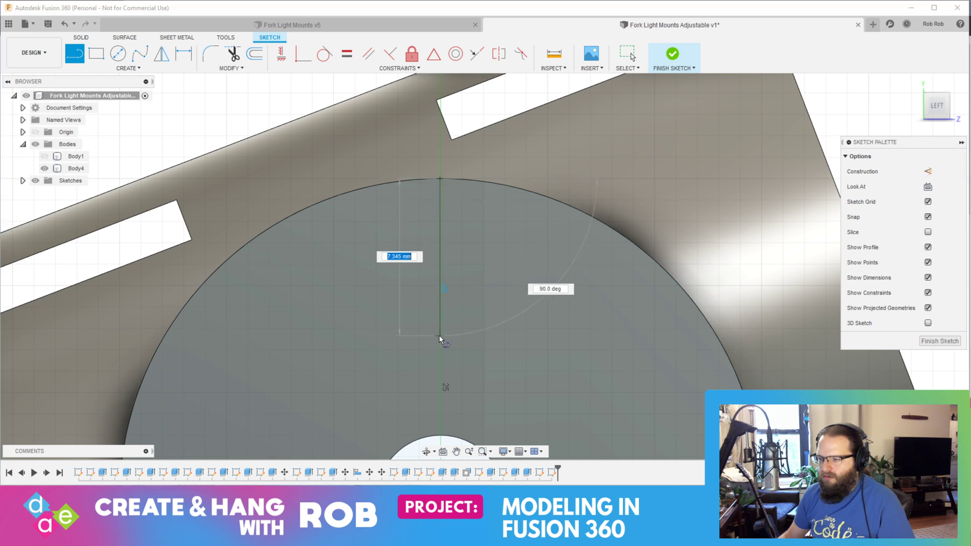
{"action": "left_click", "coordinate": [439, 436]}
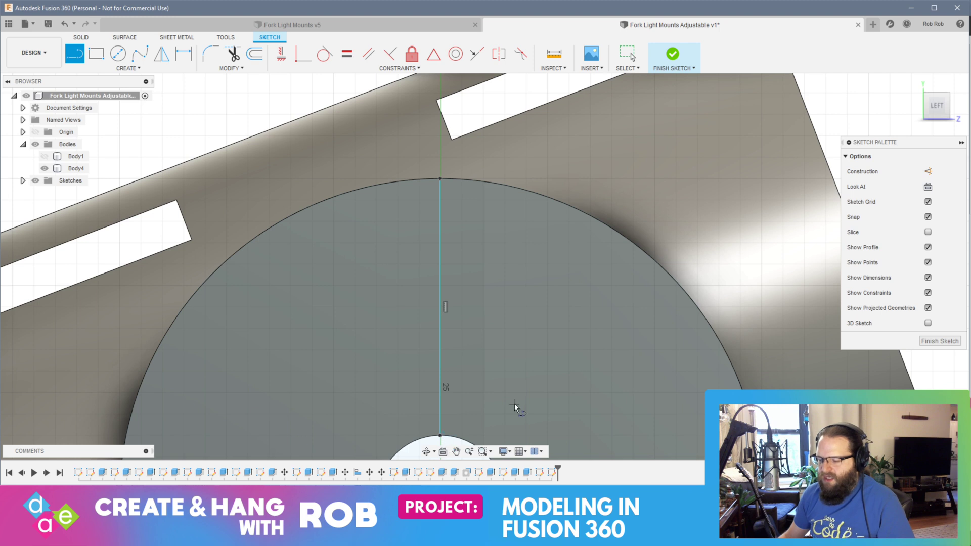
Step: Examine where the vertical line meets the centre hole and the boss's outer edge, and undo the line
{"action": "scroll", "coordinate": [514, 407], "scroll_direction": "up", "scroll_amount": 5}
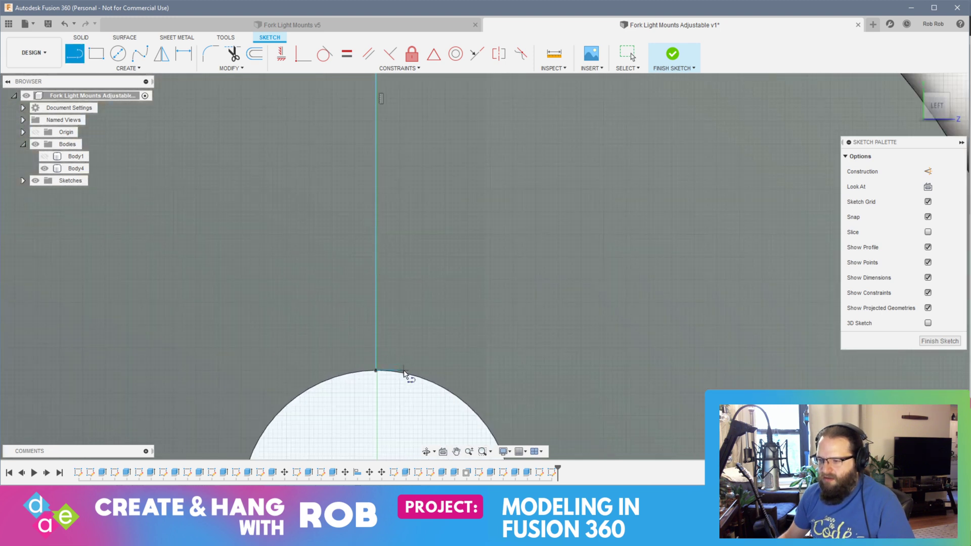
{"action": "scroll", "coordinate": [397, 366], "scroll_direction": "up", "scroll_amount": 8}
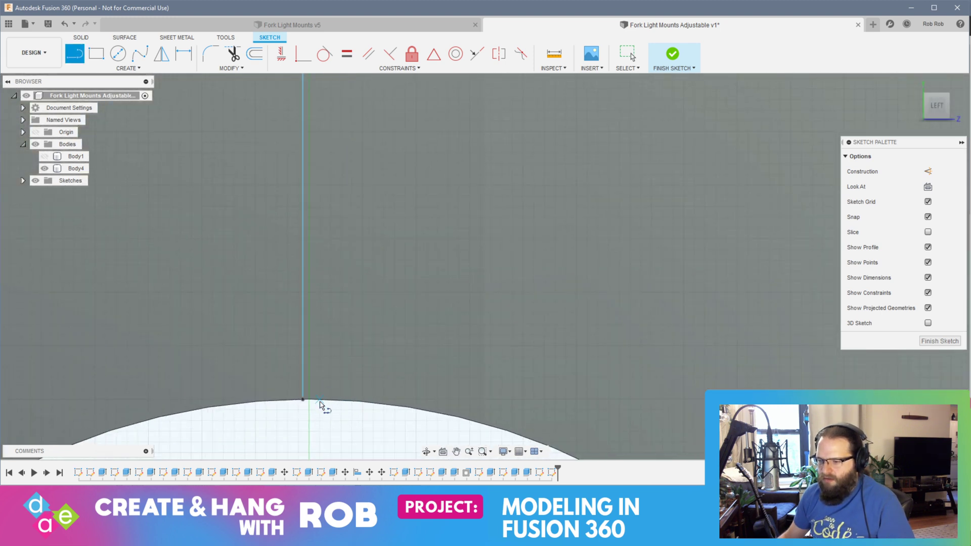
{"action": "middle_click_drag", "start_coordinate": [362, 226], "coordinate": [340, 415]}
{"action": "scroll", "coordinate": [351, 160], "scroll_direction": "down", "scroll_amount": 6}
{"action": "mouse_move", "coordinate": [378, 120]}
{"action": "middle_mouse_down"}
{"action": "mouse_move", "coordinate": [373, 294]}
{"action": "mouse_move", "coordinate": [356, 195]}
{"action": "mouse_move", "coordinate": [344, 336]}
{"action": "middle_mouse_up"}
{"action": "scroll", "coordinate": [328, 128], "scroll_direction": "up", "scroll_amount": 1}
{"action": "middle_click_drag", "start_coordinate": [336, 111], "coordinate": [330, 362]}
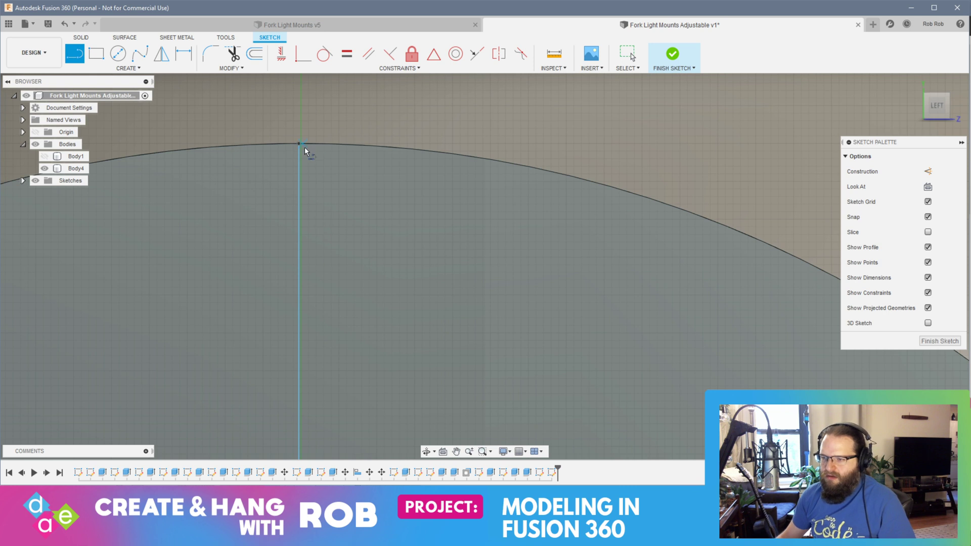
{"action": "scroll", "coordinate": [306, 150], "scroll_direction": "up", "scroll_amount": 7}
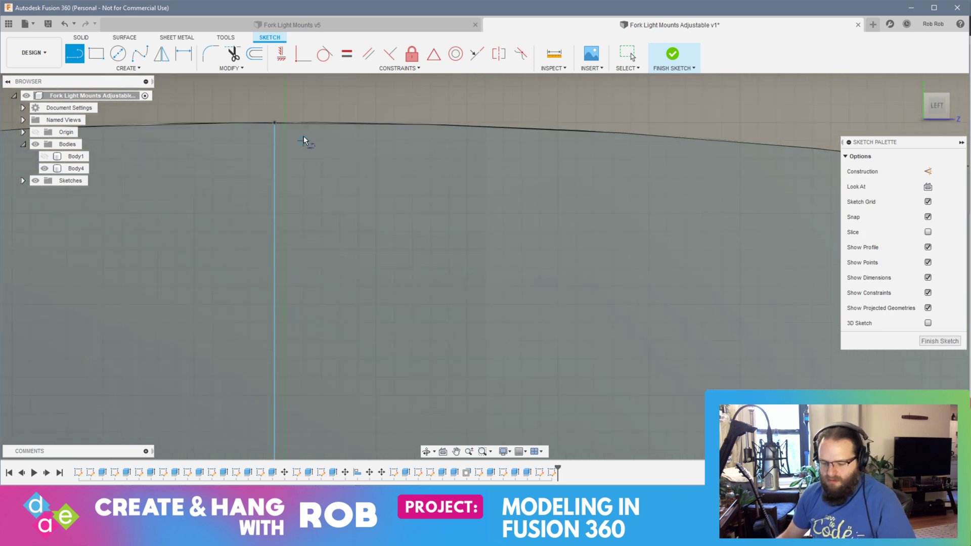
{"action": "key", "text": "Escape"}
{"action": "key", "text": "ctrl+z"}
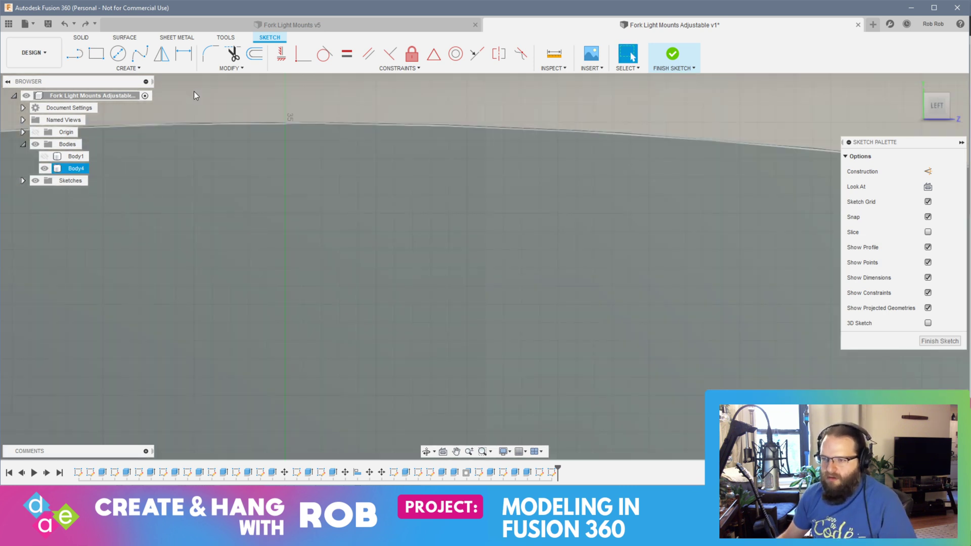
Step: Start a new vertical line on the boss's outer edge, slightly beside the sketch's vertical axis
{"action": "key", "text": "l"}
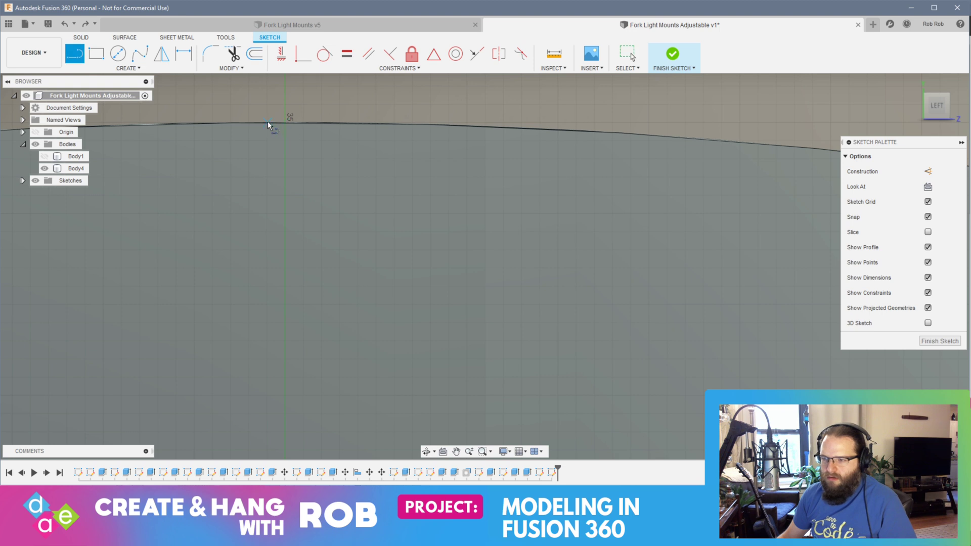
{"action": "left_click", "coordinate": [266, 123]}
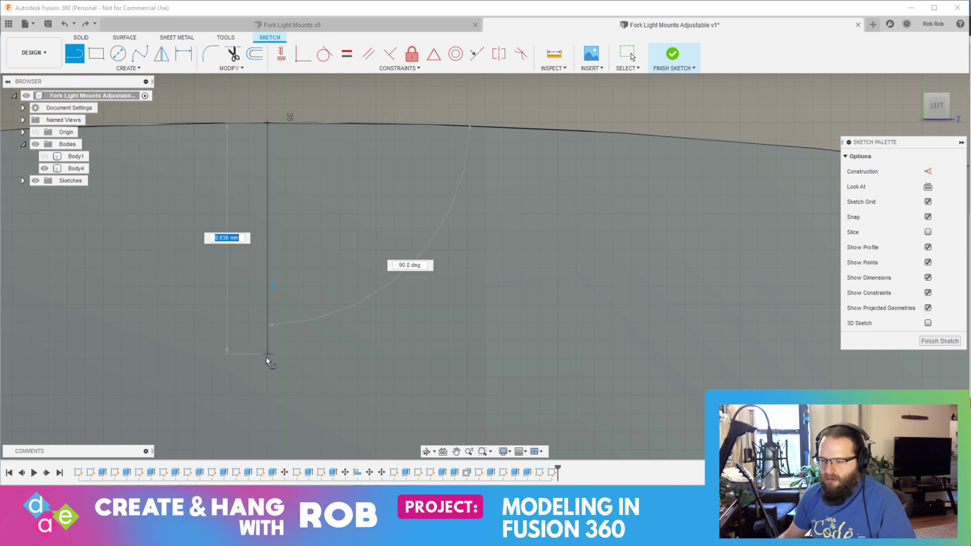
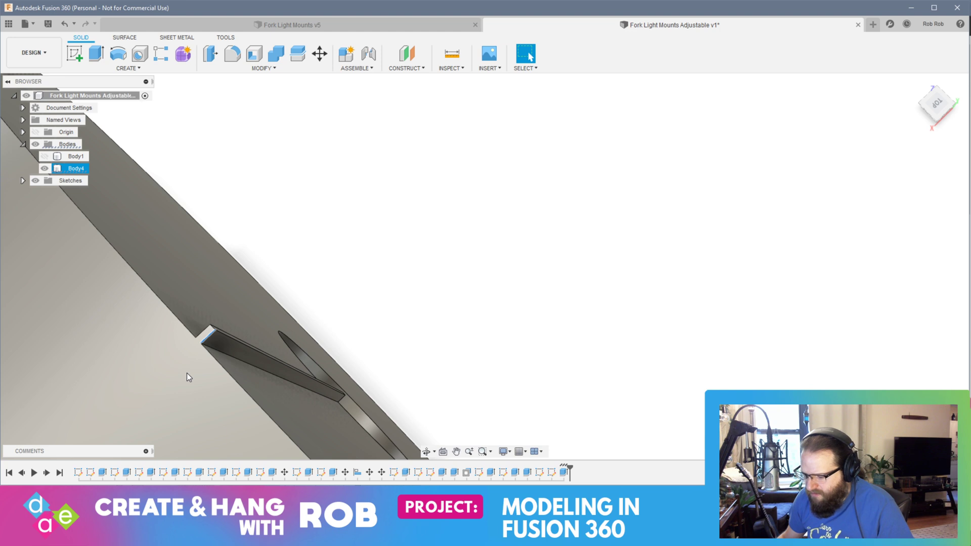
Step: Try a sketch on the narrow end face of the small raised tooth on Body4's boss, and finish it without geometry
{"action": "scroll", "coordinate": [187, 374], "scroll_direction": "up", "scroll_amount": 5}
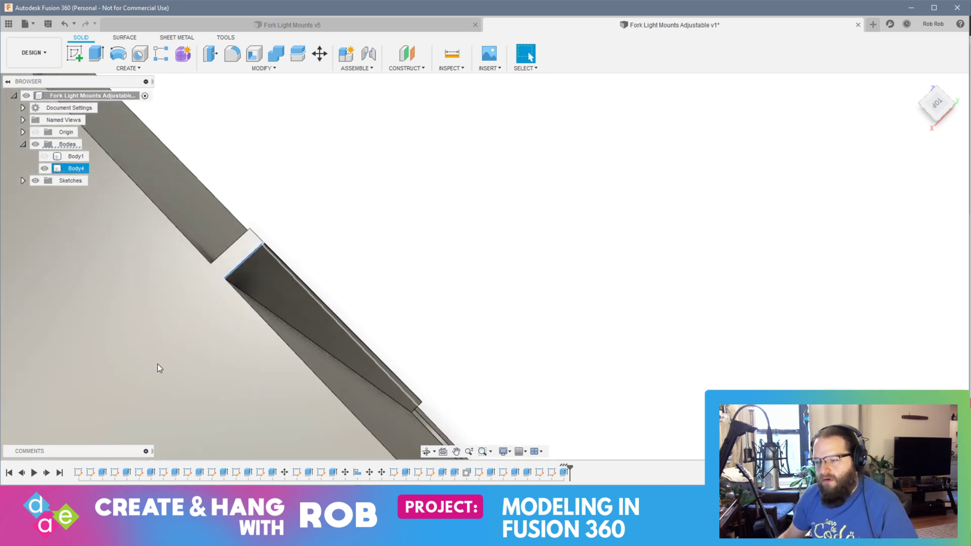
{"action": "middle_click_drag", "start_coordinate": [158, 367], "coordinate": [339, 401], "text": "shift"}
{"action": "middle_click_drag", "start_coordinate": [272, 339], "coordinate": [306, 353]}
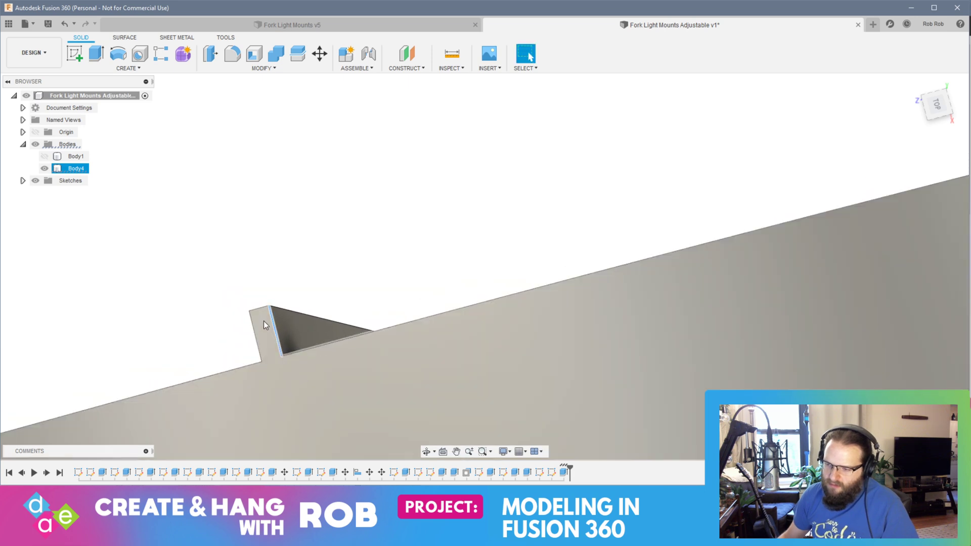
{"action": "left_click", "coordinate": [260, 327]}
{"action": "left_click", "coordinate": [74, 54]}
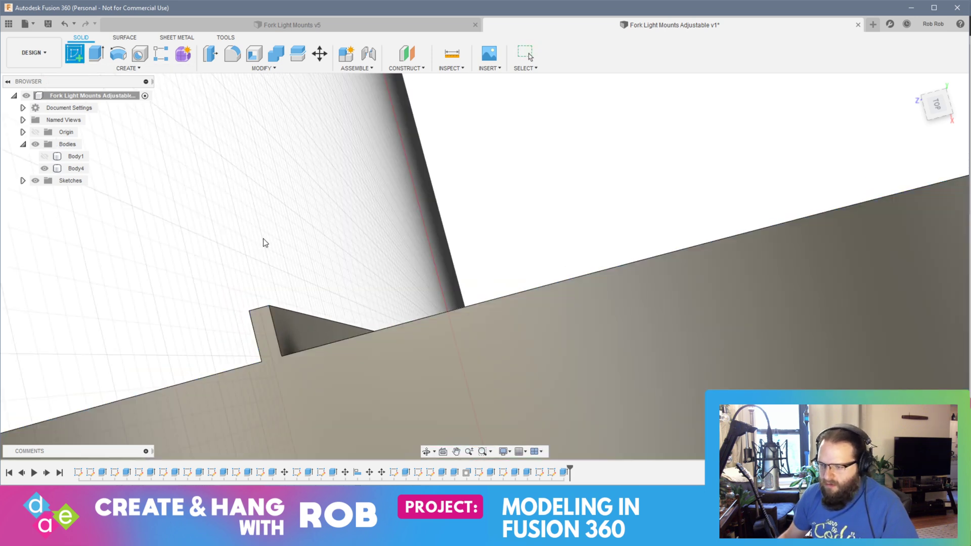
{"action": "left_click", "coordinate": [262, 323]}
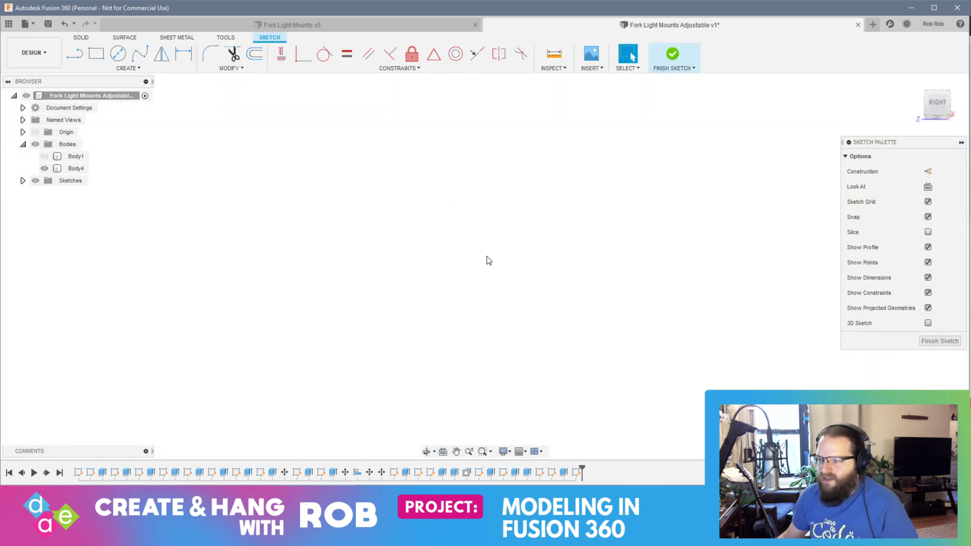
{"action": "left_click", "coordinate": [939, 340]}
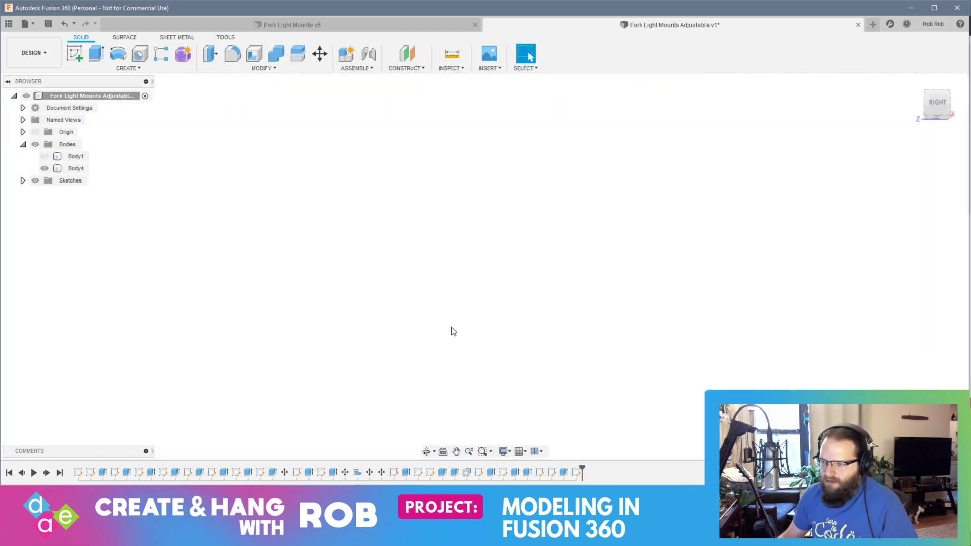
Step: Examine the small raised tooth at the outer edge of Body4's boss face
{"action": "left_click", "coordinate": [347, 317]}
{"action": "middle_click_drag", "start_coordinate": [346, 314], "coordinate": [390, 322], "text": "shift"}
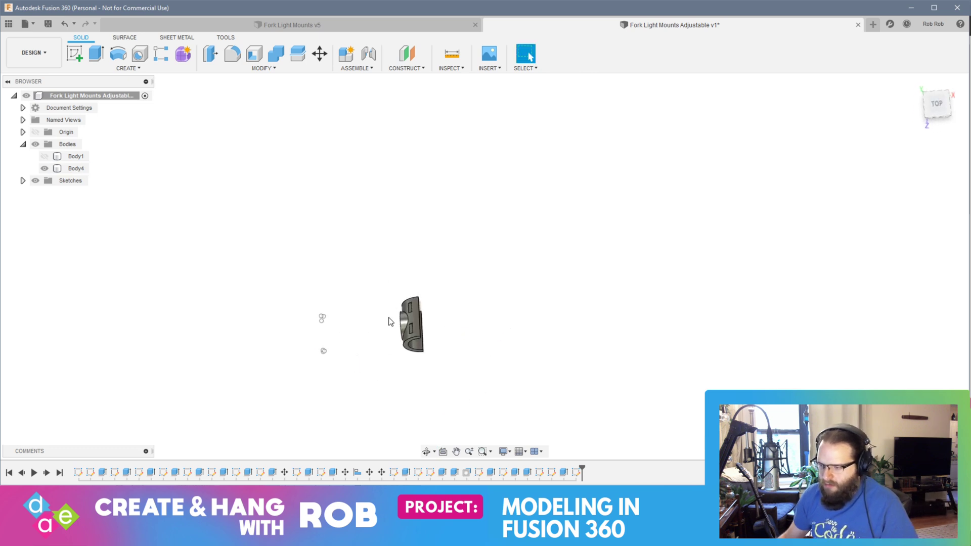
{"action": "scroll", "coordinate": [393, 333], "scroll_direction": "up", "scroll_amount": 10}
{"action": "middle_click_drag", "start_coordinate": [526, 346], "coordinate": [498, 307]}
{"action": "middle_click_drag", "start_coordinate": [215, 283], "coordinate": [505, 303]}
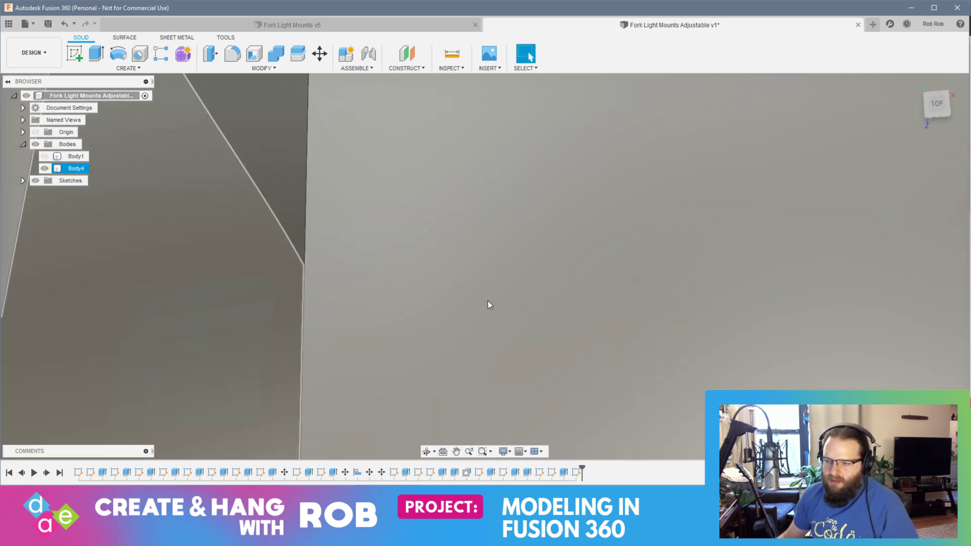
{"action": "middle_click_drag", "start_coordinate": [319, 276], "coordinate": [632, 285]}
{"action": "middle_click_drag", "start_coordinate": [344, 276], "coordinate": [753, 289]}
{"action": "middle_click_drag", "start_coordinate": [310, 298], "coordinate": [464, 369]}
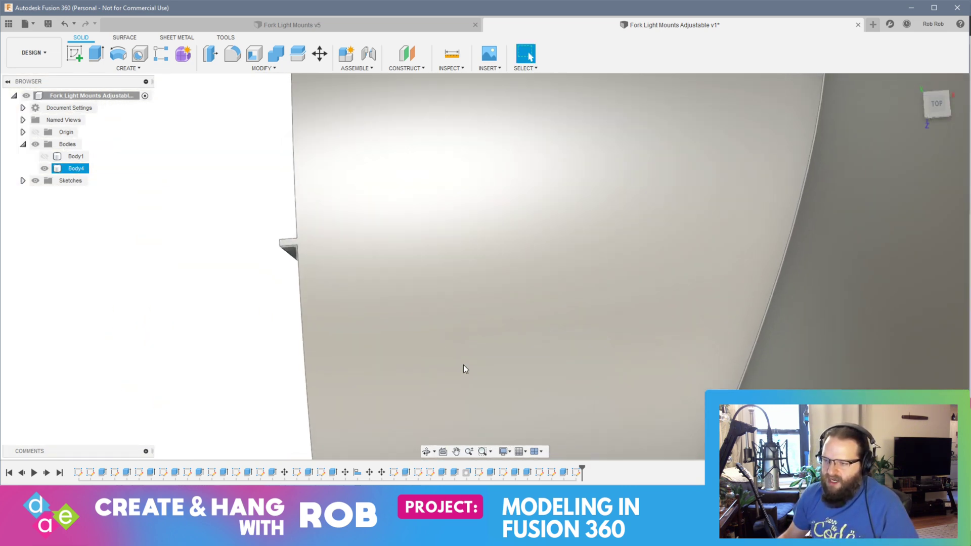
{"action": "scroll", "coordinate": [280, 235], "scroll_direction": "up", "scroll_amount": 5}
{"action": "scroll", "coordinate": [280, 235], "scroll_direction": "down", "scroll_amount": 3}
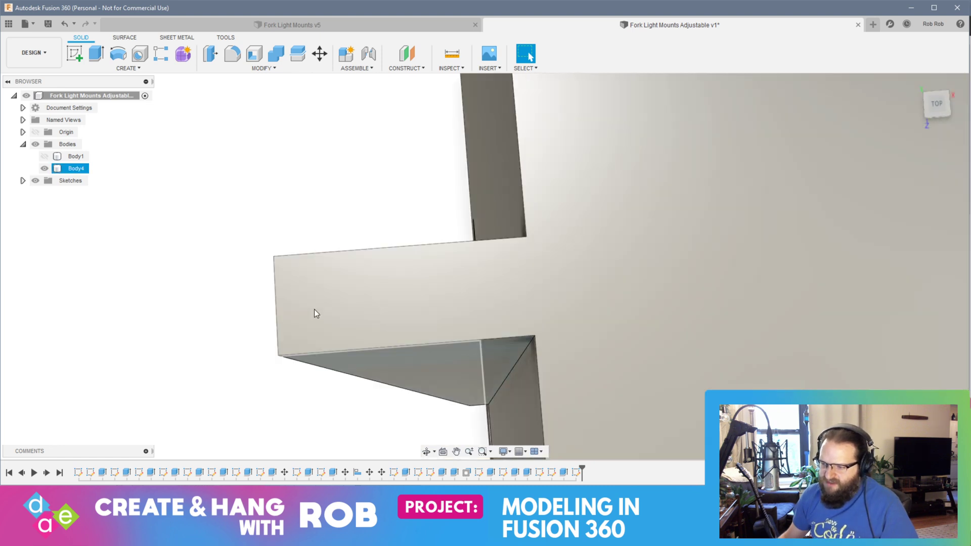
{"action": "left_click", "coordinate": [312, 309]}
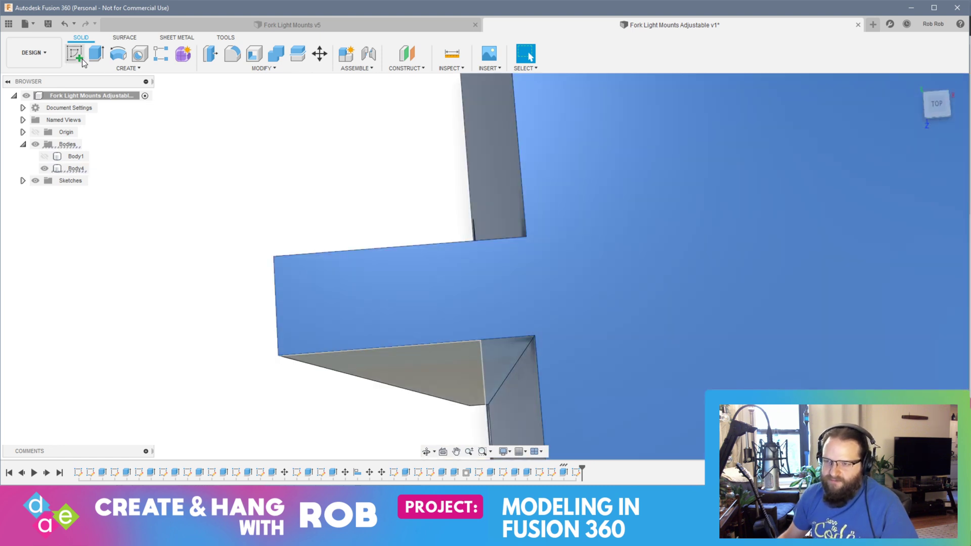
{"action": "left_click", "coordinate": [80, 59]}
{"action": "left_click", "coordinate": [314, 300]}
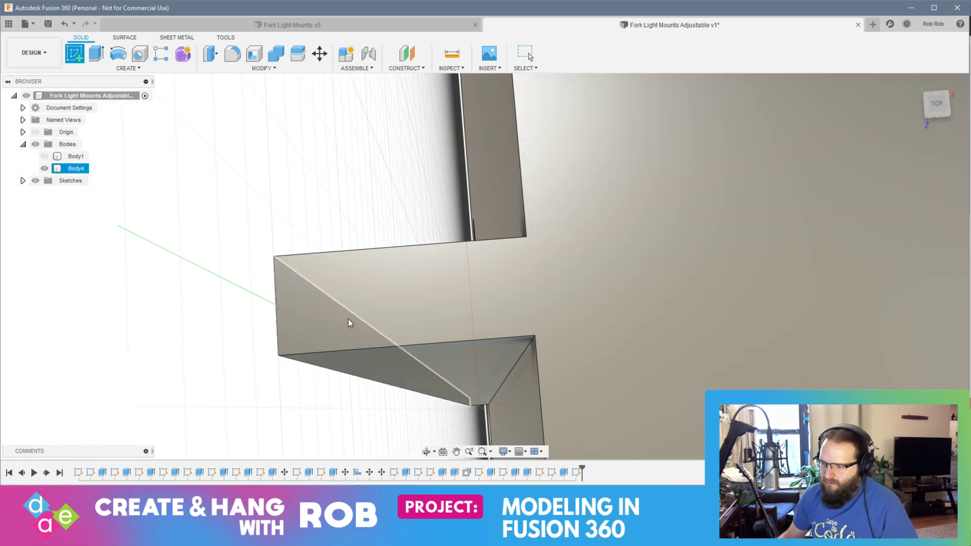
{"action": "key", "text": "Escape"}
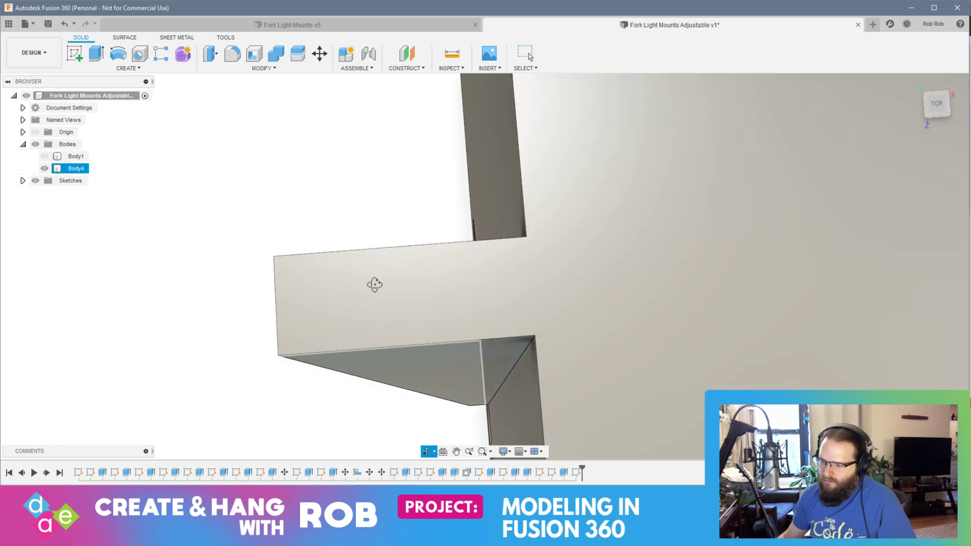
{"action": "mouse_move", "coordinate": [373, 283]}
{"action": "middle_mouse_down", "text": "shift"}
{"action": "mouse_move", "coordinate": [269, 258]}
{"action": "mouse_move", "coordinate": [309, 288]}
{"action": "mouse_move", "coordinate": [288, 288]}
{"action": "middle_mouse_up", "text": "shift"}
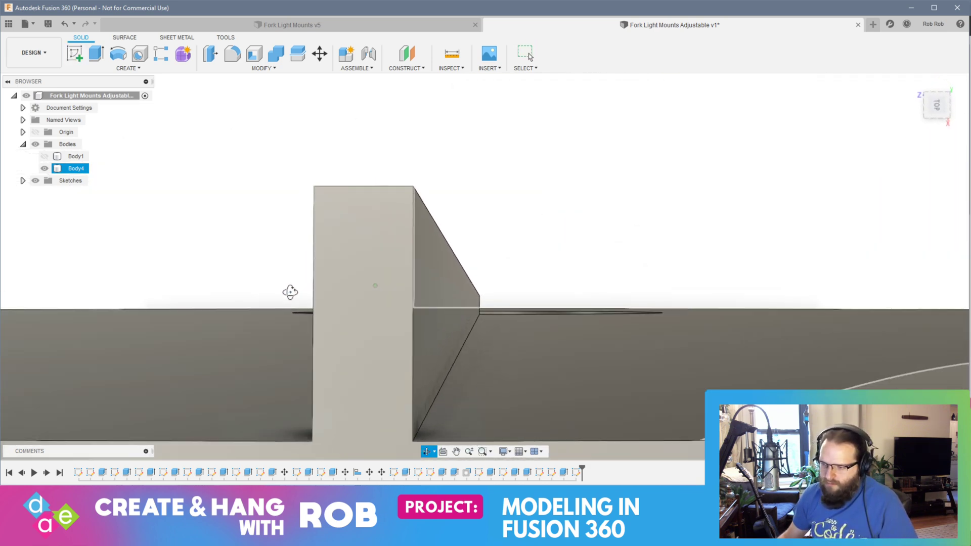
{"action": "left_click", "coordinate": [359, 240]}
{"action": "left_click", "coordinate": [76, 53]}
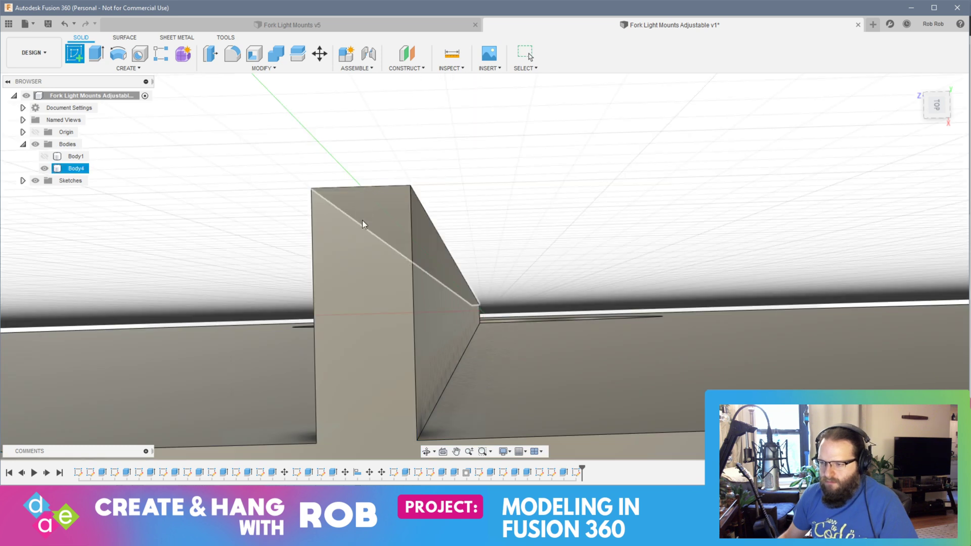
{"action": "middle_click_drag", "start_coordinate": [362, 220], "coordinate": [425, 331], "text": "shift"}
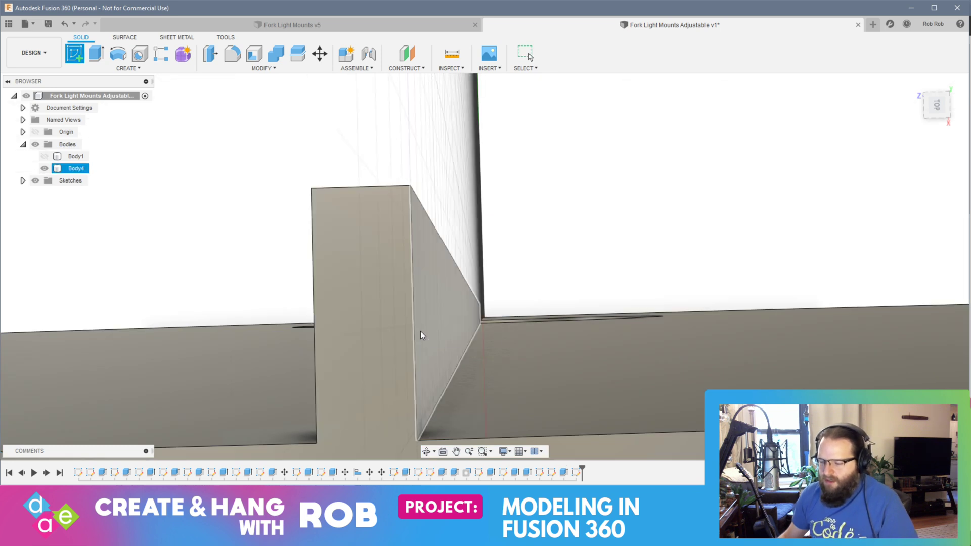
{"action": "key", "text": "Escape"}
Step: Undo the empty sketch and the extrusion of the small raised tooth on Body4's boss face
{"action": "scroll", "coordinate": [344, 252], "scroll_direction": "down", "scroll_amount": 12}
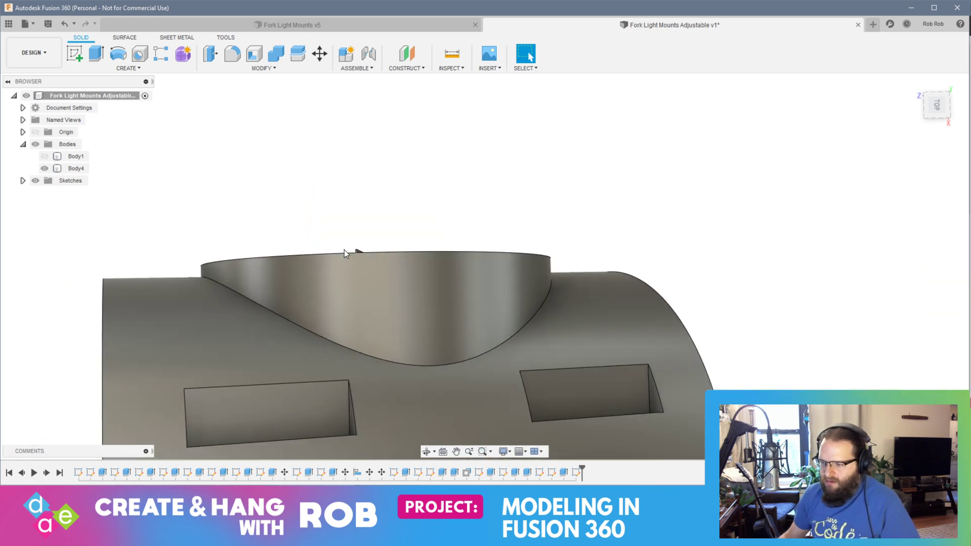
{"action": "mouse_move", "coordinate": [344, 251]}
{"action": "middle_mouse_down", "text": "shift"}
{"action": "mouse_move", "coordinate": [372, 259]}
{"action": "mouse_move", "coordinate": [375, 290]}
{"action": "mouse_move", "coordinate": [365, 273]}
{"action": "middle_mouse_up", "text": "shift"}
{"action": "key", "text": "ctrl+z"}
{"action": "key", "text": "ctrl+z"}
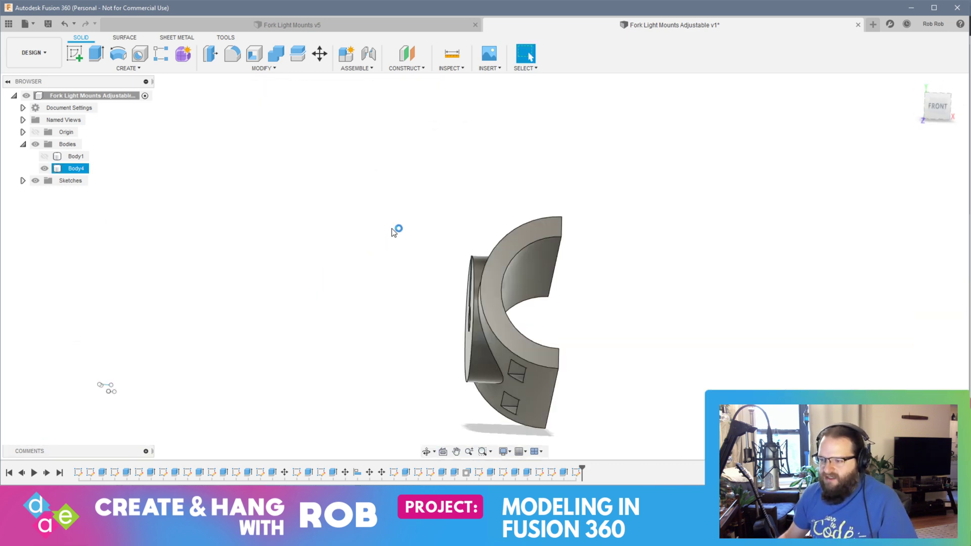
{"action": "key", "text": "ctrl+z"}
{"action": "key", "text": "ctrl+z"}
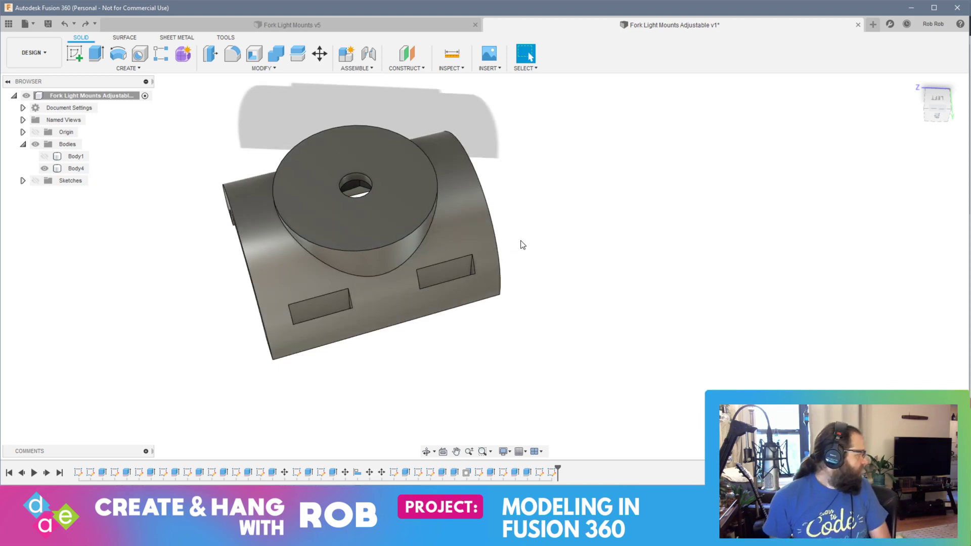
{"action": "left_click", "coordinate": [456, 155]}
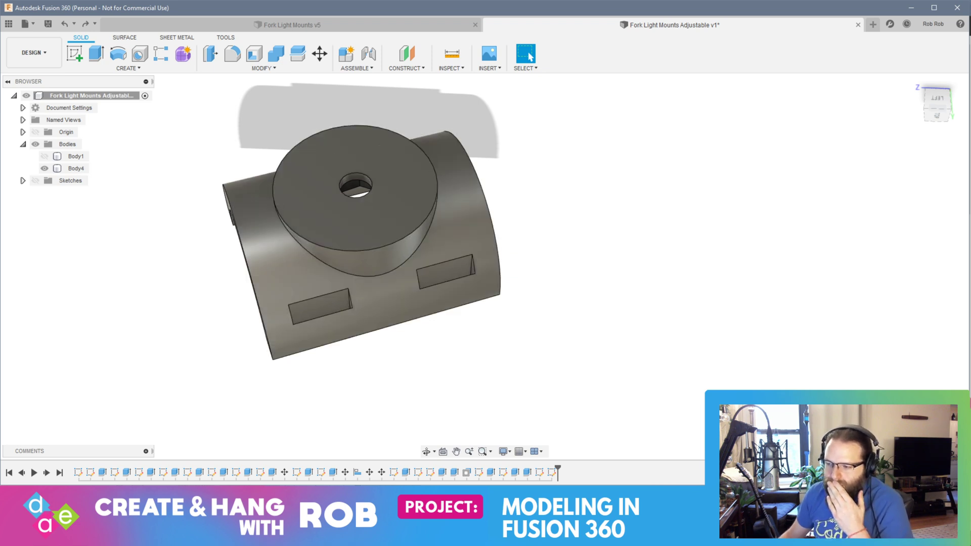
Step: Switch to the web browser and search in a new tab for "create a knurled surface in fusion 360"
{"action": "key", "text": "alt+Tab"}
{"action": "left_click", "coordinate": [133, 8]}
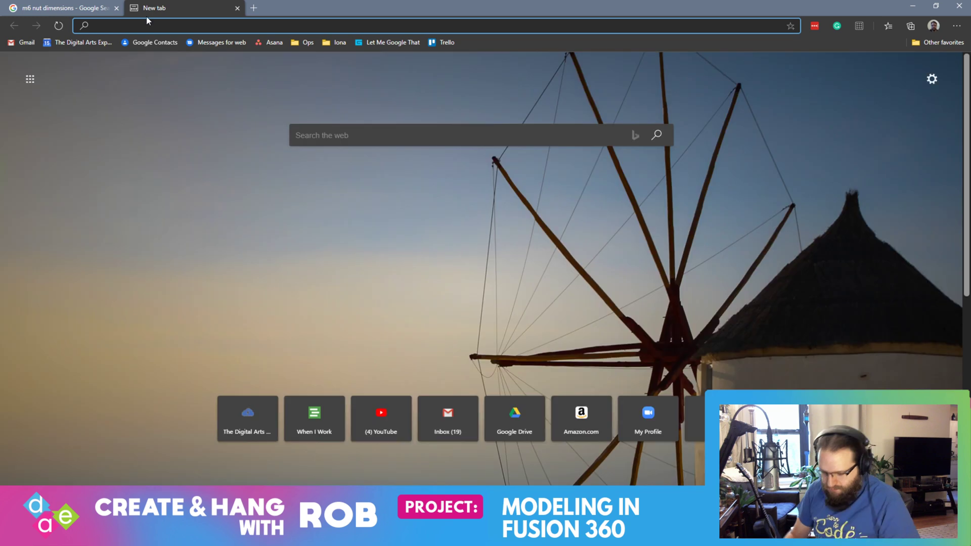
{"action": "type", "text": "create "}
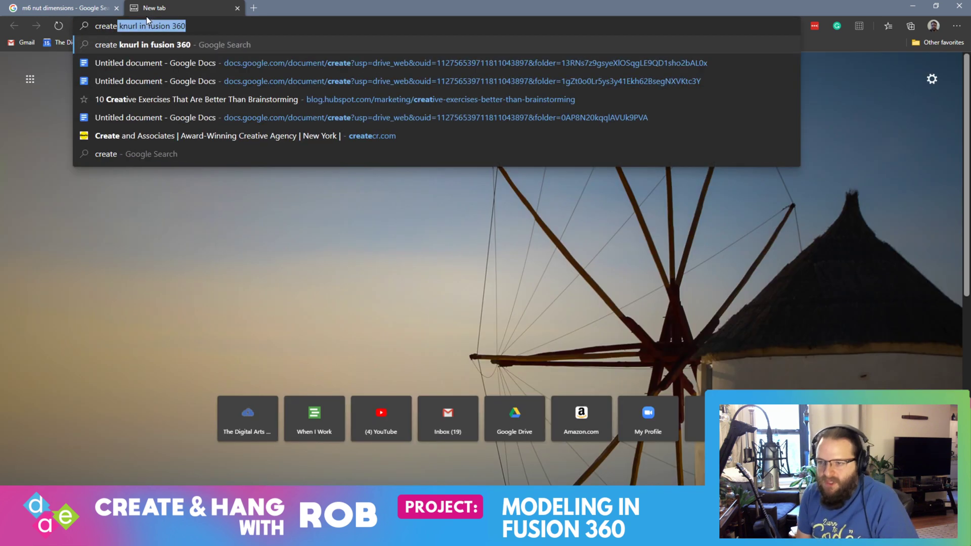
{"action": "type", "text": "a knur"}
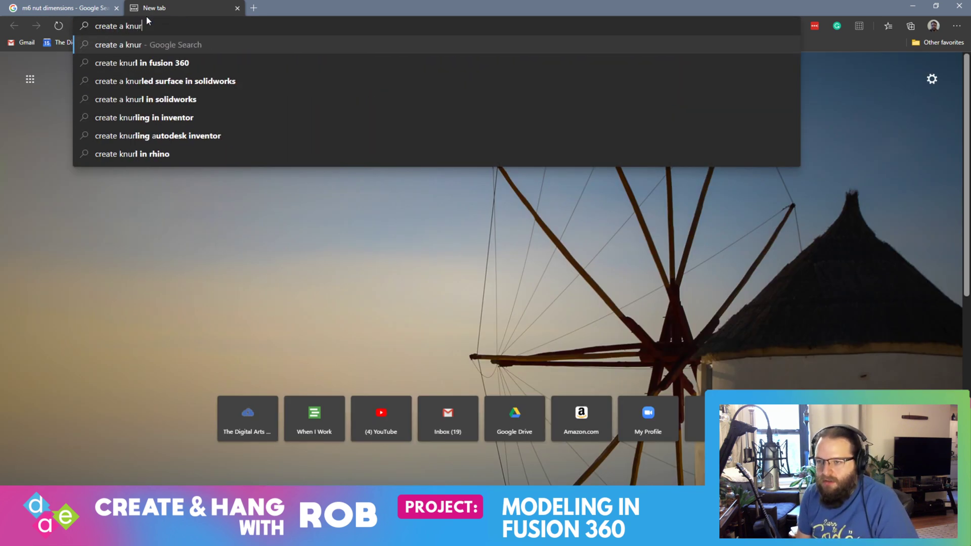
{"action": "type", "text": "led sur"}
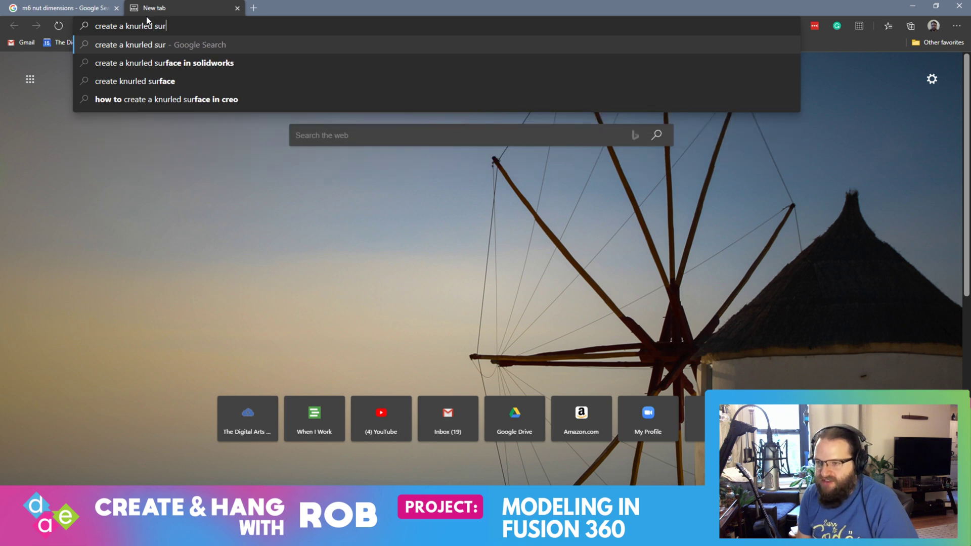
{"action": "type", "text": "face in fusion 360"}
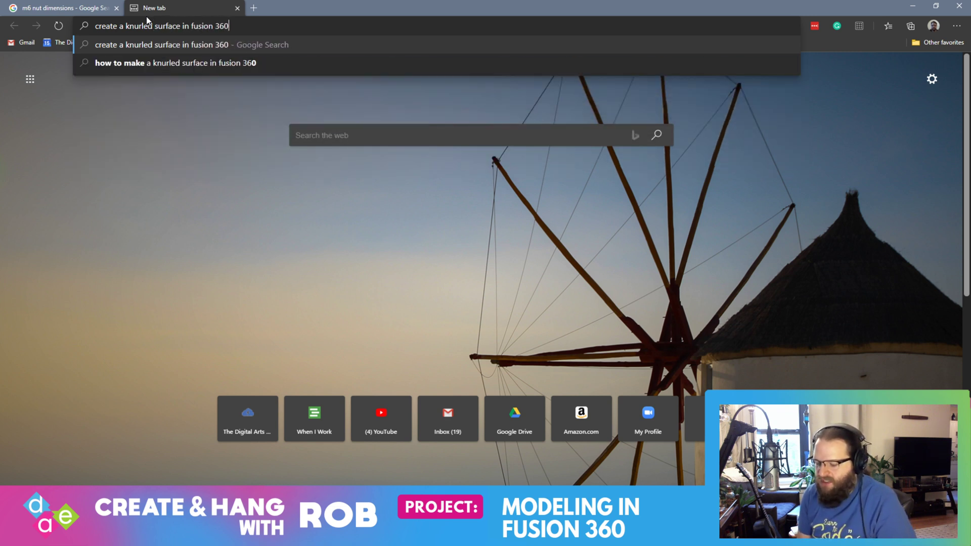
{"action": "key", "text": "Return"}
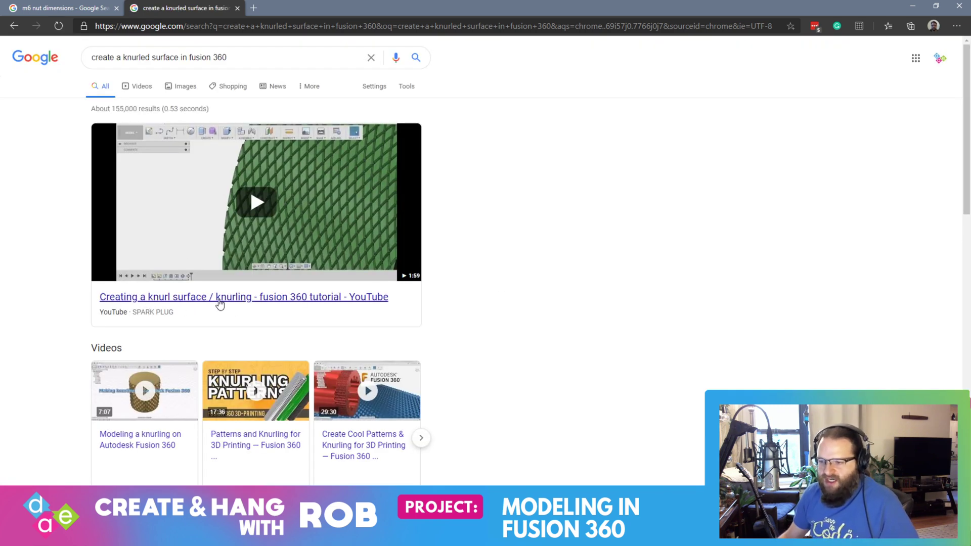
Step: Open the Autodesk forum thread "Knurled Surfaces" from the search results and read its replies for a knurling method
{"action": "scroll", "coordinate": [218, 303], "scroll_direction": "down", "scroll_amount": 10}
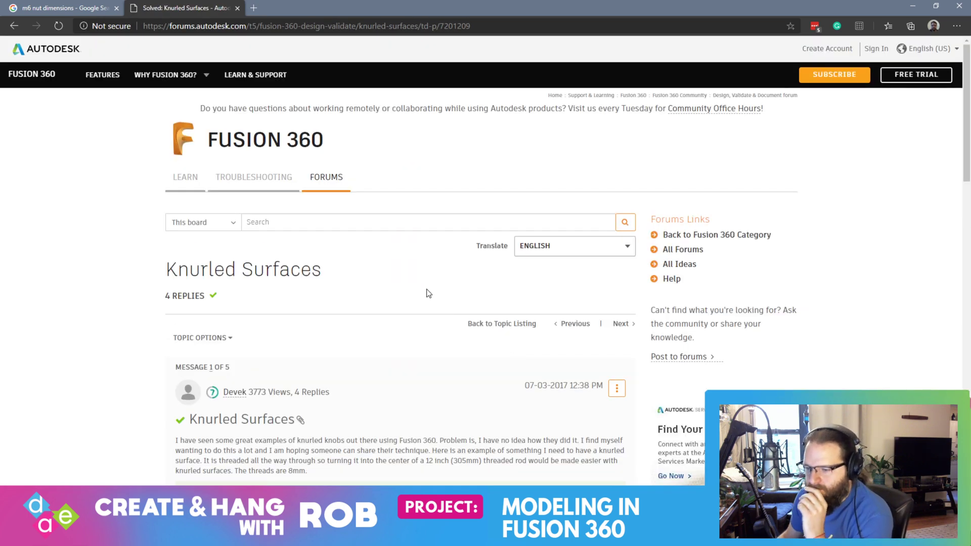
{"action": "scroll", "coordinate": [424, 289], "scroll_direction": "down", "scroll_amount": 6}
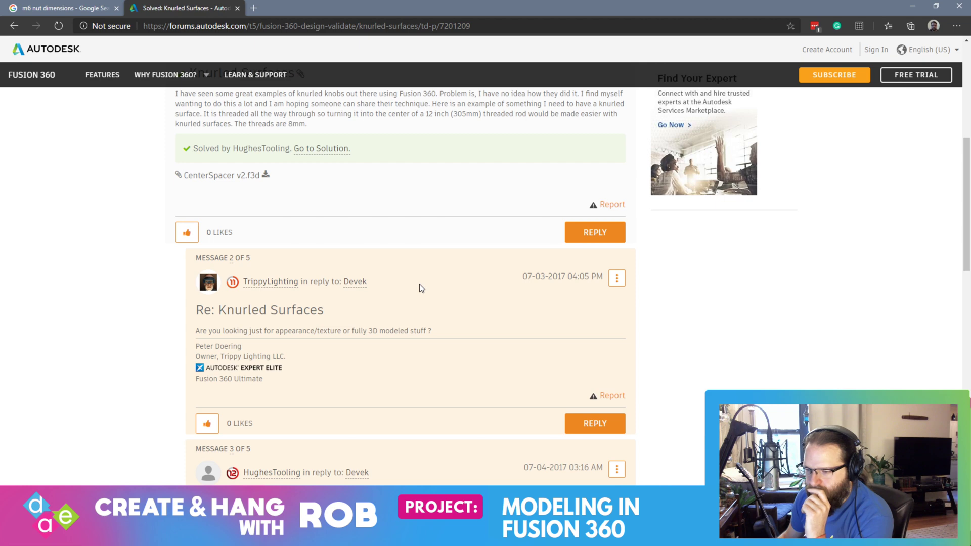
{"action": "scroll", "coordinate": [420, 287], "scroll_direction": "down", "scroll_amount": 6}
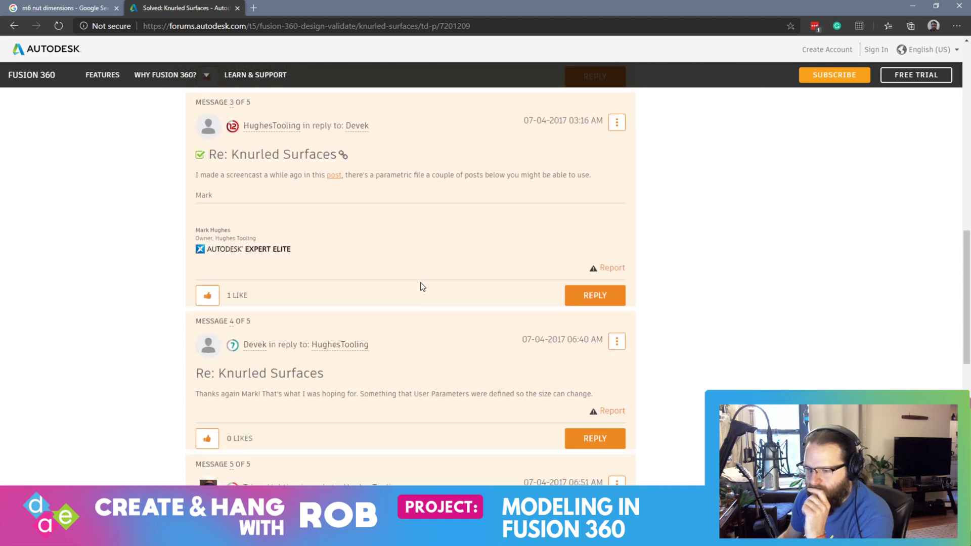
{"action": "scroll", "coordinate": [422, 286], "scroll_direction": "down", "scroll_amount": 3}
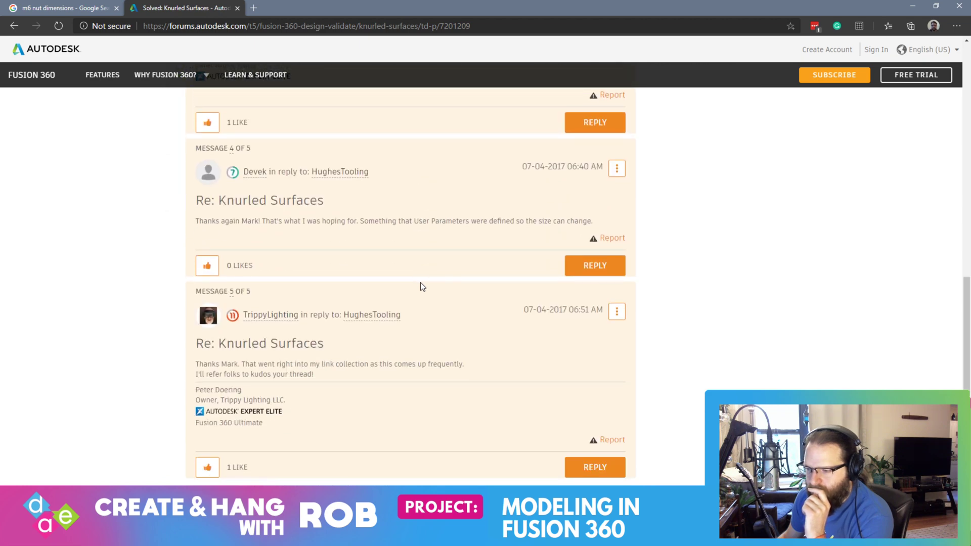
{"action": "scroll", "coordinate": [421, 281], "scroll_direction": "down", "scroll_amount": 3}
{"action": "scroll", "coordinate": [421, 281], "scroll_direction": "up", "scroll_amount": 15}
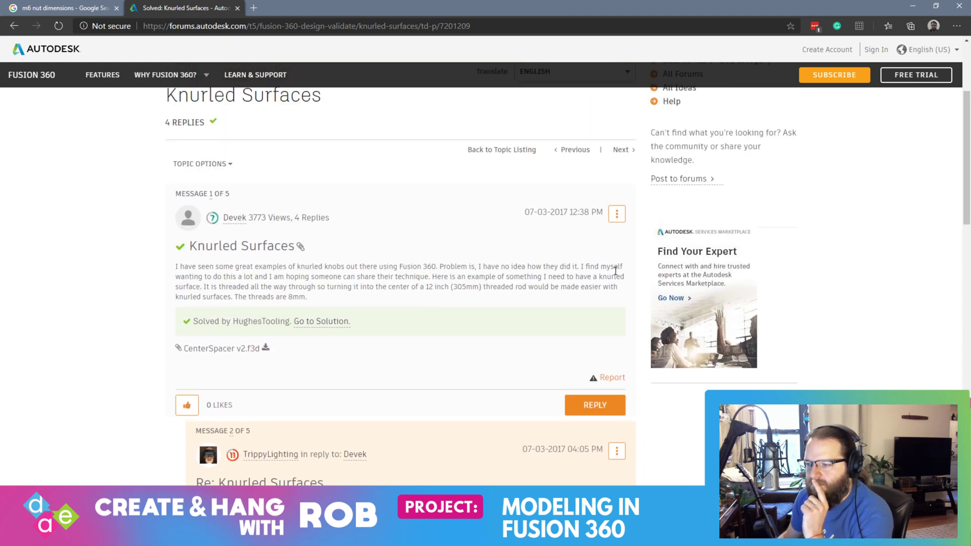
{"action": "scroll", "coordinate": [375, 297], "scroll_direction": "down", "scroll_amount": 3}
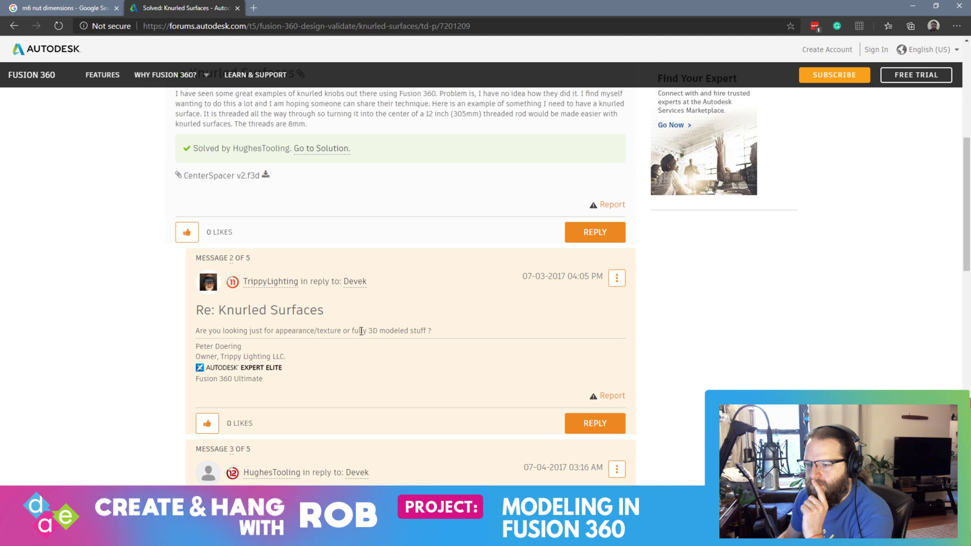
Step: Return to the search results and read the thread "How can I create knurling on only a specific face?"
{"action": "key", "text": "alt+Left"}
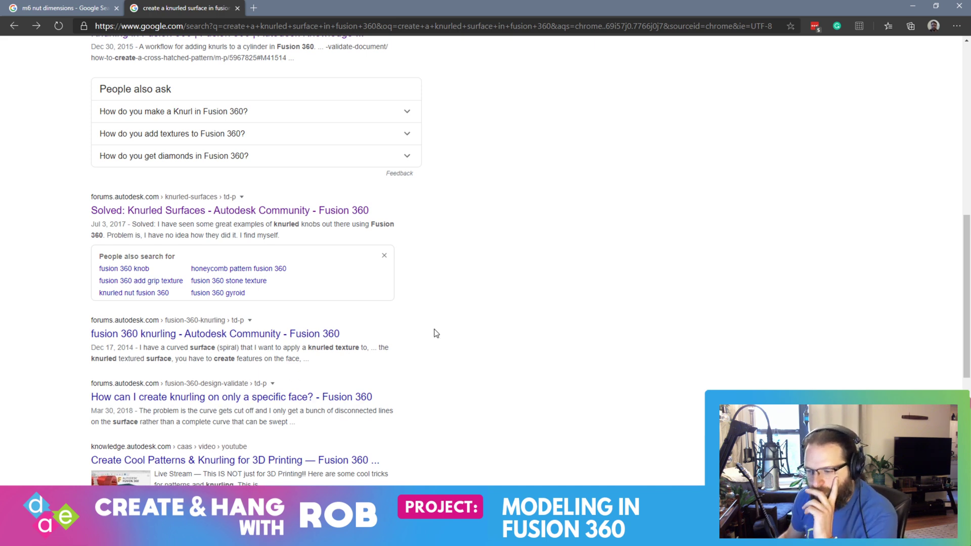
{"action": "left_click", "coordinate": [349, 397]}
{"action": "scroll", "coordinate": [412, 318], "scroll_direction": "down", "scroll_amount": 10}
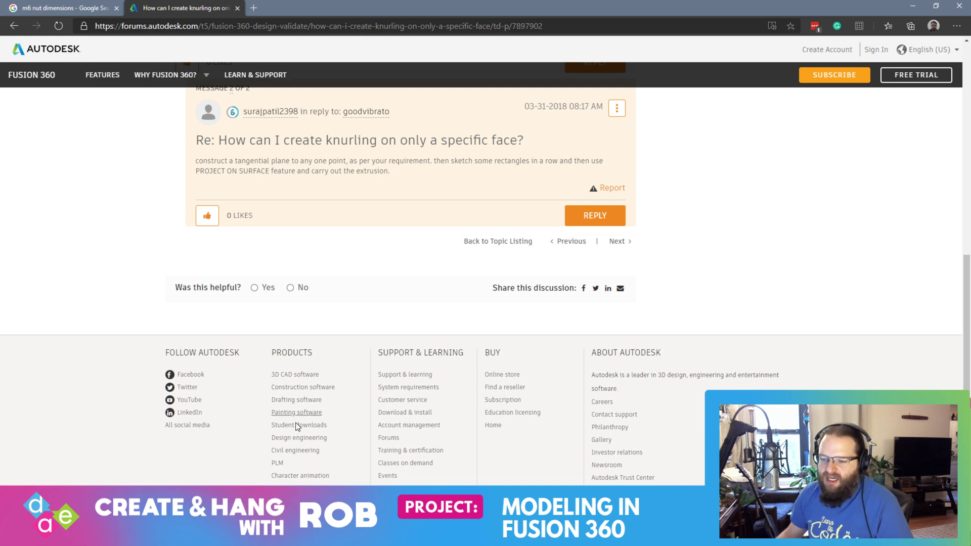
Step: Switch back to Fusion 360 and show Body1 alongside Body4
{"action": "key", "text": "alt+Tab"}
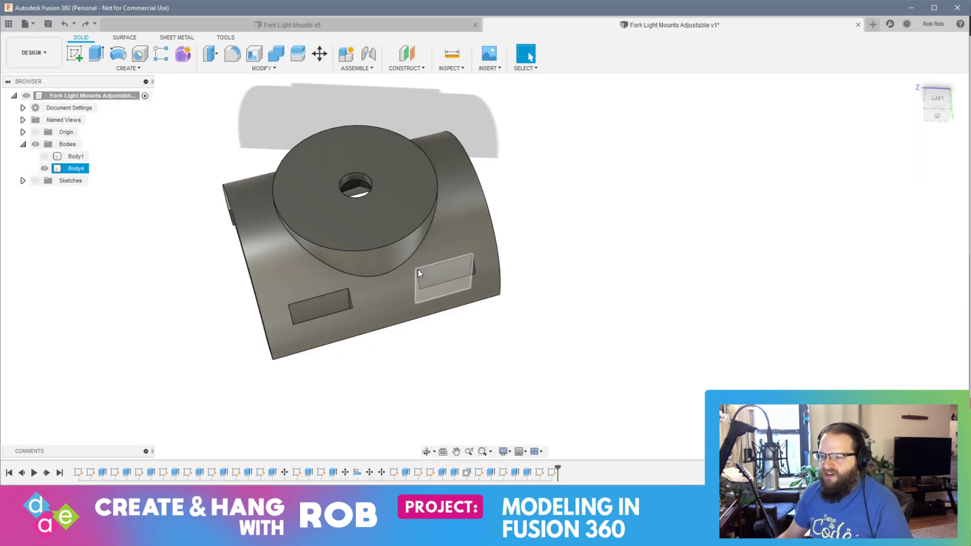
{"action": "middle_click_drag", "start_coordinate": [457, 282], "coordinate": [277, 143], "text": "shift"}
{"action": "left_click", "coordinate": [44, 156]}
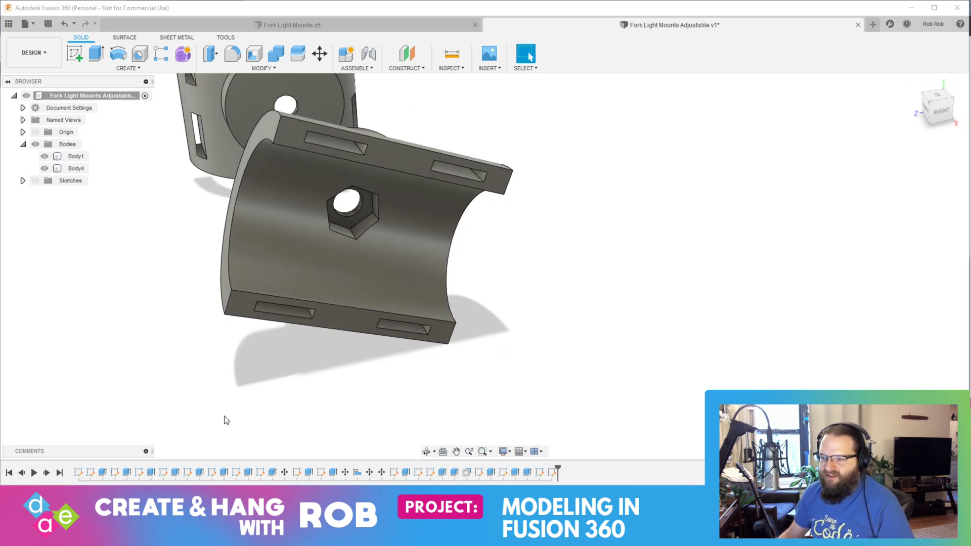
Step: Examine both adjustable holders, switch to the Fork Light Mounts v5 design and inspect its fused joint from several sides
{"action": "scroll", "coordinate": [243, 374], "scroll_direction": "down", "scroll_amount": 5}
{"action": "middle_click_drag", "start_coordinate": [256, 369], "coordinate": [317, 329], "text": "shift"}
{"action": "left_click", "coordinate": [272, 250]}
{"action": "middle_click_drag", "start_coordinate": [272, 250], "coordinate": [366, 273], "text": "shift"}
{"action": "left_click", "coordinate": [366, 273]}
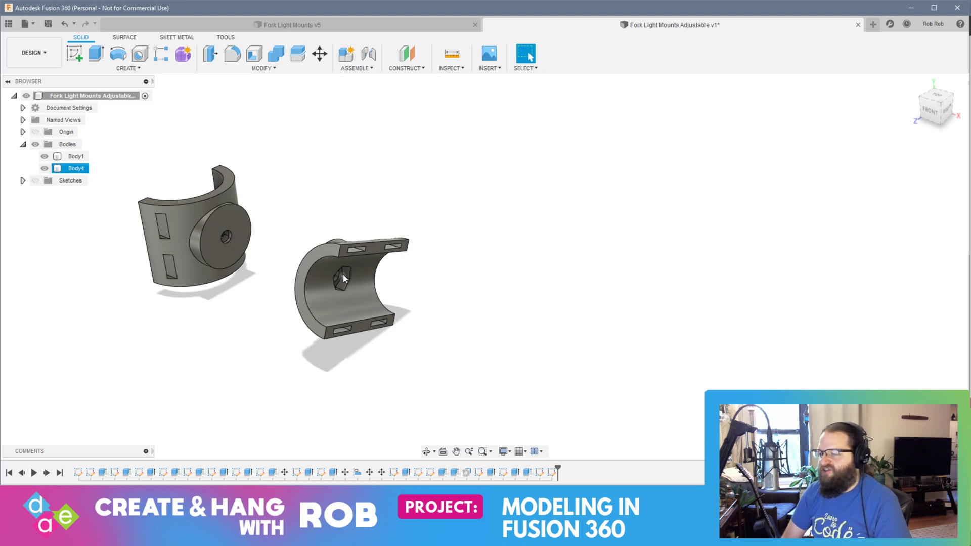
{"action": "left_click", "coordinate": [326, 27]}
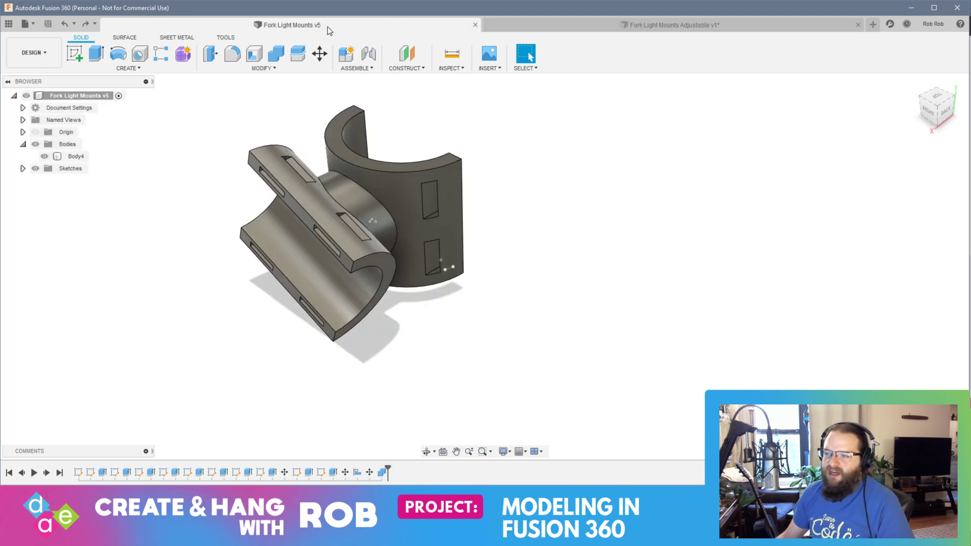
{"action": "middle_click_drag", "start_coordinate": [383, 310], "coordinate": [331, 142], "text": "shift"}
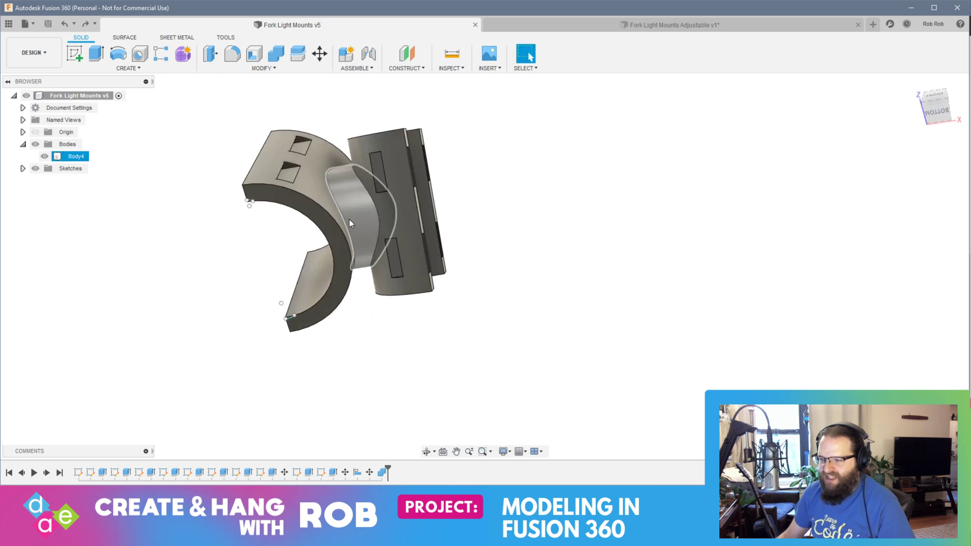
{"action": "middle_click_drag", "start_coordinate": [348, 221], "coordinate": [418, 328], "text": "shift"}
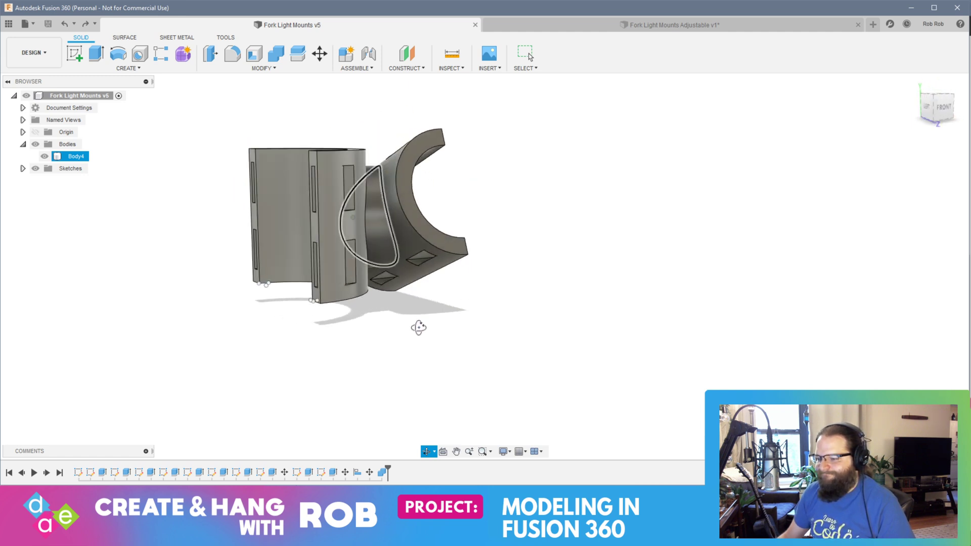
{"action": "middle_click_drag", "start_coordinate": [419, 327], "coordinate": [404, 347], "text": "shift"}
{"action": "key", "text": "Escape"}
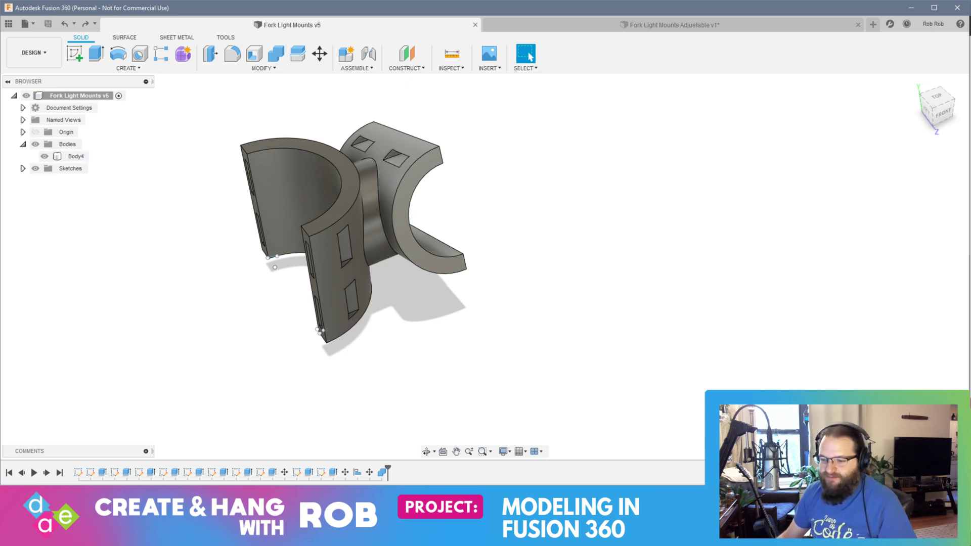
Step: Return to the Fork Light Mounts Adjustable design and offset the floor of Body1's hexagonal nut recess outward by 6 mm
{"action": "left_click", "coordinate": [604, 26]}
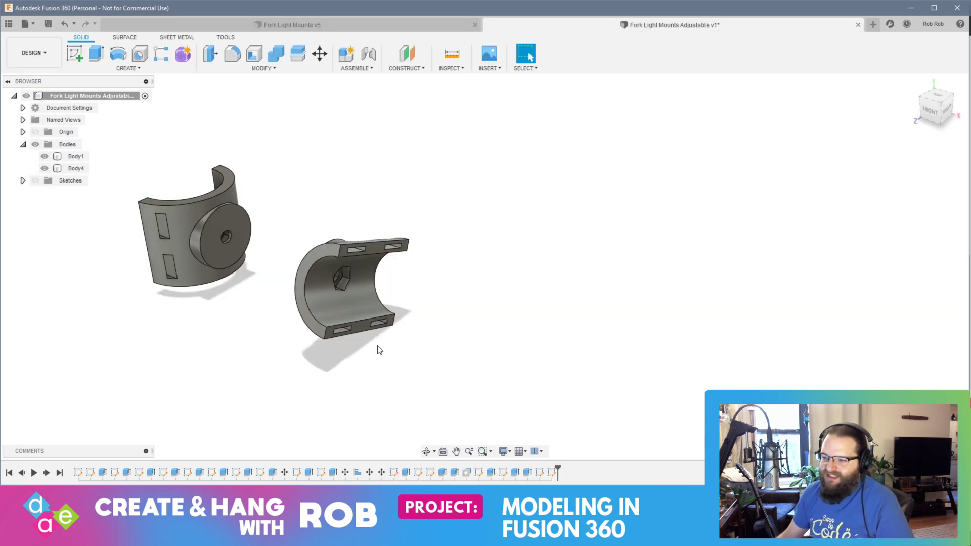
{"action": "middle_click_drag", "start_coordinate": [378, 346], "coordinate": [494, 325], "text": "shift"}
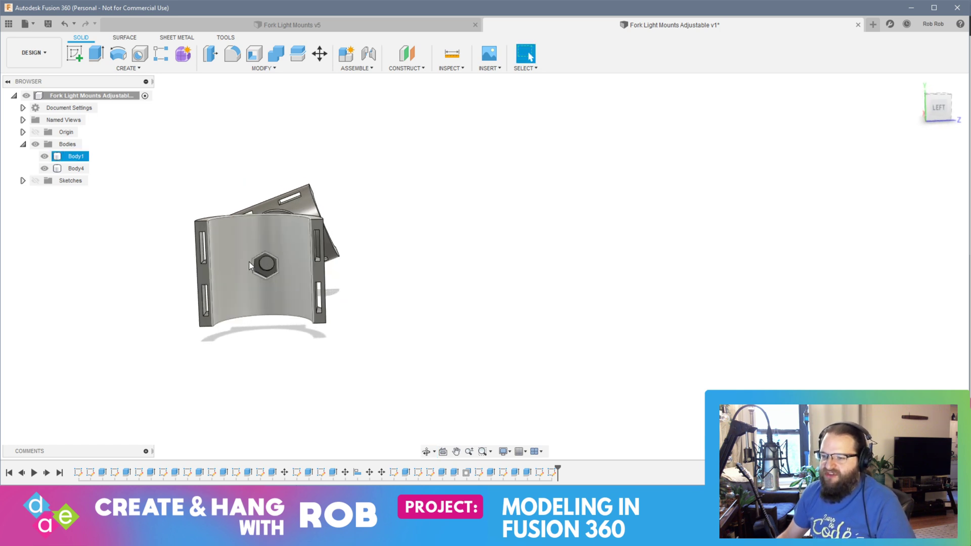
{"action": "scroll", "coordinate": [227, 275], "scroll_direction": "up", "scroll_amount": 8}
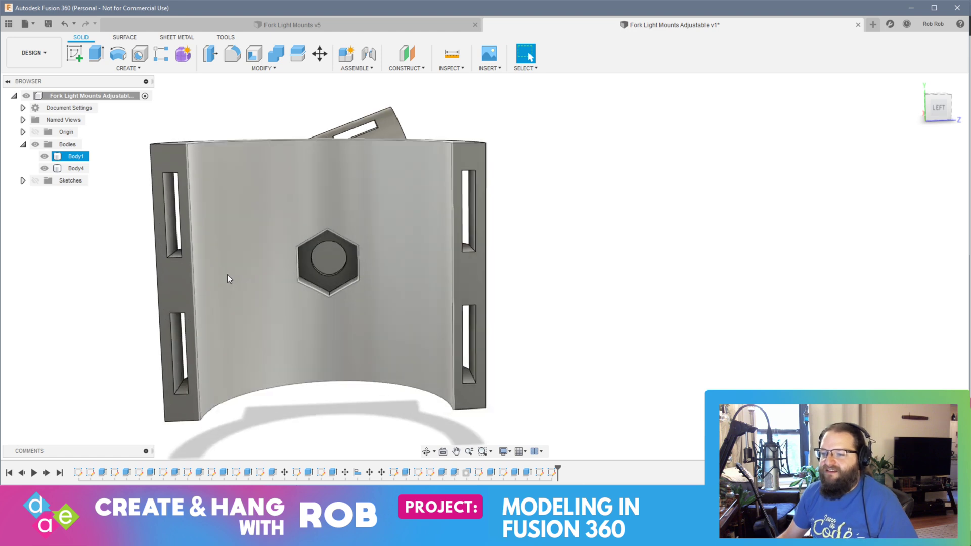
{"action": "left_click", "coordinate": [448, 286]}
{"action": "right_click", "coordinate": [447, 288]}
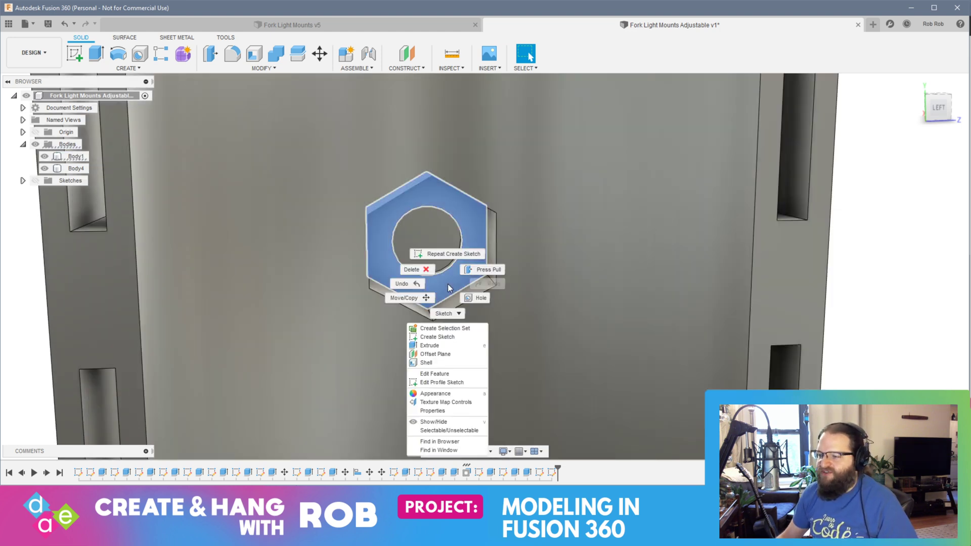
{"action": "left_click", "coordinate": [486, 269]}
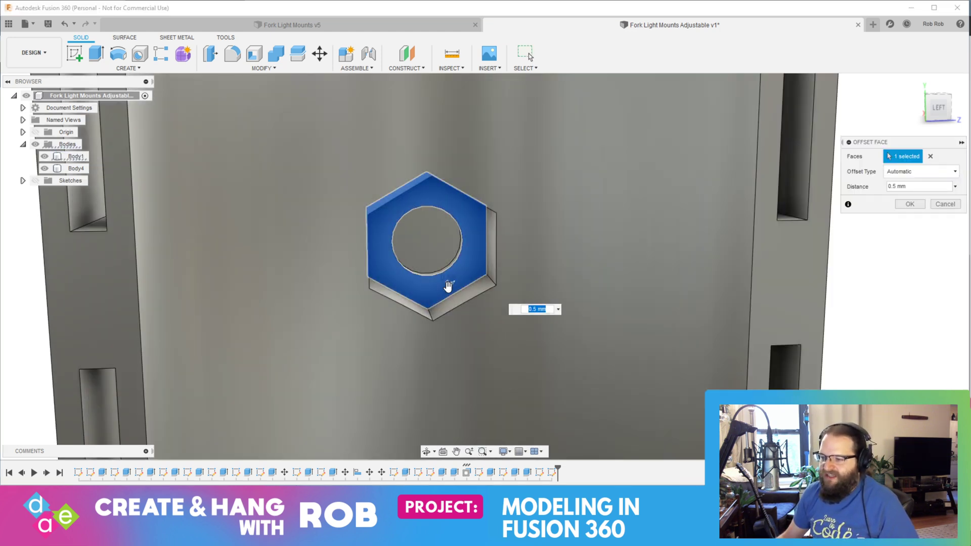
{"action": "left_click_drag", "start_coordinate": [448, 282], "coordinate": [456, 299]}
{"action": "key", "text": "Return"}
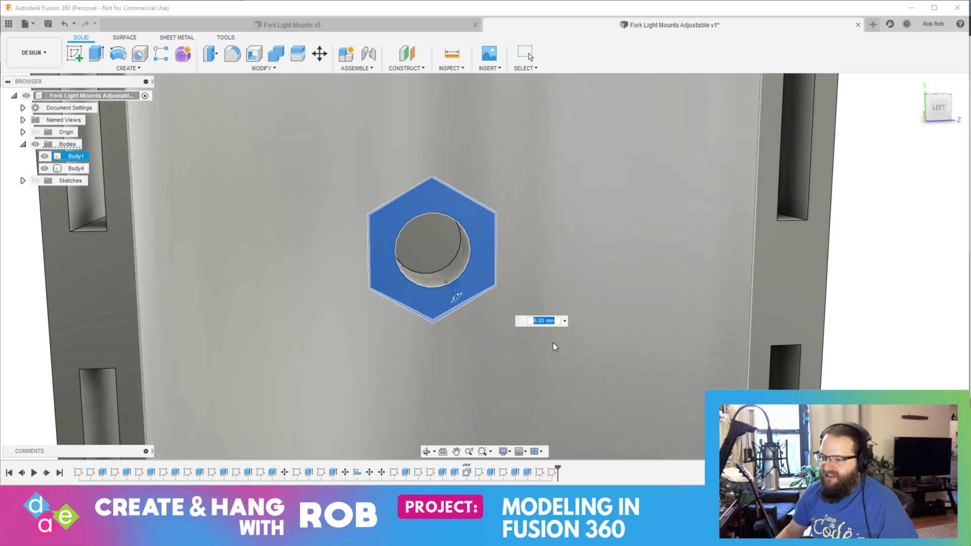
{"action": "middle_click_drag", "start_coordinate": [528, 278], "coordinate": [529, 329], "text": "shift"}
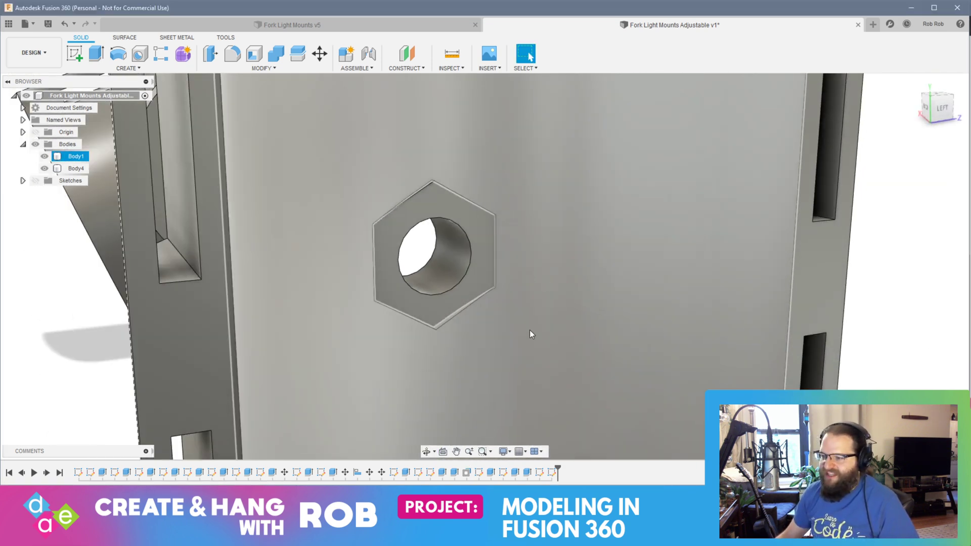
Step: Offset Body1's hexagonal face further inward so it forms a post projecting well past the ring's curved inner wall
{"action": "scroll", "coordinate": [441, 300], "scroll_direction": "down", "scroll_amount": 5}
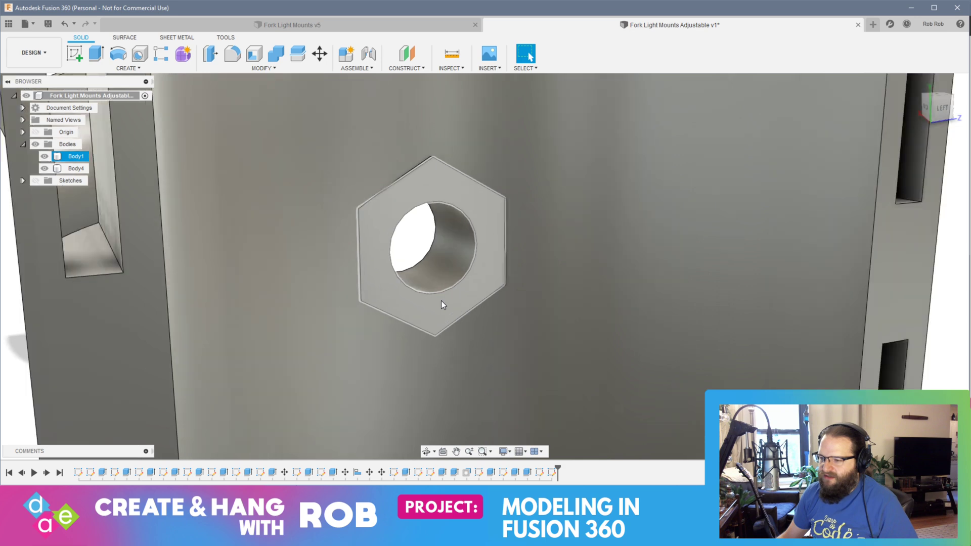
{"action": "right_click", "coordinate": [438, 304]}
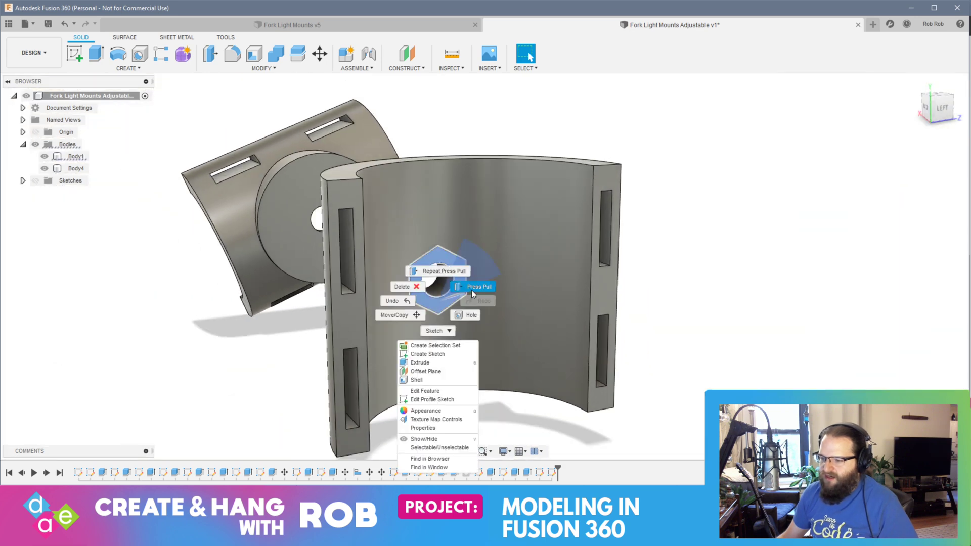
{"action": "left_click", "coordinate": [472, 287]}
{"action": "left_click_drag", "start_coordinate": [444, 304], "coordinate": [497, 329]}
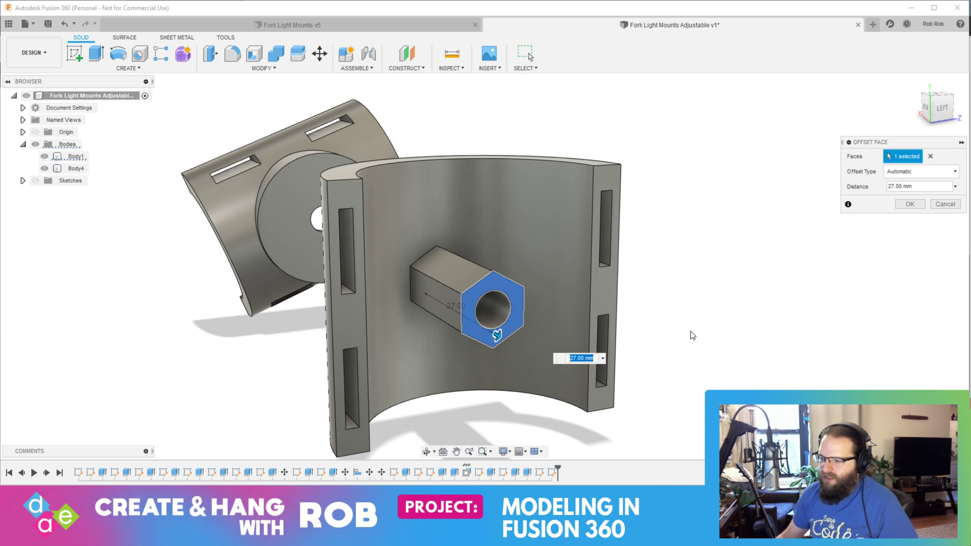
{"action": "middle_click_drag", "start_coordinate": [470, 308], "coordinate": [589, 354], "text": "shift"}
{"action": "left_click_drag", "start_coordinate": [628, 354], "coordinate": [607, 348]}
{"action": "key", "text": "Return"}
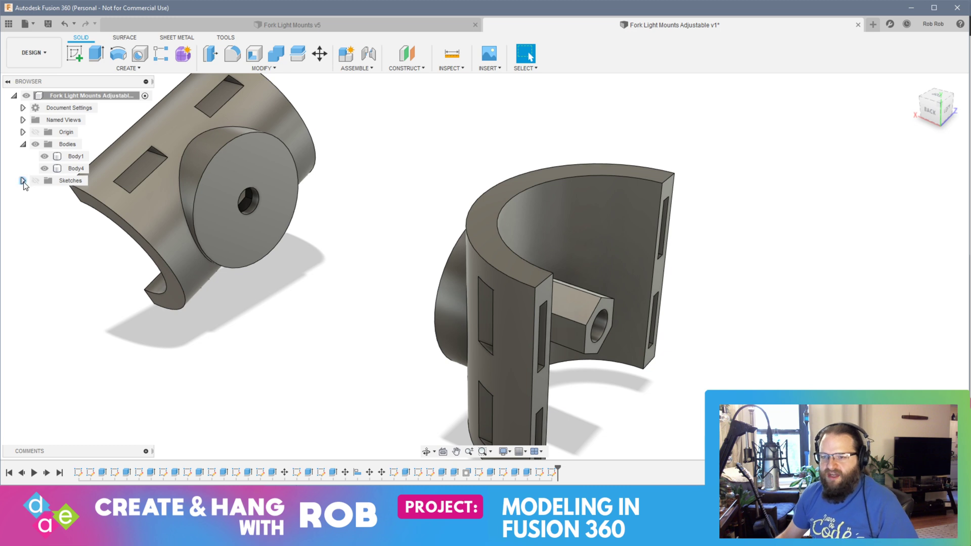
Step: List the design's sketches, turn off visibility of Sketch17 to Sketch19 and turn on Sketch20 to Sketch24
{"action": "left_click", "coordinate": [23, 181]}
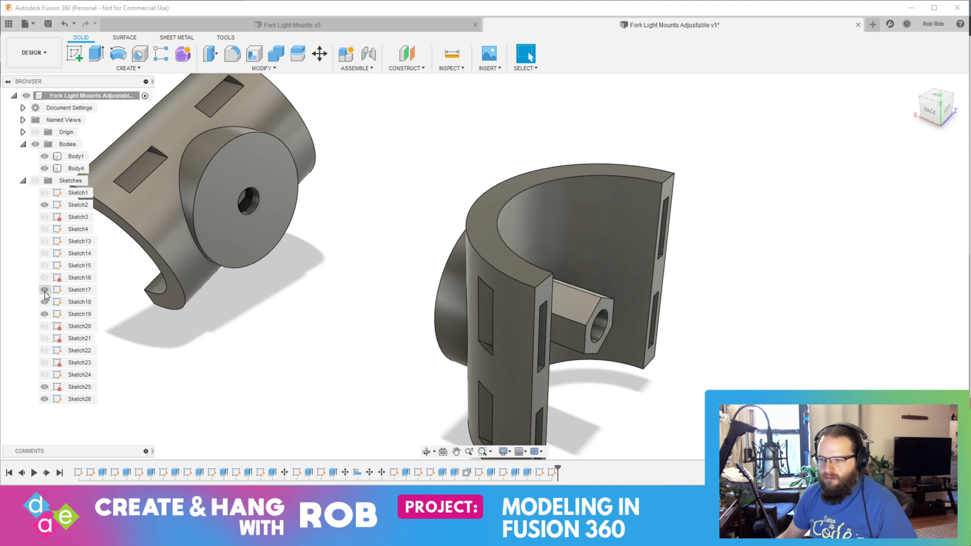
{"action": "left_click", "coordinate": [45, 265]}
{"action": "left_click", "coordinate": [45, 276]}
{"action": "left_click", "coordinate": [45, 326]}
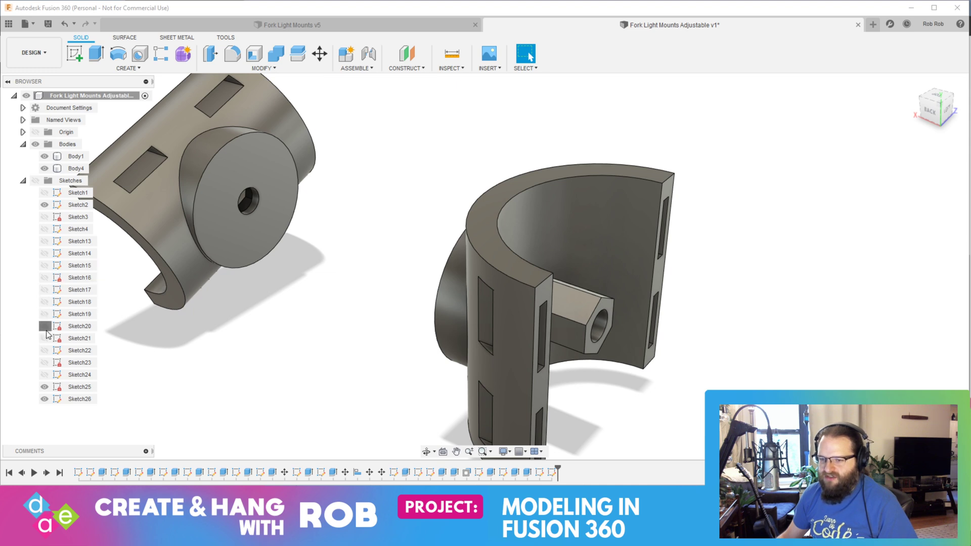
{"action": "left_click", "coordinate": [44, 338]}
{"action": "left_click", "coordinate": [44, 351]}
{"action": "left_click", "coordinate": [44, 362]}
{"action": "left_click", "coordinate": [44, 375]}
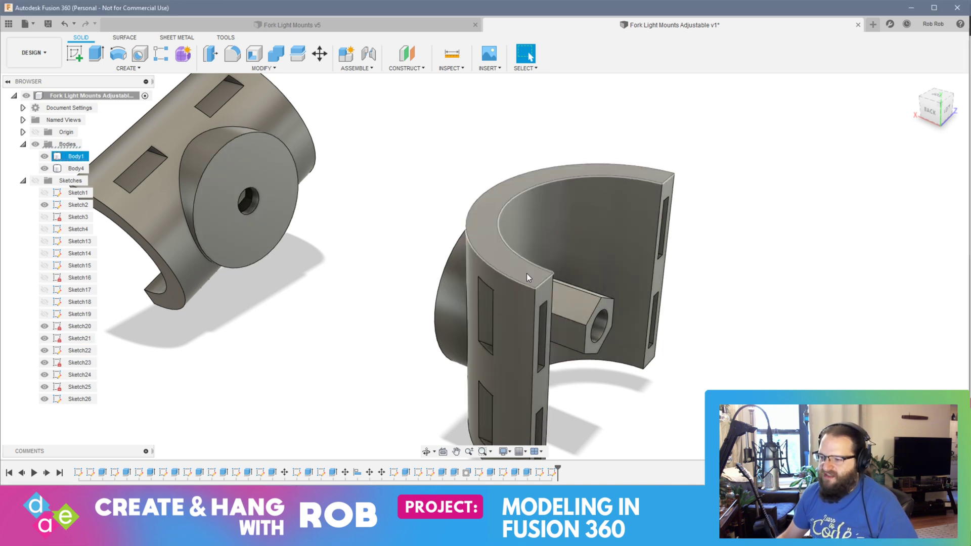
Step: Start a sketch on Body1's upper end face and draw a 37 mm circle centred on the origin, matching the inner wall
{"action": "left_click", "coordinate": [528, 258]}
{"action": "left_click", "coordinate": [71, 47]}
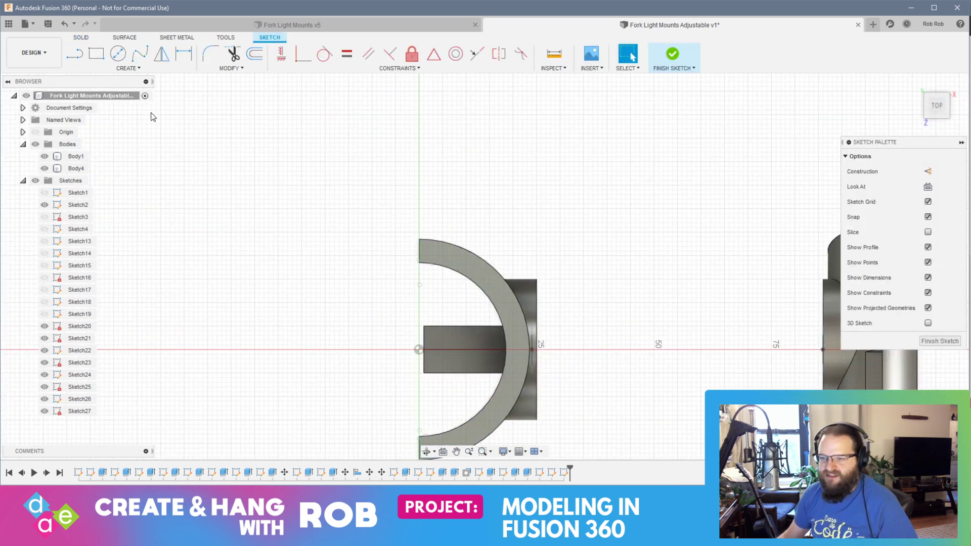
{"action": "left_click", "coordinate": [118, 53]}
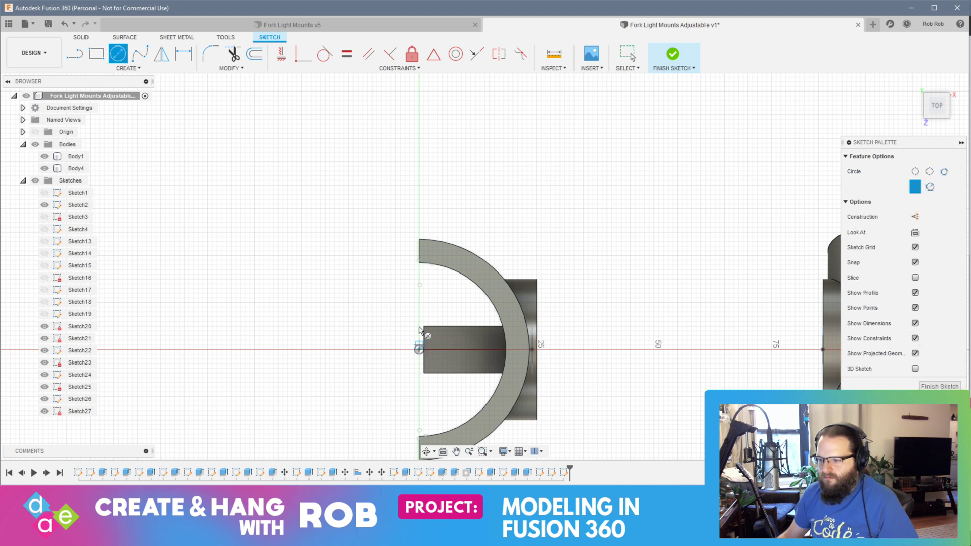
{"action": "left_click", "coordinate": [418, 349]}
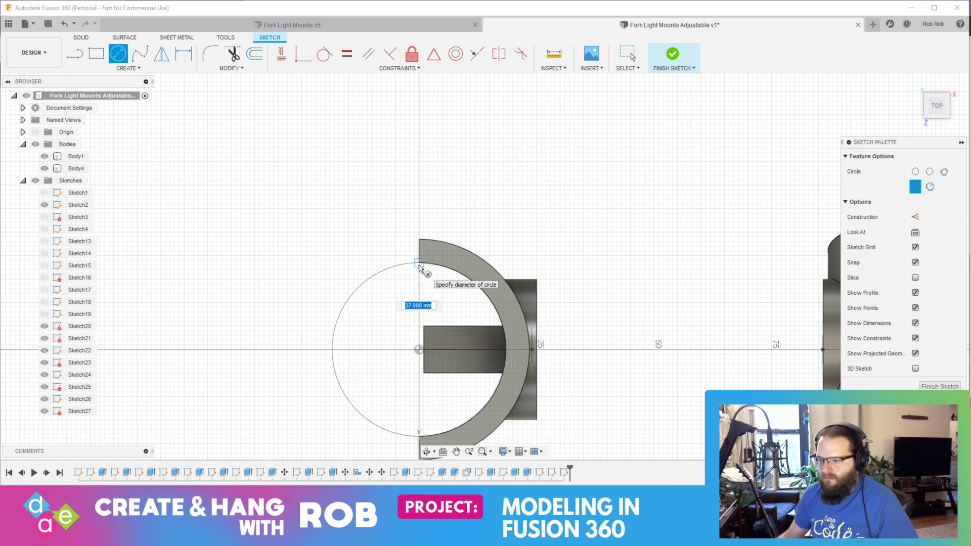
{"action": "left_click", "coordinate": [419, 263]}
{"action": "key", "text": "Escape"}
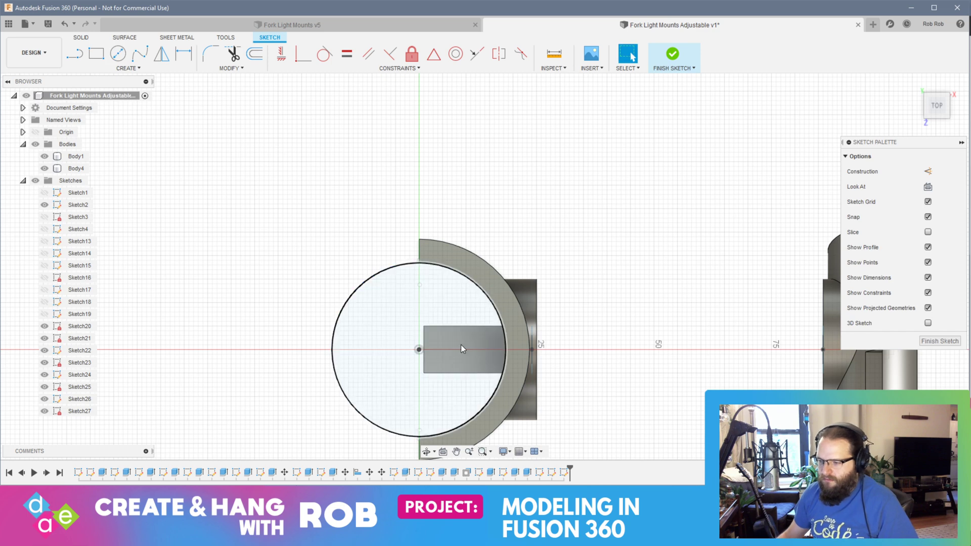
Step: Extrude the circle profile -44 mm as a cut through Body1 to trim the hexagonal post flush with the inner wall
{"action": "left_click", "coordinate": [460, 349]}
{"action": "mouse_move", "coordinate": [468, 343]}
{"action": "left_mouse_down"}
{"action": "mouse_move", "coordinate": [488, 315]}
{"action": "mouse_move", "coordinate": [493, 324]}
{"action": "left_mouse_up"}
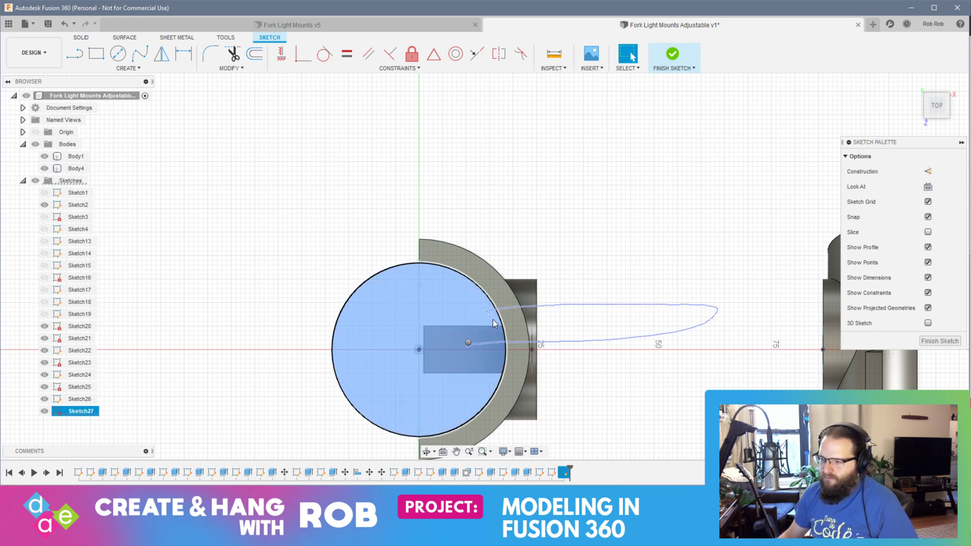
{"action": "left_click", "coordinate": [498, 331]}
{"action": "middle_click_drag", "start_coordinate": [523, 347], "coordinate": [545, 308], "text": "shift"}
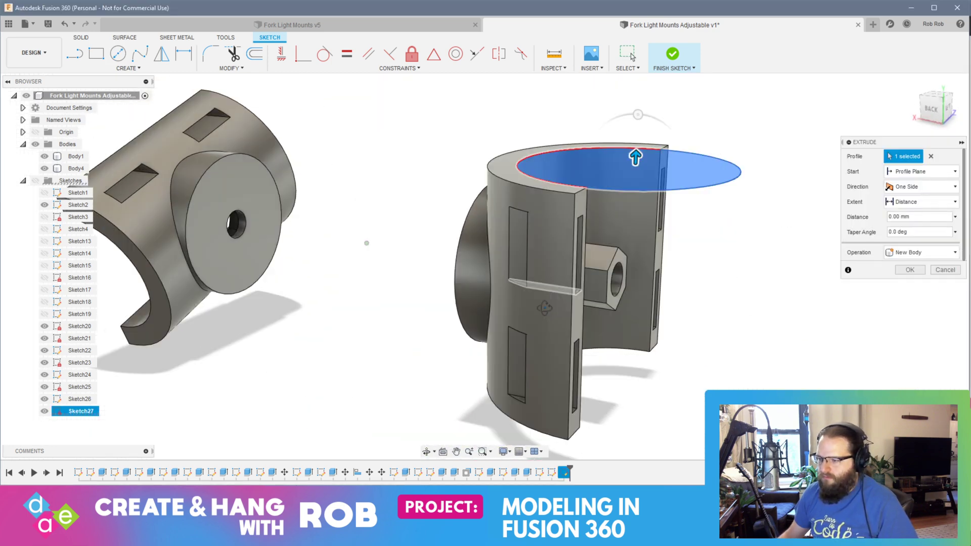
{"action": "left_click_drag", "start_coordinate": [635, 157], "coordinate": [627, 412]}
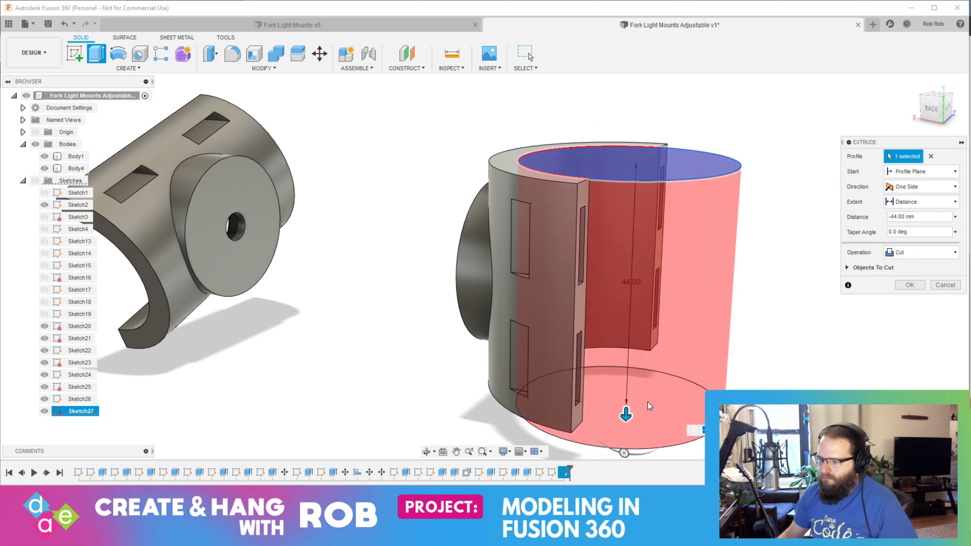
{"action": "key", "text": "Return"}
Step: Chamfer the bolt hole's edge on Body1's curved inner wall with an equal distance of 3 mm
{"action": "middle_click_drag", "start_coordinate": [761, 271], "coordinate": [684, 278], "text": "shift"}
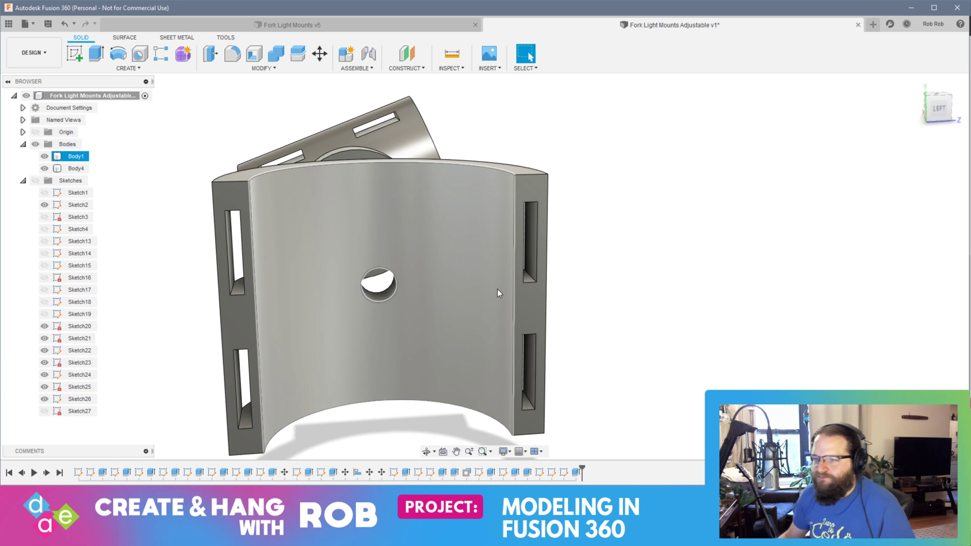
{"action": "middle_click_drag", "start_coordinate": [401, 287], "coordinate": [390, 288], "text": "shift"}
{"action": "scroll", "coordinate": [387, 261], "scroll_direction": "up", "scroll_amount": 8}
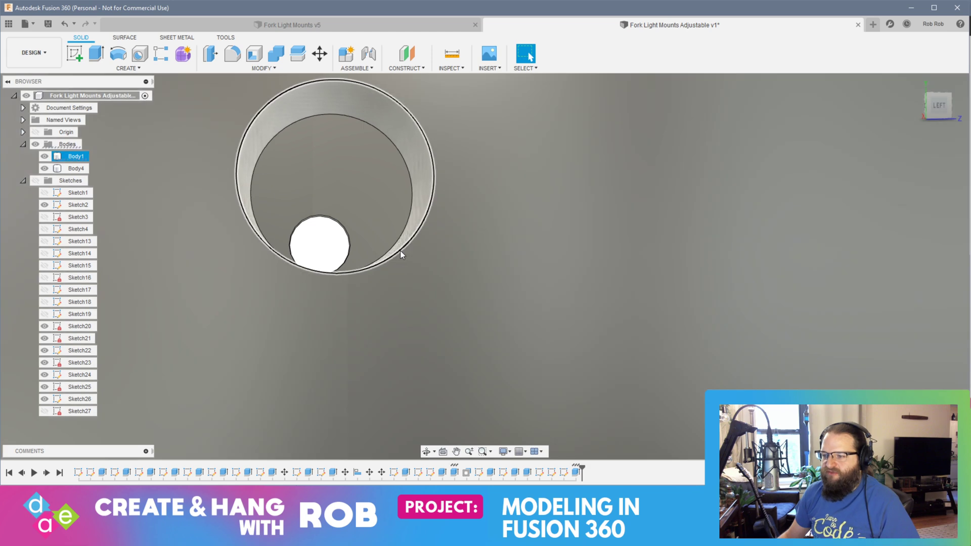
{"action": "left_click", "coordinate": [399, 251]}
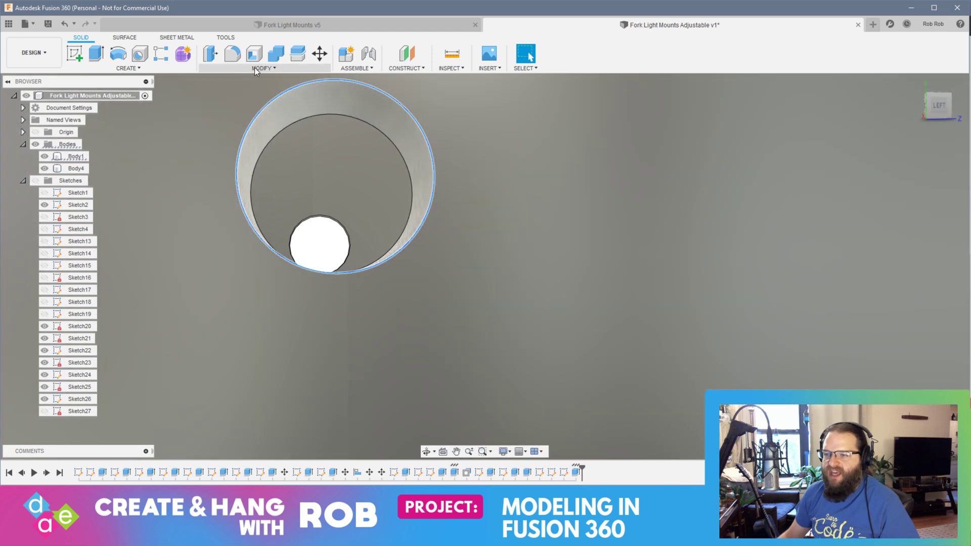
{"action": "left_click", "coordinate": [263, 67]}
{"action": "left_click", "coordinate": [246, 100]}
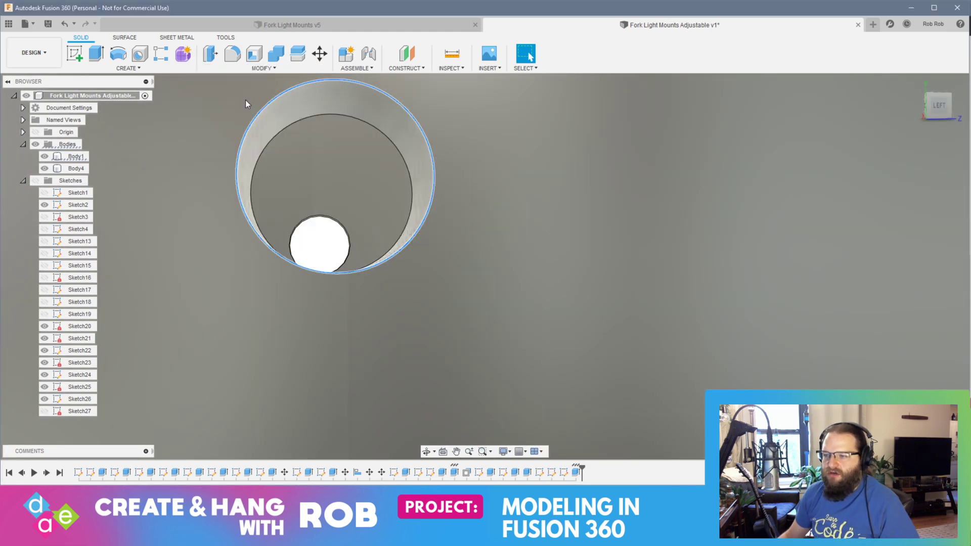
{"action": "scroll", "coordinate": [515, 218], "scroll_direction": "down", "scroll_amount": 2}
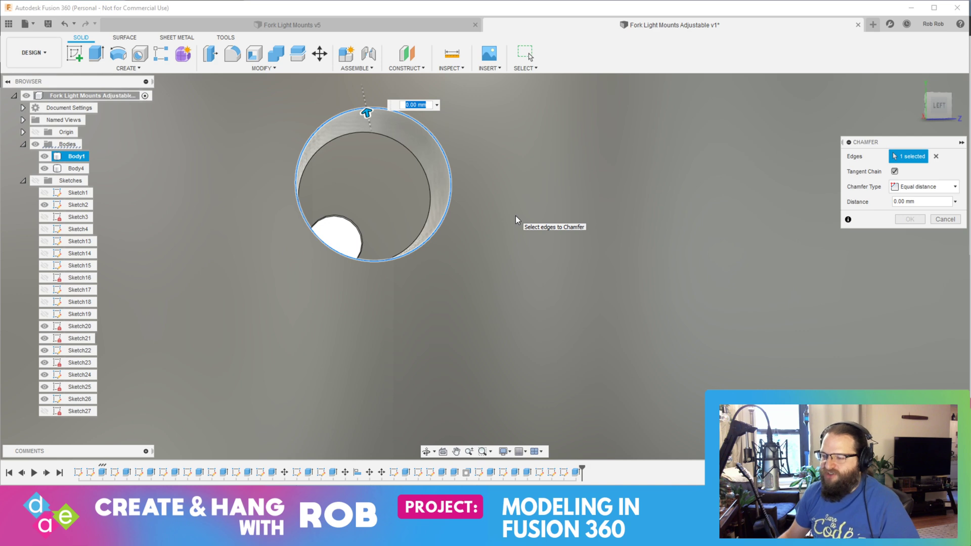
{"action": "type", "text": "2"}
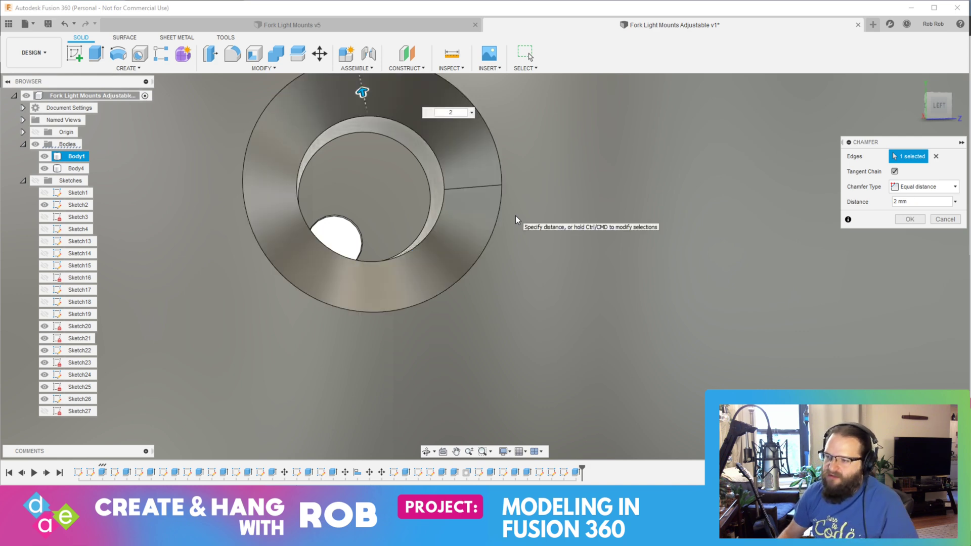
{"action": "middle_click_drag", "start_coordinate": [504, 223], "coordinate": [524, 232], "text": "shift"}
{"action": "type", "text": "3"}
{"action": "scroll", "coordinate": [526, 232], "scroll_direction": "down", "scroll_amount": 3}
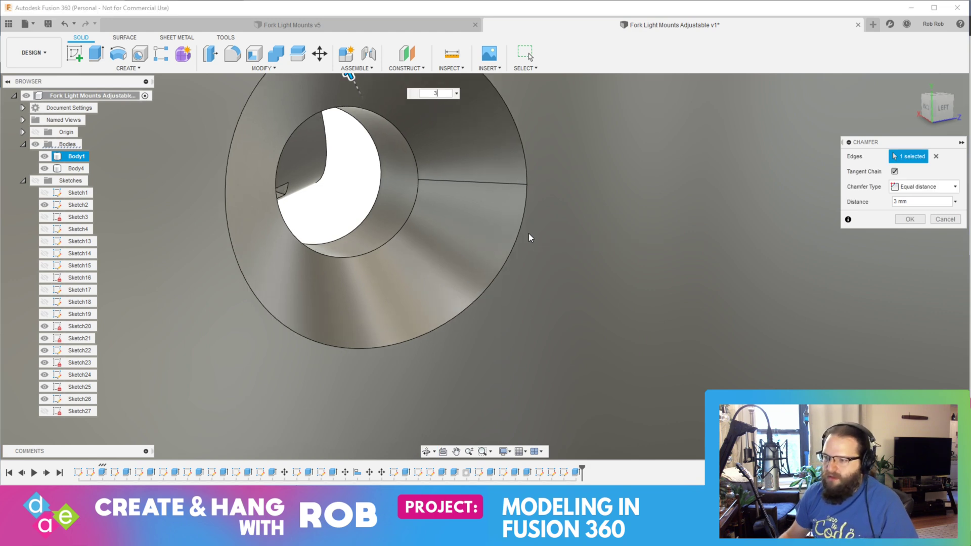
{"action": "scroll", "coordinate": [501, 265], "scroll_direction": "down", "scroll_amount": 5}
{"action": "mouse_move", "coordinate": [502, 265]}
{"action": "middle_mouse_down", "text": "shift"}
{"action": "mouse_move", "coordinate": [479, 273]}
{"action": "mouse_move", "coordinate": [472, 258]}
{"action": "mouse_move", "coordinate": [501, 242]}
{"action": "mouse_move", "coordinate": [512, 261]}
{"action": "middle_mouse_up", "text": "shift"}
{"action": "left_click", "coordinate": [909, 219]}
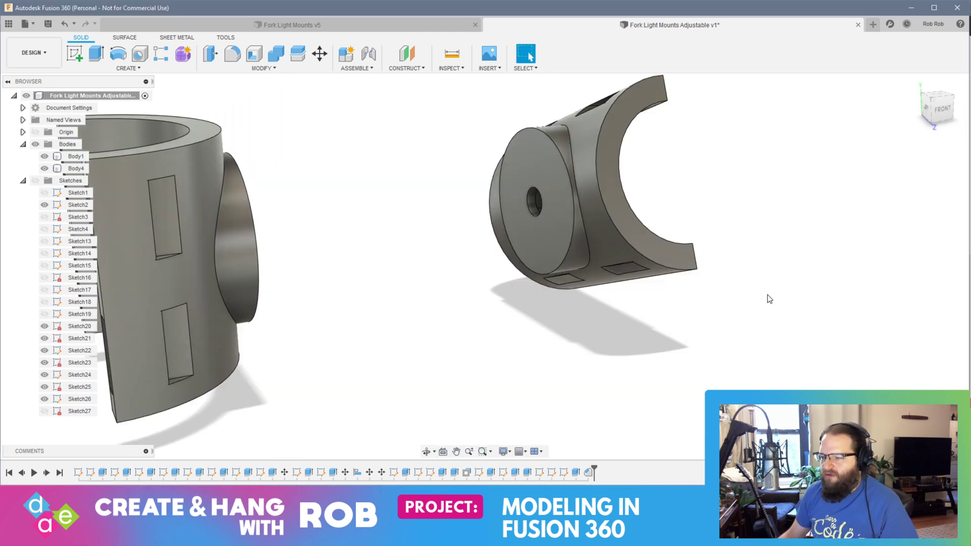
{"action": "middle_click_drag", "start_coordinate": [714, 286], "coordinate": [633, 281], "text": "shift"}
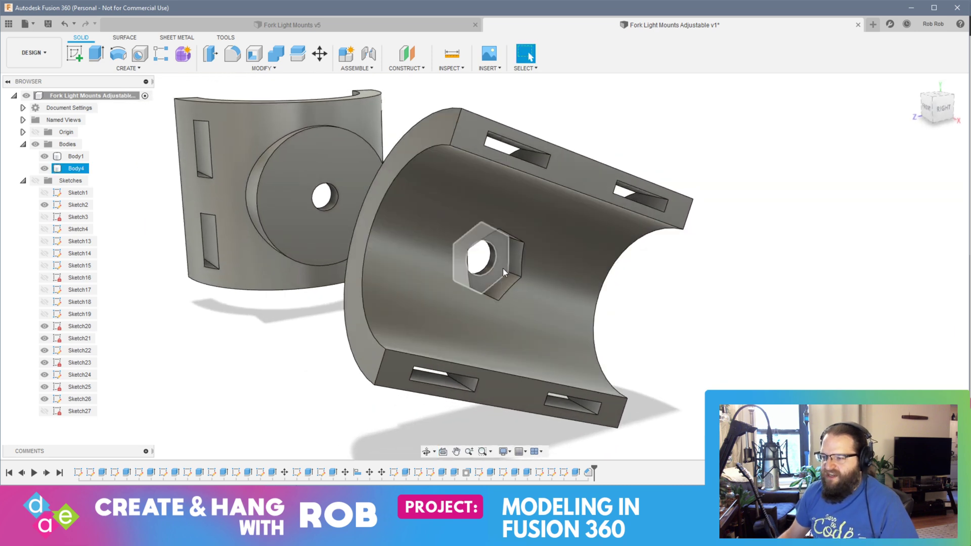
Step: Switch to the web browser and search Google for "countersunk machine screw"
{"action": "middle_click_drag", "start_coordinate": [256, 272], "coordinate": [415, 285], "text": "shift"}
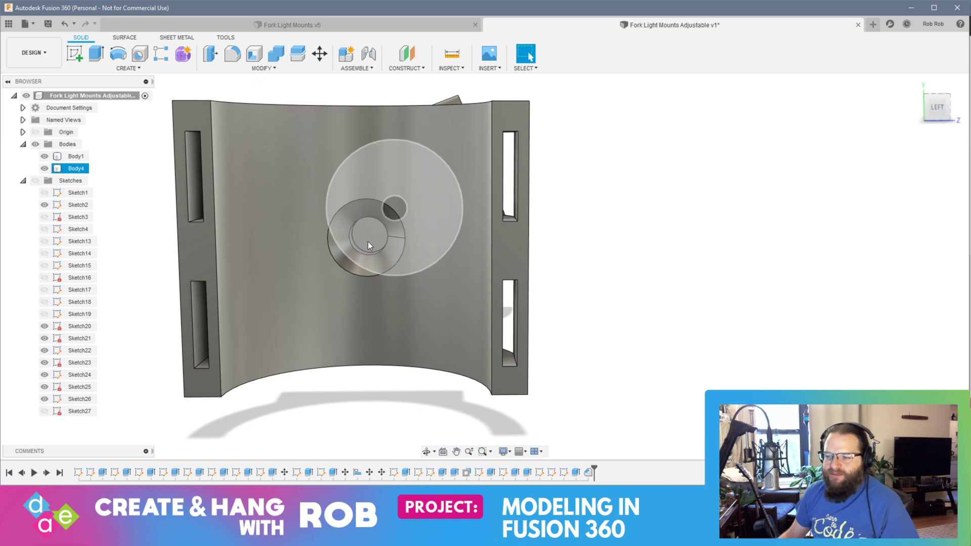
{"action": "middle_click_drag", "start_coordinate": [658, 296], "coordinate": [635, 303], "text": "shift"}
{"action": "key", "text": "alt+Tab"}
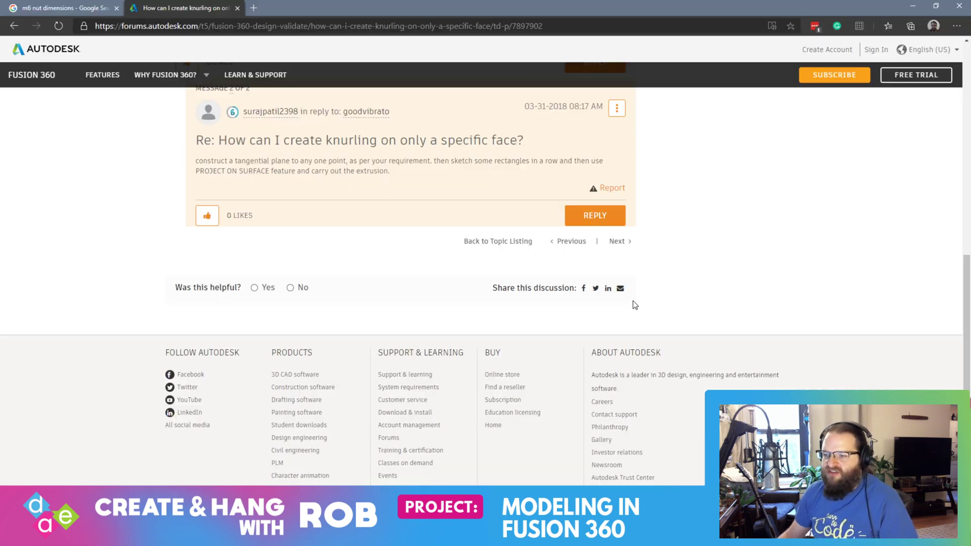
{"action": "left_click", "coordinate": [181, 30]}
{"action": "type", "text": "countersunk m"}
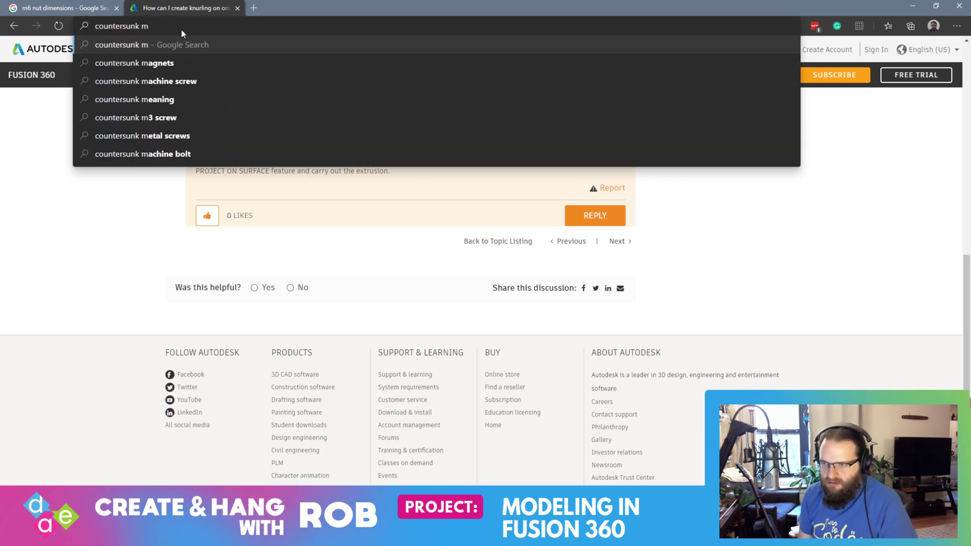
{"action": "key", "text": "Down"}
{"action": "key", "text": "Down"}
{"action": "key", "text": "Return"}
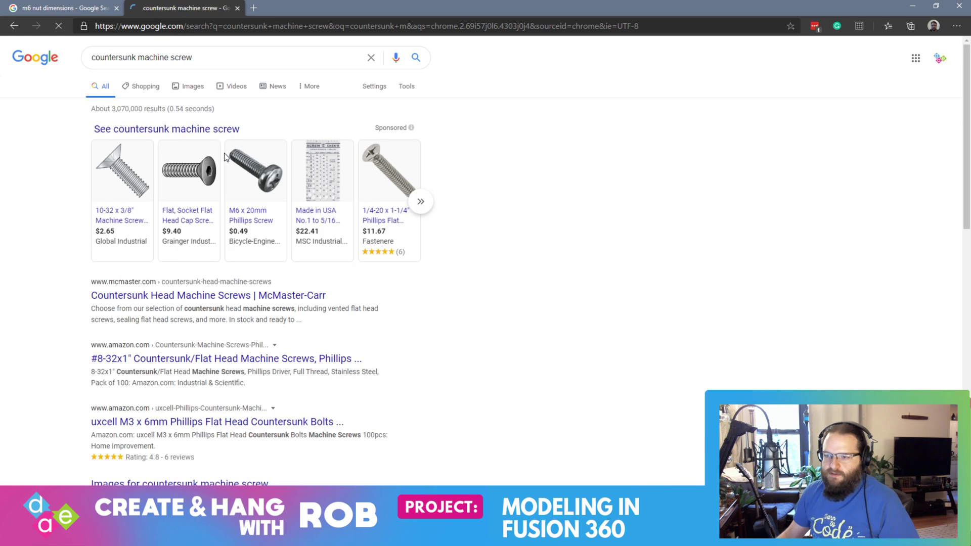
Step: Browse the image results and preview the Traxxas 3179 screw and the M5 x 60mm countersunk machine screw to examine the head shape
{"action": "left_click", "coordinate": [188, 87]}
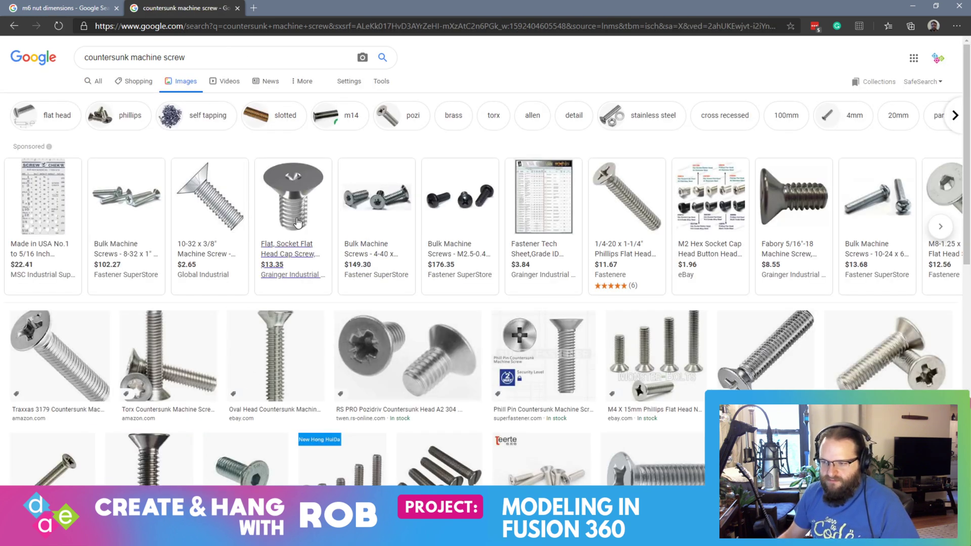
{"action": "left_click", "coordinate": [46, 353]}
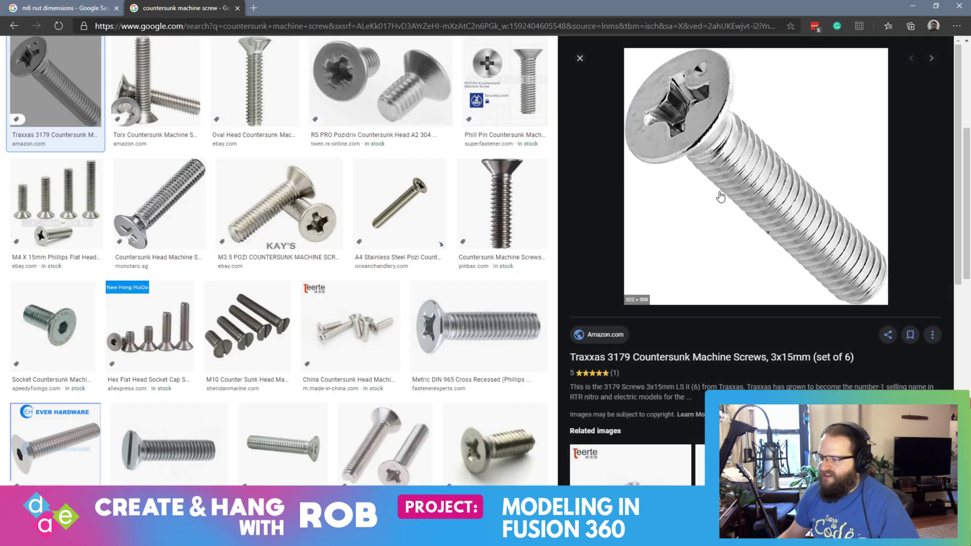
{"action": "left_click", "coordinate": [501, 208]}
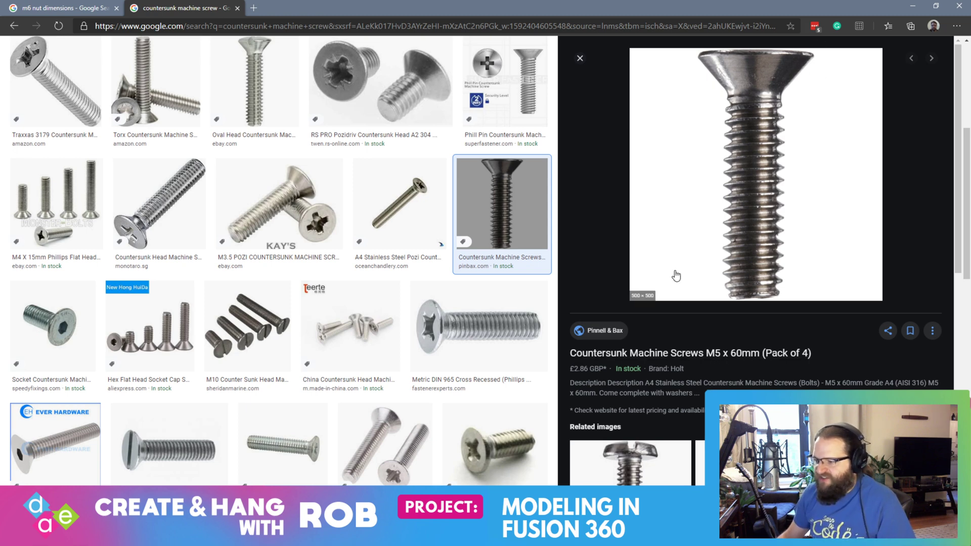
Step: Switch back to Fusion 360 and inspect the mating bosses, Body1's chamfered bolt hole and Body4's hexagonal nut recess
{"action": "key", "text": "alt+Tab"}
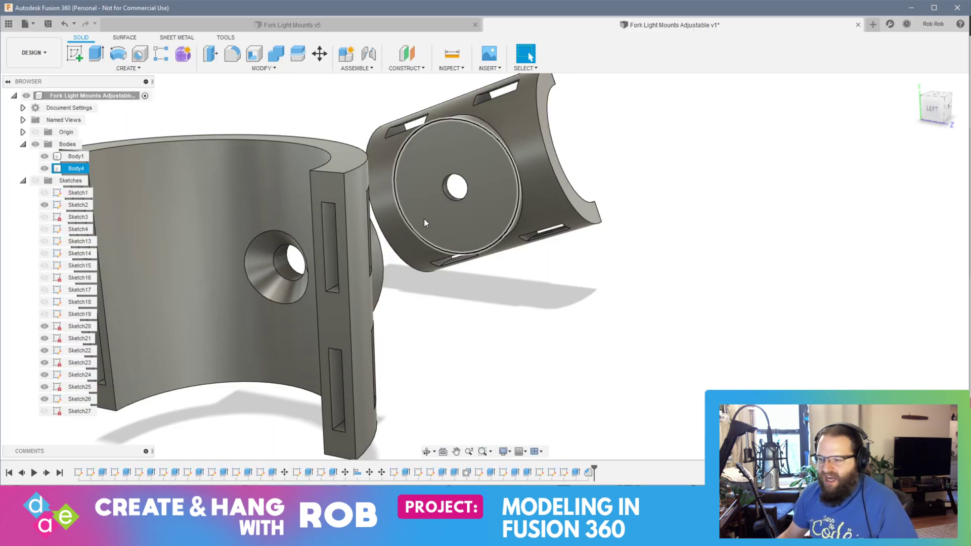
{"action": "middle_click_drag", "start_coordinate": [423, 223], "coordinate": [438, 254], "text": "shift"}
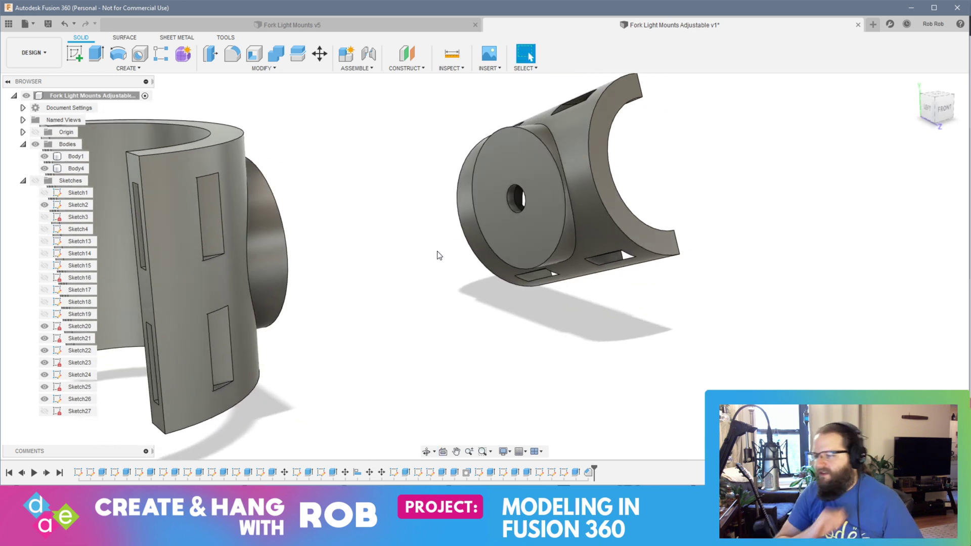
{"action": "middle_click_drag", "start_coordinate": [439, 255], "coordinate": [473, 238], "text": "shift"}
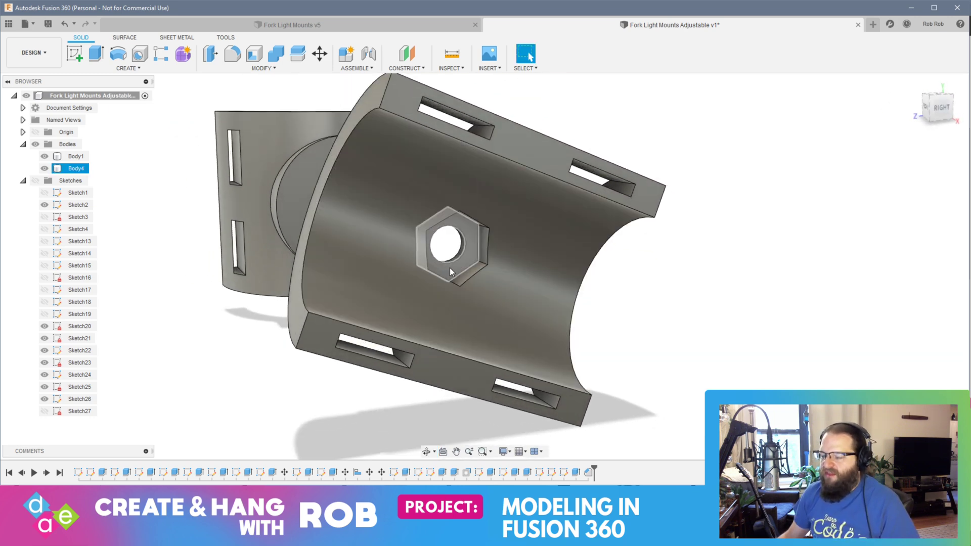
{"action": "middle_click_drag", "start_coordinate": [446, 268], "coordinate": [461, 260], "text": "shift"}
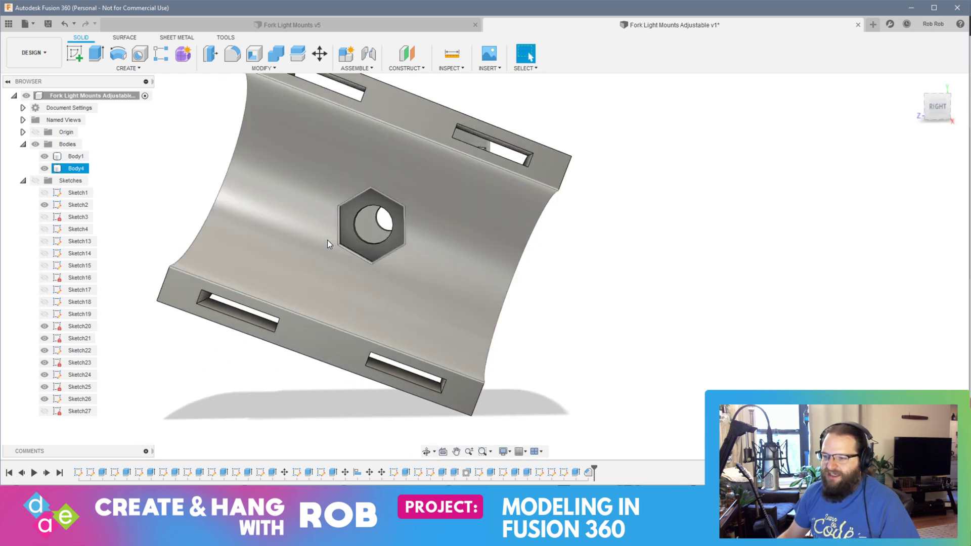
{"action": "middle_click_drag", "start_coordinate": [327, 240], "coordinate": [401, 260], "text": "shift"}
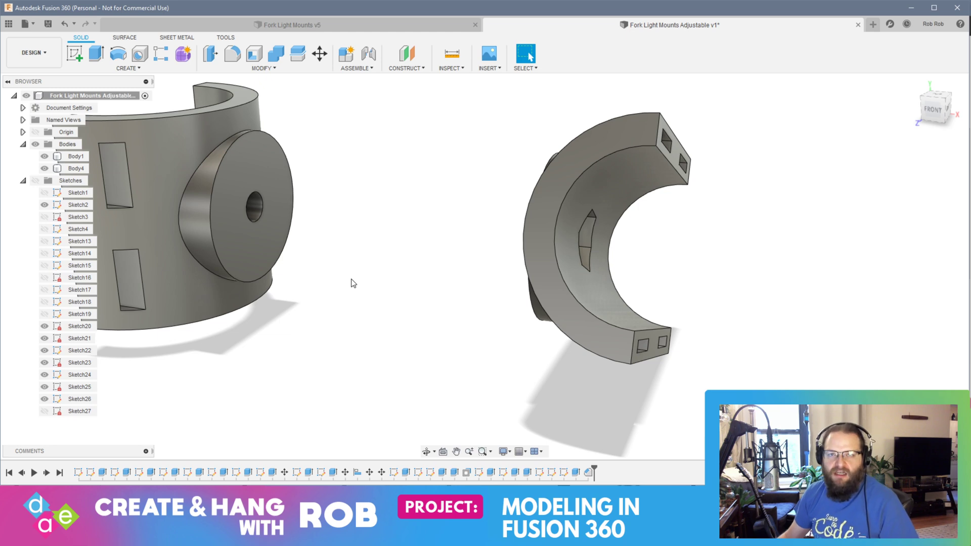
{"action": "middle_click_drag", "start_coordinate": [312, 287], "coordinate": [330, 307], "text": "shift"}
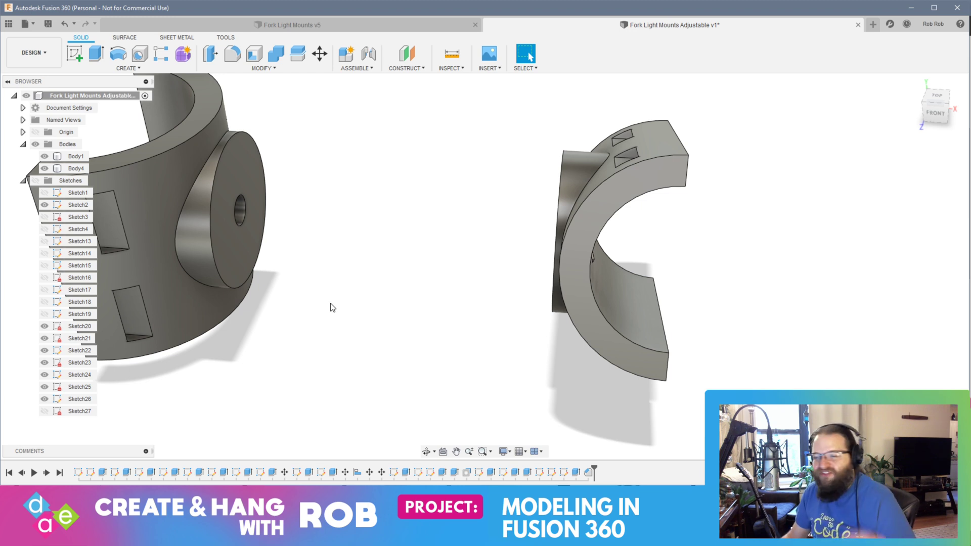
Step: Save the Fork Light Mounts Adjustable design as a new version
{"action": "middle_click_drag", "start_coordinate": [631, 344], "coordinate": [578, 329], "text": "shift"}
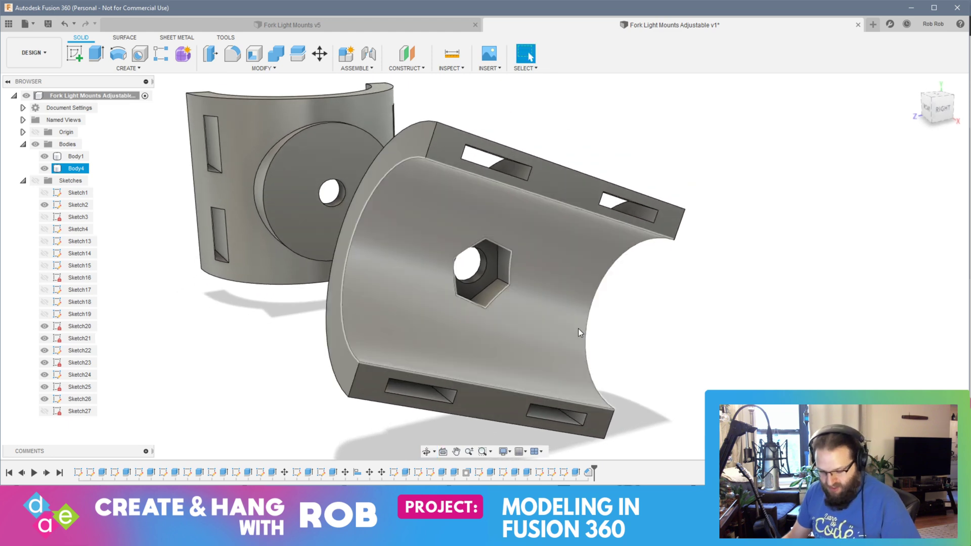
{"action": "key", "text": "ctrl+s"}
{"action": "left_click", "coordinate": [483, 258]}
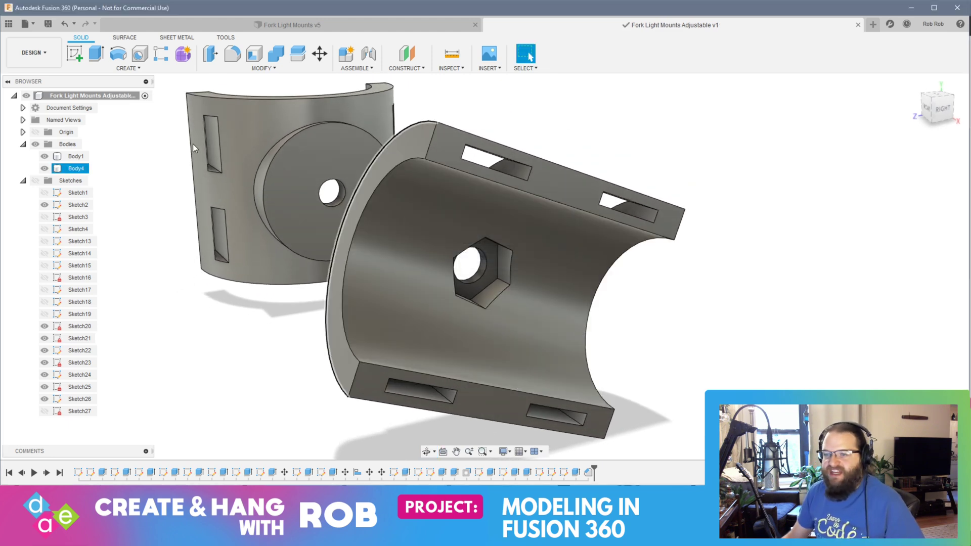
Step: View the one-piece mount in the Fork Light Mounts v5 design, and return to the adjustable design to examine both holders for comparison
{"action": "left_click", "coordinate": [187, 25]}
{"action": "left_click", "coordinate": [513, 266]}
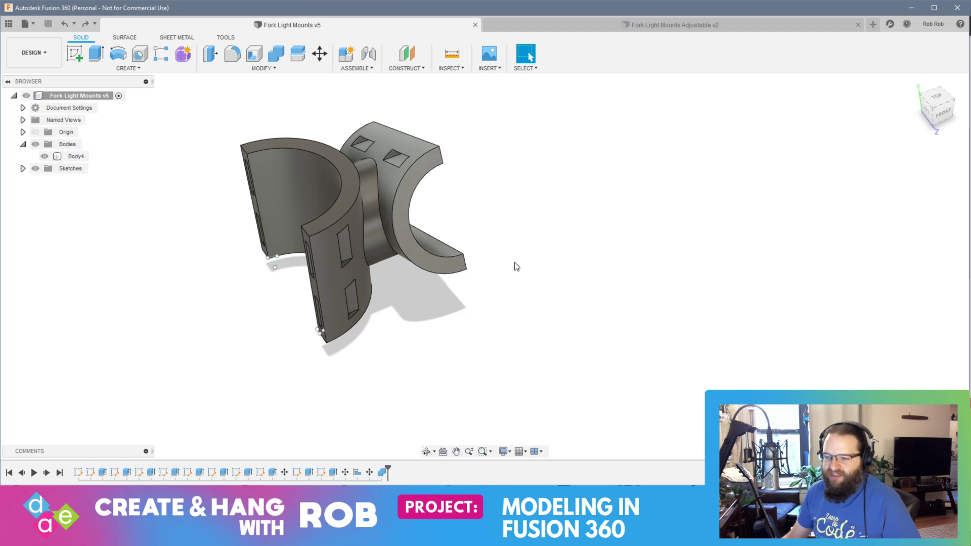
{"action": "middle_click_drag", "start_coordinate": [513, 267], "coordinate": [439, 255], "text": "shift"}
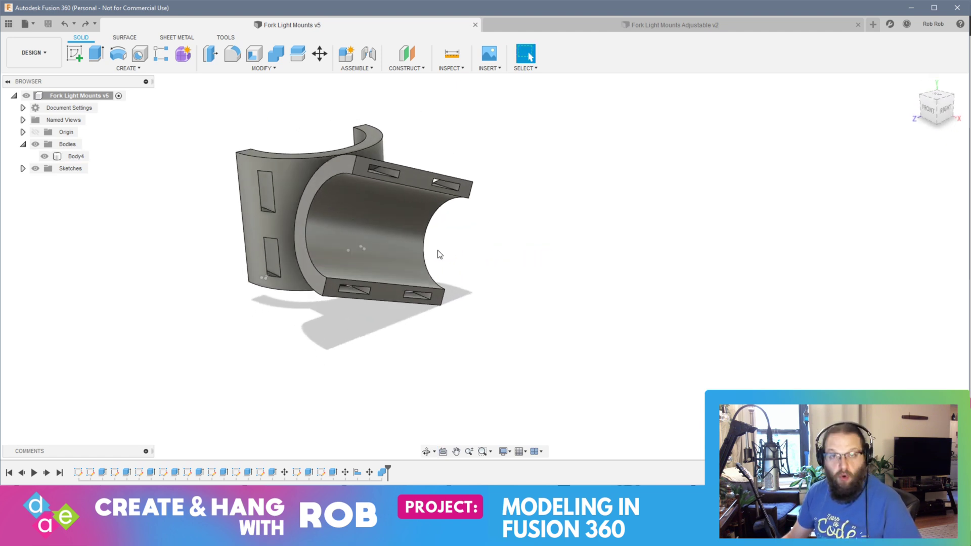
{"action": "left_click", "coordinate": [579, 26]}
{"action": "middle_click_drag", "start_coordinate": [361, 349], "coordinate": [342, 327], "text": "shift"}
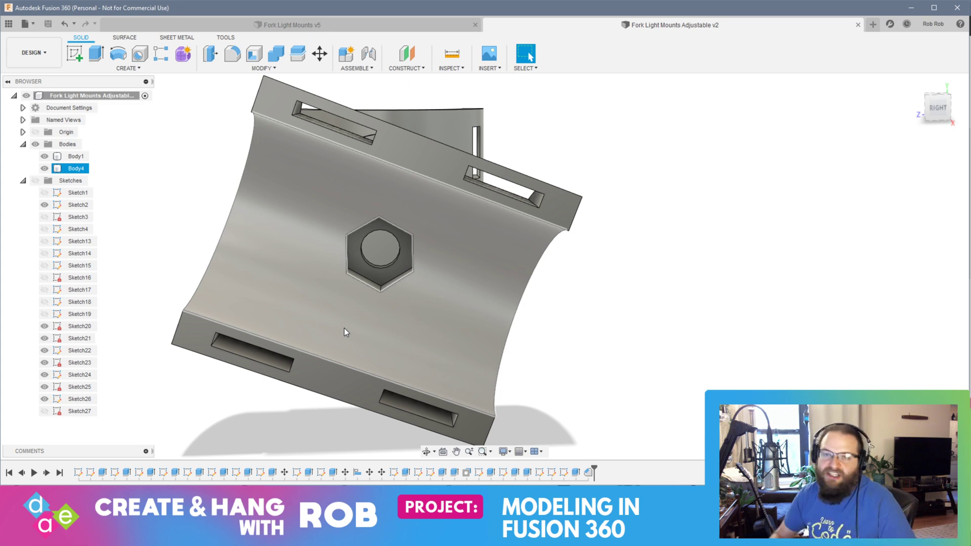
{"action": "middle_click_drag", "start_coordinate": [390, 338], "coordinate": [433, 215], "text": "shift"}
{"action": "left_click", "coordinate": [434, 215]}
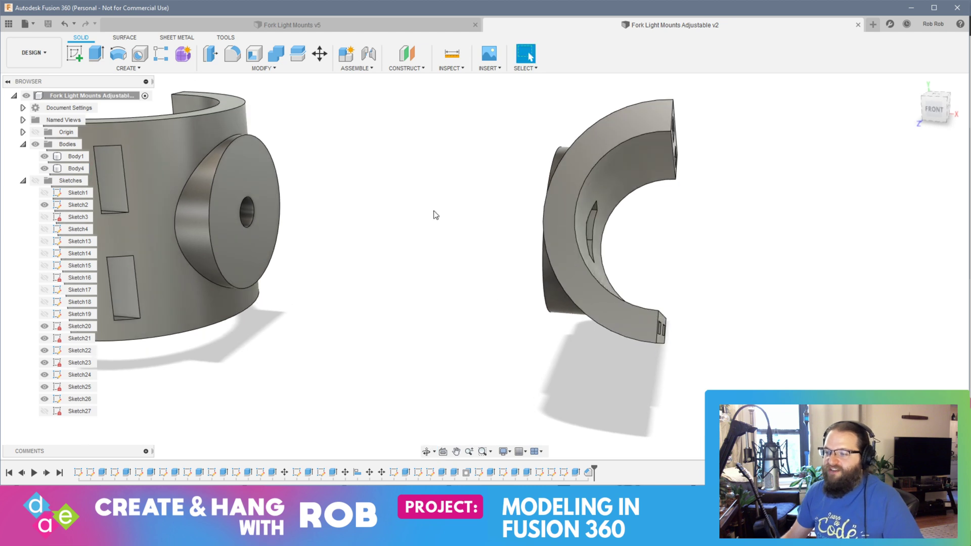
{"action": "left_click", "coordinate": [153, 189]}
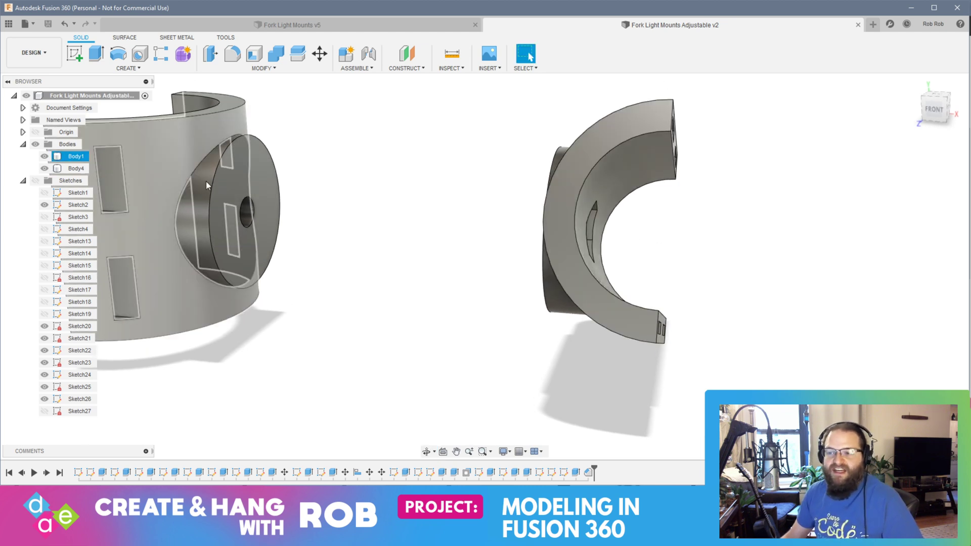